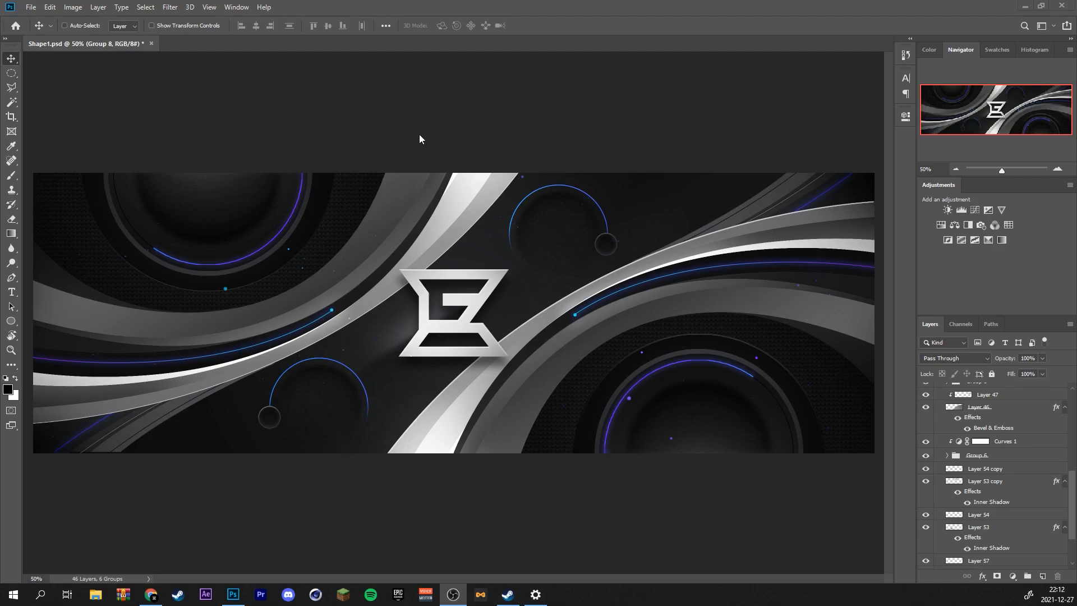
Create a new 3000 x 1000 px RGB document at 72 ppi from the recent custom preset.
left_click(31, 6)
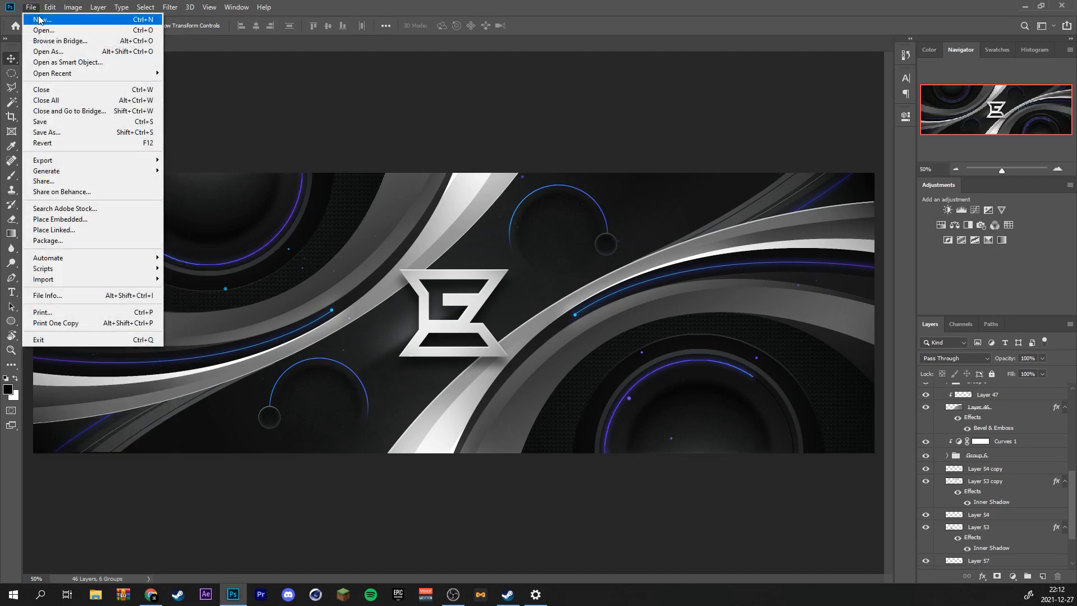
left_click(40, 20)
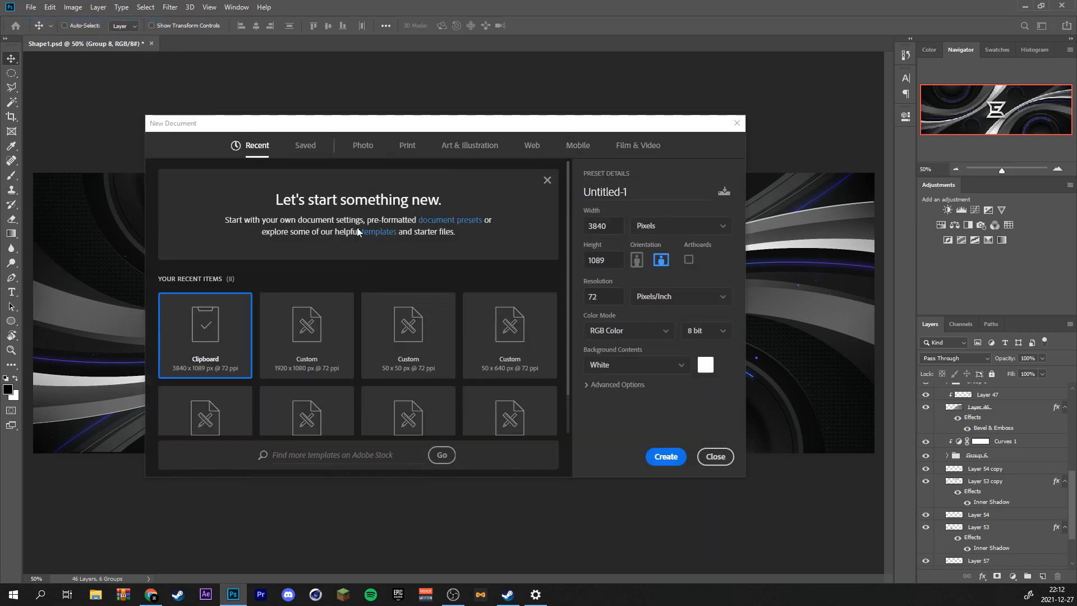
scroll(359, 318, "down", 1)
left_click(222, 379)
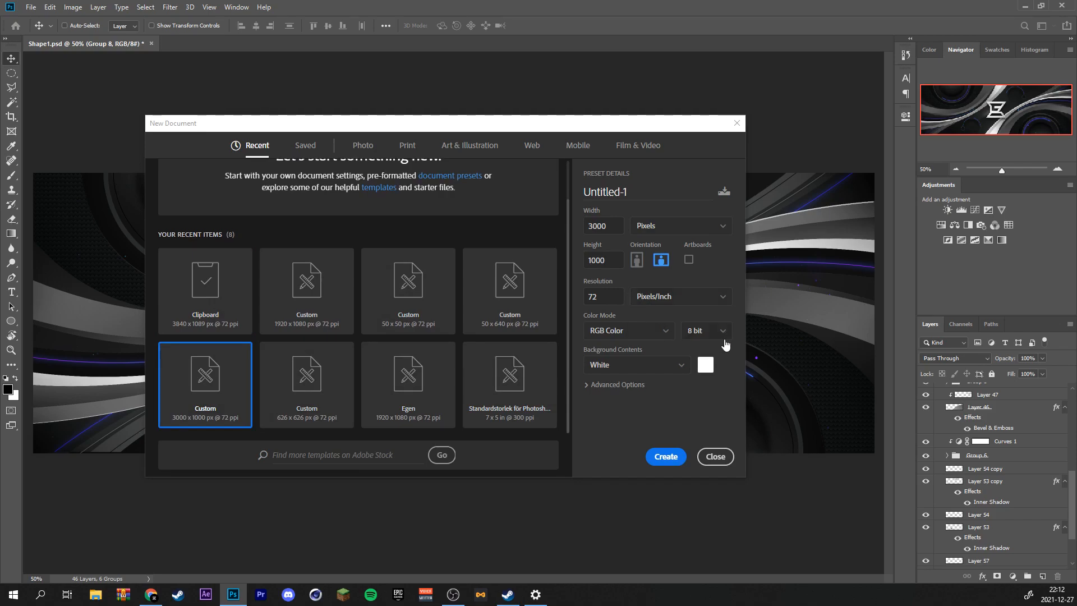
left_click(663, 457)
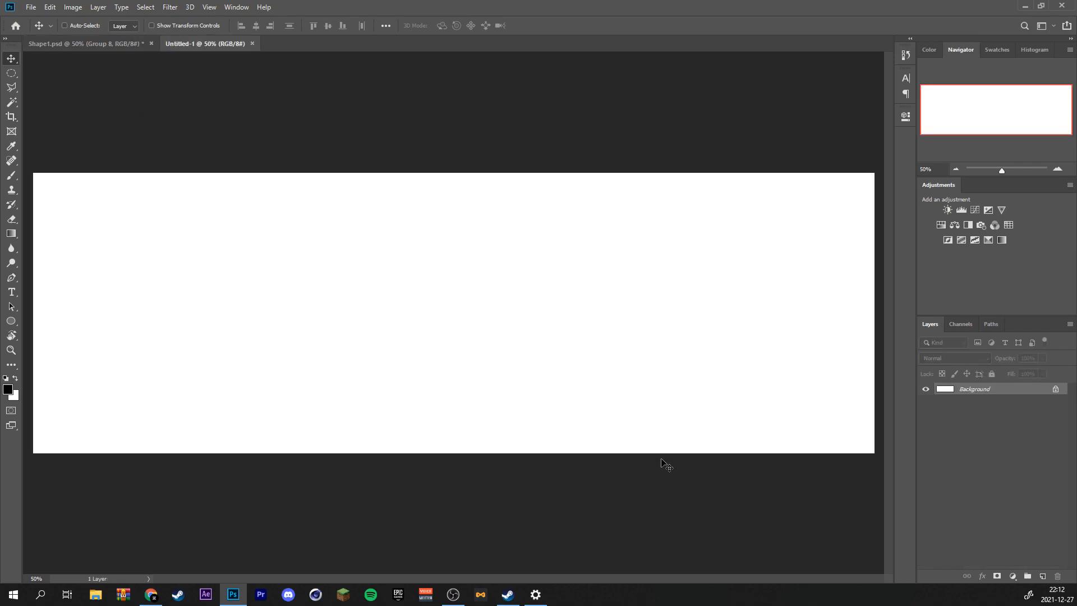
Unlock the white background layer and add an empty layer above it.
left_click(1061, 392)
left_click(1041, 575)
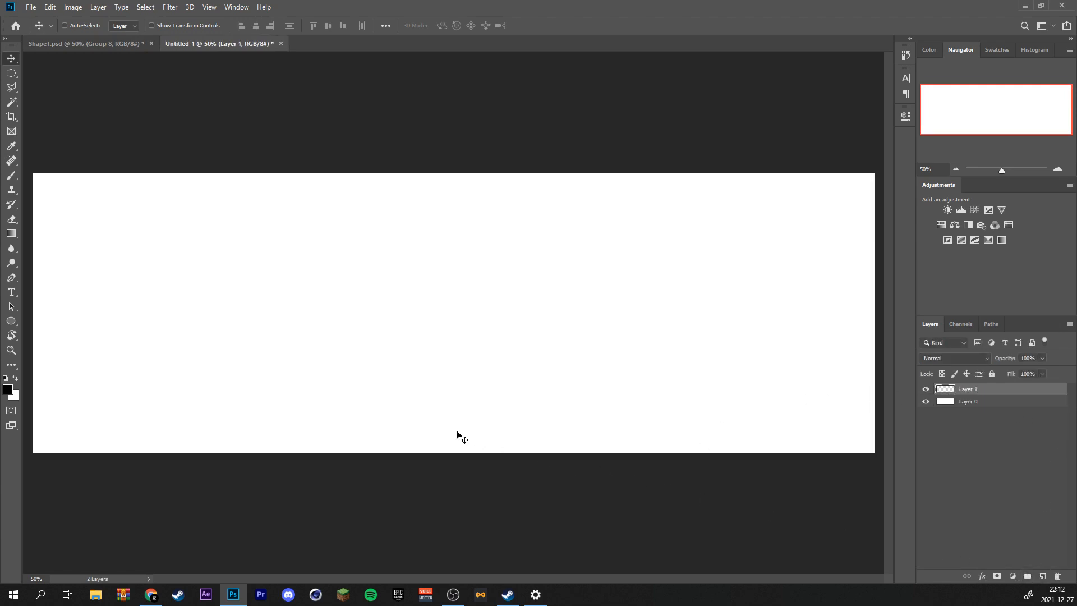
Fill the new layer with a dark grey-to-black radial gradient from the canvas centre, using temporary horizontal and vertical guides to locate it.
left_click(11, 234)
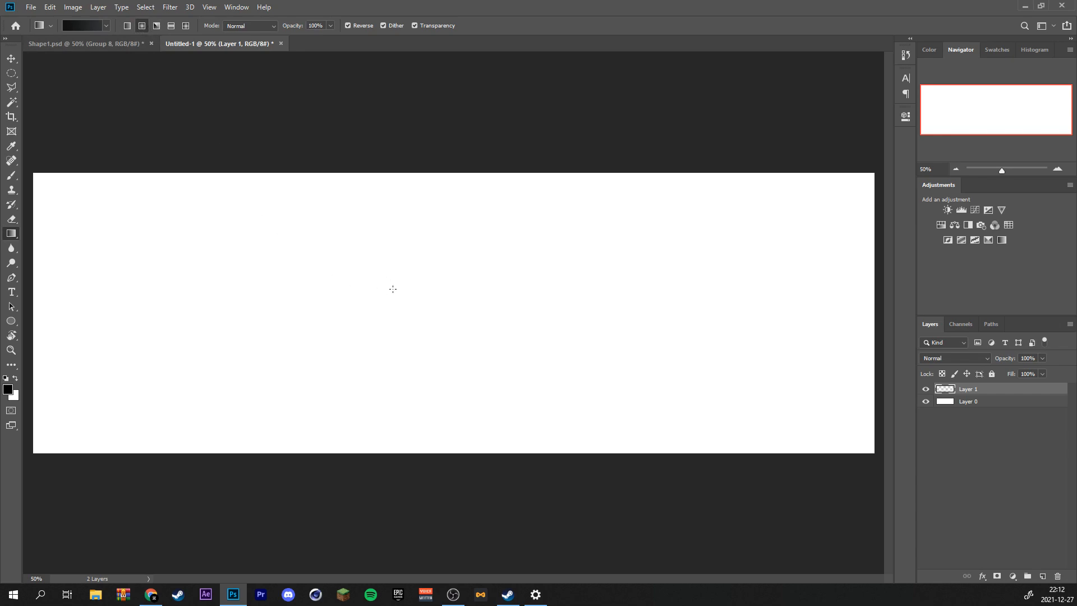
key("ctrl+r")
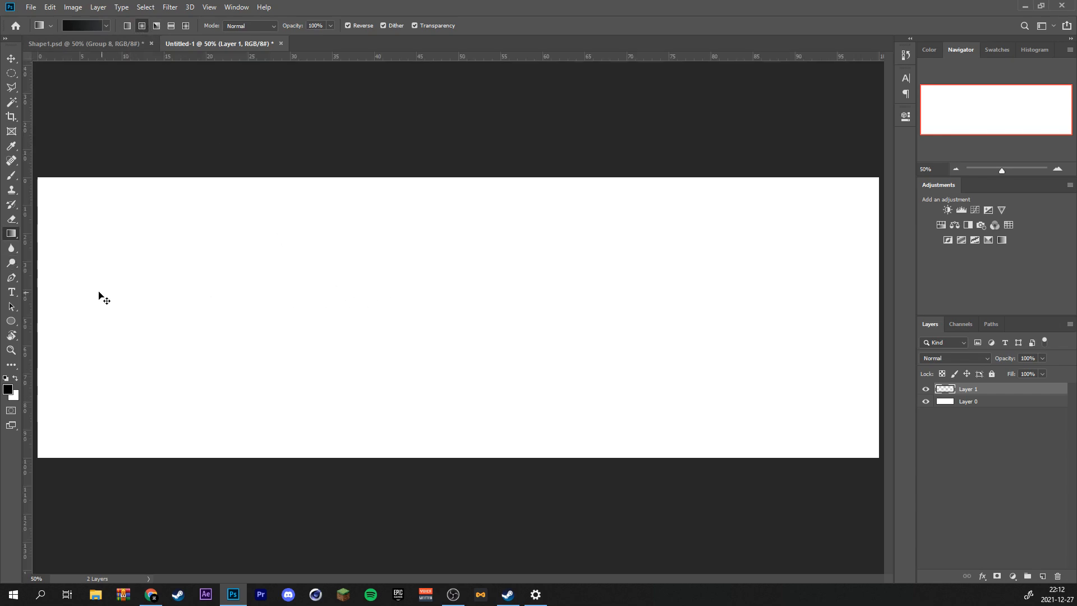
left_click_drag(34, 284, 459, 297)
left_click_drag(470, 56, 40, 268)
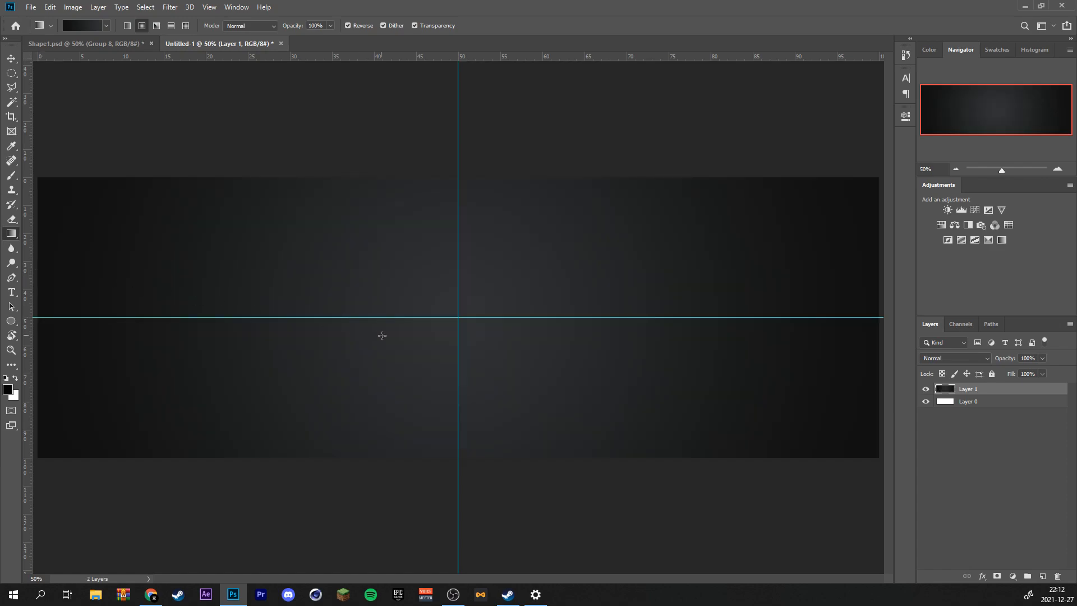
key("ctrl+z")
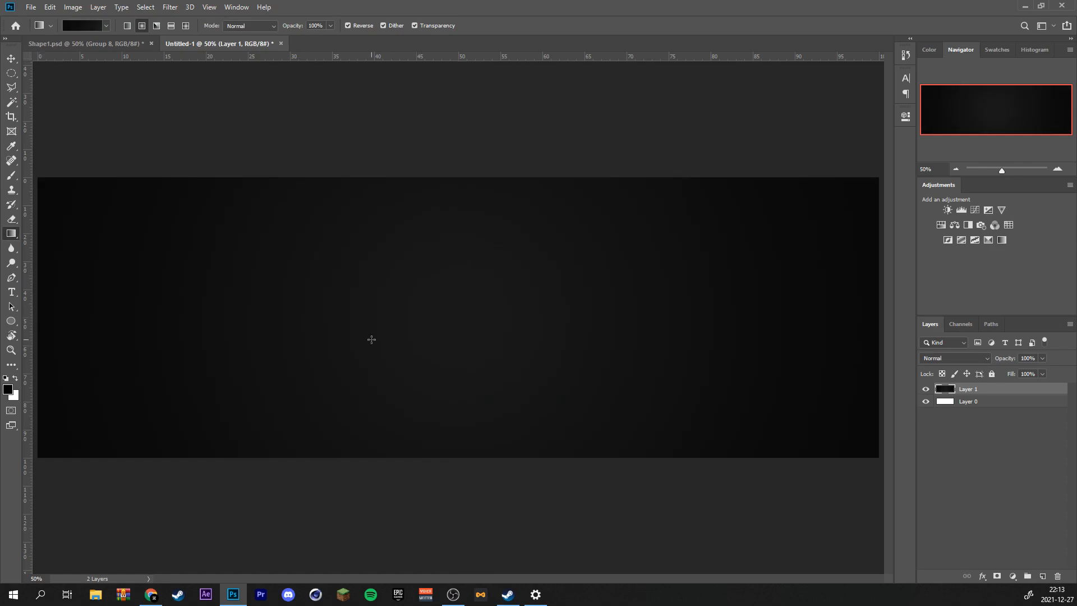
Make a circular selection straddling the canvas's lower edge right of centre and fill it with near-black gradient on a new layer.
left_click(12, 73)
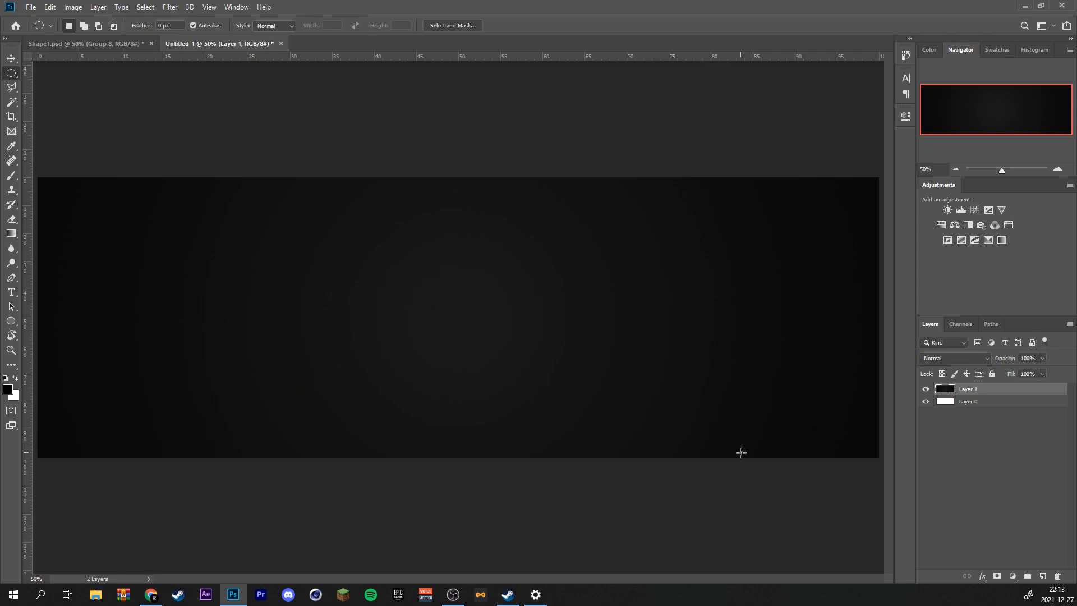
left_click_drag(796, 496, 344, 289)
left_click_drag(692, 370, 690, 435)
key("ctrl+shift+alt+n")
left_click(11, 233)
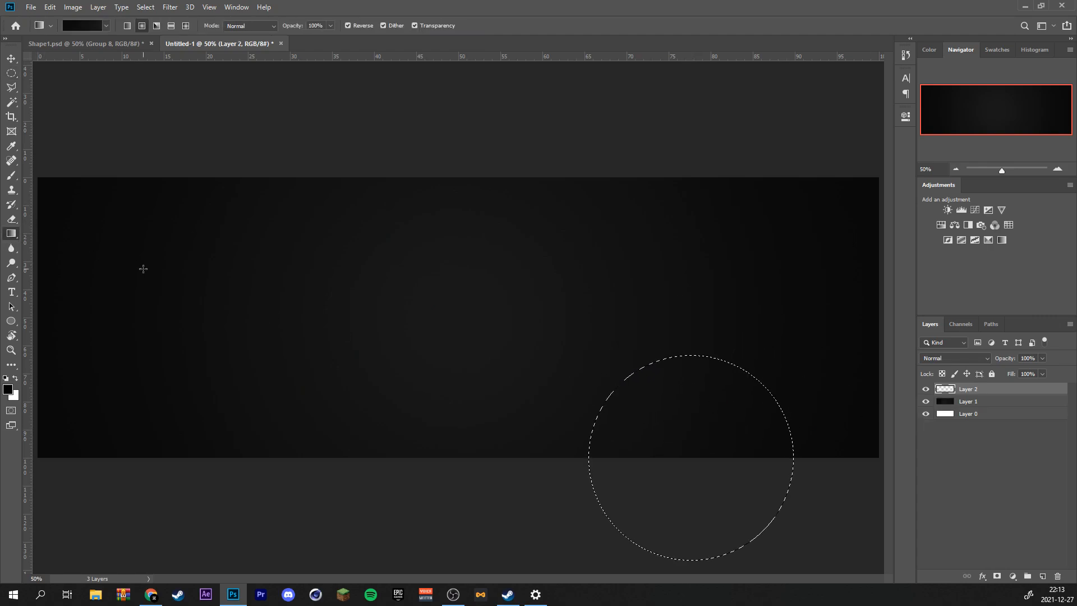
left_click_drag(544, 275, 598, 298)
key("ctrl+d")
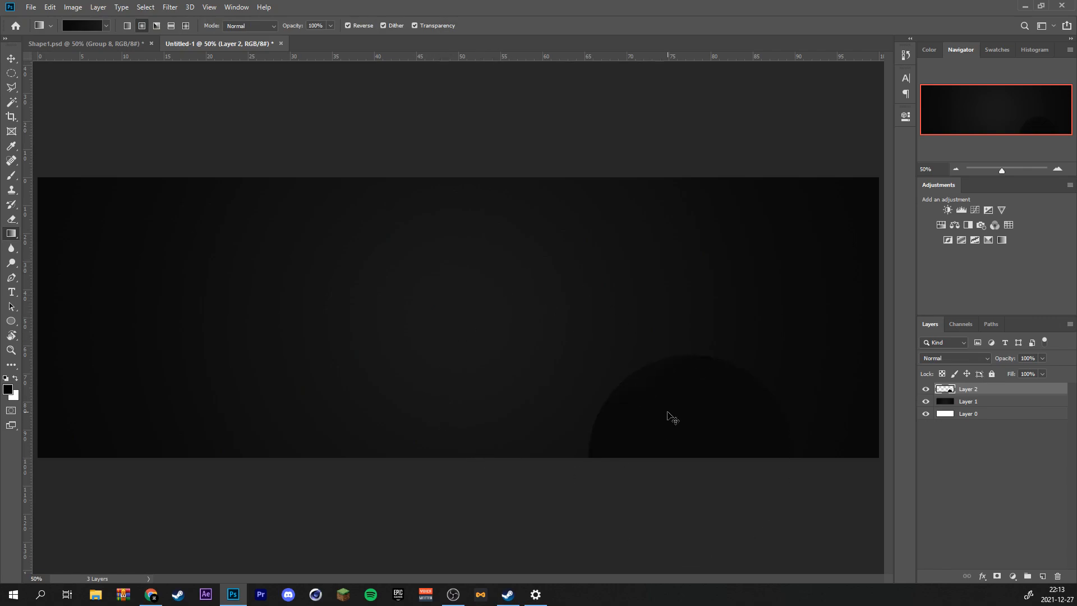
Enlarge the dark half circle to about 112% with its flat side on the canvas's lower edge.
key("ctrl+t")
left_click_drag(588, 355, 562, 344)
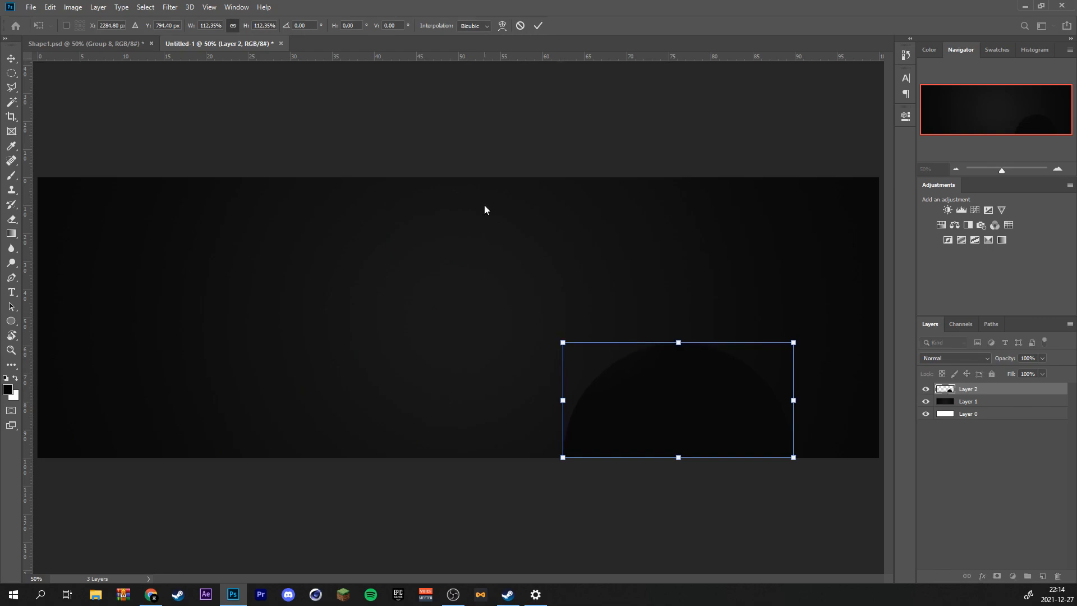
left_click(537, 26)
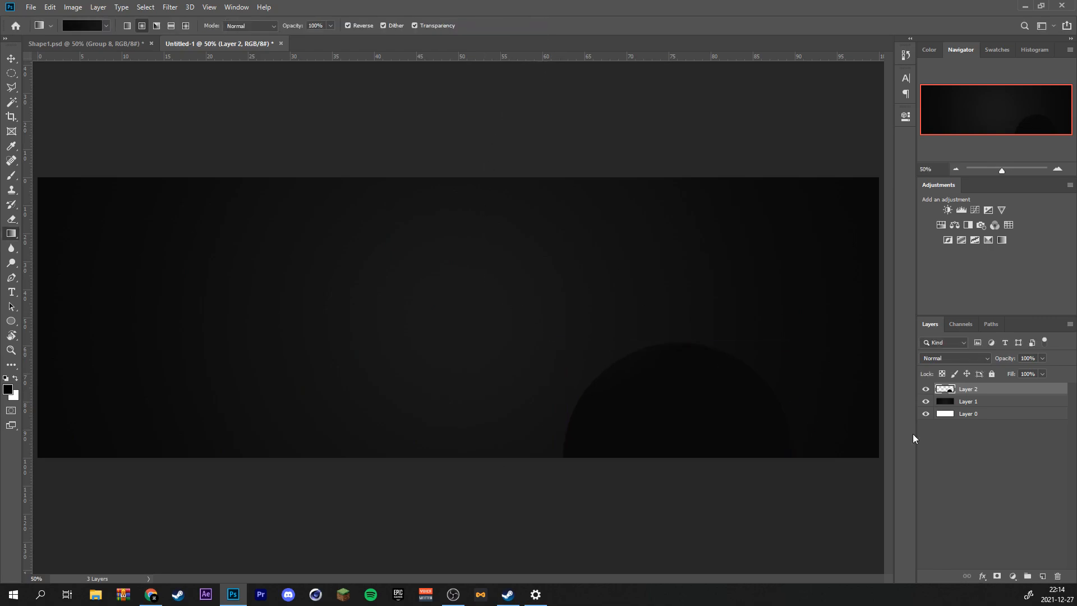
Add an Inner Bevel to the half circle with size 1 px and highlight opacity 11%.
double_click(999, 394)
left_click_drag(658, 205, 202, 179)
left_click(141, 231)
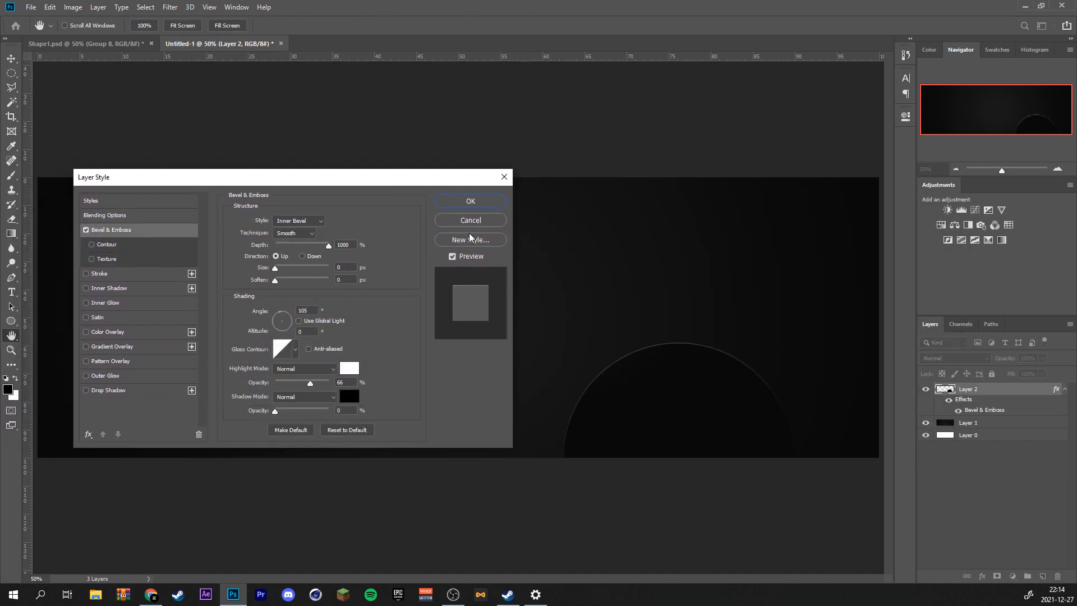
left_click_drag(313, 381, 281, 383)
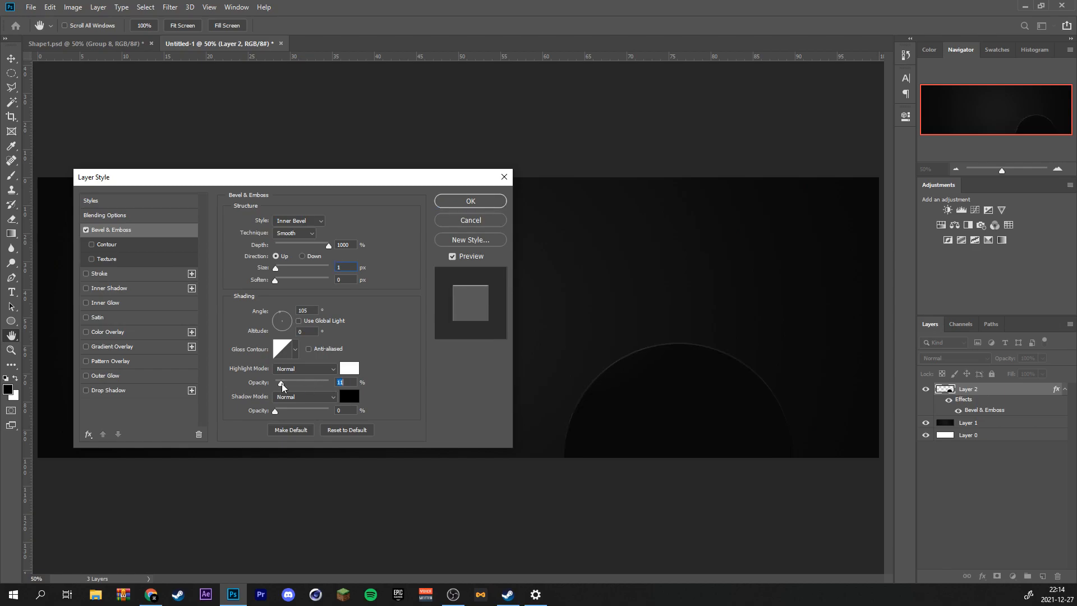
left_click(471, 200)
Duplicate the bevelled half-circle layer and clear the layer style from the copy.
key("g")
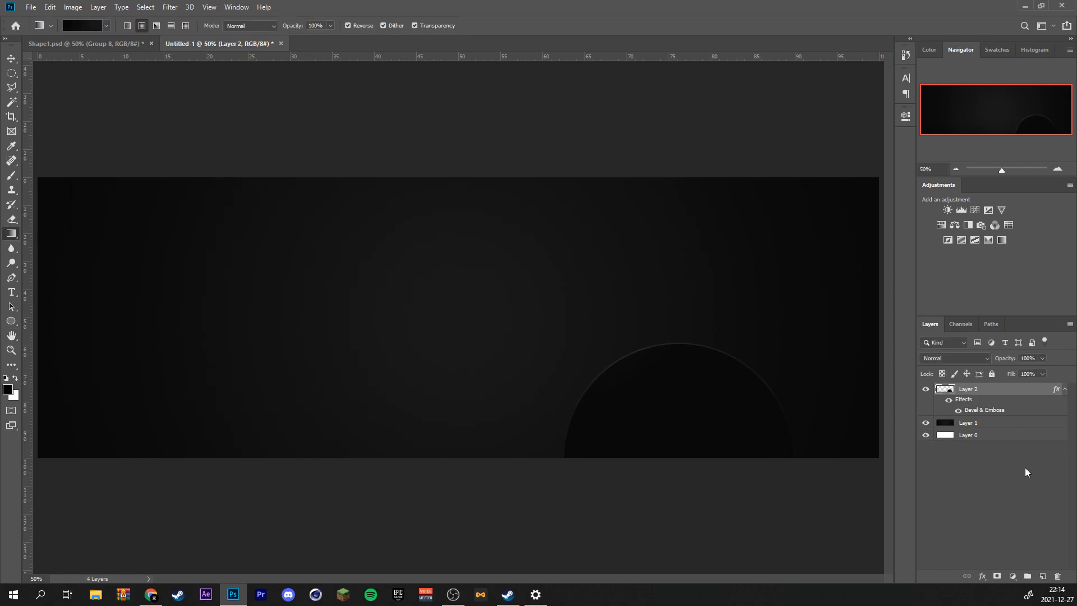
key("ctrl+j")
right_click(1021, 385)
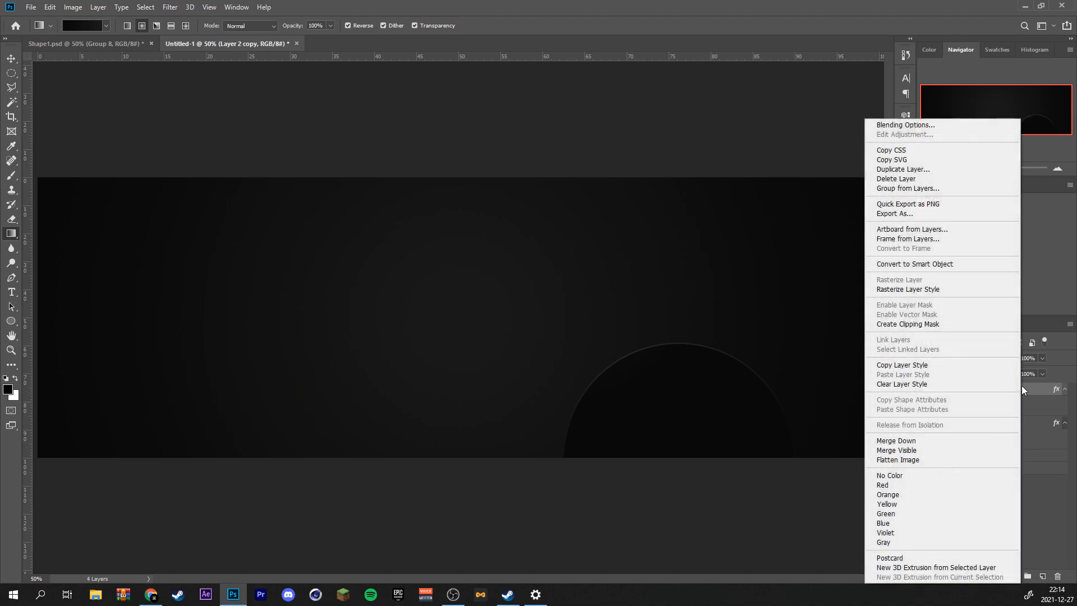
left_click(959, 384)
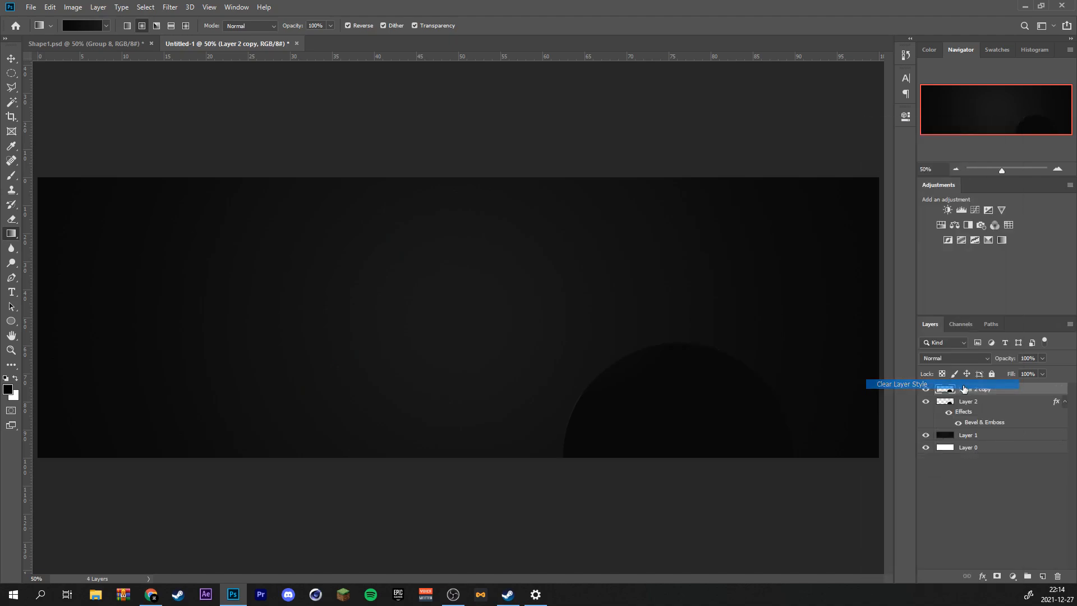
Refill the copied half circle with a lighter radial gradient and scale it down around its base centre, leaving a dark outer ring.
left_click(944, 388, "ctrl")
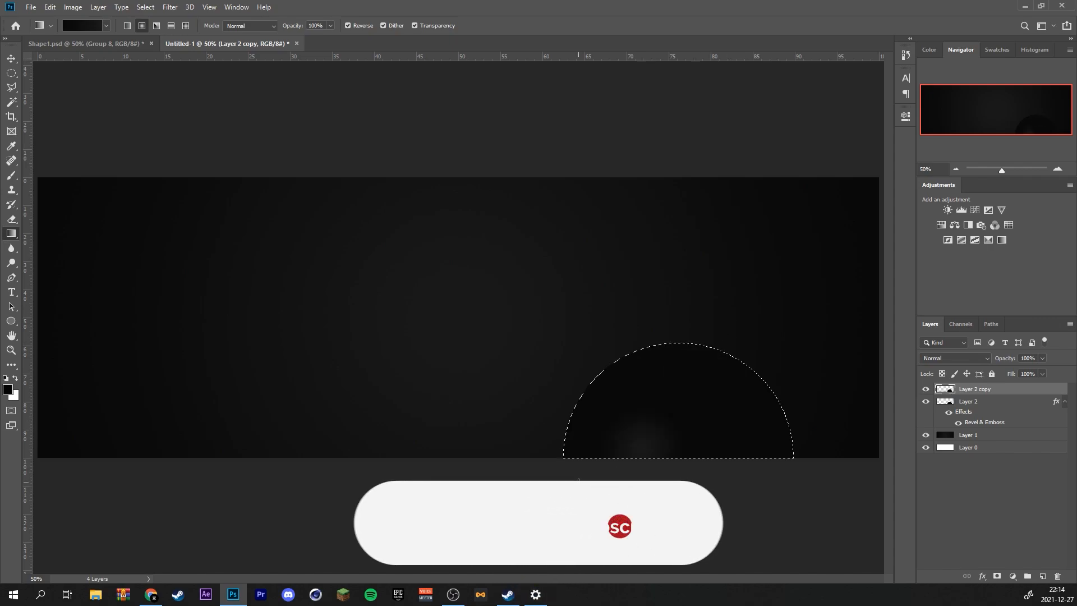
key("ctrl+d")
key("ctrl+t")
left_click_drag(792, 359, 760, 393)
left_click(538, 25)
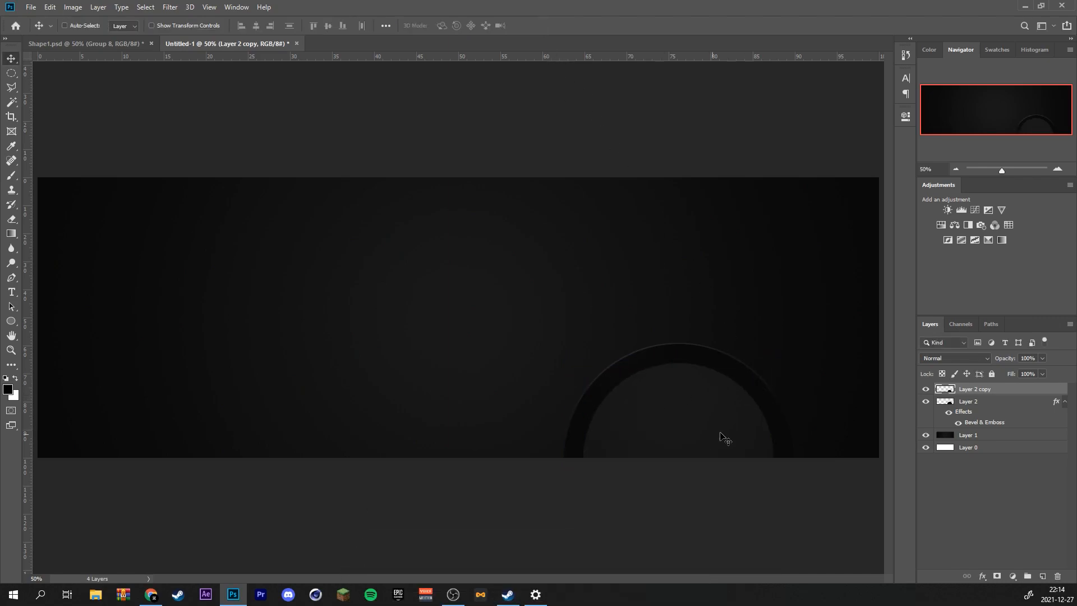
Slightly raise the lightness of the inner half circle with Hue/Saturation.
key("ctrl+u")
left_click_drag(806, 355, 341, 252)
left_click_drag(356, 379, 362, 384)
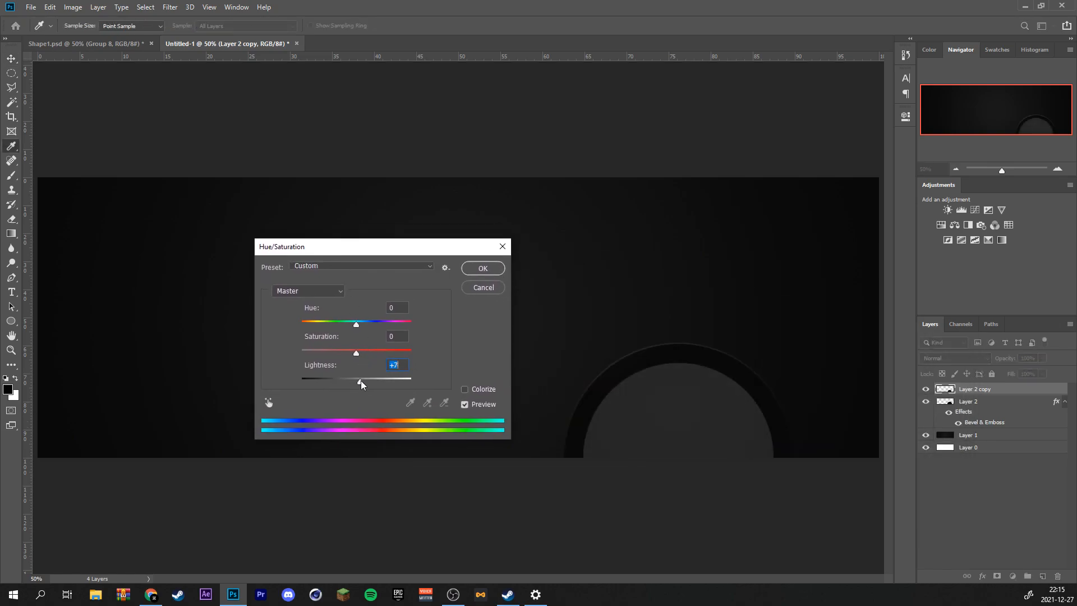
left_click(483, 269)
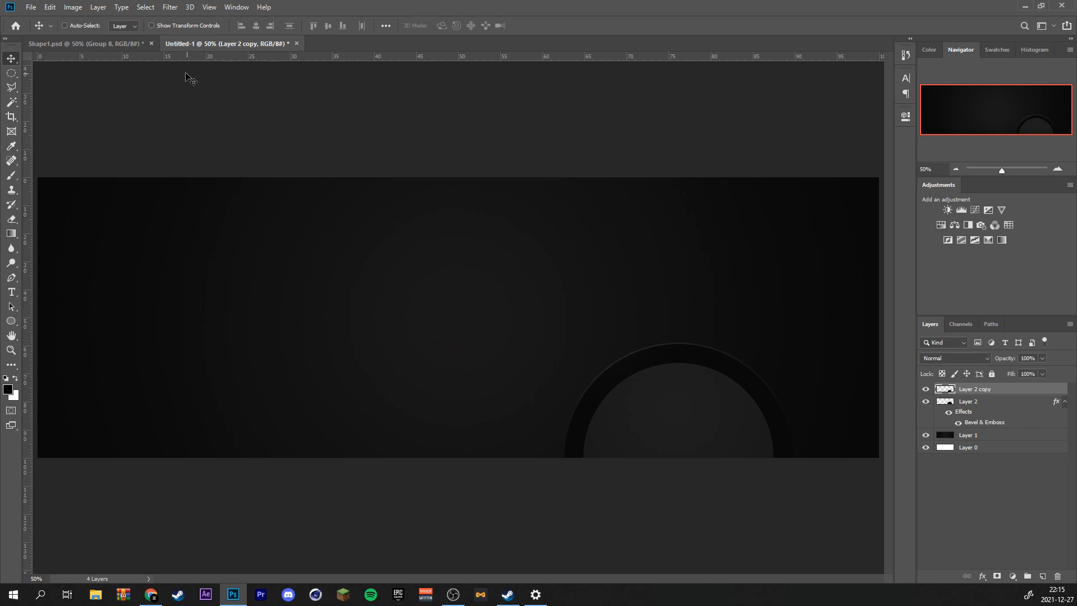
Duplicate the inner half circle and fill the copy with a darker radial gradient running from its base centre to its upper edge.
left_click_drag(952, 393, 954, 393)
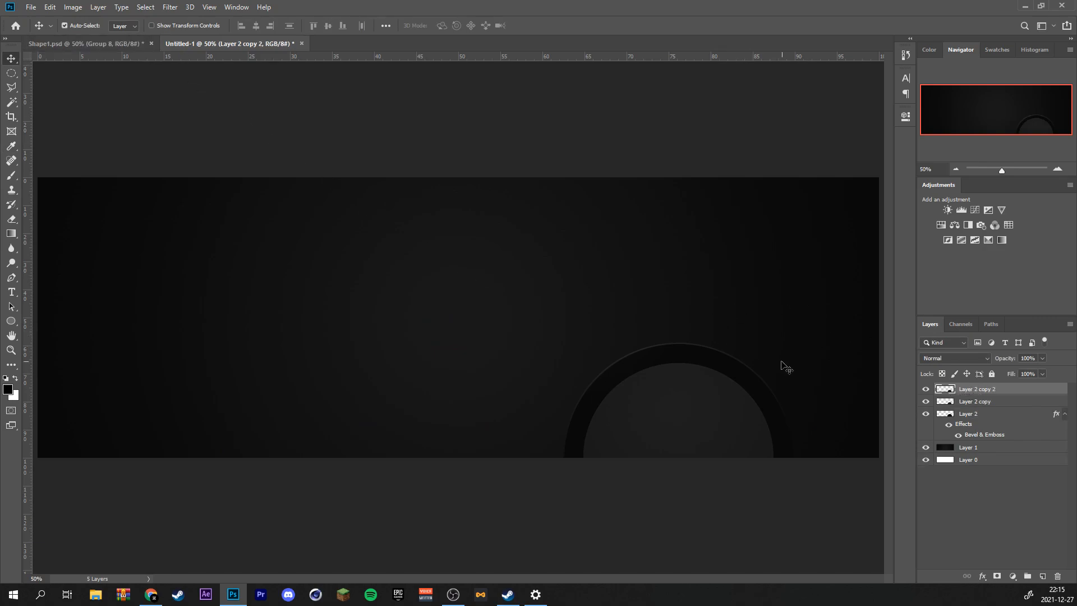
left_click(945, 388, "ctrl")
key("g")
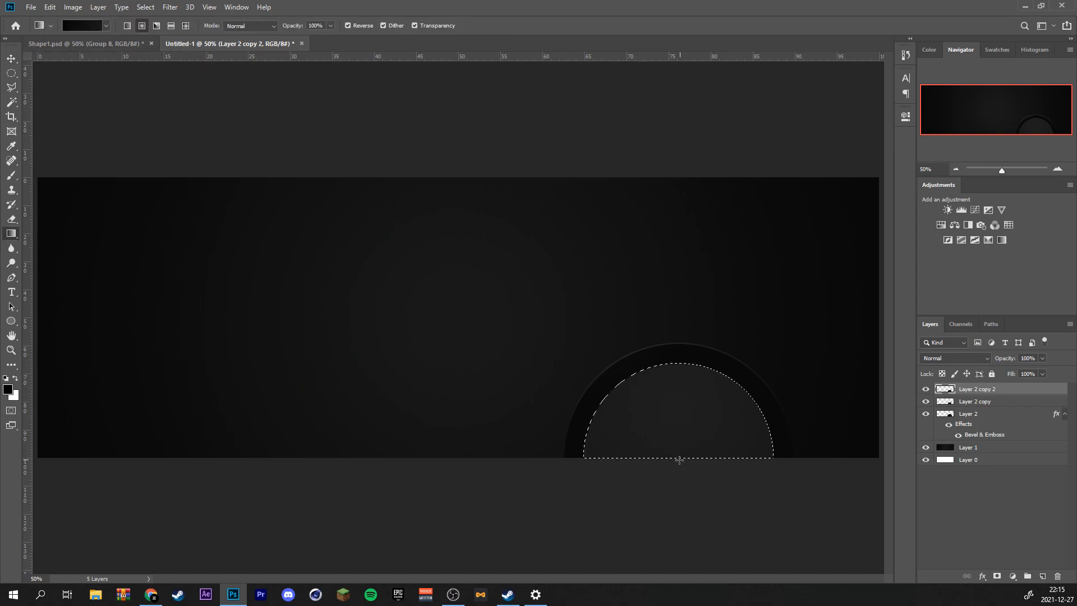
left_click_drag(680, 459, 679, 363)
key("ctrl+d")
Scale the darker half circle to about 93% and centre it on the lower edge, leaving a thin lighter rim around it.
key("ctrl+t")
left_click_drag(771, 361, 741, 378)
left_click_drag(714, 414, 728, 414)
left_click_drag(598, 375, 586, 372)
left_click_drag(654, 401, 673, 406)
left_click_drag(592, 371, 587, 366)
left_click_drag(658, 409, 667, 411)
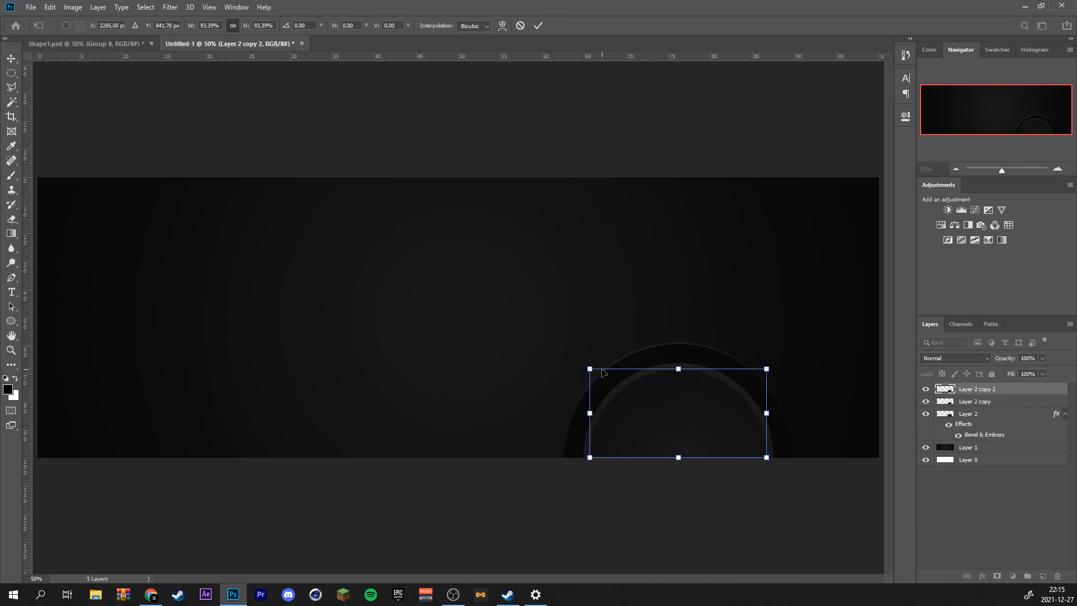
left_click(539, 25)
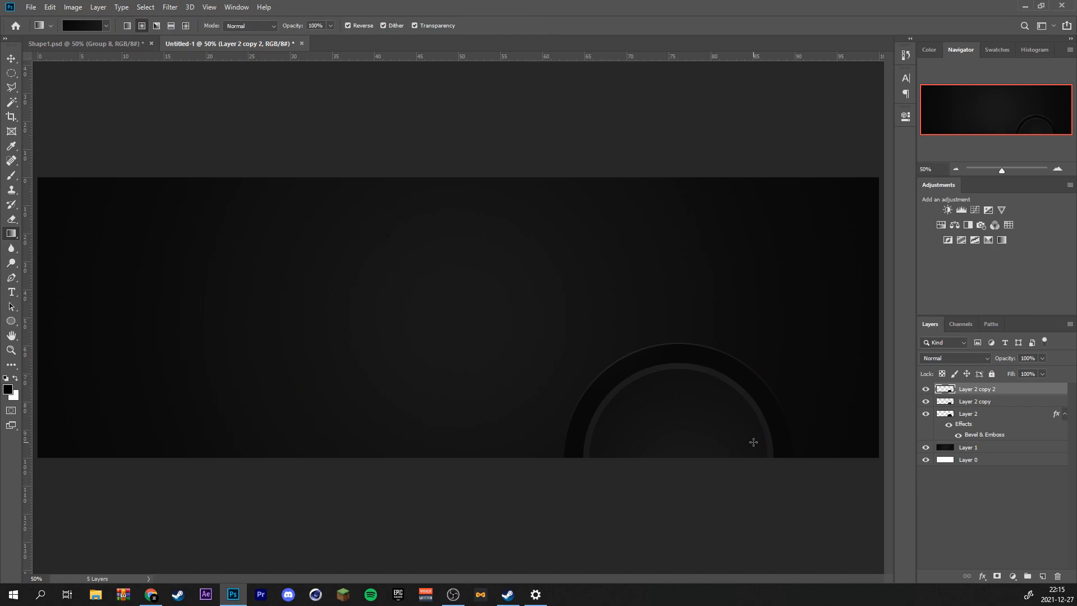
Duplicate the darker half circle and scale the copy to about 78% around its base centre.
key("ctrl+j")
key("ctrl+t")
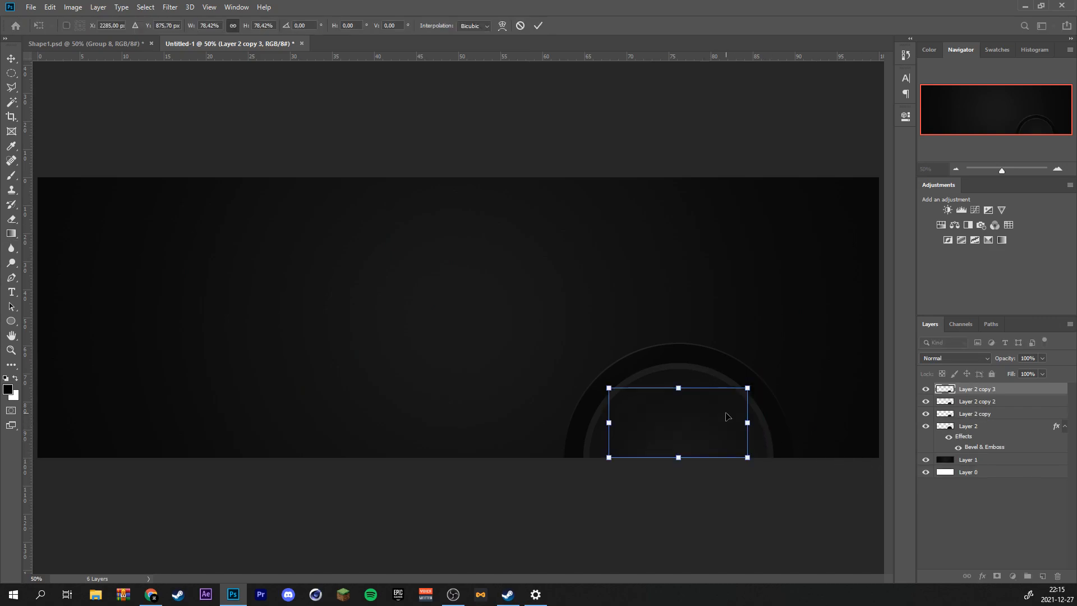
left_click(538, 25)
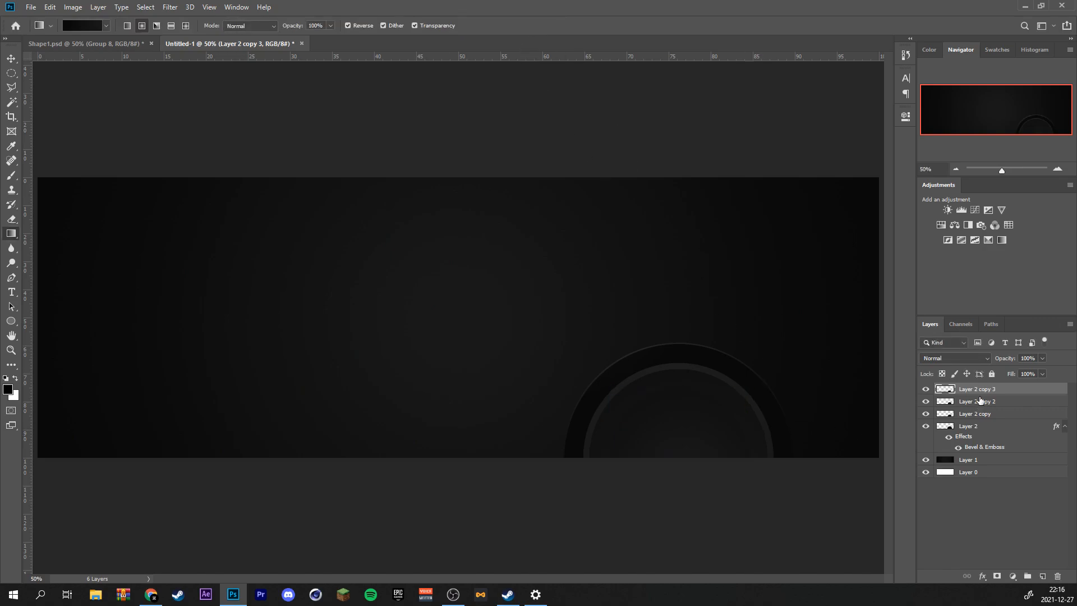
Give the innermost half circle a black Inner Shadow with 85% opacity, 45 px distance and 87 px size, and rasterize its layer style.
double_click(1019, 393)
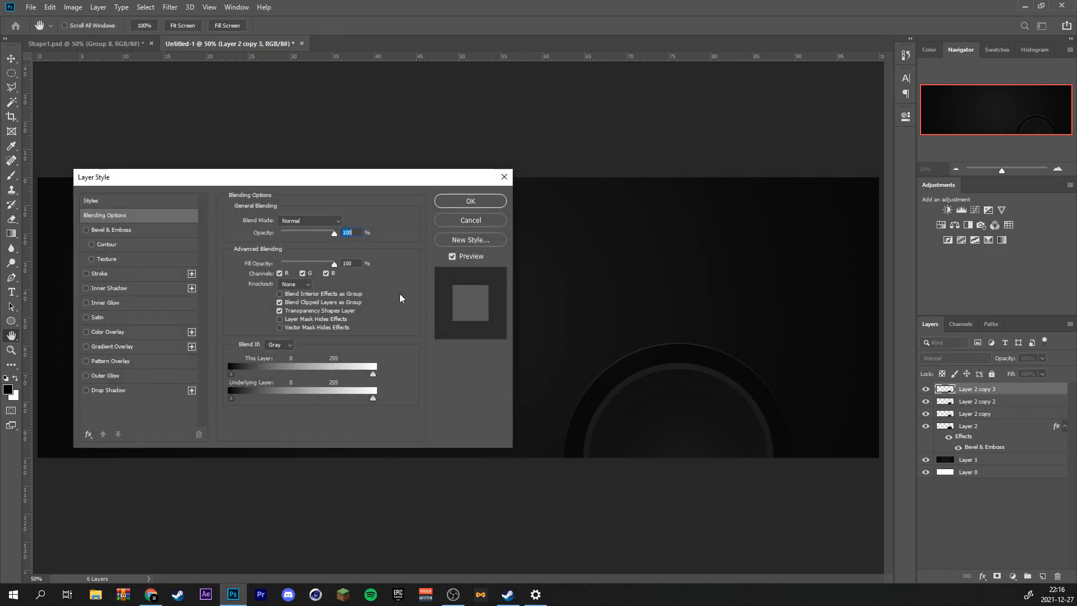
left_click(149, 291)
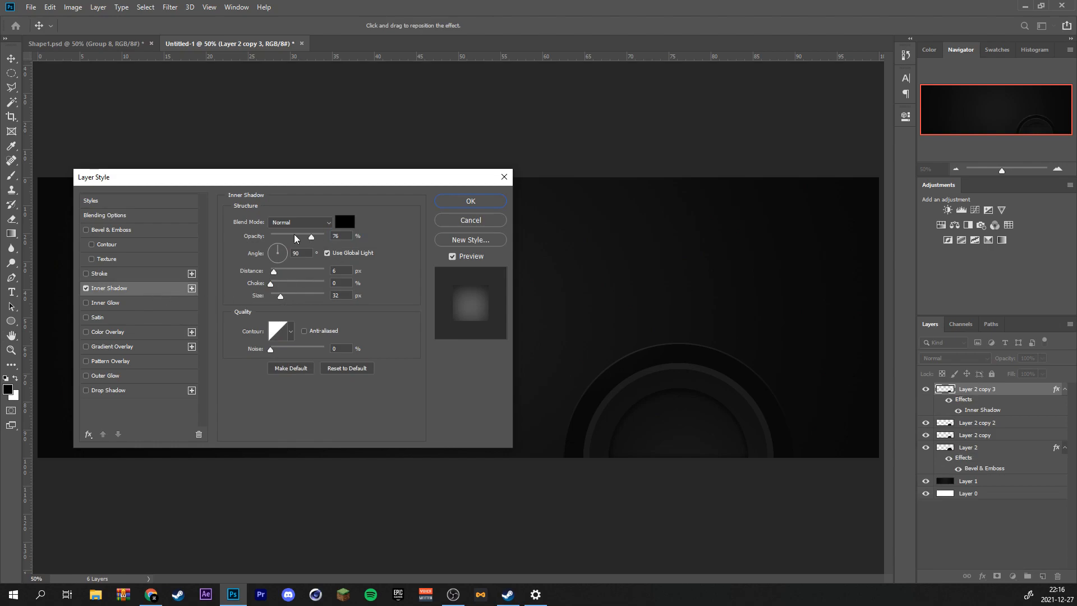
mouse_move(286, 296)
left_mouse_down()
mouse_move(280, 285)
mouse_move(296, 272)
mouse_move(293, 296)
left_mouse_up()
left_click_drag(292, 284, 271, 284)
left_click_drag(311, 237, 316, 236)
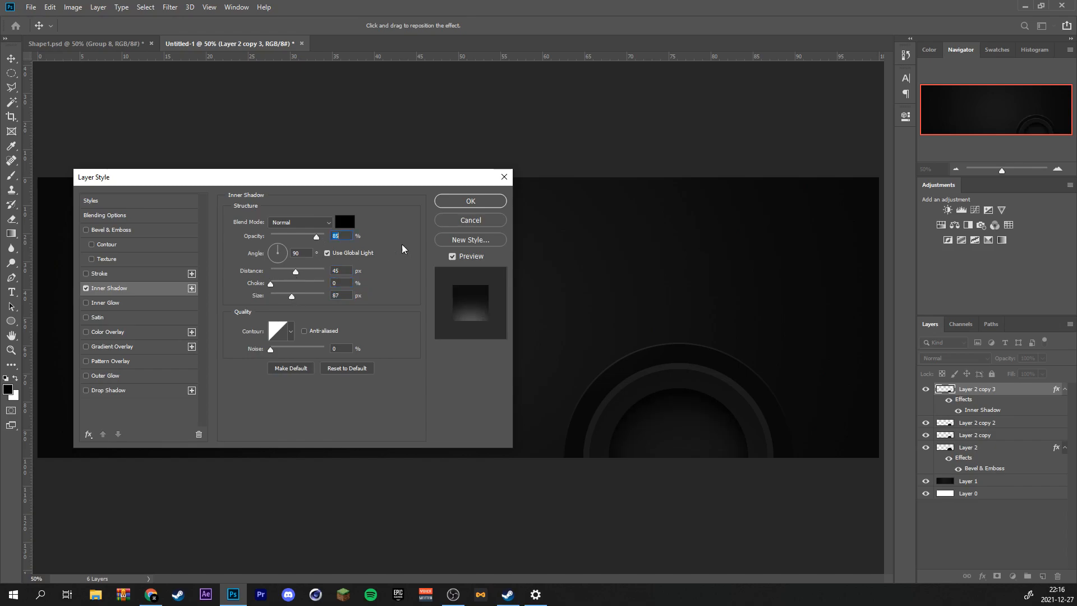
left_click(483, 203)
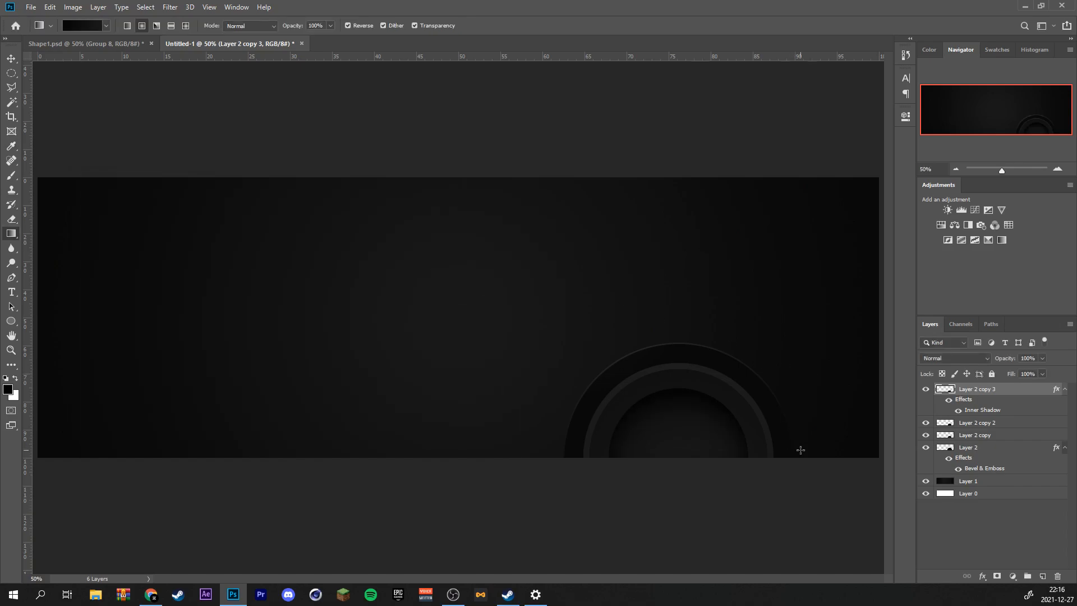
right_click(1022, 391)
left_click(951, 292)
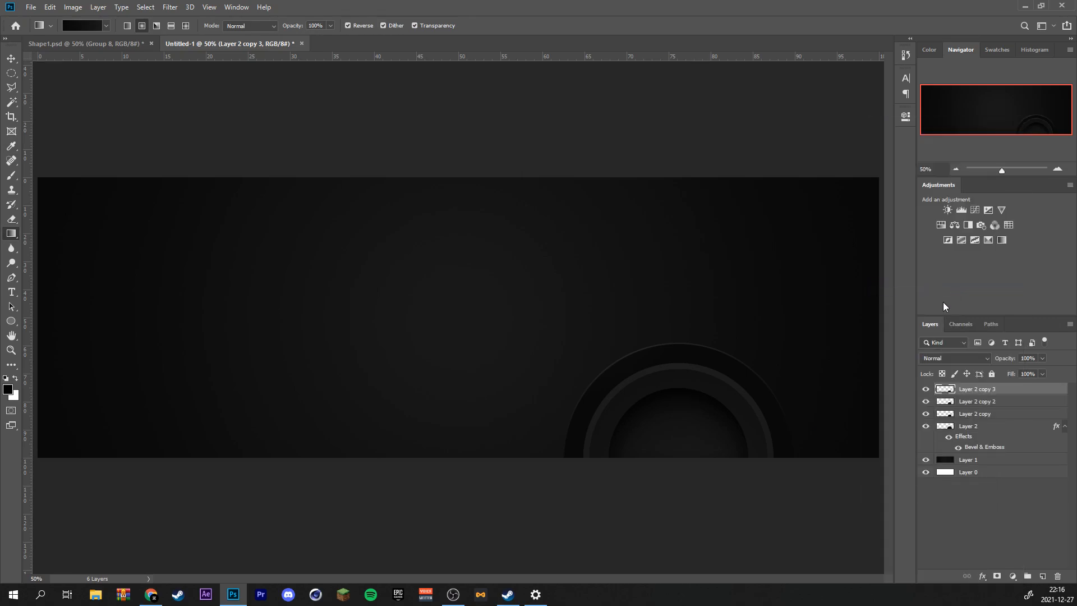
Soften the innermost half circle with a Gaussian Blur of 11.1 pixels radius.
left_click(170, 7)
mouse_move(197, 135)
left_click(335, 176)
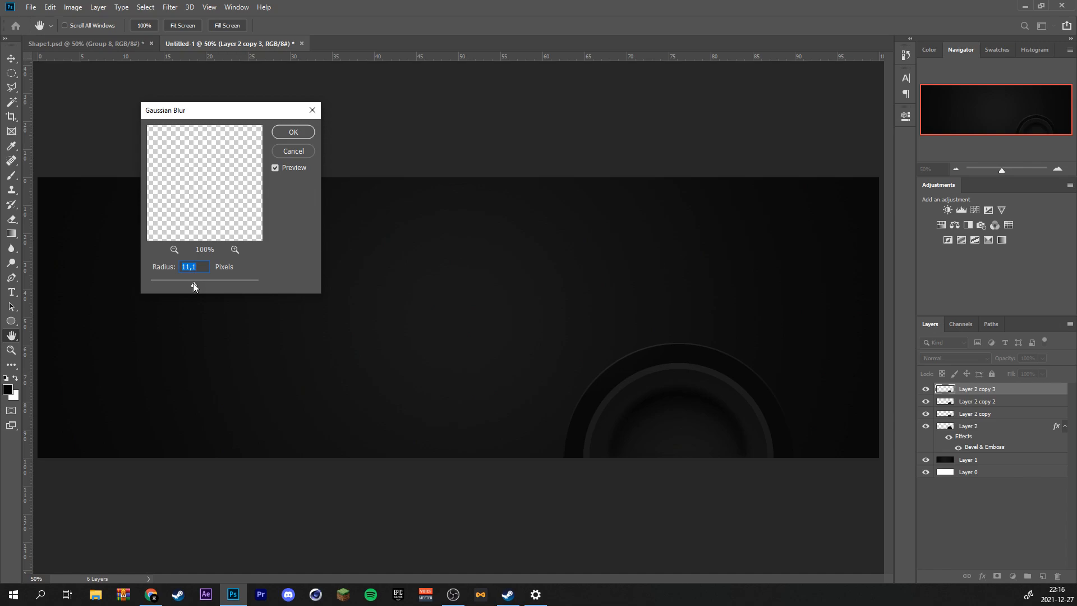
left_click(303, 133)
key("g")
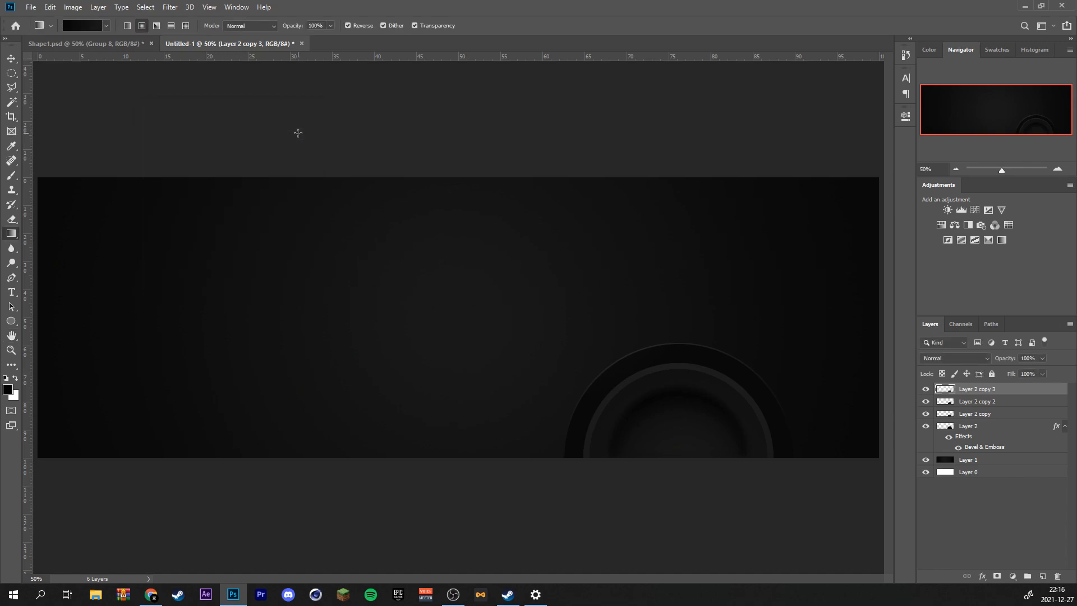
Darken the innermost half circle with Hue/Saturation by setting Lightness to -15.
key("ctrl+u")
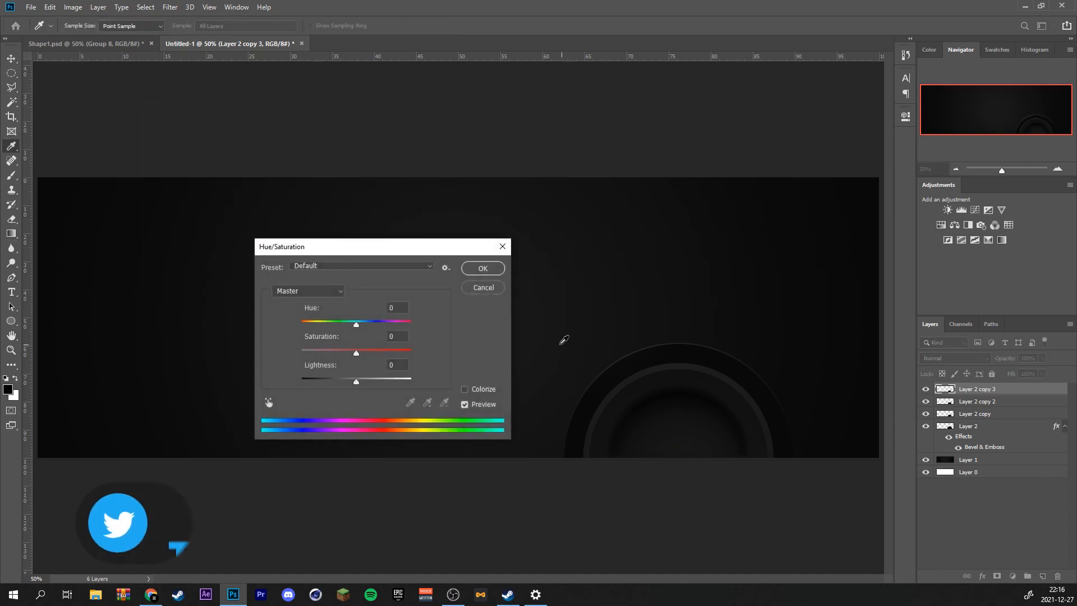
left_click_drag(357, 381, 349, 385)
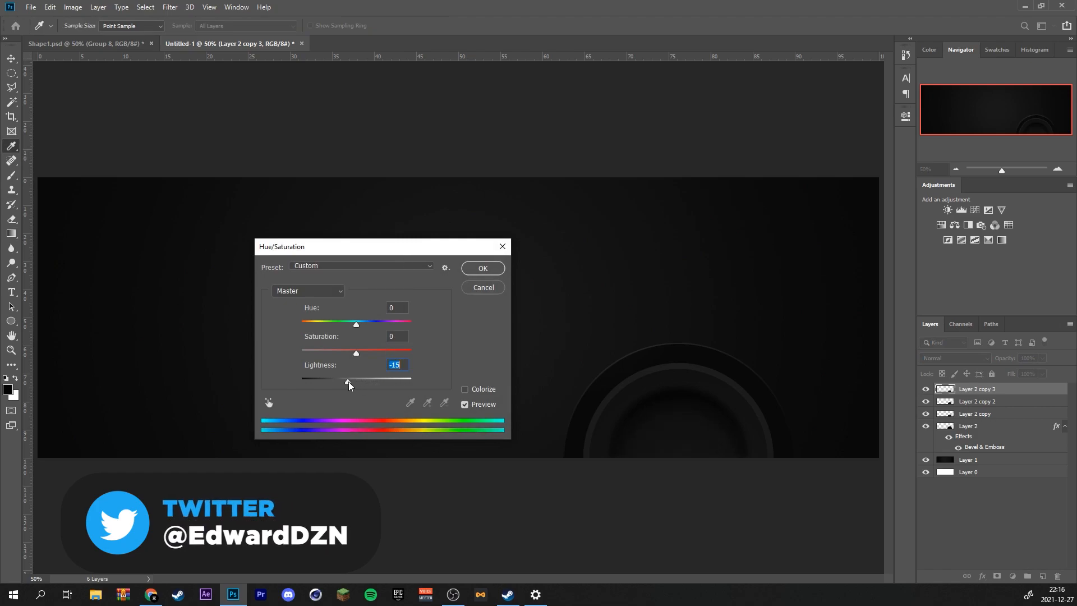
key("Return")
Identify the darker half circle directly beneath the innermost one and duplicate its layer.
scroll(790, 484, "up", 3)
scroll(788, 476, "up", 1)
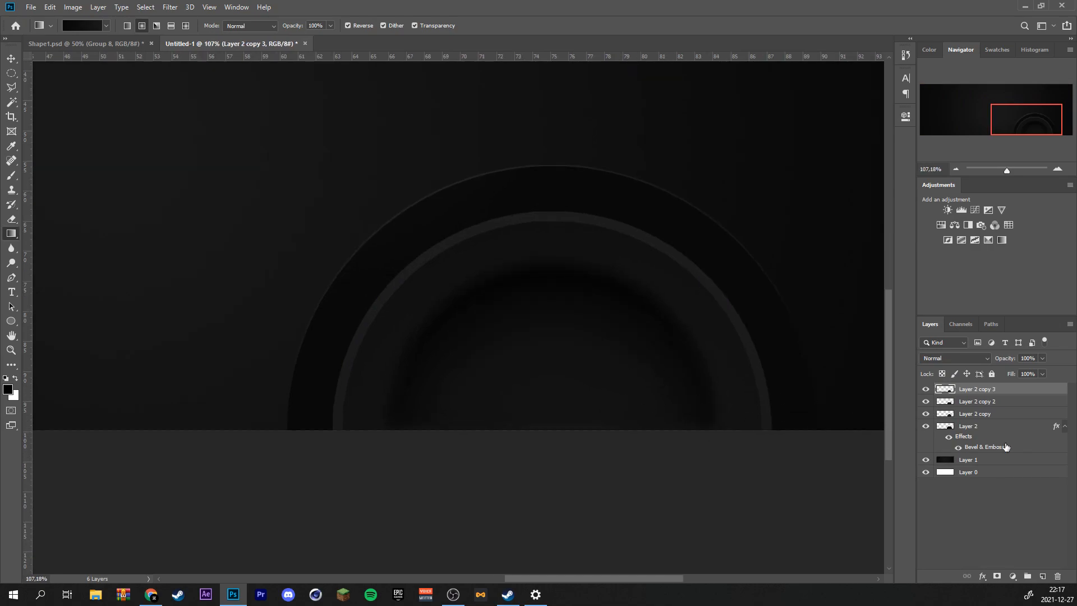
left_click(925, 414)
left_click(925, 414)
left_click(952, 402)
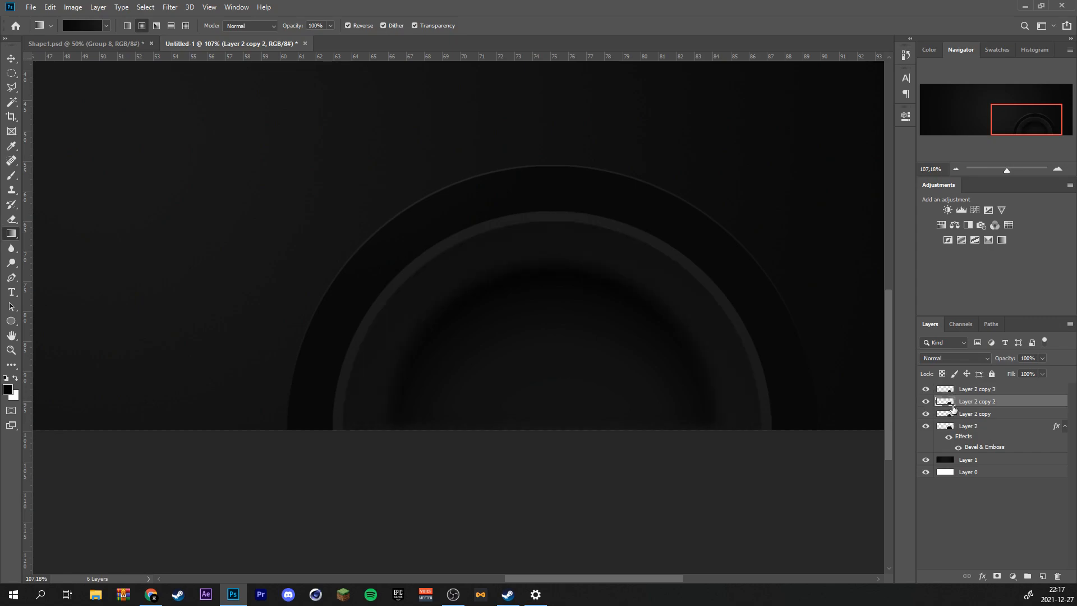
key("ctrl+j")
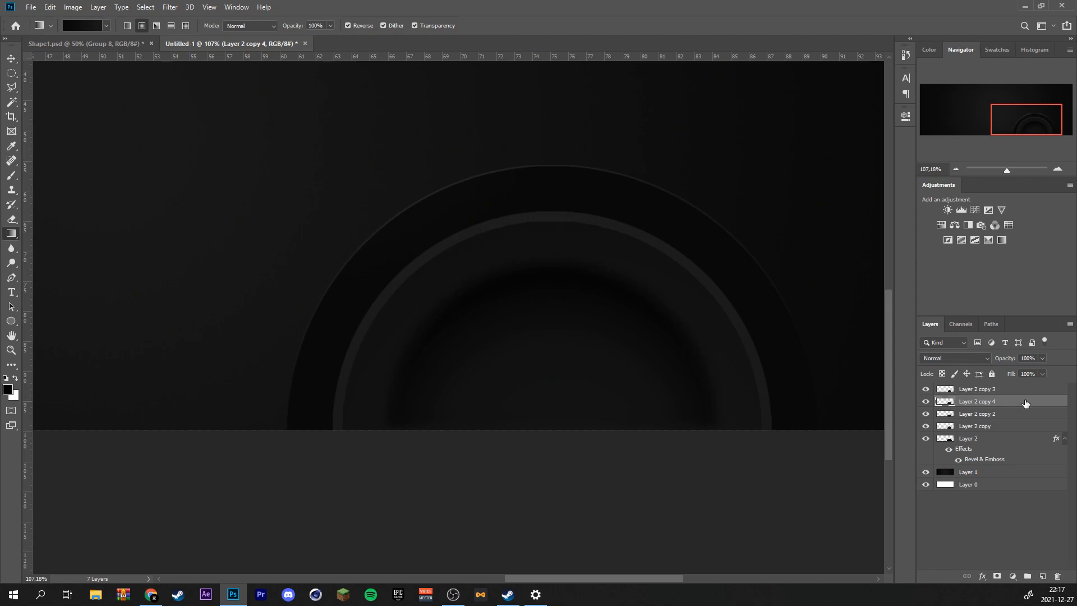
Give the copy a 2 px outside Stroke with a linear purple-to-blue gradient at 26°, and set its fill opacity to 0%.
double_click(1016, 407)
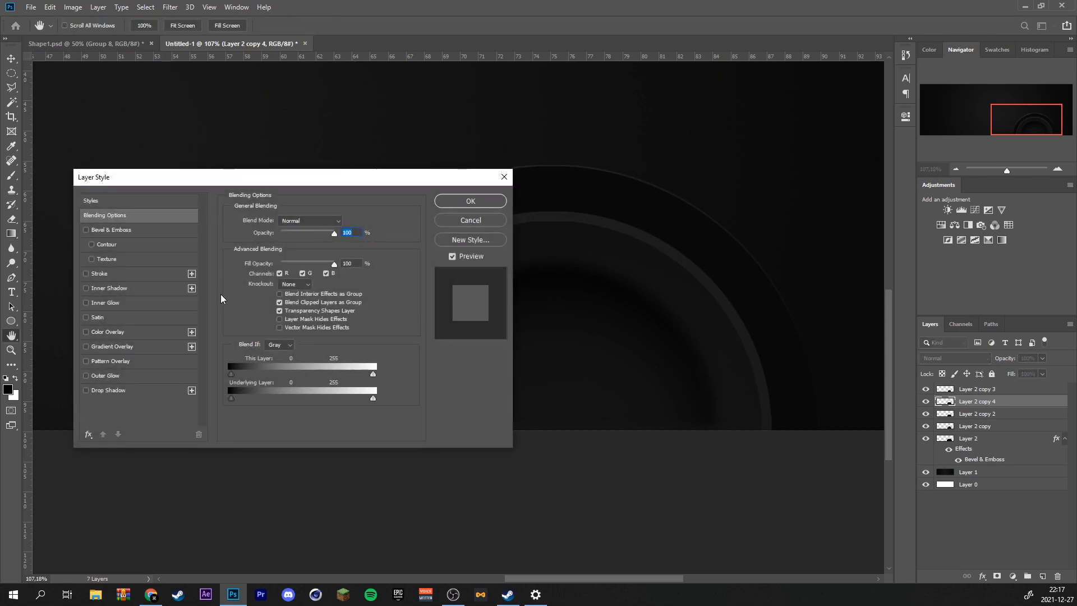
left_click(104, 274)
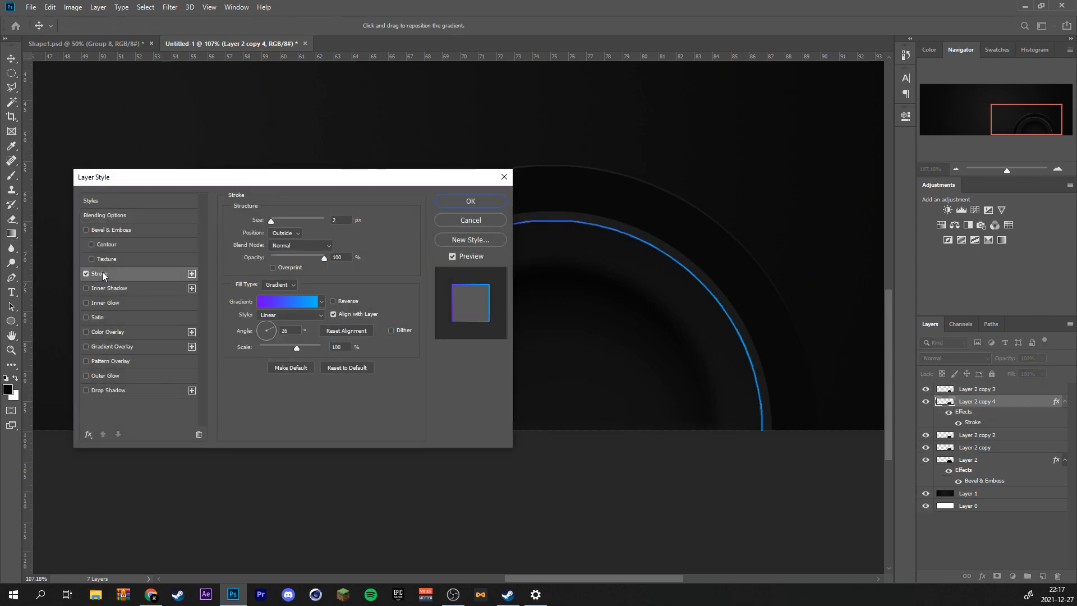
left_click(287, 233)
left_click(285, 250)
left_click_drag(274, 394, 322, 200)
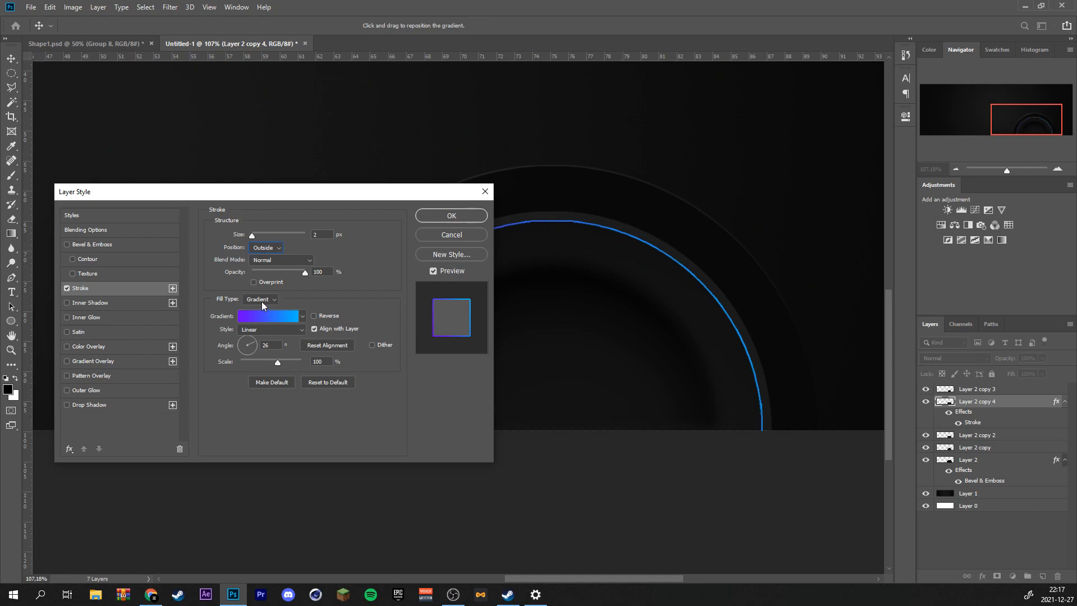
left_click(117, 232)
left_click_drag(271, 275, 261, 278)
left_click(451, 216)
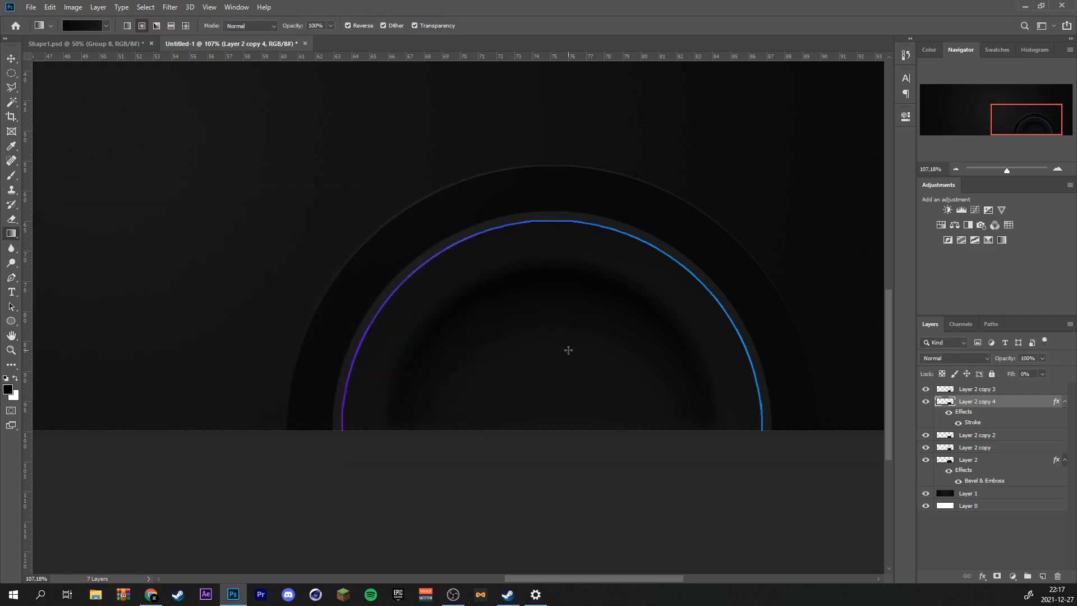
Scale the gradient outline down slightly around its base centre so it sits inside the rim, and rasterize its layer style.
key("ctrl+t")
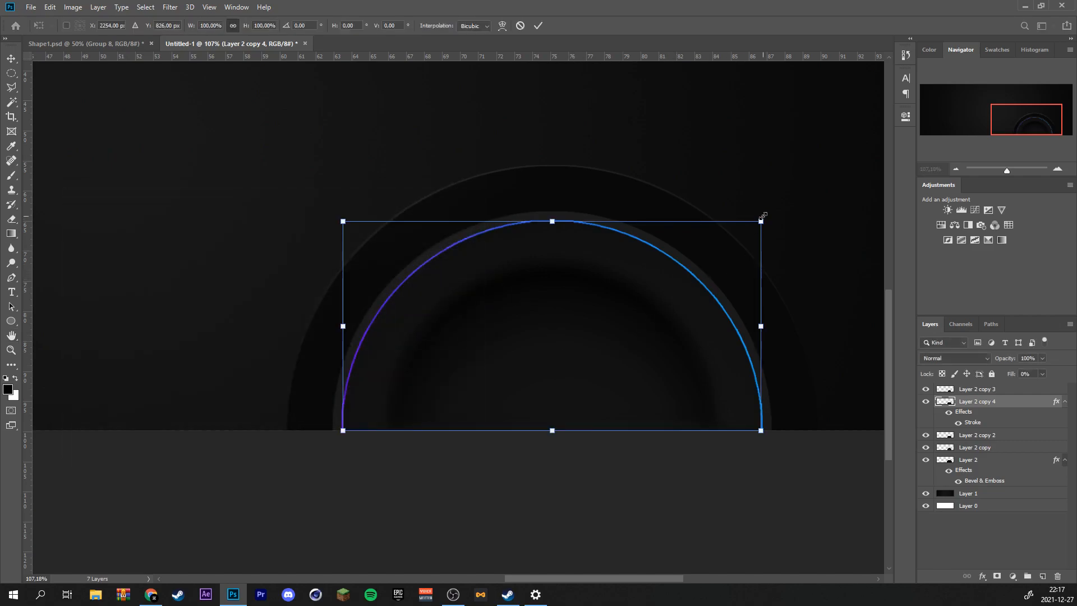
left_click_drag(762, 218, 729, 235)
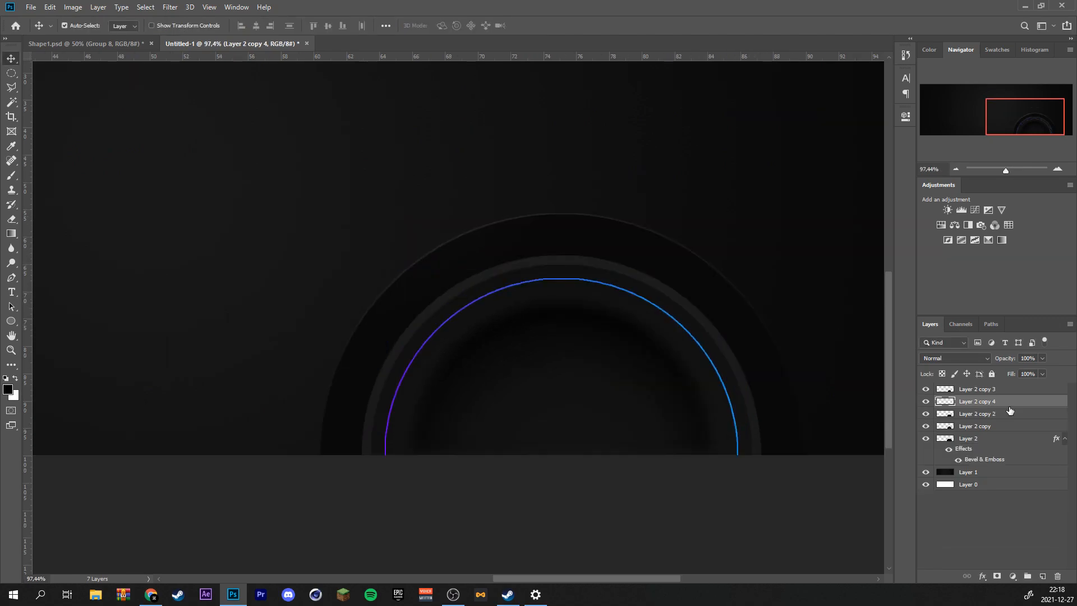
Duplicate the gradient outline and turn the lower copy black by lowering its Hue/Saturation Lightness to the minimum.
key("ctrl+j")
left_click(968, 416)
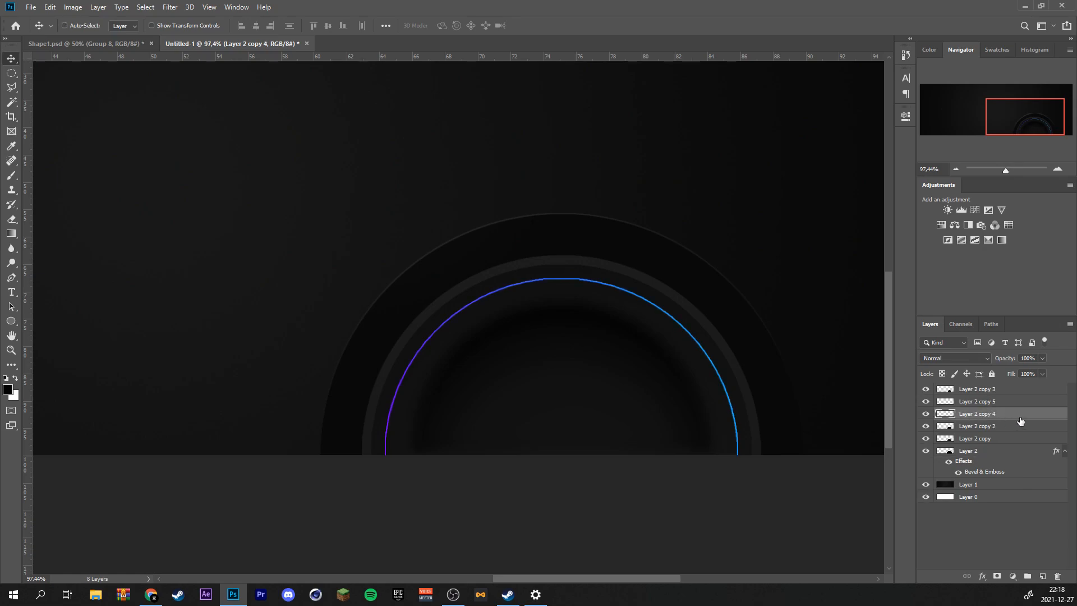
key("ctrl+u")
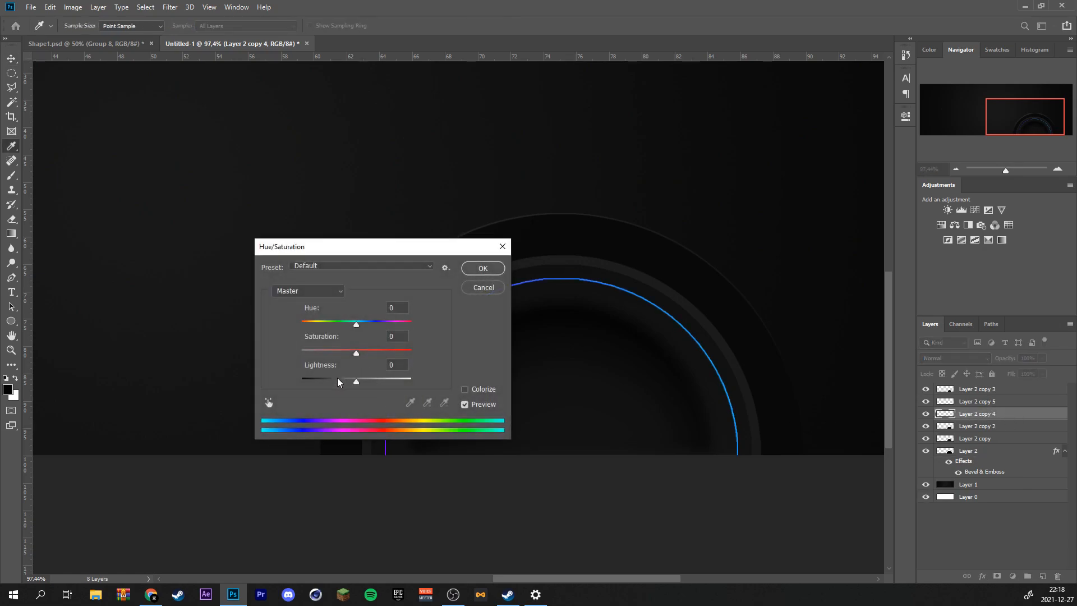
left_click_drag(344, 384, 215, 385)
left_click(474, 272)
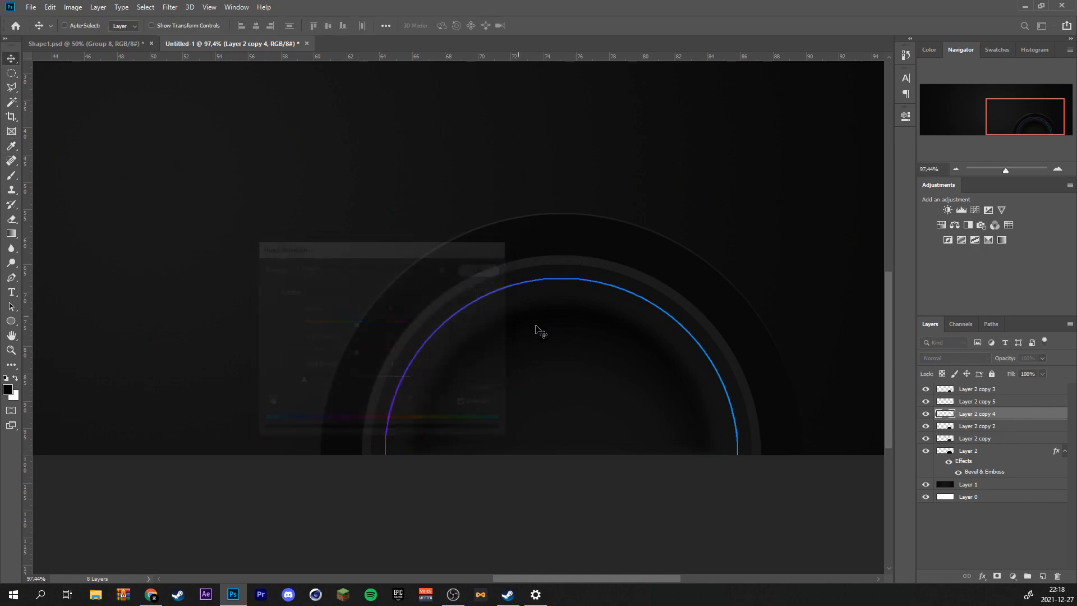
Erase the right part of the upper coloured outline with an eraser about 174 px wide at 85% opacity.
left_click(963, 403)
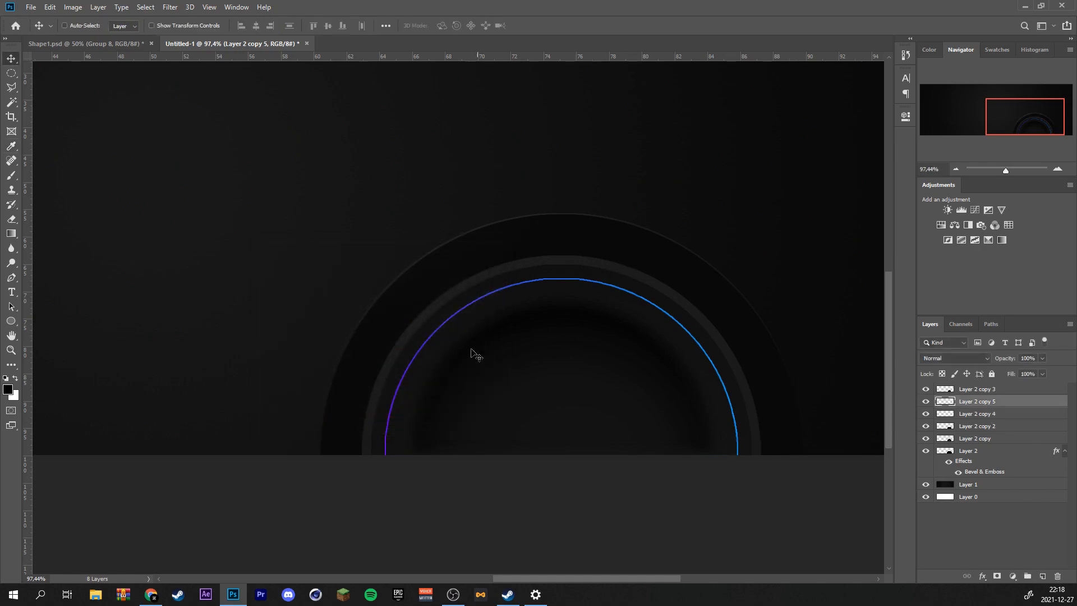
key("e")
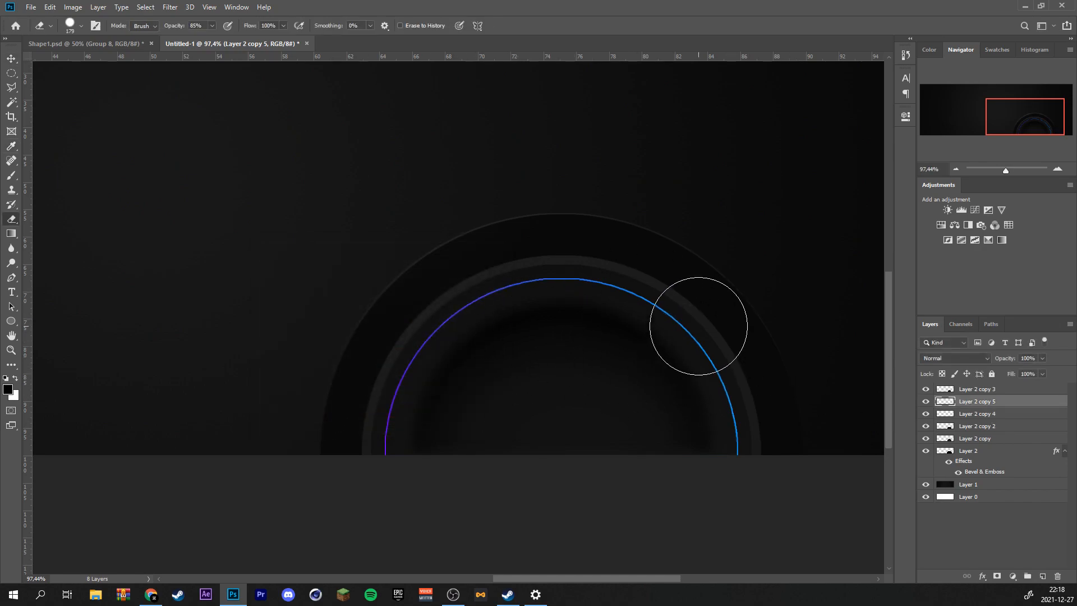
left_click_drag(442, 258, 433, 305)
left_click(682, 336)
mouse_move(726, 421)
left_mouse_down()
mouse_move(766, 427)
mouse_move(753, 457)
left_mouse_up()
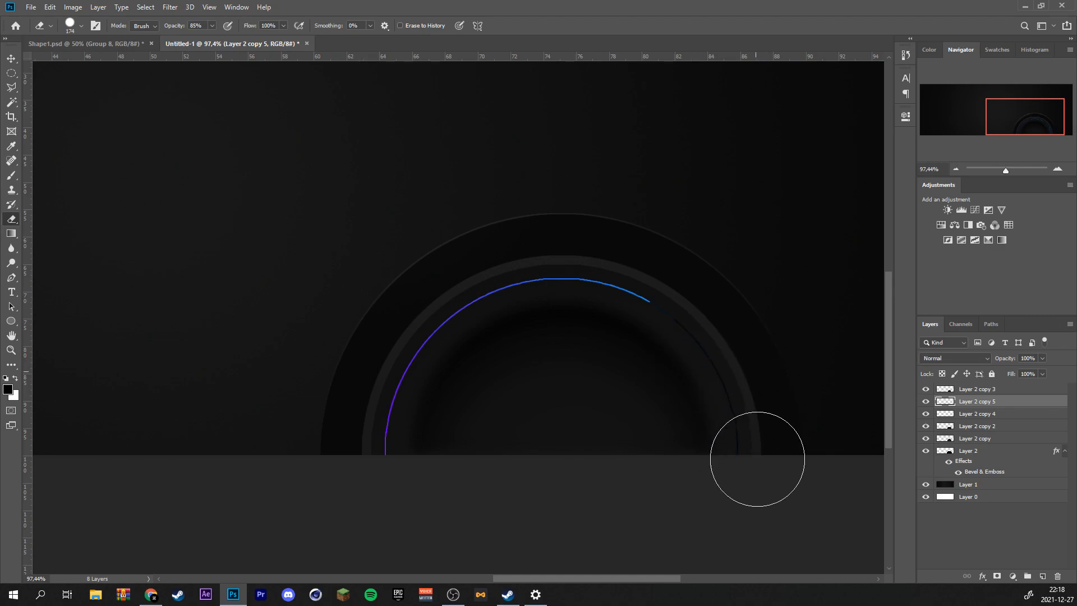
Raise the eraser opacity to 100% and clear the remaining colour from the outline's right part.
left_click(212, 25)
left_click_drag(212, 38, 219, 38)
left_click(688, 330)
mouse_move(687, 328)
left_mouse_down()
mouse_move(733, 405)
mouse_move(757, 419)
left_mouse_up()
key("v")
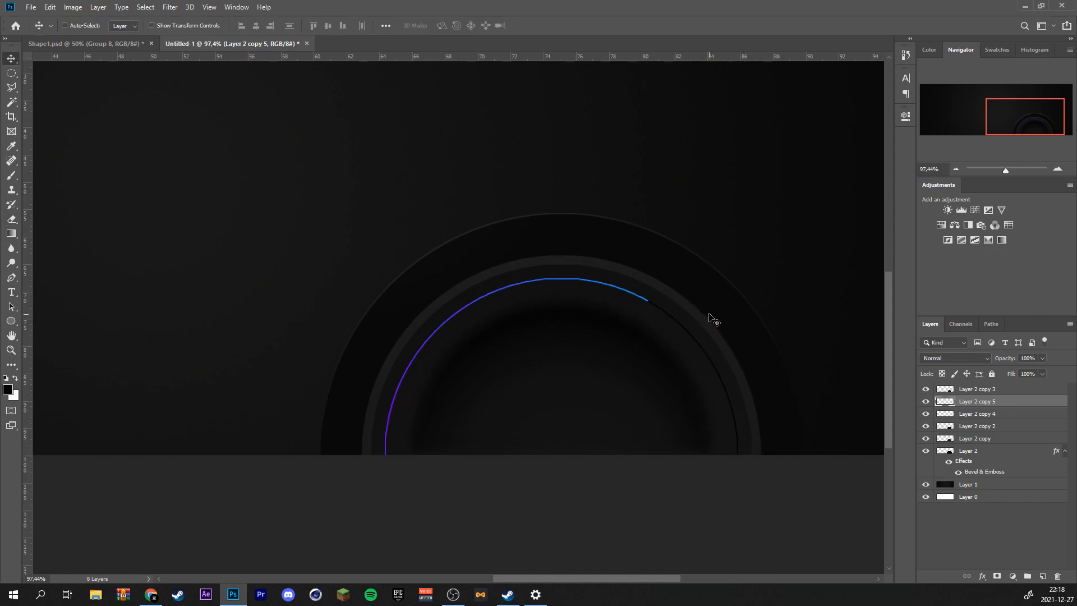
Add a blue Outer Glow to the coloured outline with 16% opacity, 15% spread, 24 px size and 52% range.
scroll(683, 462, "down", 4)
scroll(726, 462, "up", 3)
scroll(755, 348, "up", 1)
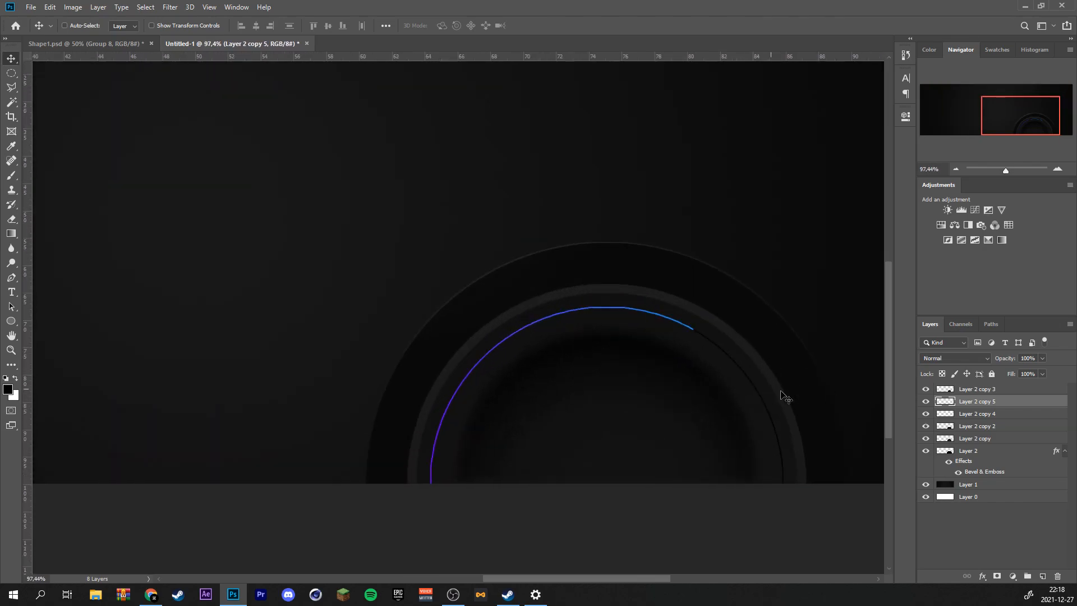
double_click(1024, 402)
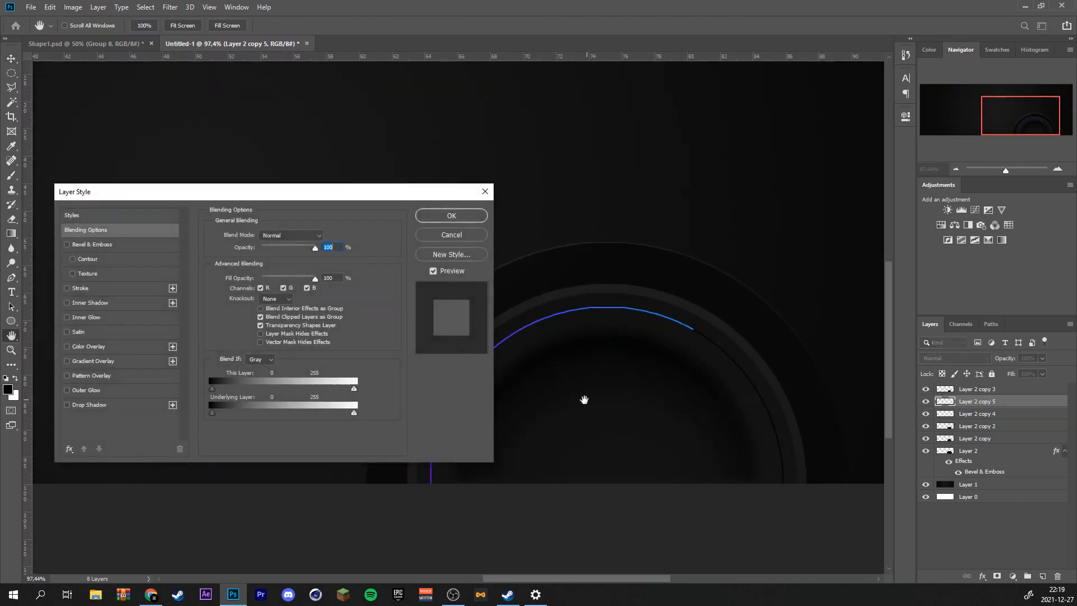
left_click(90, 390)
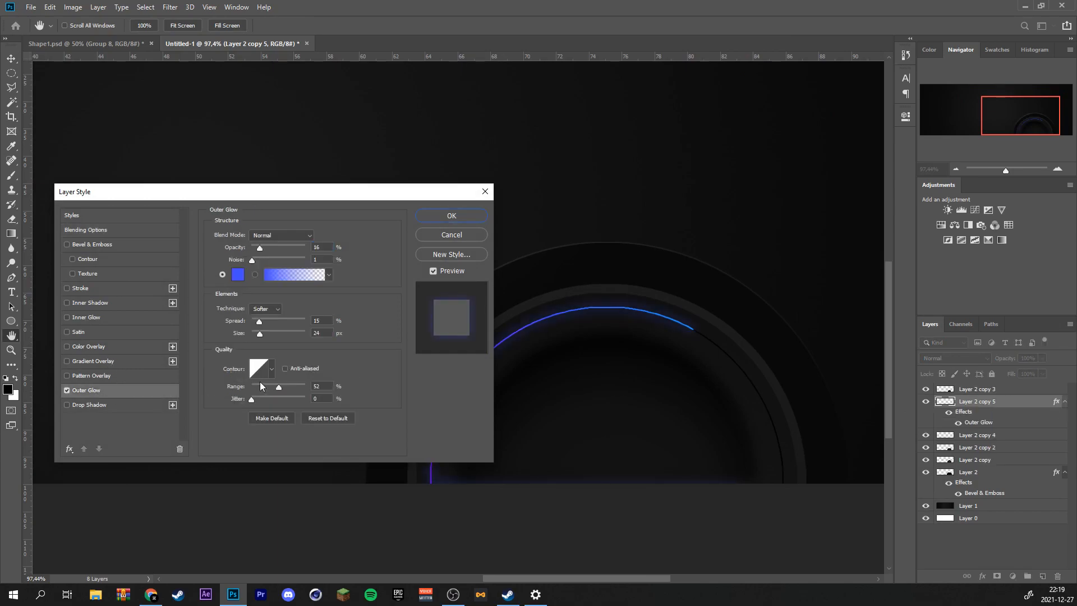
key("Return")
Group all the half-circle and outline layers, from Layer 2 up to Layer 2 copy 3.
key("e")
scroll(732, 442, "down", 3)
scroll(731, 442, "up", 1)
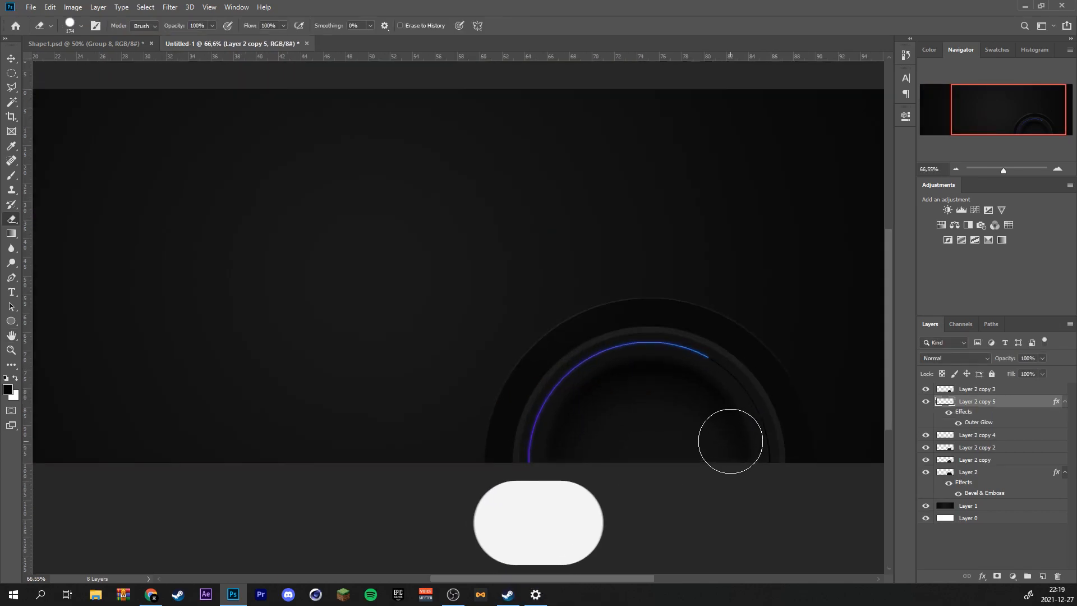
scroll(732, 440, "down", 1)
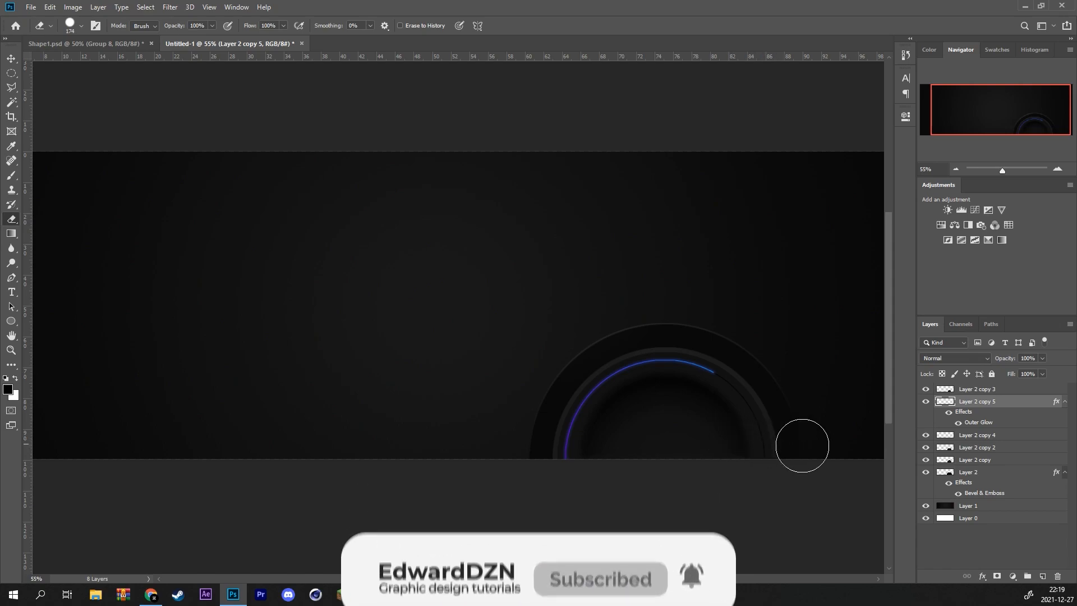
left_click(974, 479)
left_click(1003, 395, "shift")
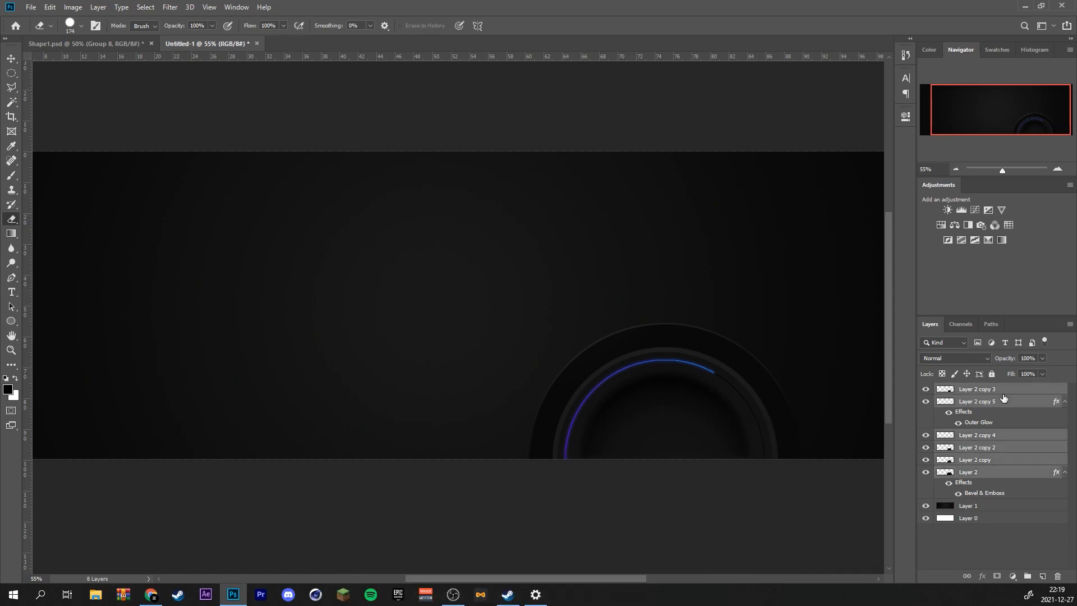
key("ctrl+g")
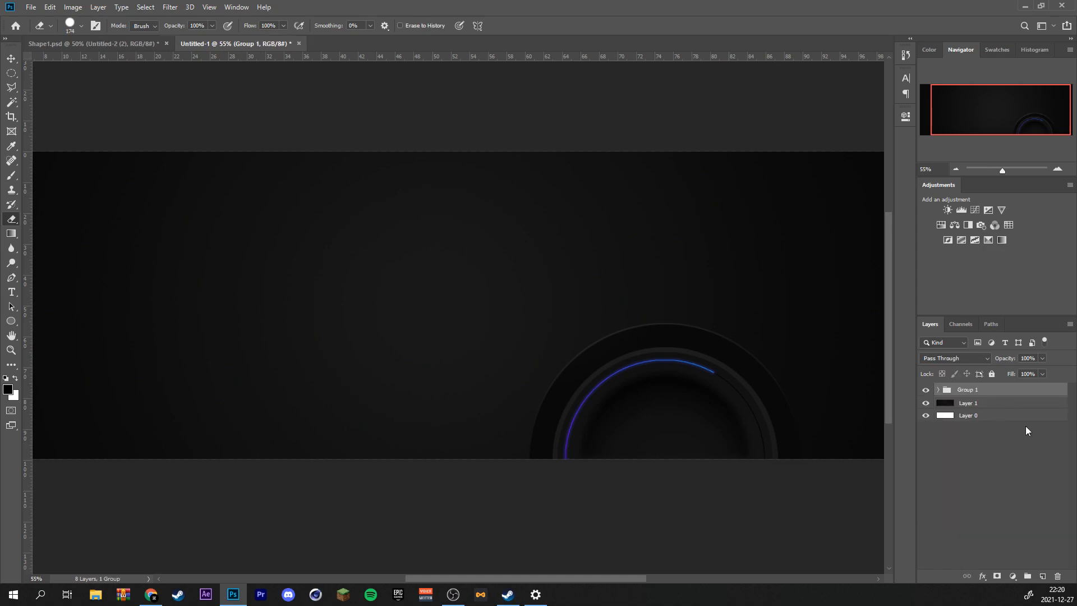
Add an empty layer above the half-circle group and try a Pen curve from the canvas's right edge to below its lower edge.
left_click(1042, 576)
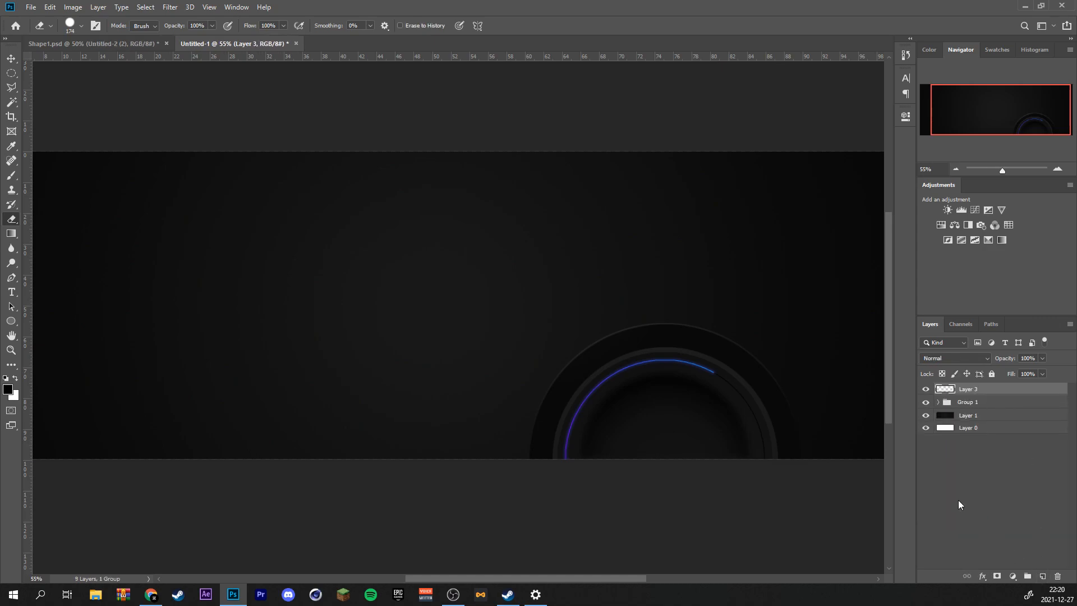
scroll(673, 408, "down", 2)
key("p")
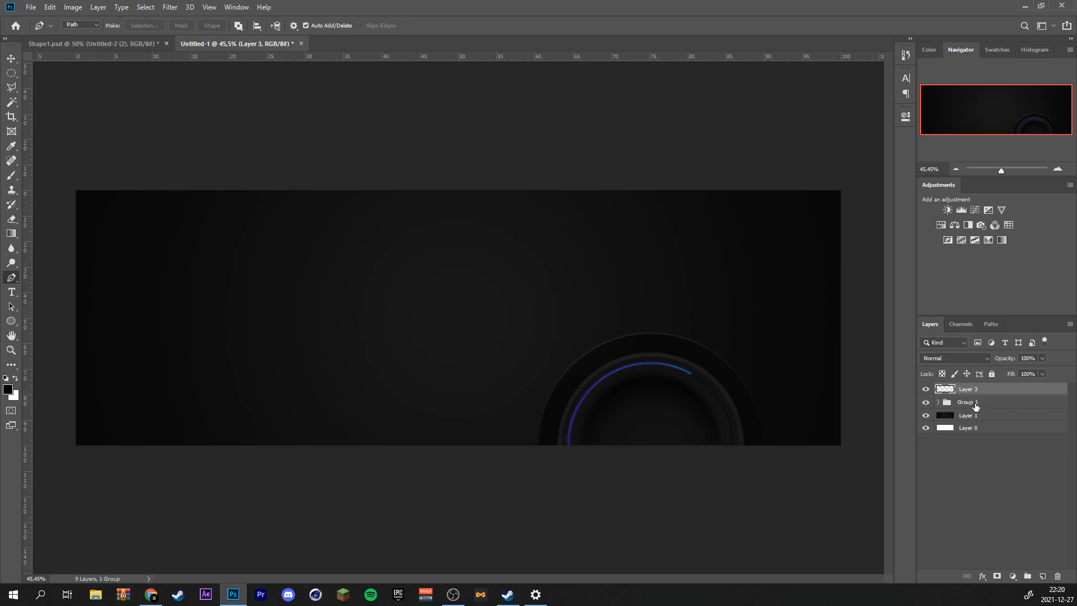
left_click(848, 277)
left_click_drag(413, 452, 340, 580)
Shift the half-circle group right and draw a closed arched Pen band around it, from the canvas's right edge to below its lower edge.
key("p")
left_click(852, 284)
left_click_drag(533, 451, 507, 458)
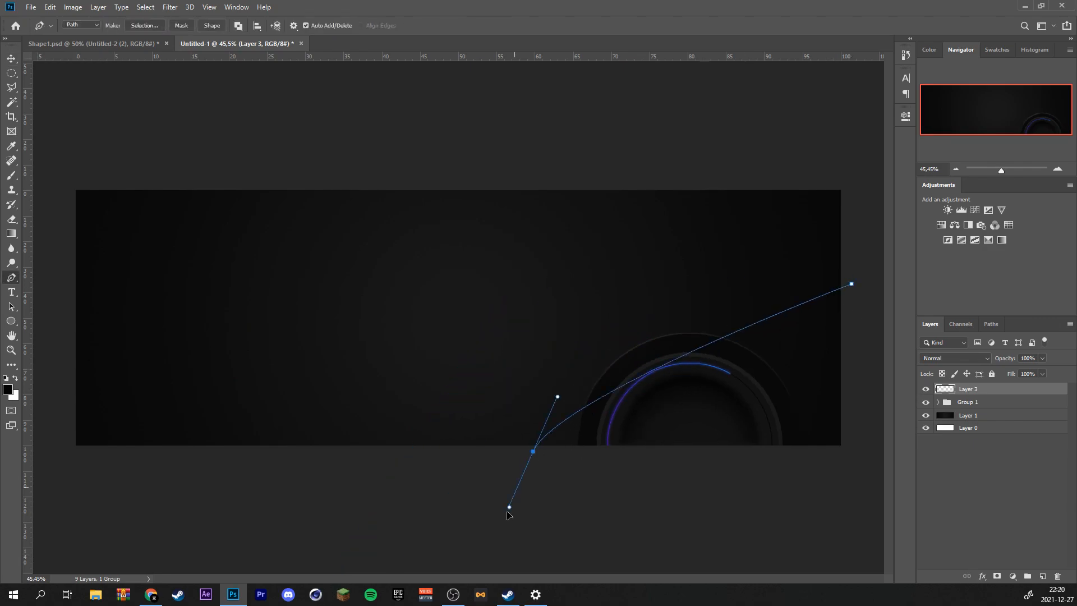
left_click(466, 456)
left_click_drag(852, 284, 844, 312)
left_click_drag(570, 255, 563, 245)
left_click_drag(466, 456, 445, 459)
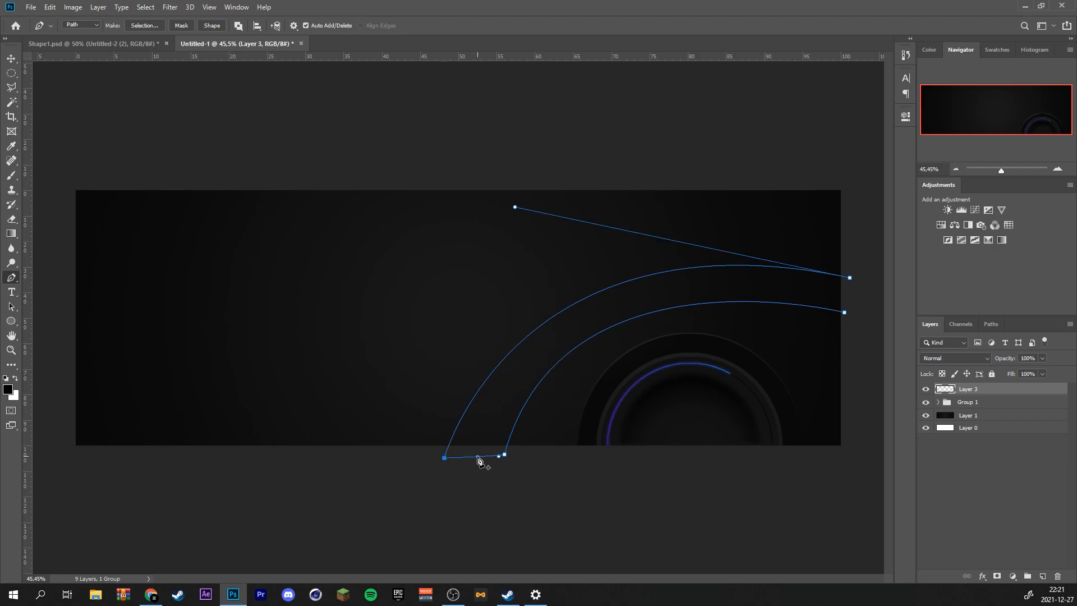
Refine the arched band by adjusting its anchors and outer curve so it tapers smoothly towards the canvas's right edge.
mouse_move(445, 461)
left_mouse_down()
mouse_move(436, 460)
mouse_move(455, 460)
left_mouse_up()
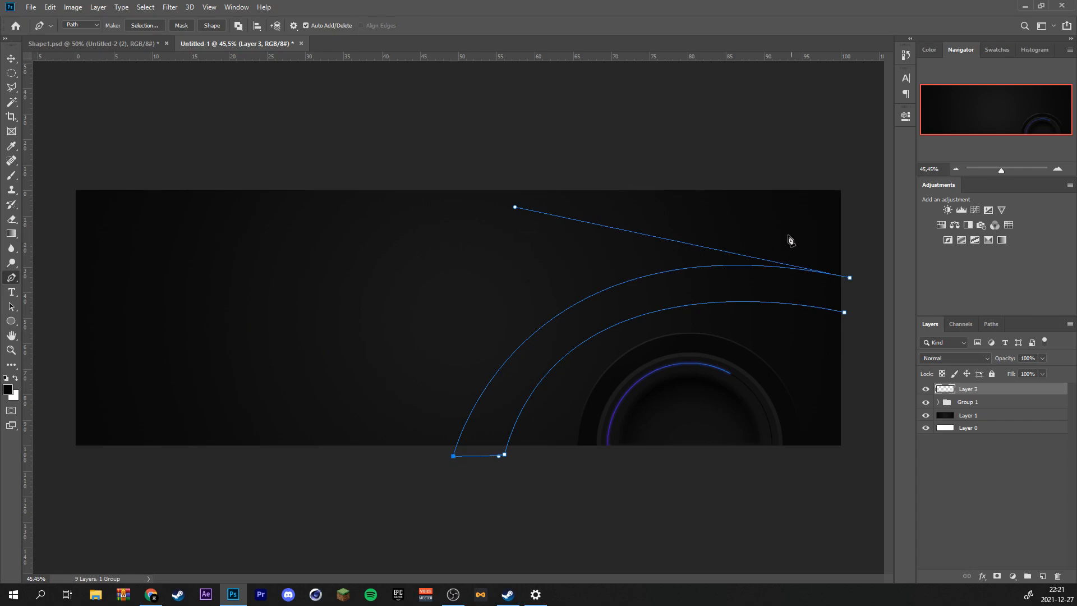
left_click_drag(515, 209, 549, 227)
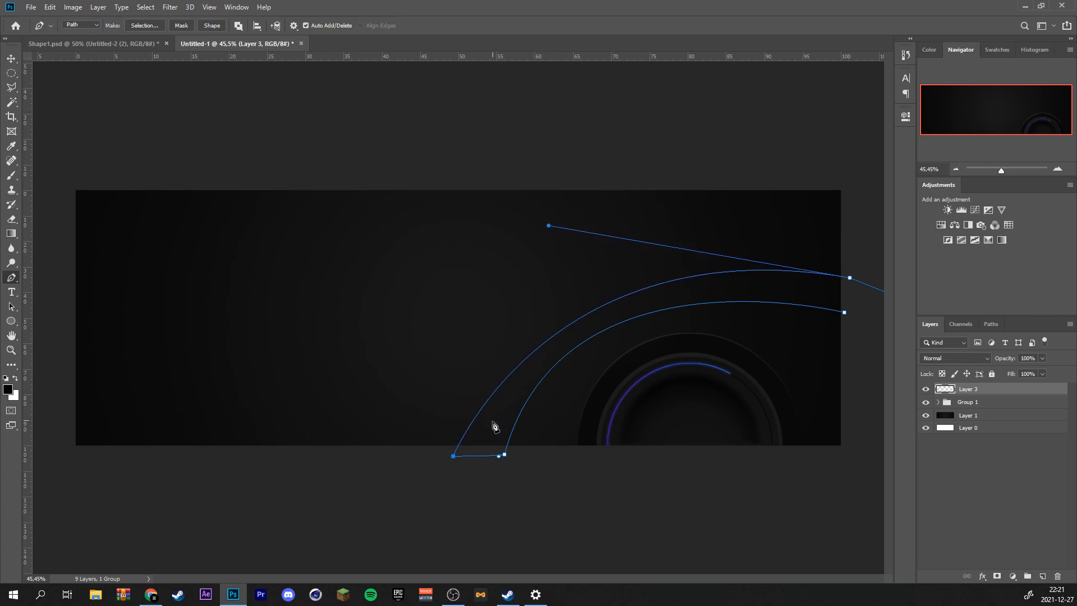
left_click_drag(510, 457, 522, 457)
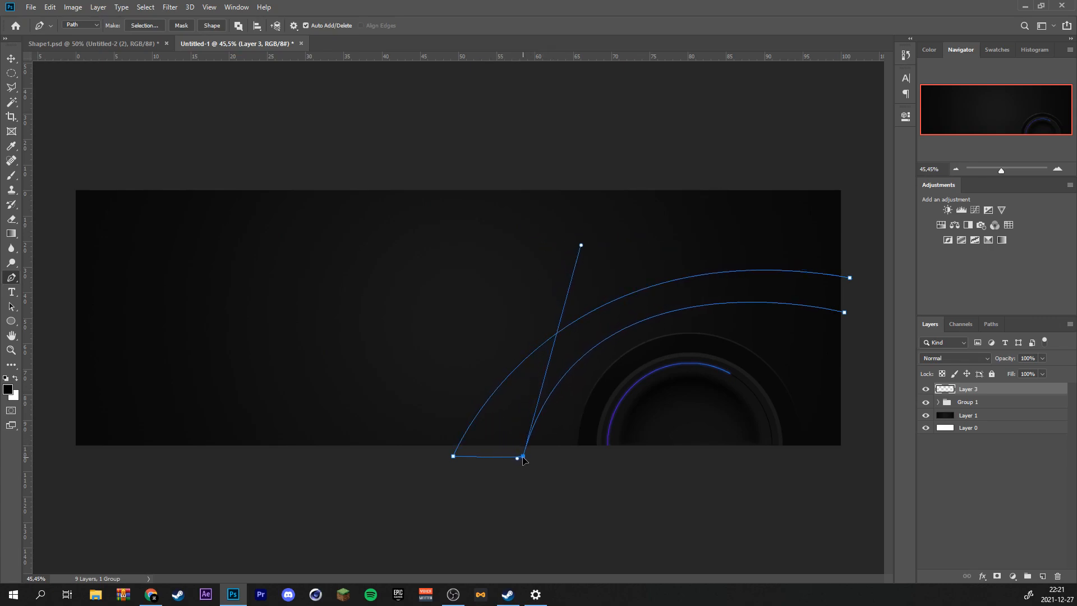
left_click(850, 277, "ctrl")
left_click_drag(851, 277, 848, 276)
left_click(845, 312)
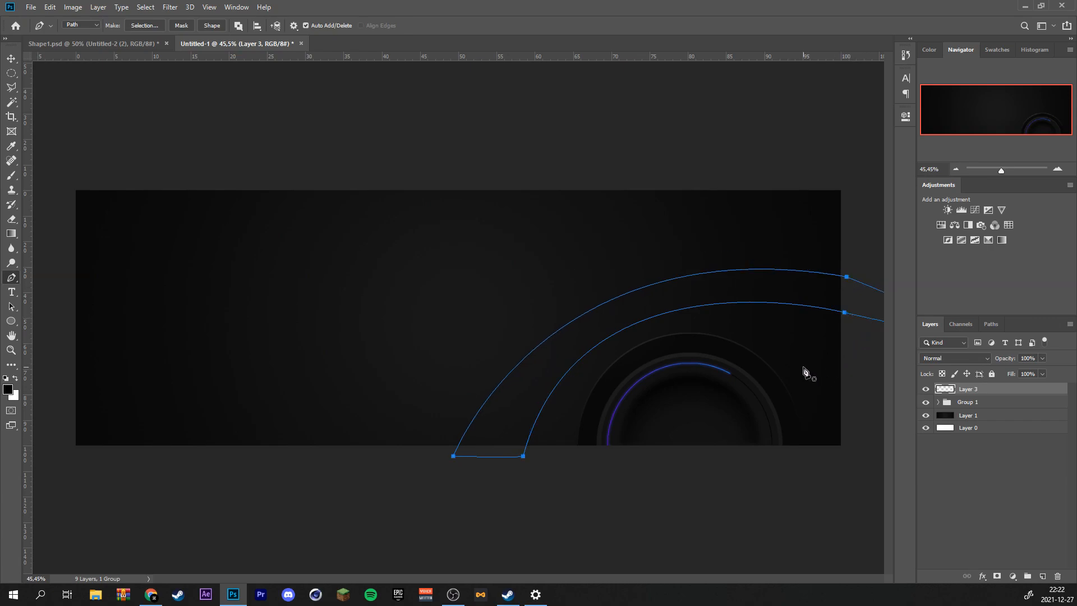
Convert the arched band path to a selection and fill it with a linear grey gradient on Layer 3.
key("ctrl+Return")
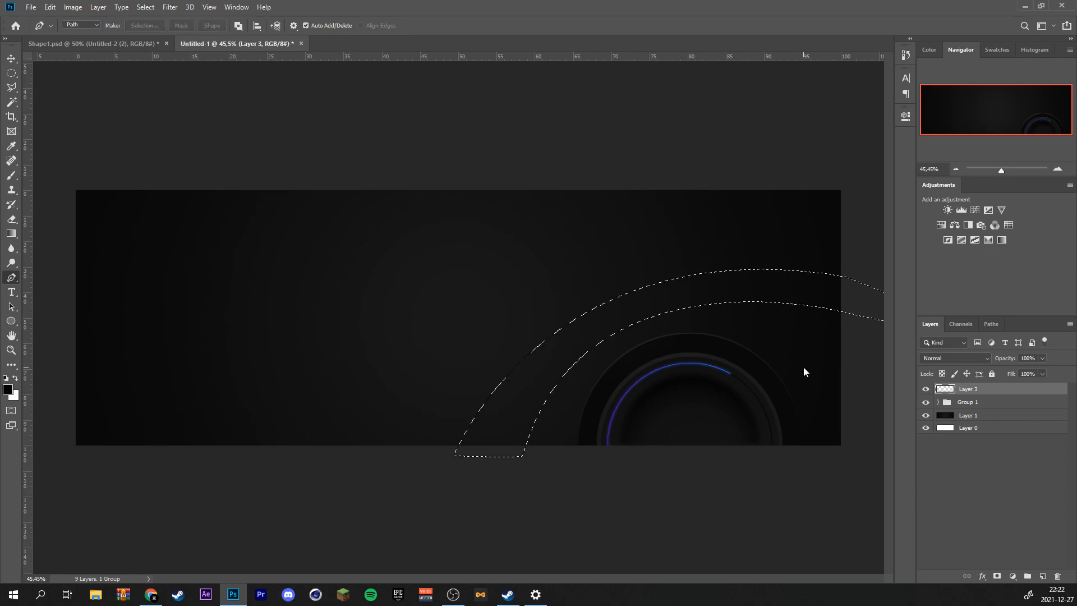
key("g")
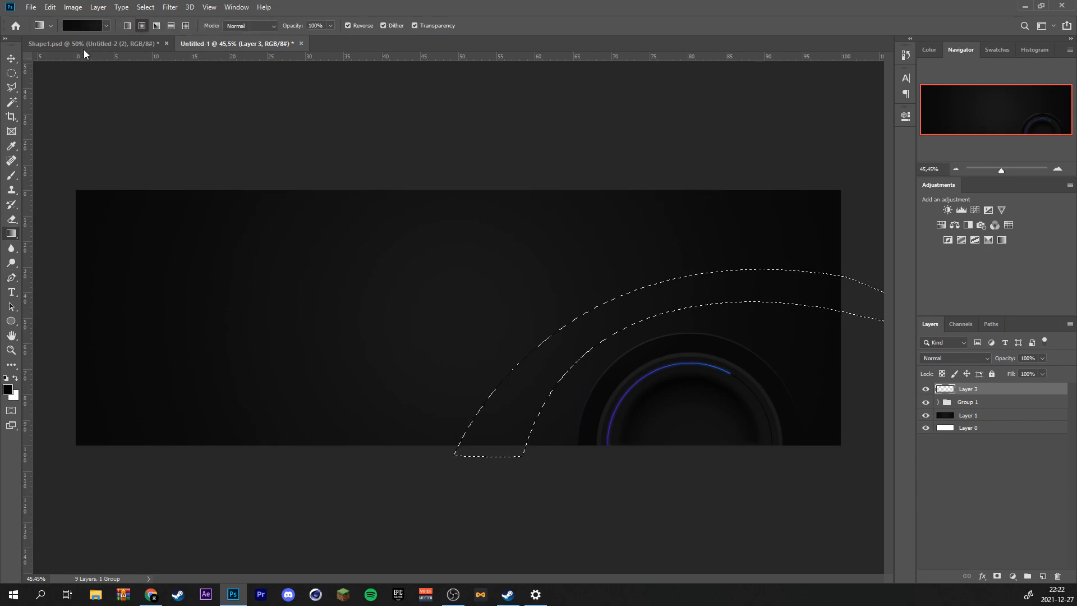
left_click(106, 26)
scroll(82, 107, "down", 8)
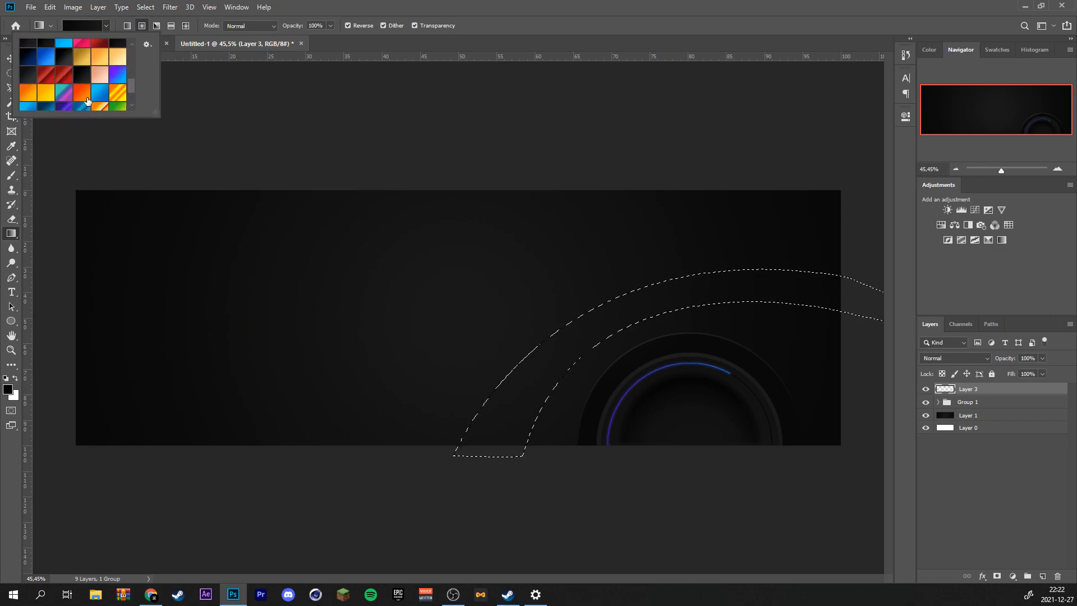
left_click(46, 102)
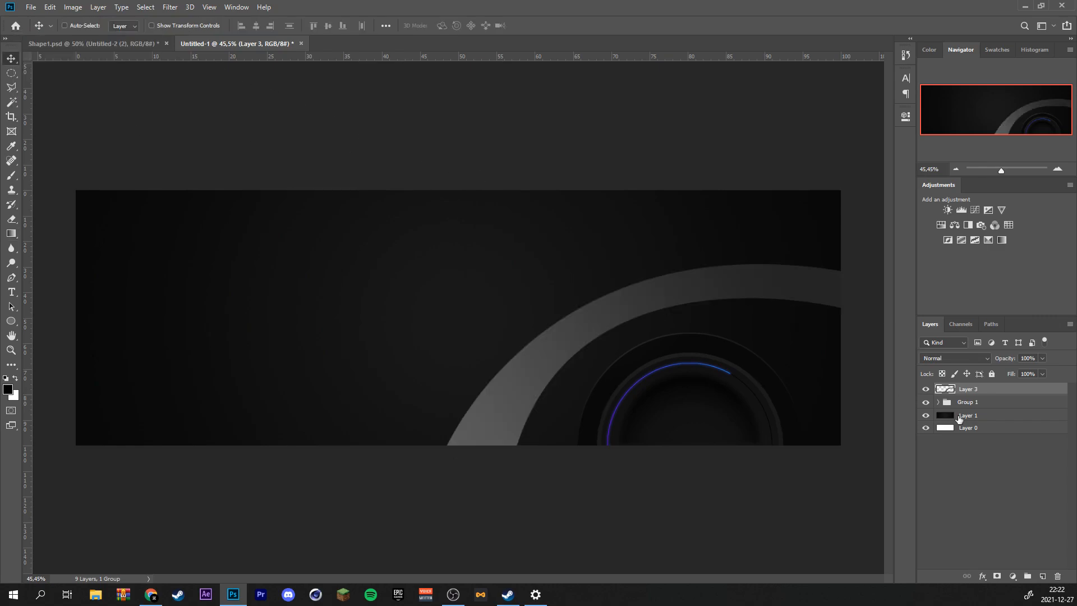
Duplicate the arched band layer and clip the copy to the original band.
key("ctrl+j")
right_click(1015, 391)
left_click(942, 331)
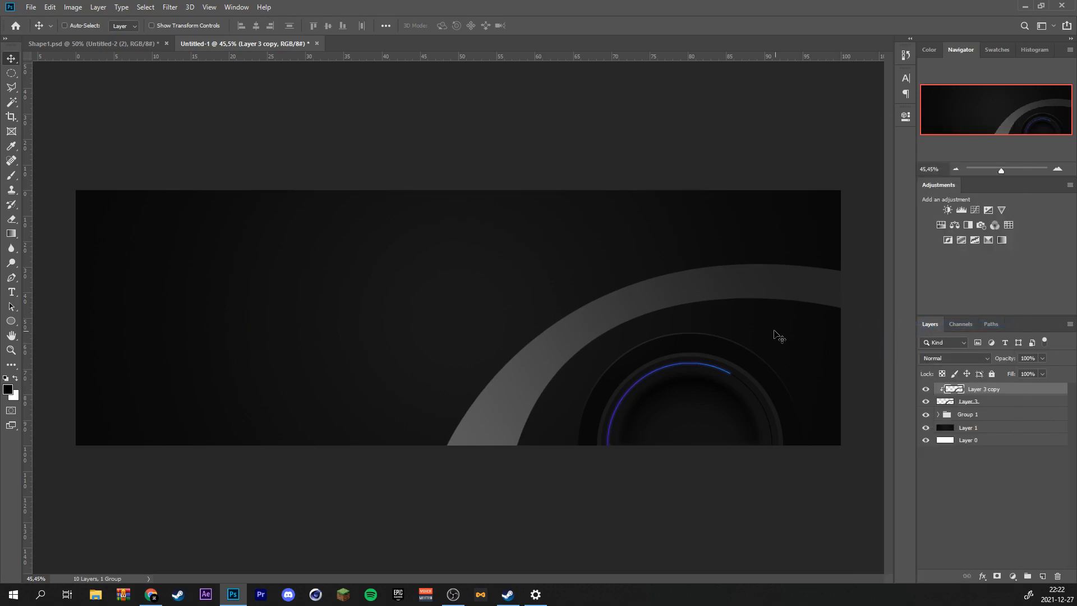
Refill the clipped copy's outline with the grey gradient running the opposite way, lightest at the canvas's right edge.
left_click(961, 394, "ctrl")
left_click(958, 392, "ctrl")
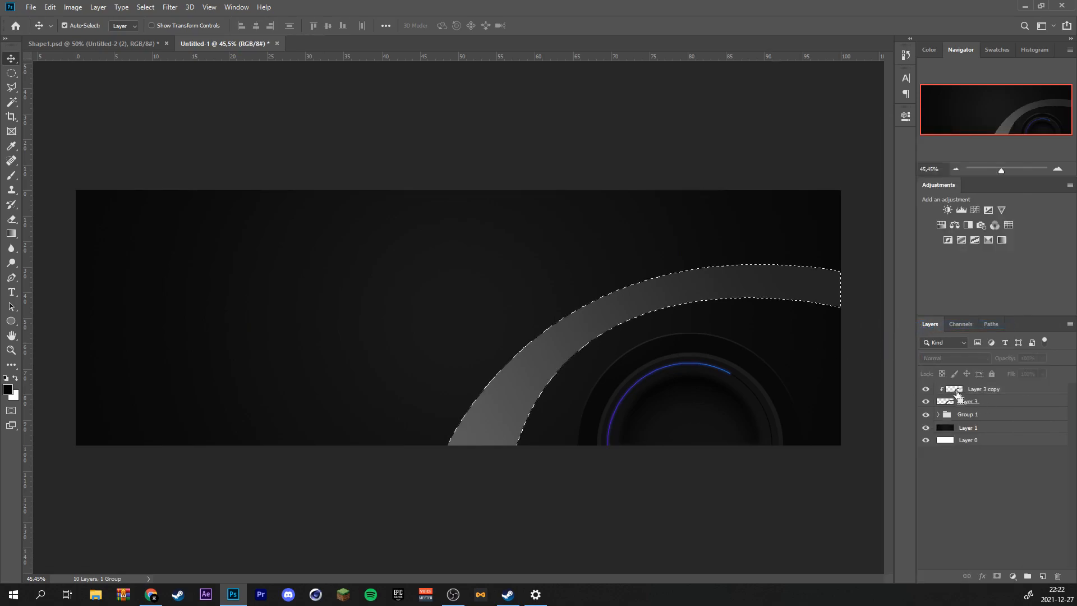
key("g")
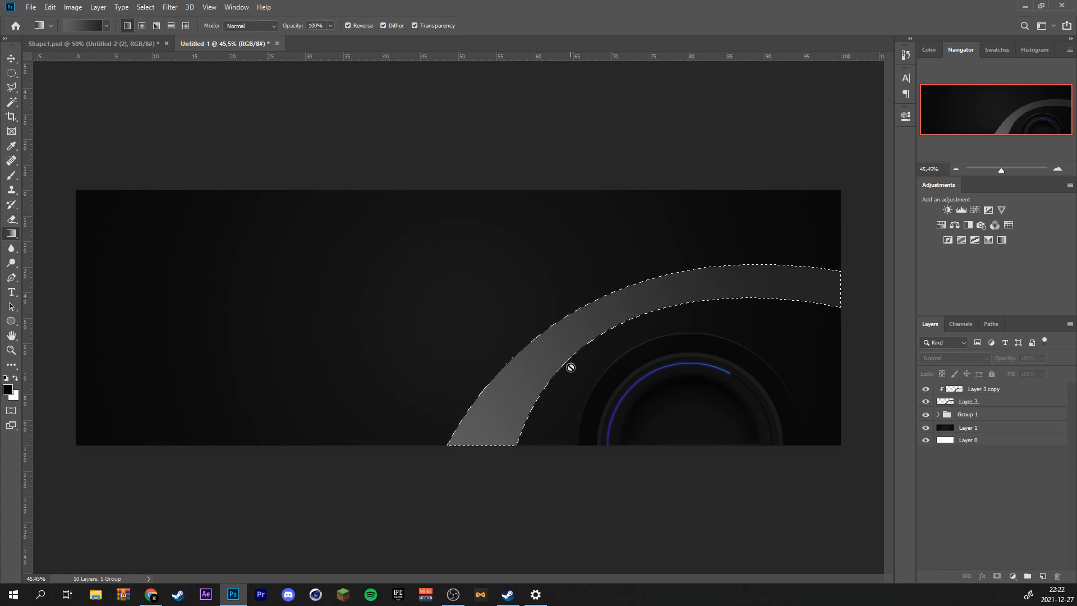
left_click(949, 393)
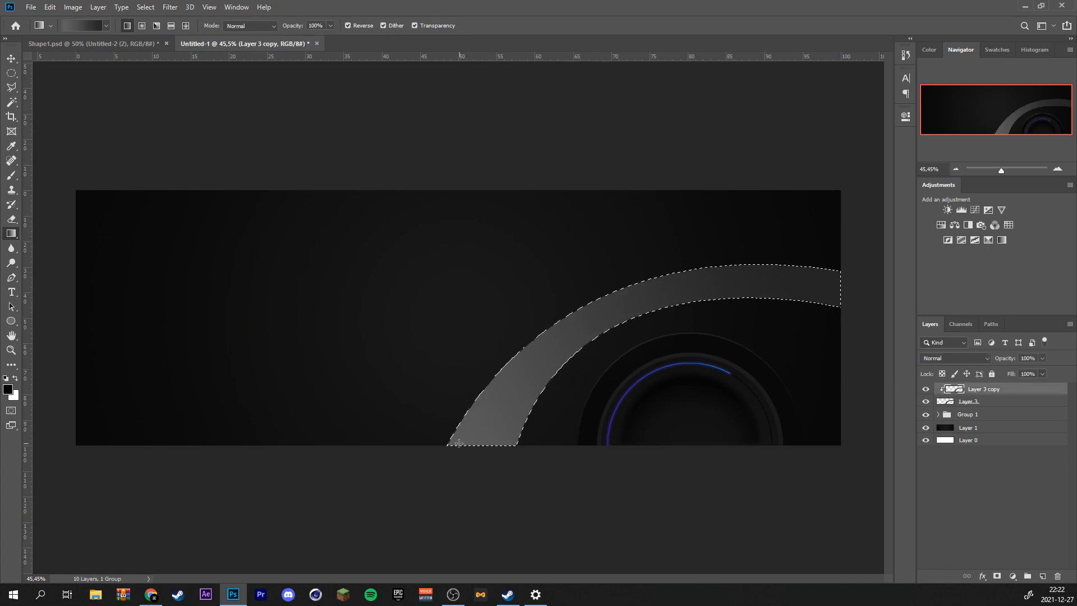
left_click_drag(800, 292, 474, 424)
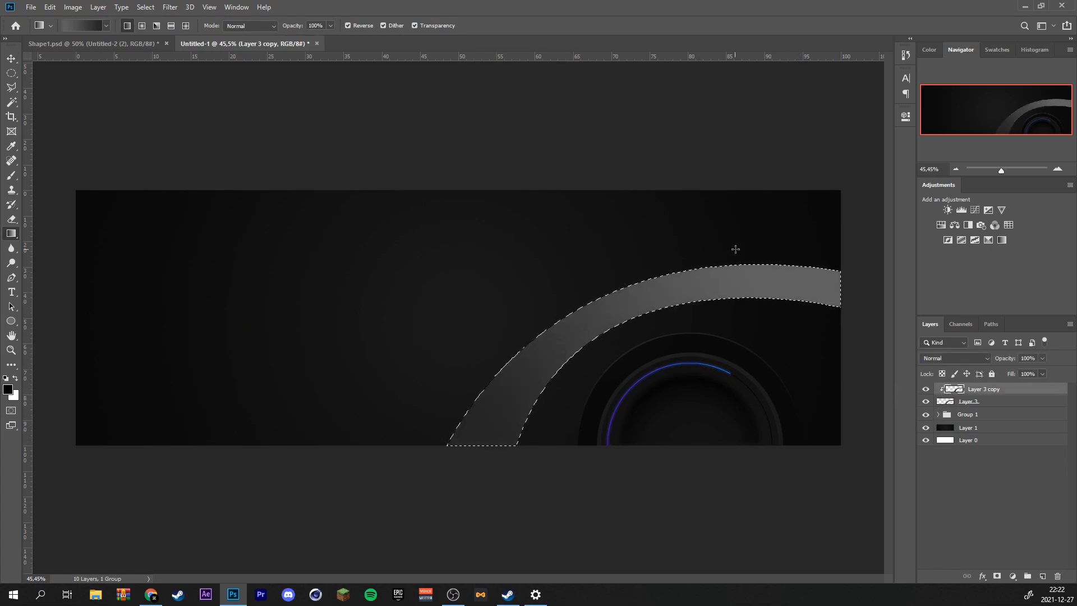
key("ctrl+d")
Offset the clipped copy slightly down and right inside the band and set its opacity to 64%.
key("v")
left_click_drag(667, 347, 675, 355)
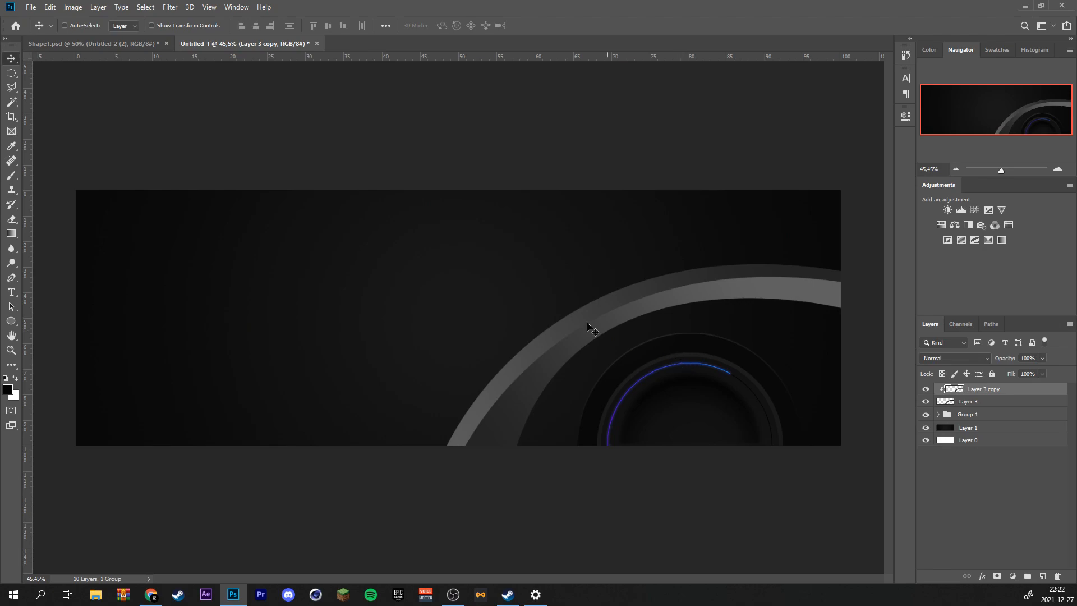
left_click_drag(1029, 369, 1026, 370)
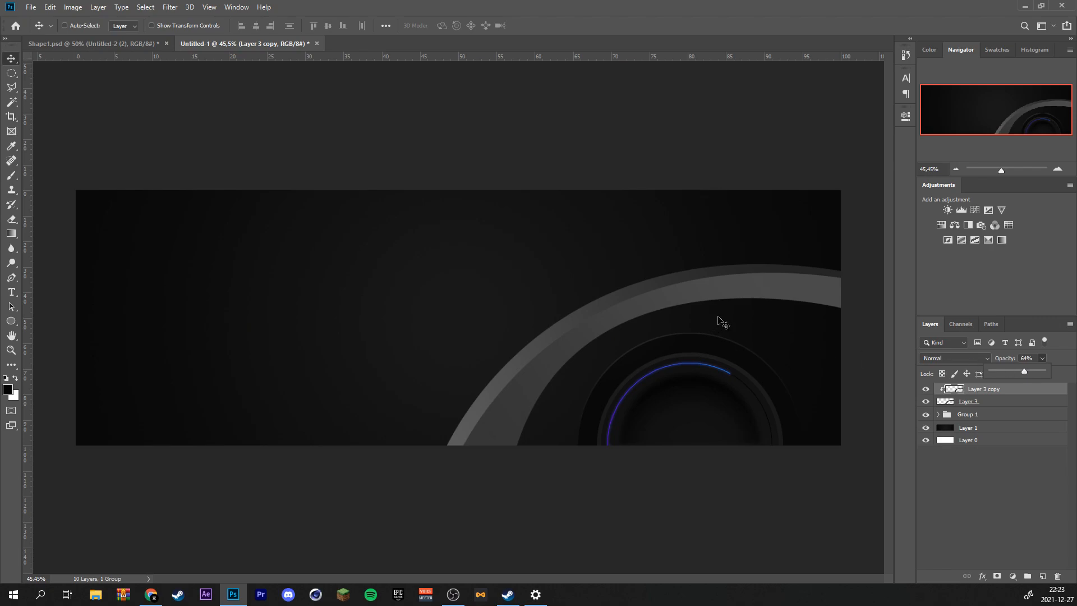
left_click(817, 358)
Add an empty layer above Group 1 and draw a closed curved Pen wedge under the band at the canvas's right edge.
key("alt+bracketleft")
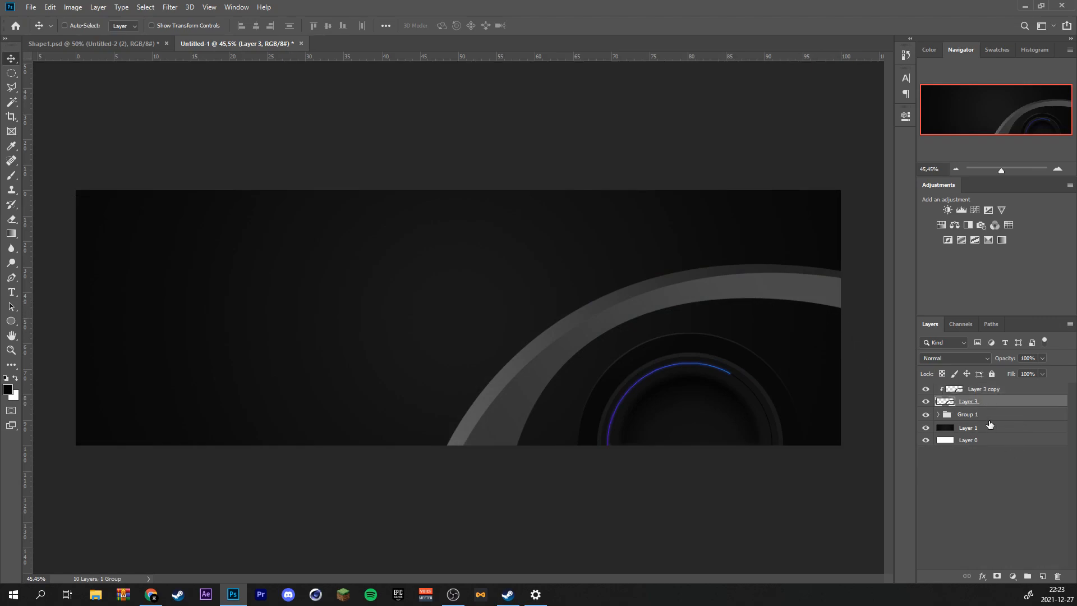
key("alt+bracketleft")
left_click(1042, 575)
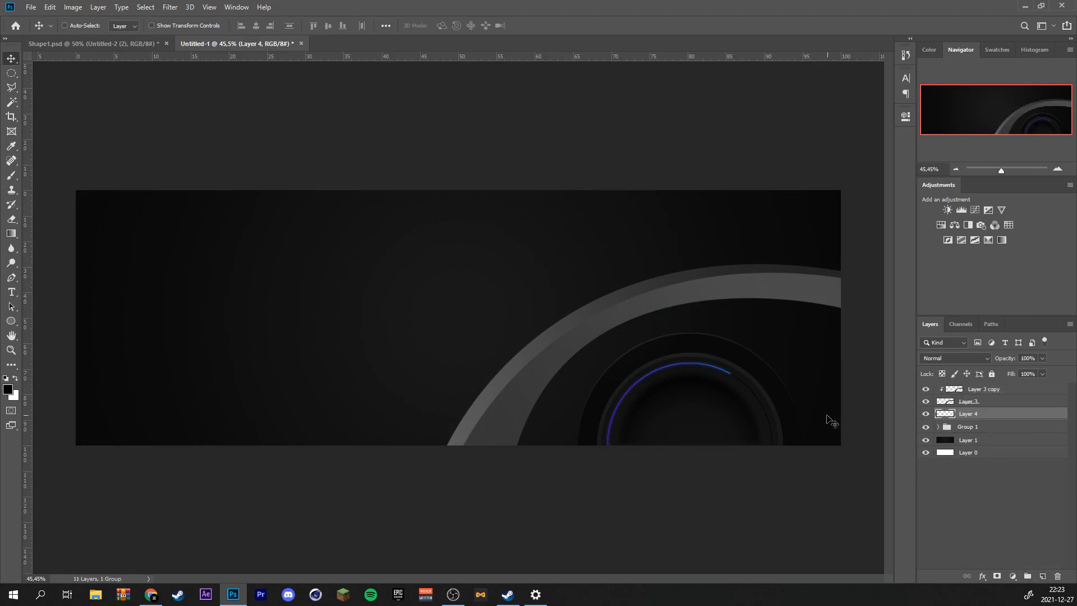
key("p")
left_click(849, 352)
left_click_drag(734, 300, 564, 317)
key("ctrl+z")
key("ctrl+z")
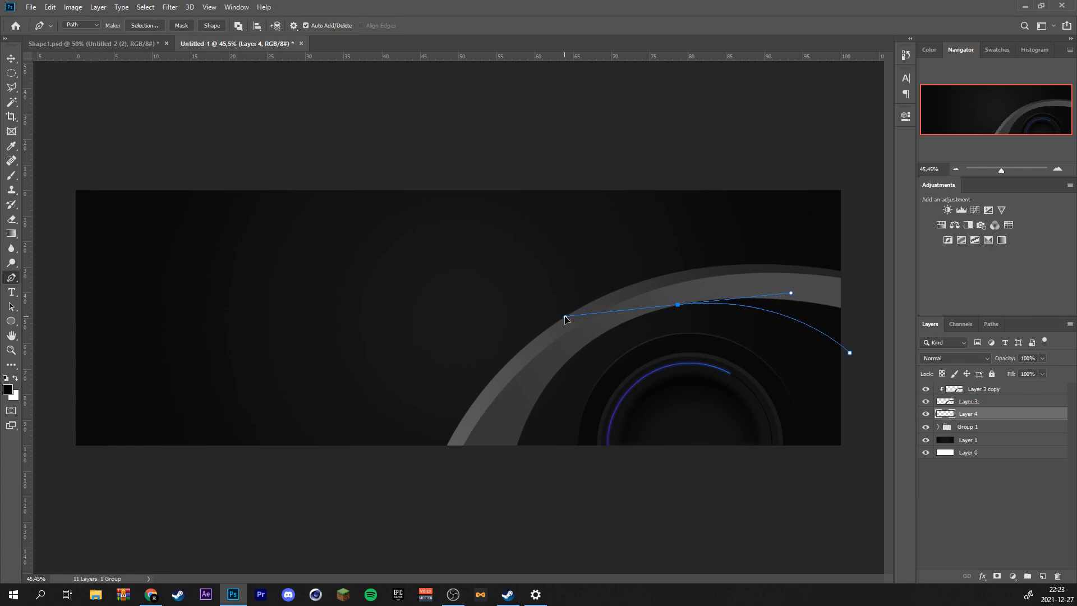
left_click(837, 293)
Convert the wedge path to a selection and fill it with a dark linear grey gradient fading inward from the canvas's right edge.
key("ctrl+Return")
key("g")
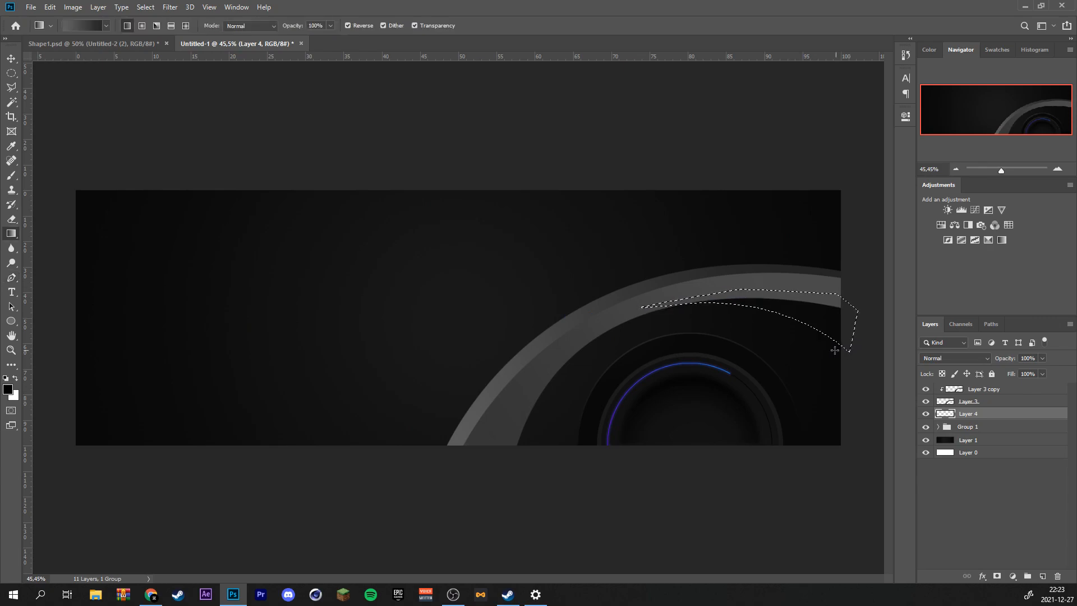
left_click(106, 26)
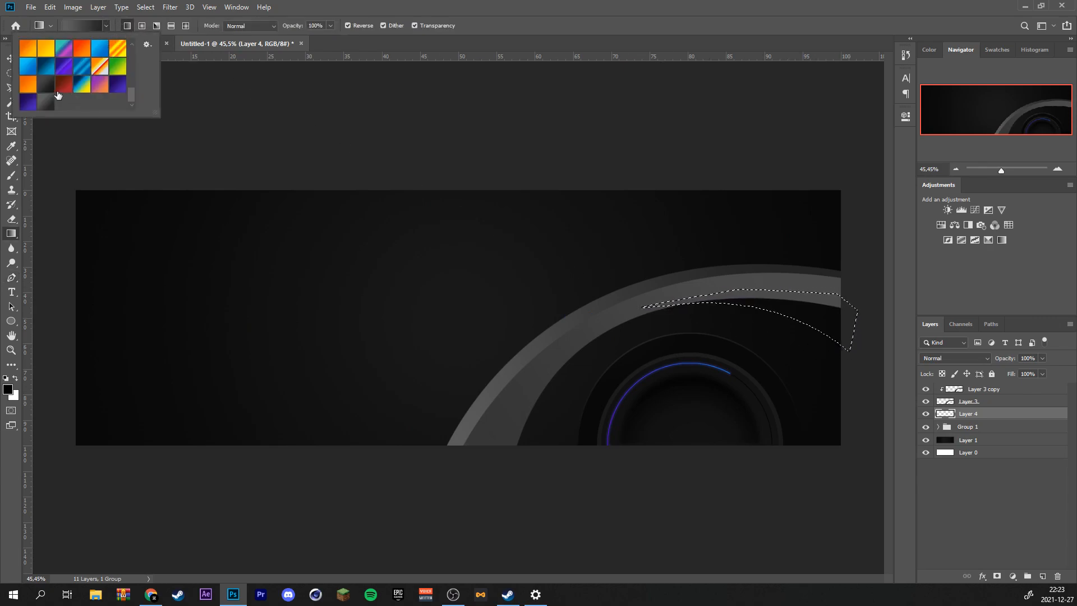
left_click_drag(842, 318, 606, 279)
key("ctrl+d")
key("v")
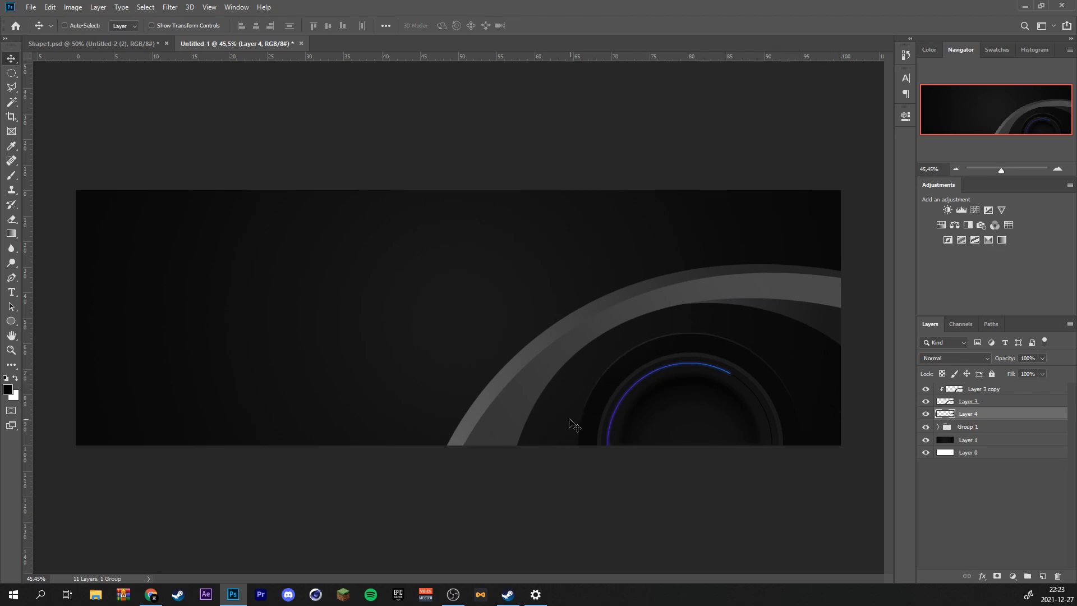
Add an empty layer above Layer 1 and draw a closed Pen outline under the band, enclosing the area around the half circles.
left_click(988, 440)
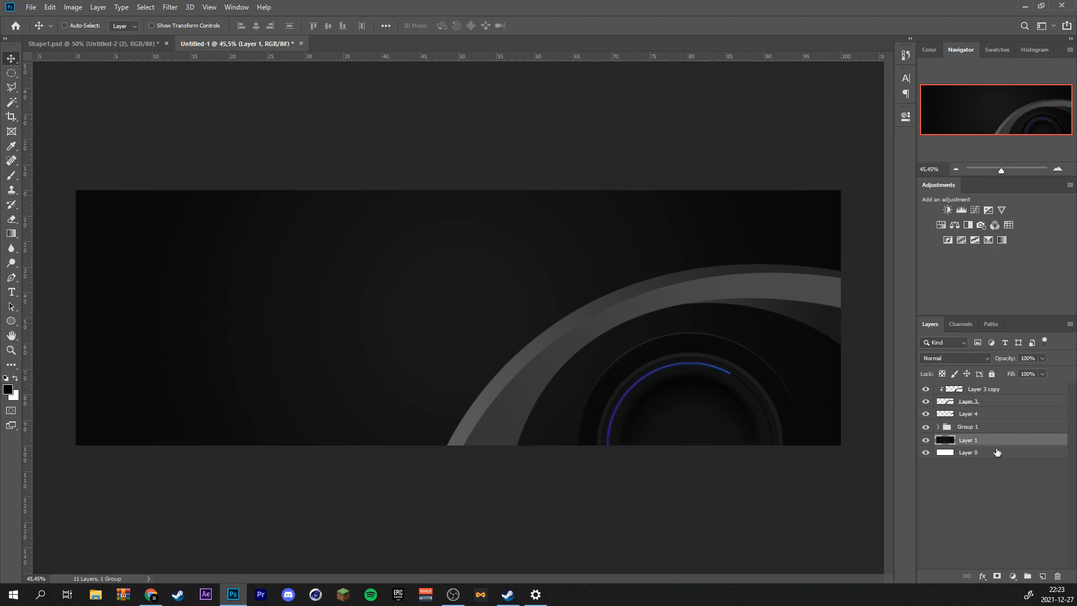
left_click(1042, 576)
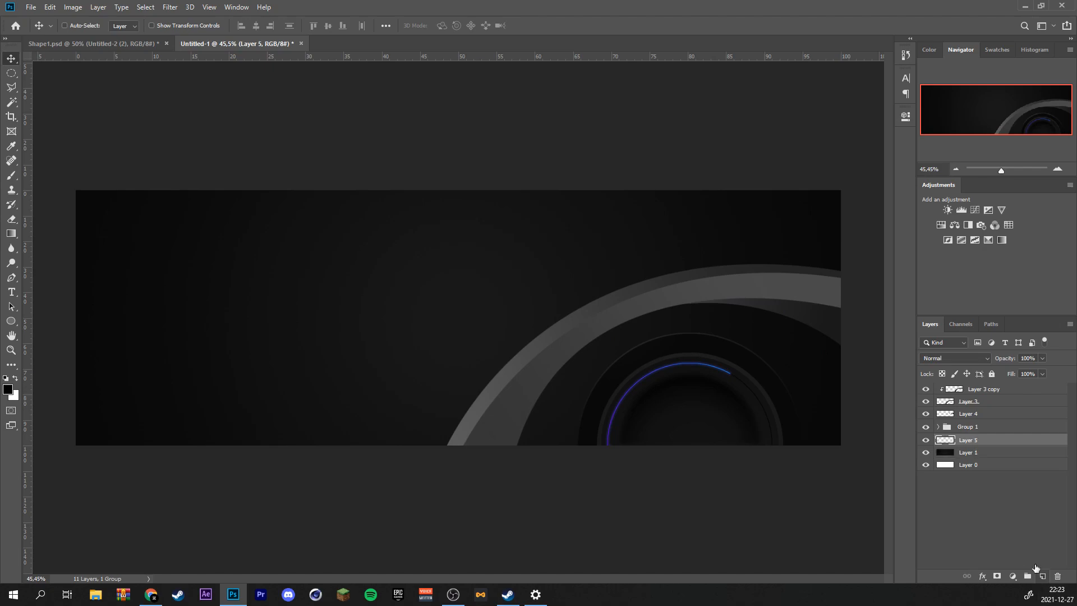
key("p")
left_click(851, 347)
left_click(804, 311)
left_click(724, 291)
left_click(667, 296)
left_click_drag(606, 321, 595, 334)
left_click(537, 359)
left_click(506, 417)
left_click(487, 469)
left_click_drag(680, 495, 710, 502)
left_click(850, 471)
left_click(851, 346)
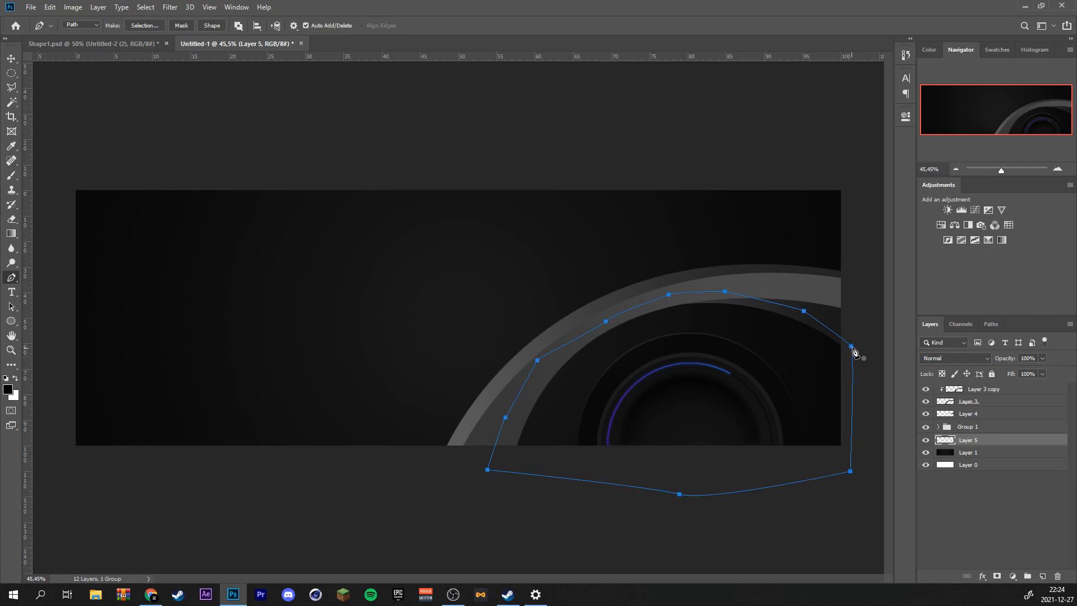
Convert the outline to a selection and fill it on Layer 5 with a radial grey gradient, with Reverse turned off.
key("ctrl+Return")
key("g")
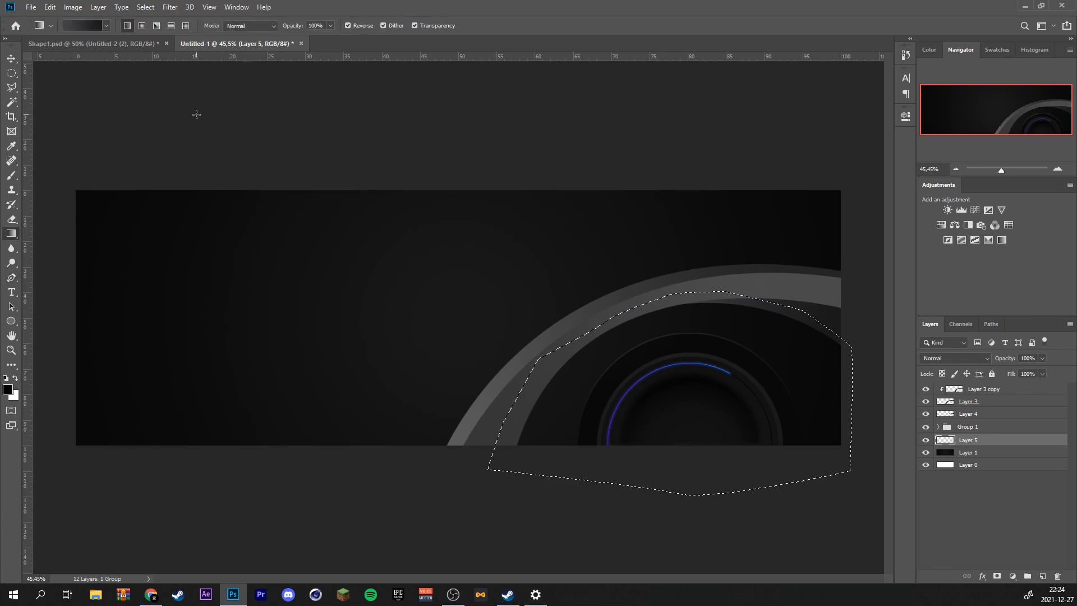
left_click(106, 27)
left_click(61, 104)
left_click(144, 25)
left_click_drag(674, 384, 671, 238)
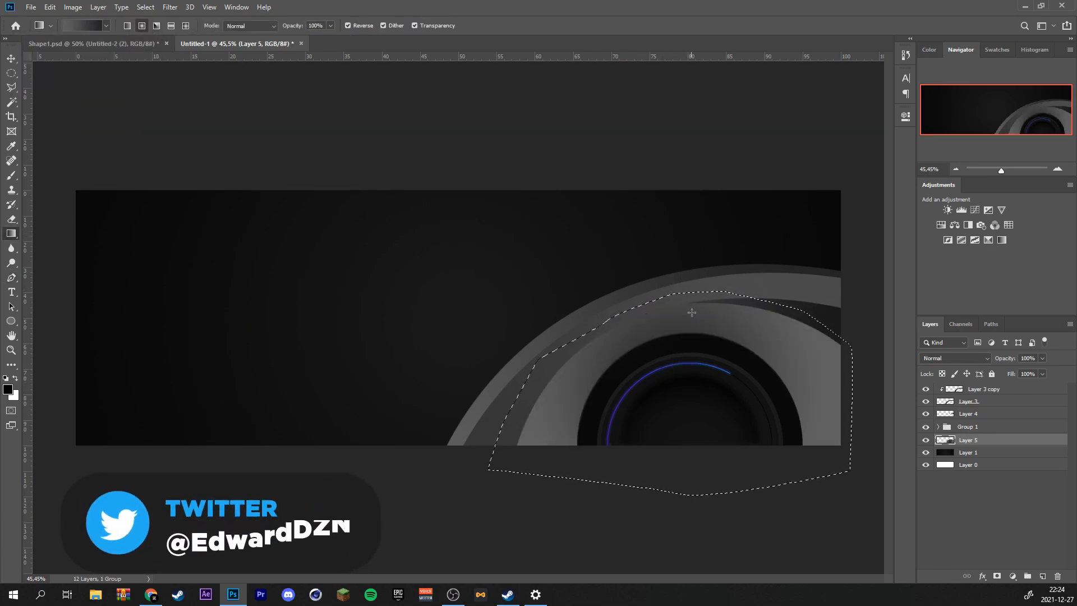
key("ctrl+z")
left_click(349, 26)
left_click_drag(671, 396, 666, 240)
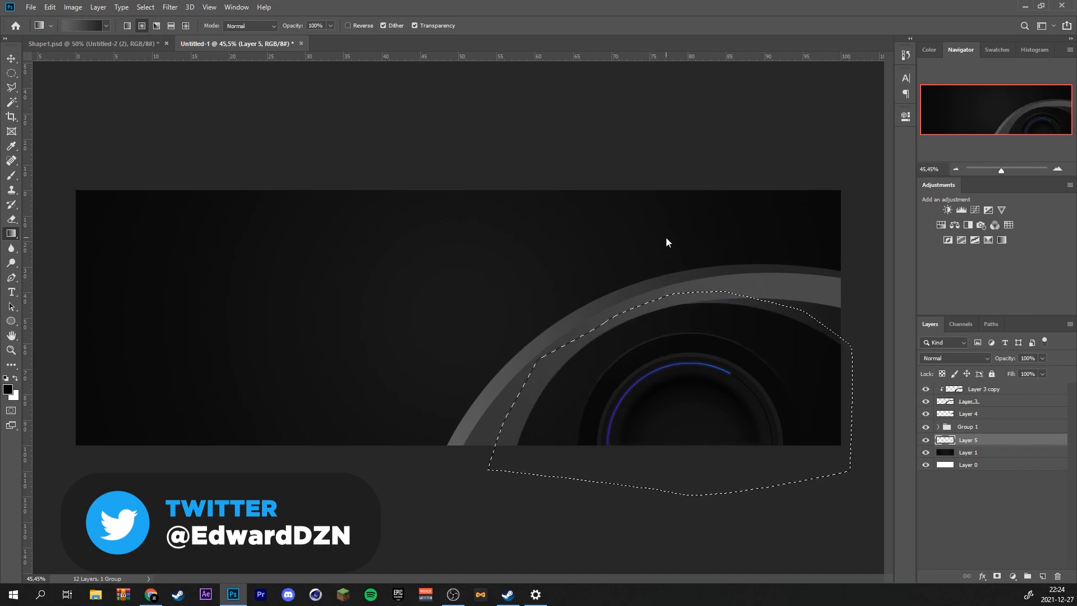
left_click_drag(697, 454, 701, 377)
key("ctrl+d")
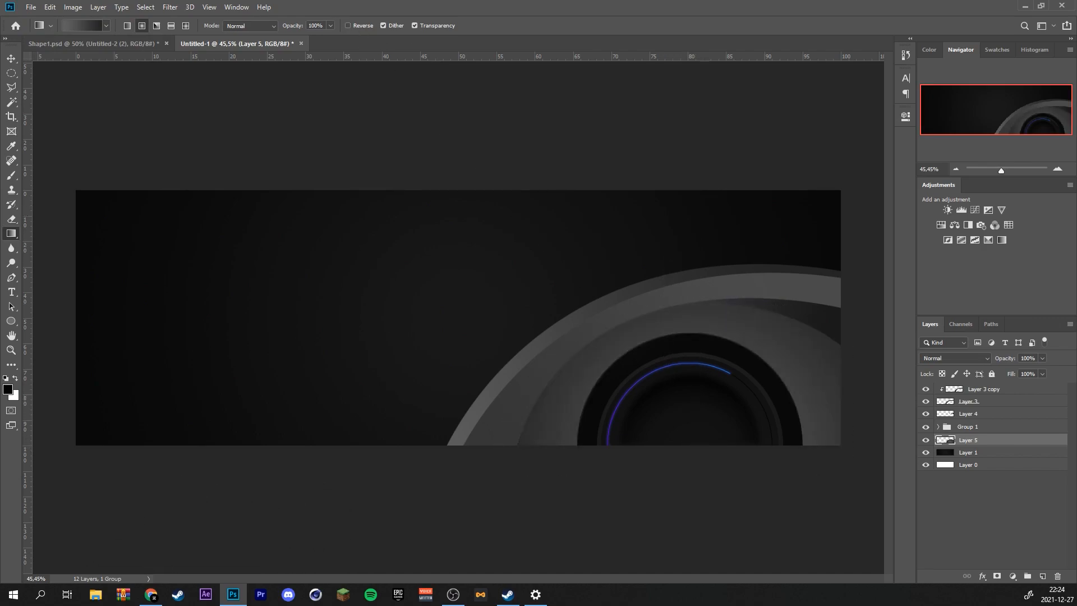
Place the dotted texture image Untitled-2 (3) above Layer 5 and move it to the canvas's upper edge.
key("alt+Tab")
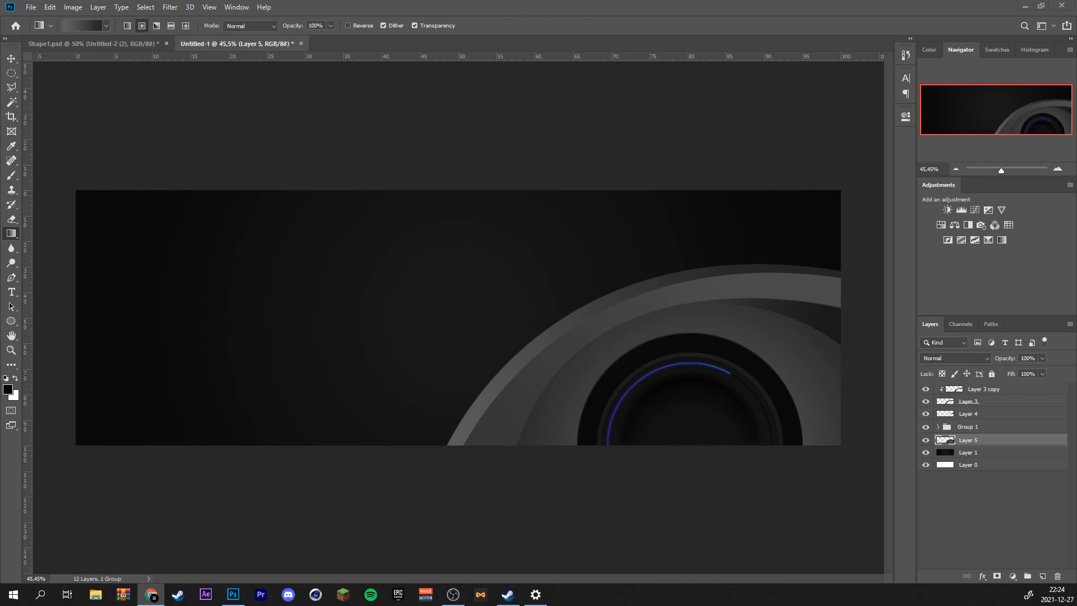
key("Return")
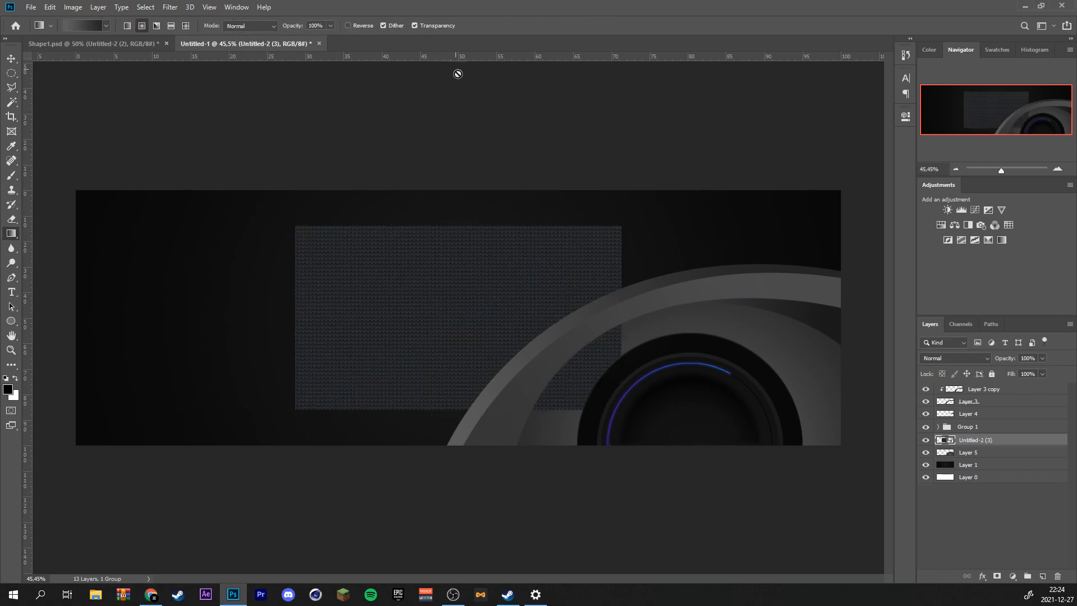
key("v")
left_click_drag(422, 293, 396, 258)
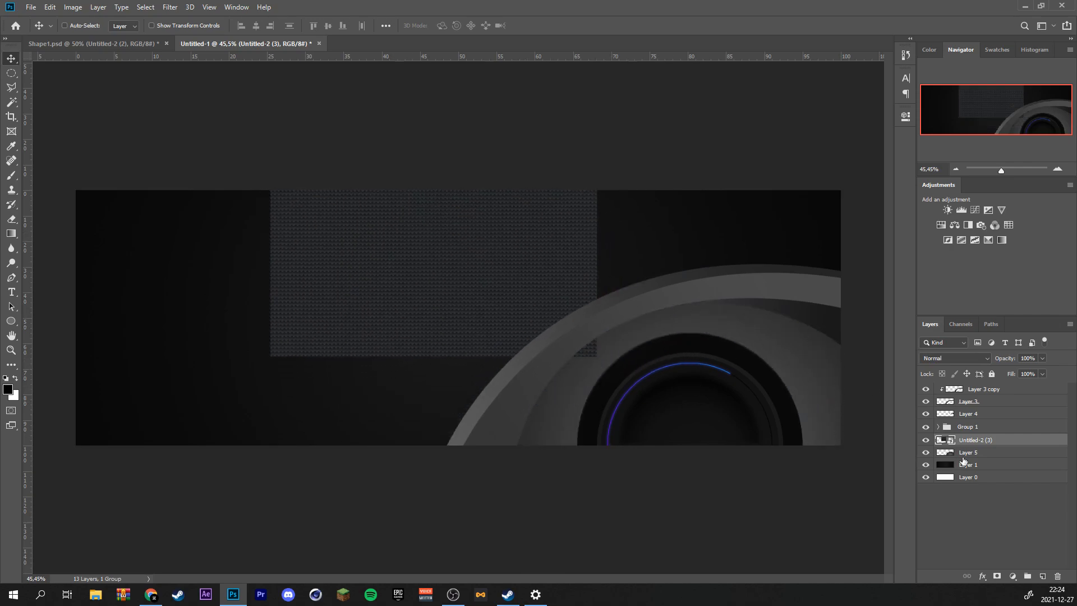
Clip the dotted texture to Layer 5 and move it over the area around the half circles.
right_click(1014, 446)
left_click(920, 349)
left_click_drag(561, 294, 812, 406)
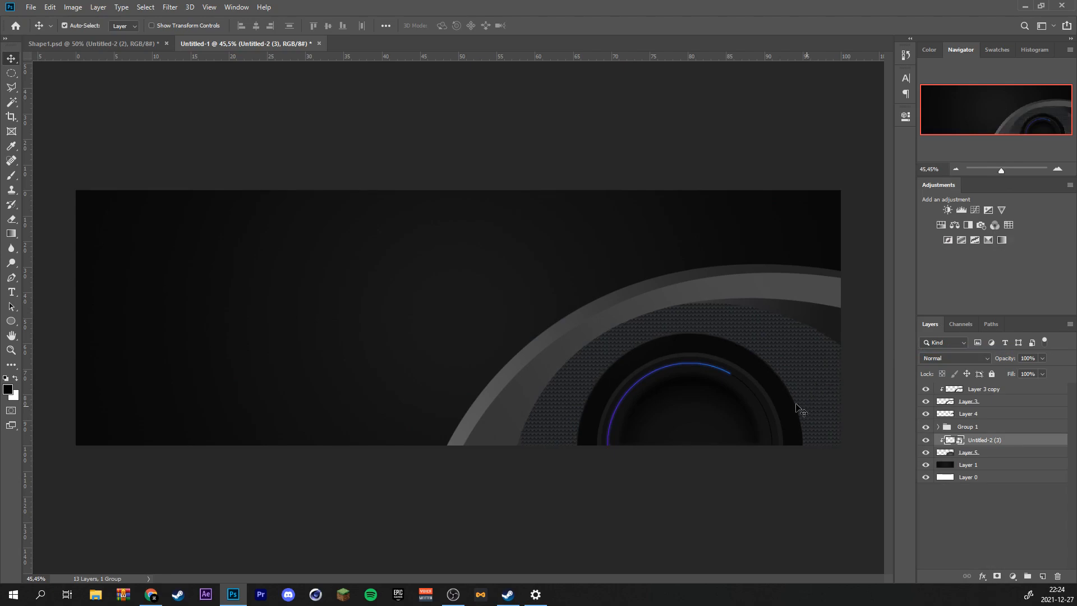
Enlarge the clipped texture slightly from its upper-left corner and set its blend mode to Overlay.
key("ctrl+t")
left_click_drag(533, 294, 523, 283)
left_click(428, 26)
left_click(964, 359)
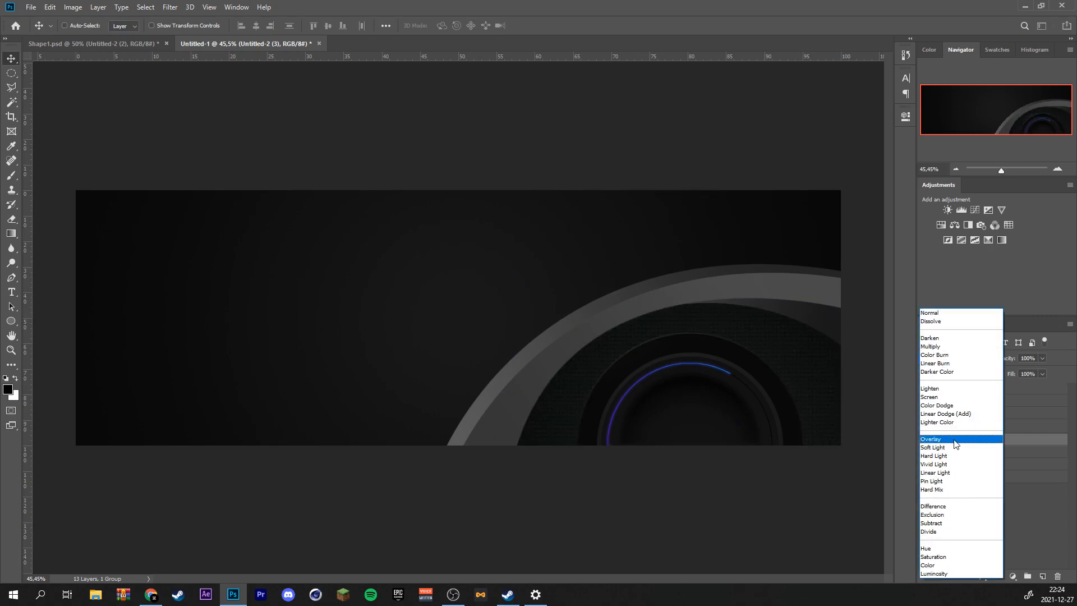
left_click(951, 440)
Add an empty layer above Group 1 and draw an arched Pen curve outside the band, from the canvas's right edge to its lower edge.
key("alt+bracketleft")
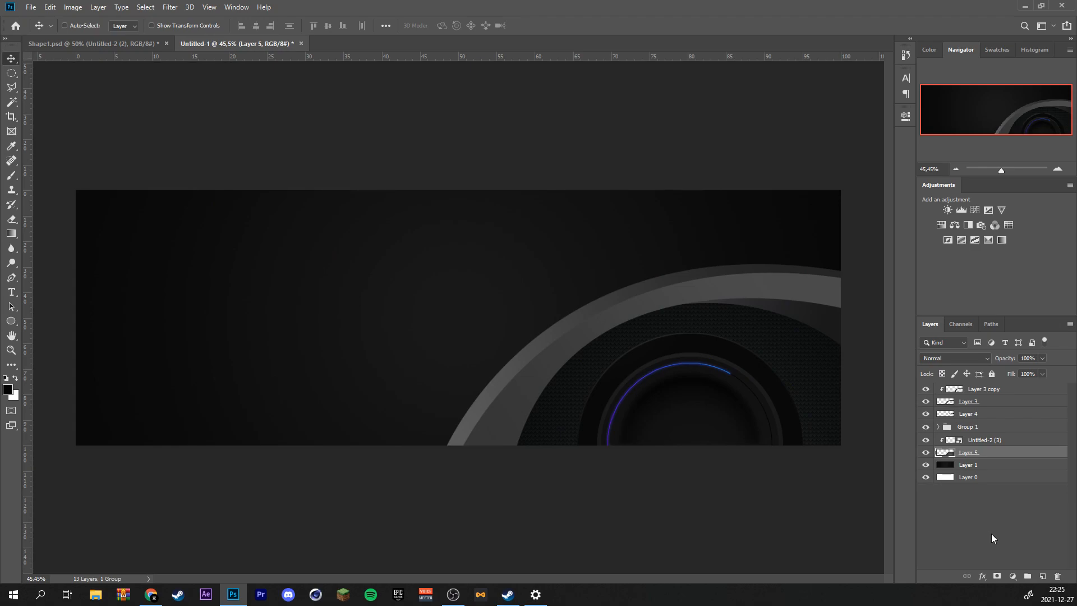
left_click(1001, 431)
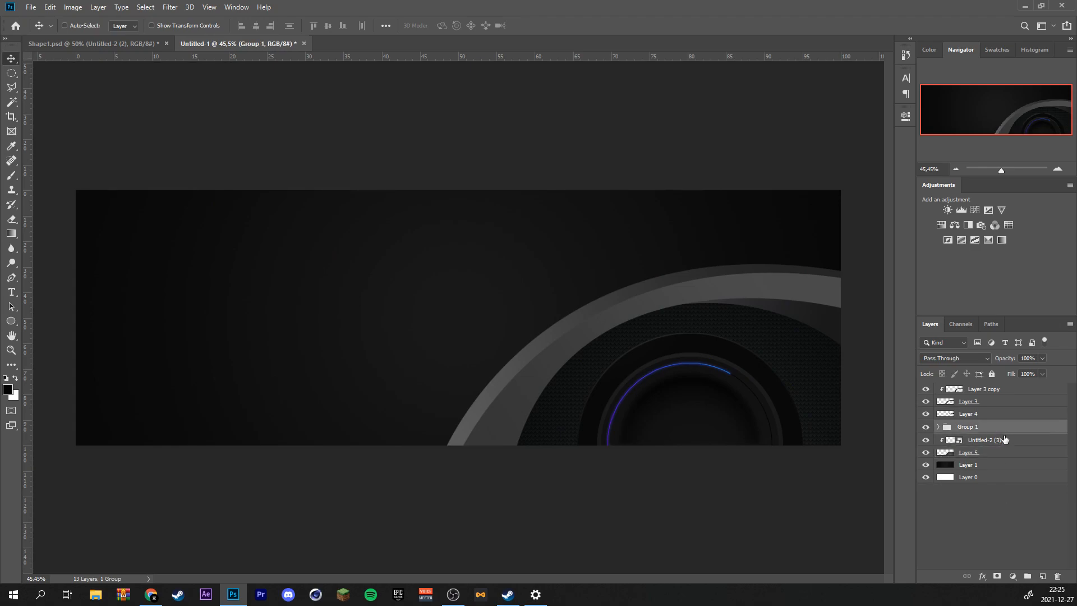
left_click(1043, 575)
key("p")
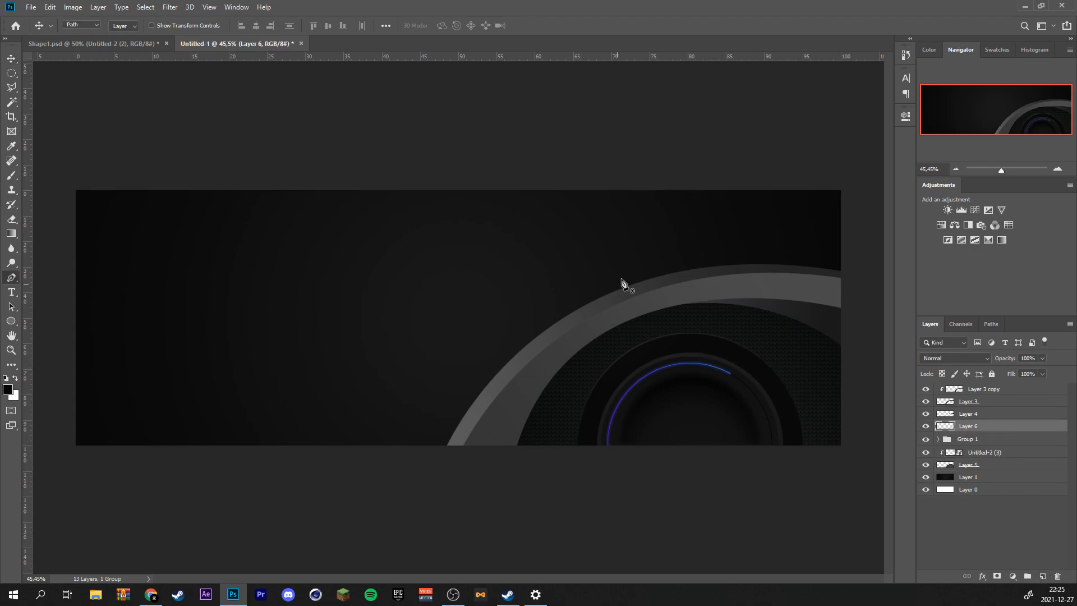
left_click(846, 220)
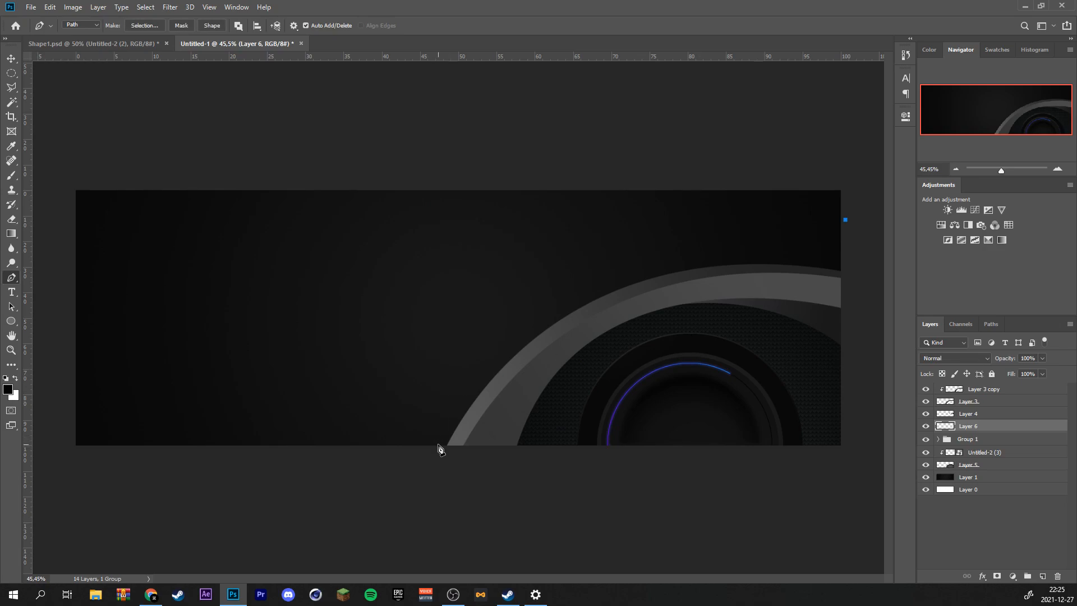
left_click_drag(437, 448, 371, 594)
left_click_drag(506, 292, 562, 210)
left_click_drag(438, 448, 441, 448)
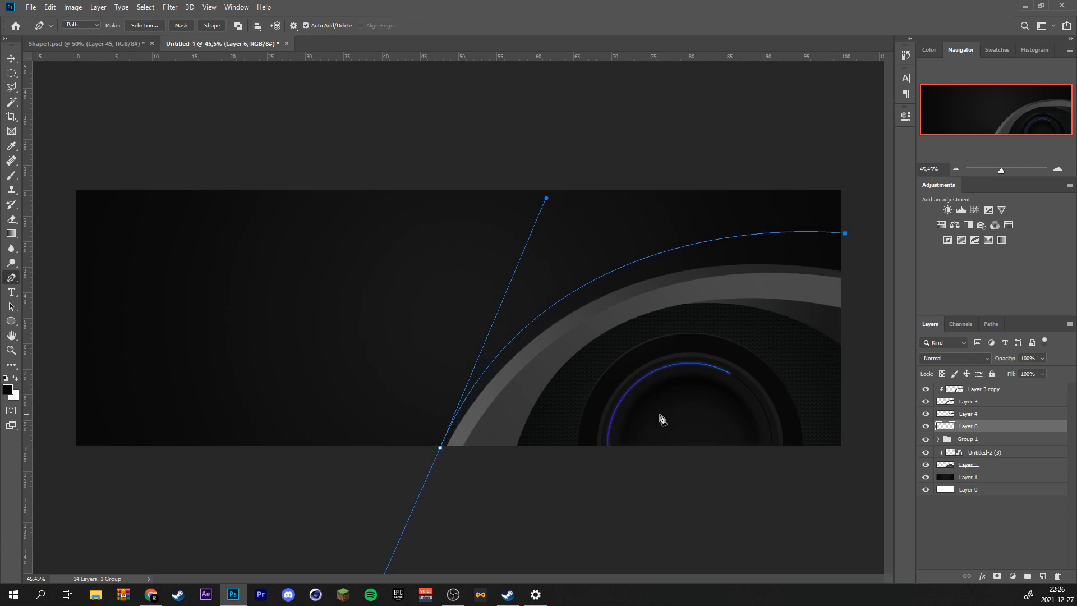
Close the arched Pen path back through the gray band, ending outside the canvas's right edge, and convert it to a selection.
left_click(467, 472)
left_click(500, 396)
left_click(622, 314)
left_click_drag(712, 283, 717, 284)
left_click_drag(812, 289, 815, 290)
left_click(862, 293)
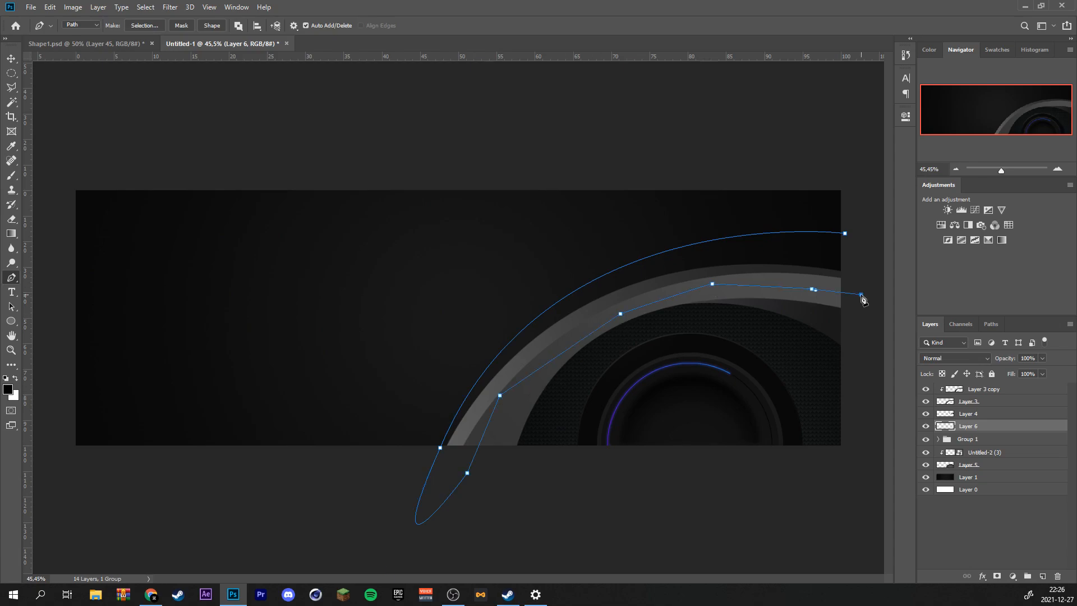
left_click(845, 233)
key("ctrl+Return")
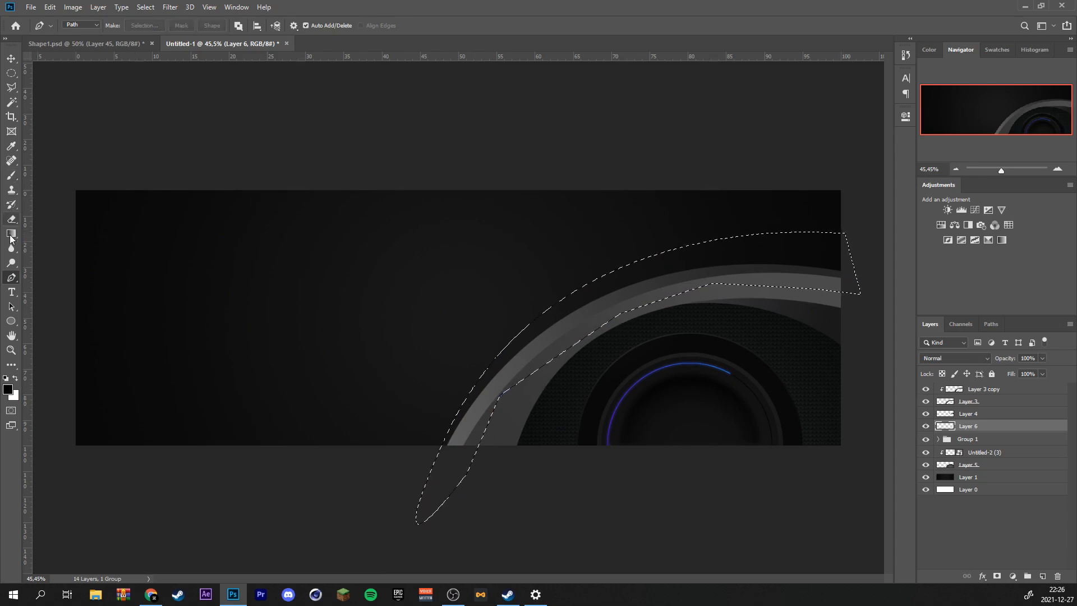
Fill the arched selection on Layer 6 with the dark gray gradient preset and deselect.
left_click(11, 233)
left_click(107, 25)
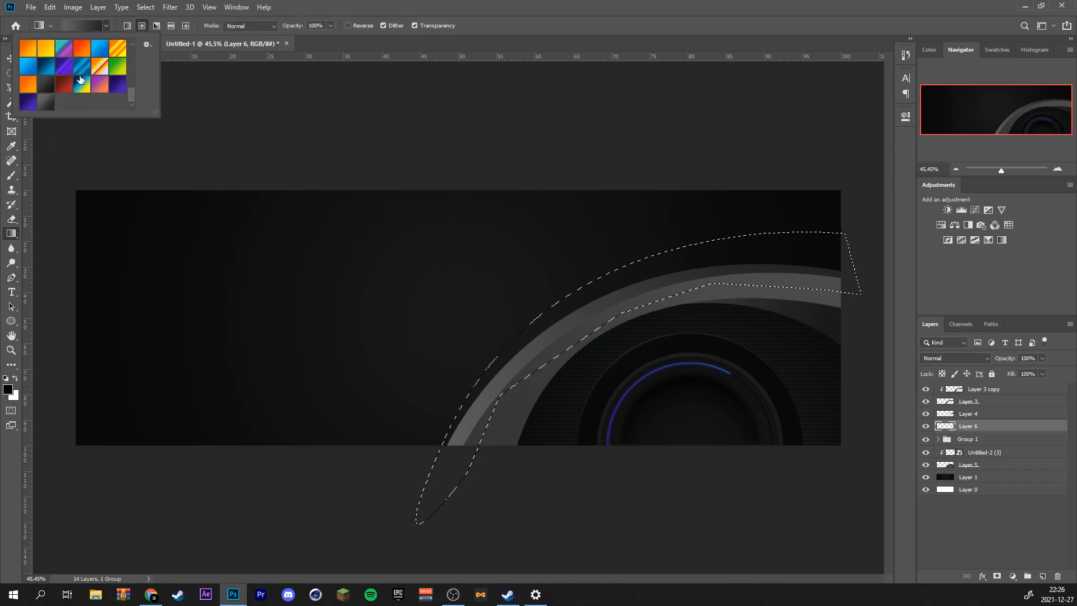
left_click(50, 83)
key("ctrl+d")
key("v")
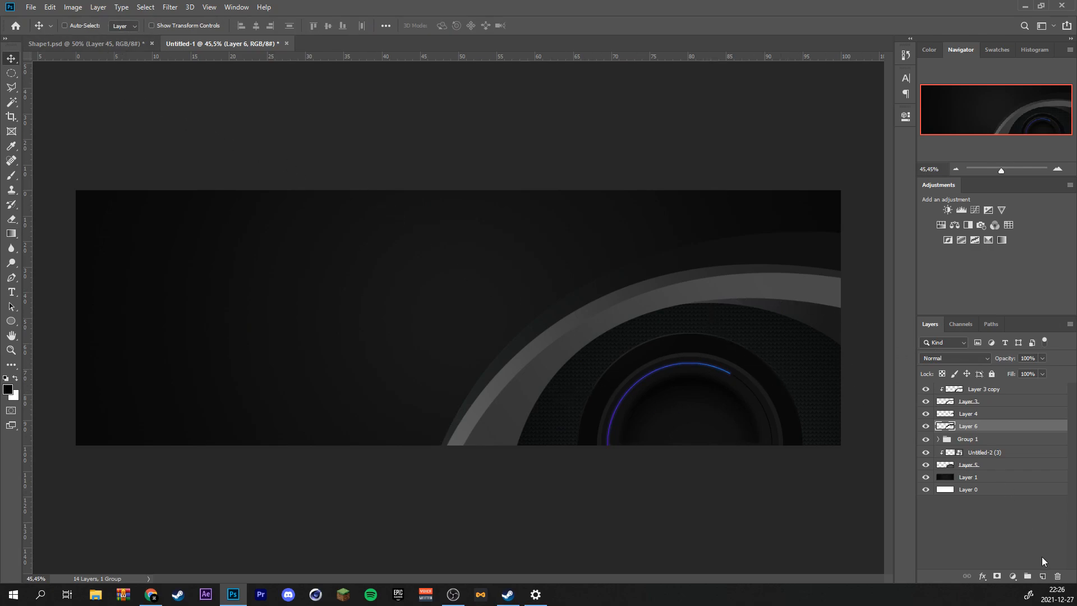
Add an empty layer above Layer 6 and clip it to Layer 6.
left_click(1042, 576)
right_click(988, 427)
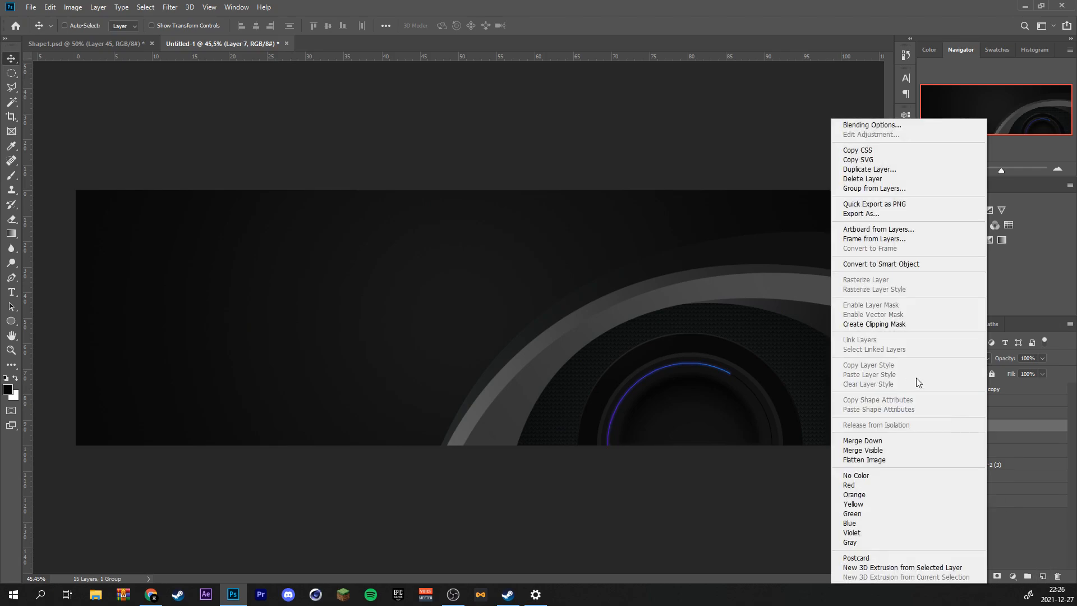
left_click(908, 324)
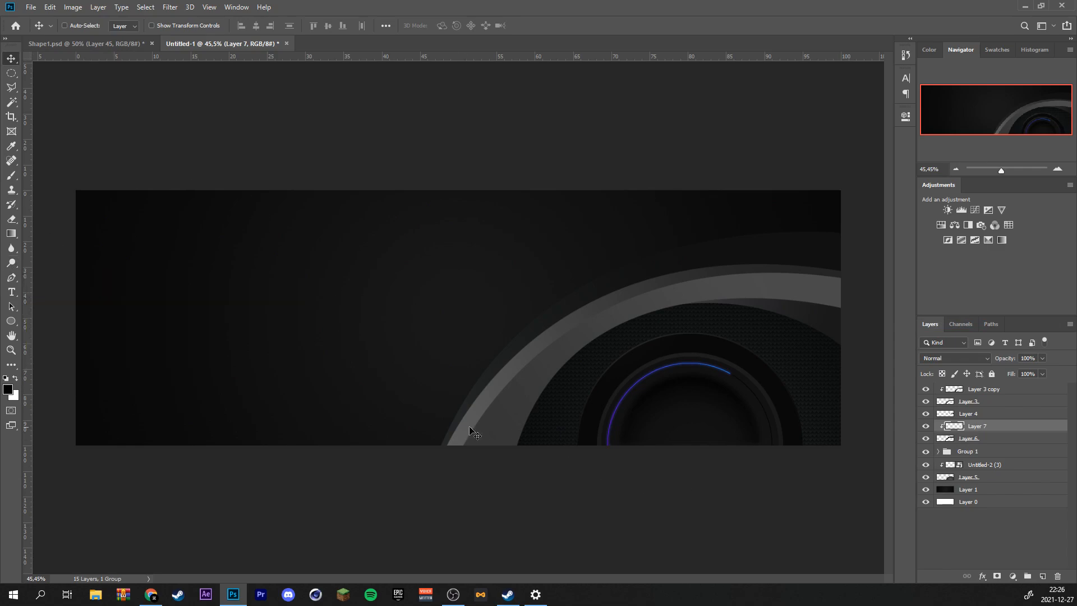
On Layer 7, draw a closed tapering Pen shape over the upper part of the bands from the canvas's right edge and convert it to a selection.
left_click(12, 278)
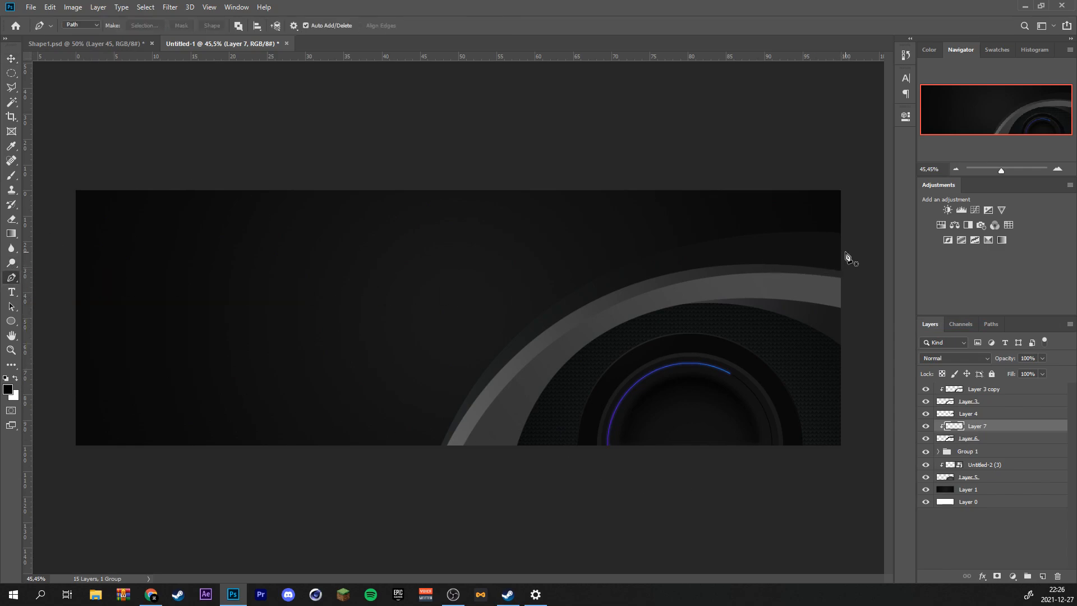
left_click(845, 253)
scroll(857, 258, "up", 1)
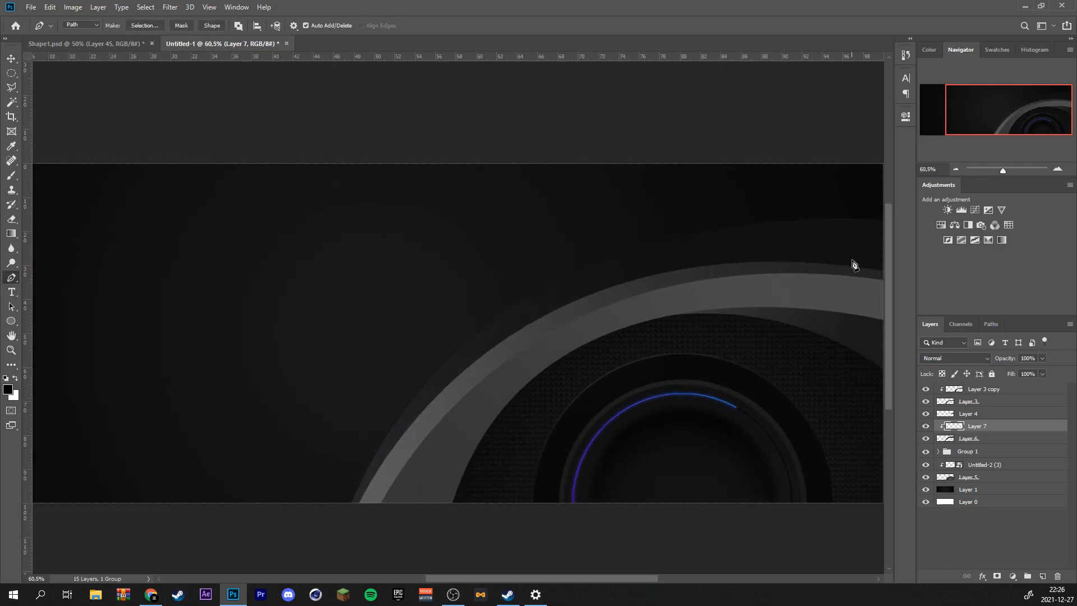
left_click_drag(599, 580, 658, 565)
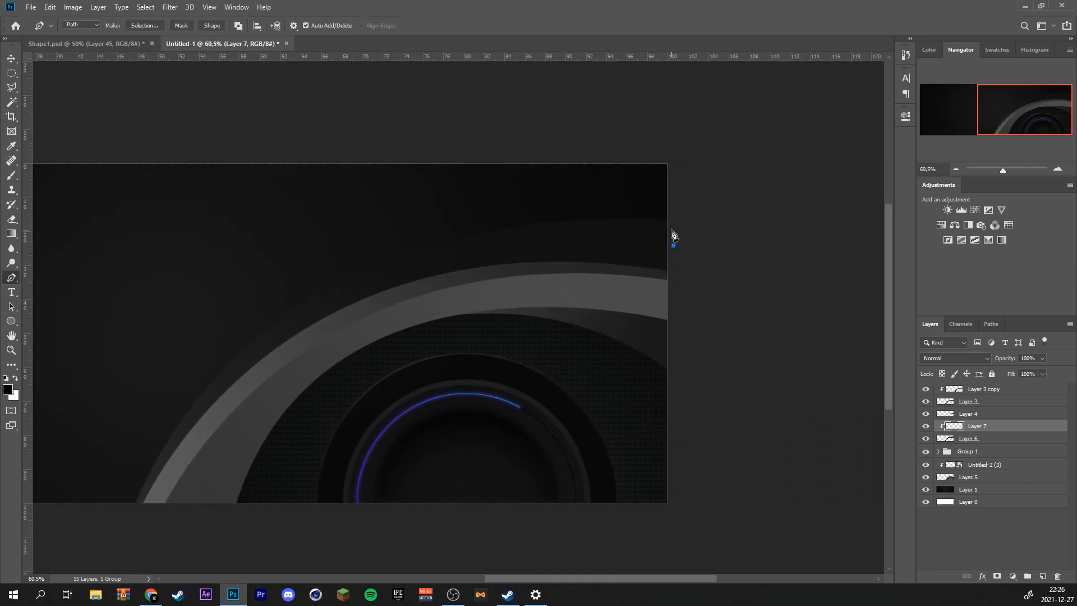
left_click_drag(367, 300, 252, 362)
left_click(423, 298)
left_click(590, 289)
left_click(666, 303)
left_click(673, 245)
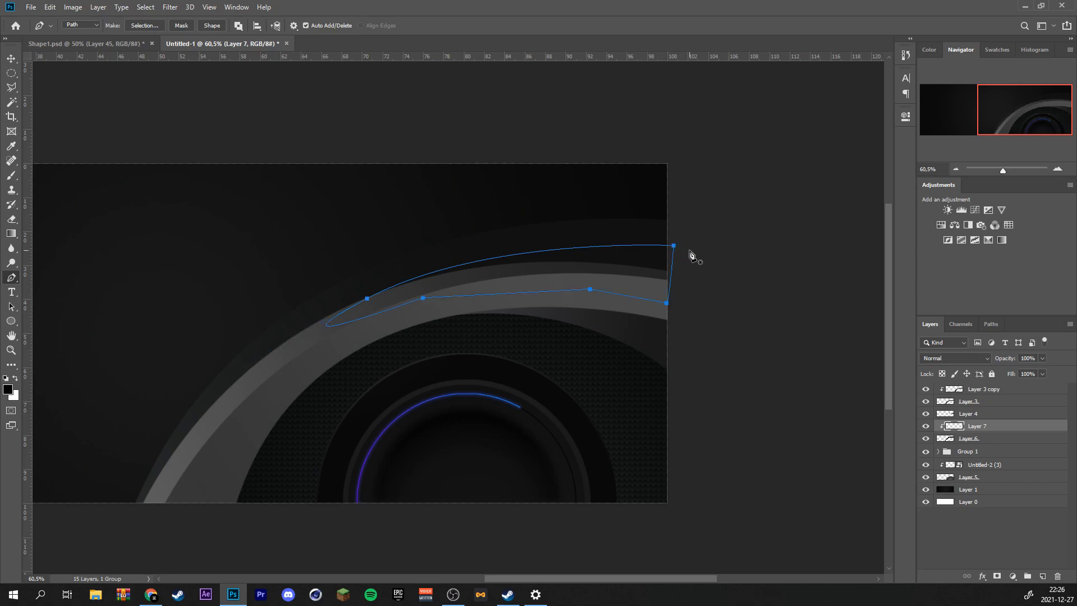
key("ctrl+Return")
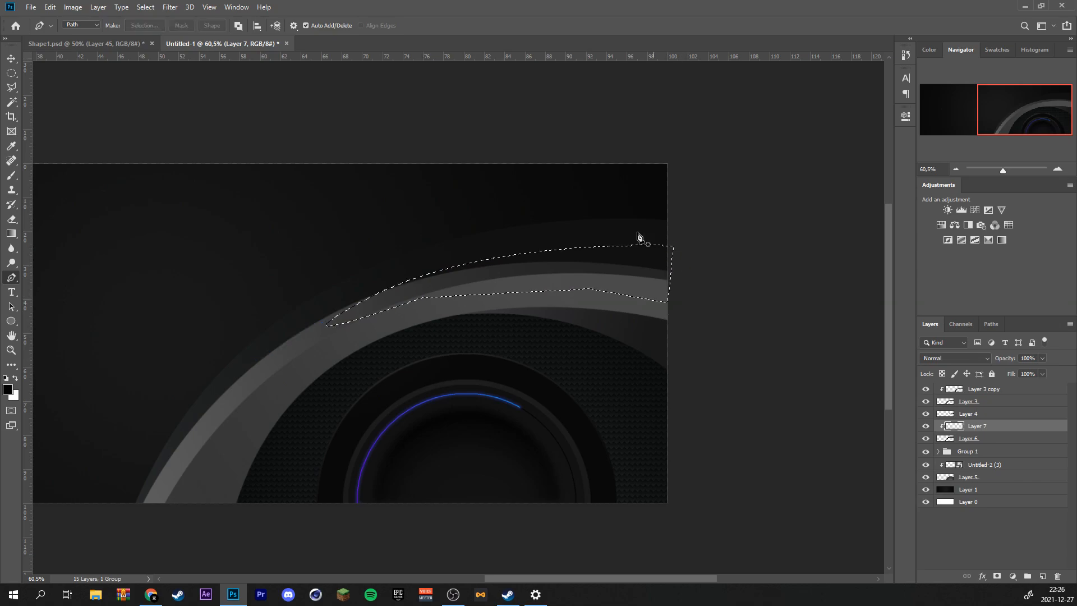
Fill the tapering selection on Layer 7 with a dark gradient and deselect.
key("g")
left_click(105, 26)
scroll(84, 93, "down", 2)
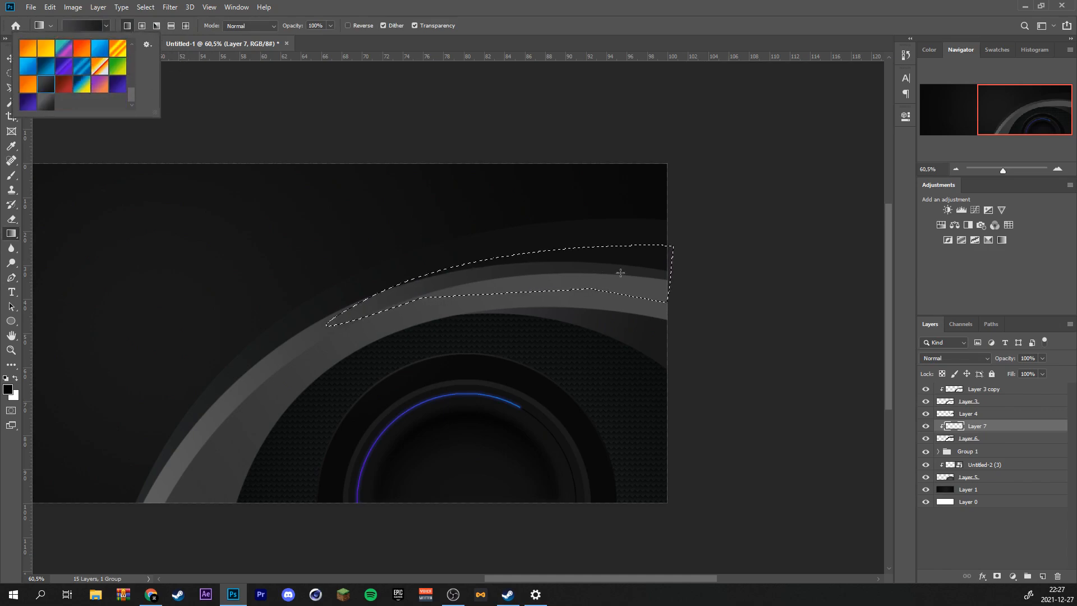
key("Escape")
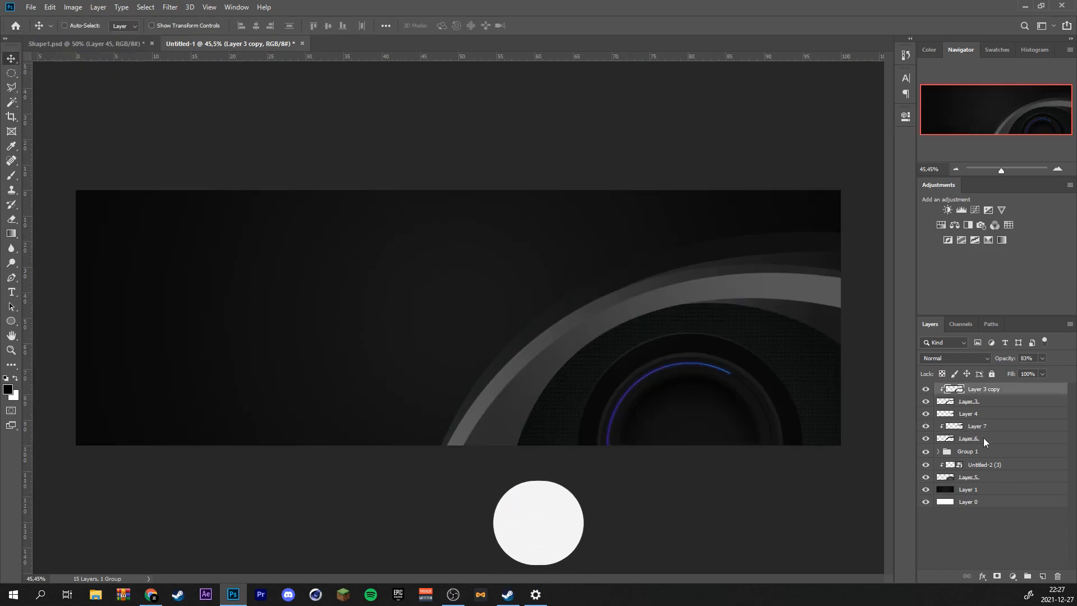
Add an empty layer above Layer 3 copy and set the brush size to 5 px, undoing any test stroke.
left_click(1042, 577)
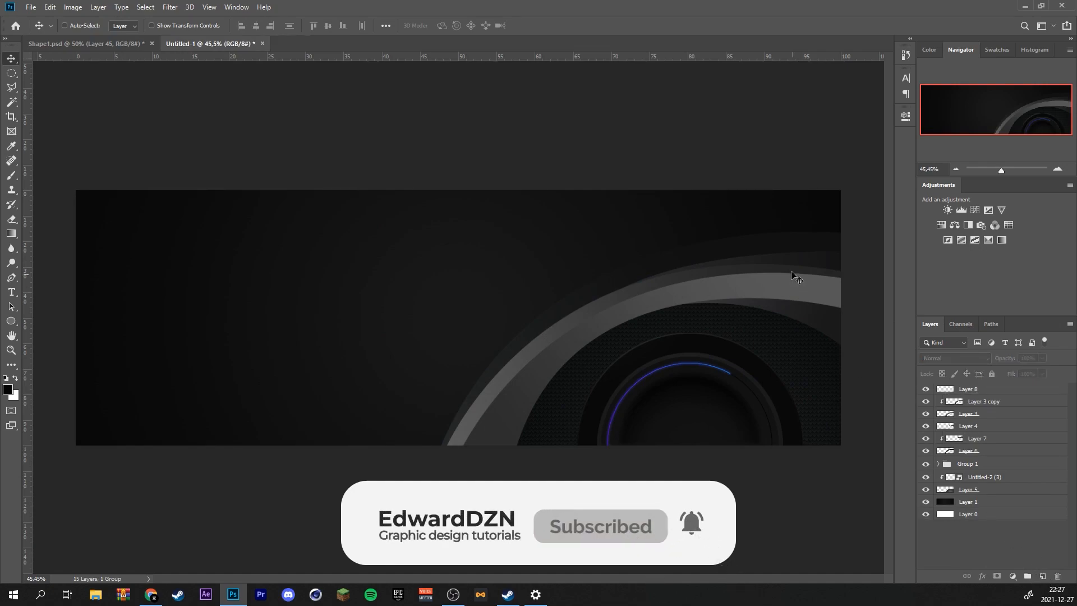
left_click(977, 389)
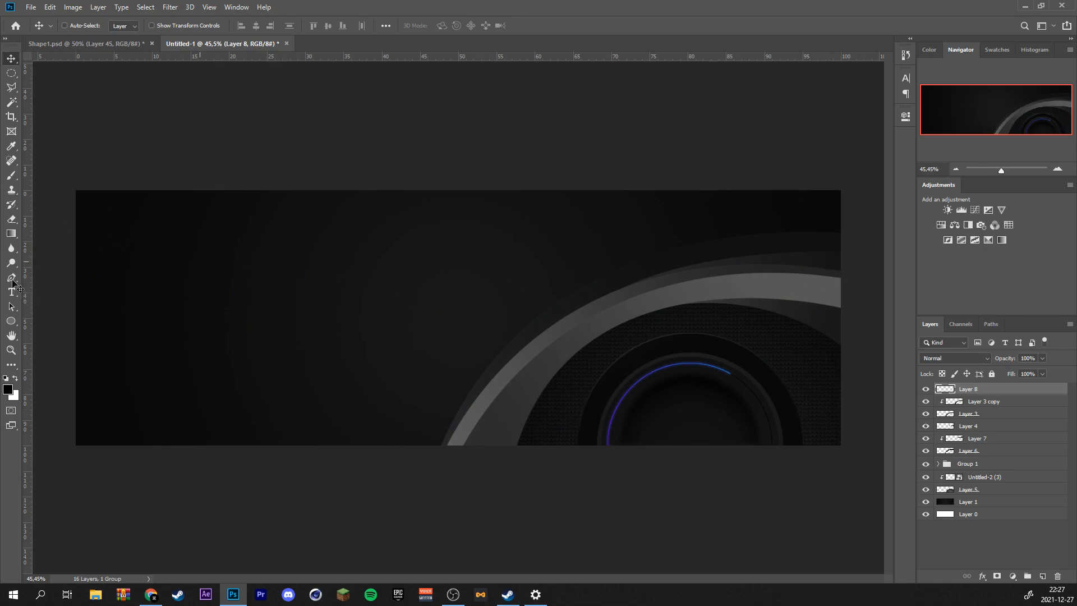
left_click(11, 175)
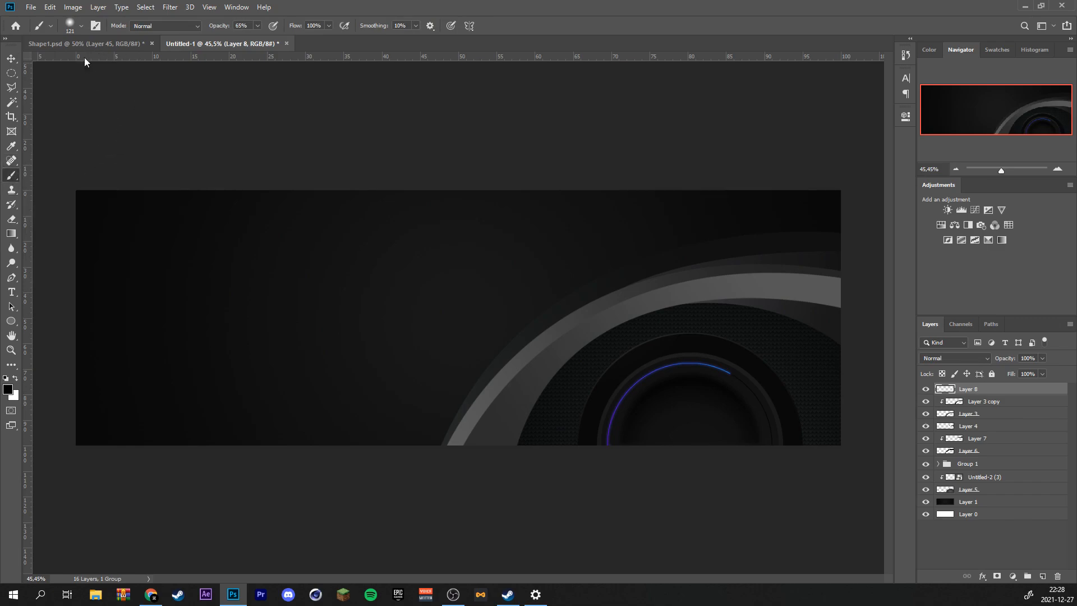
left_click(81, 26)
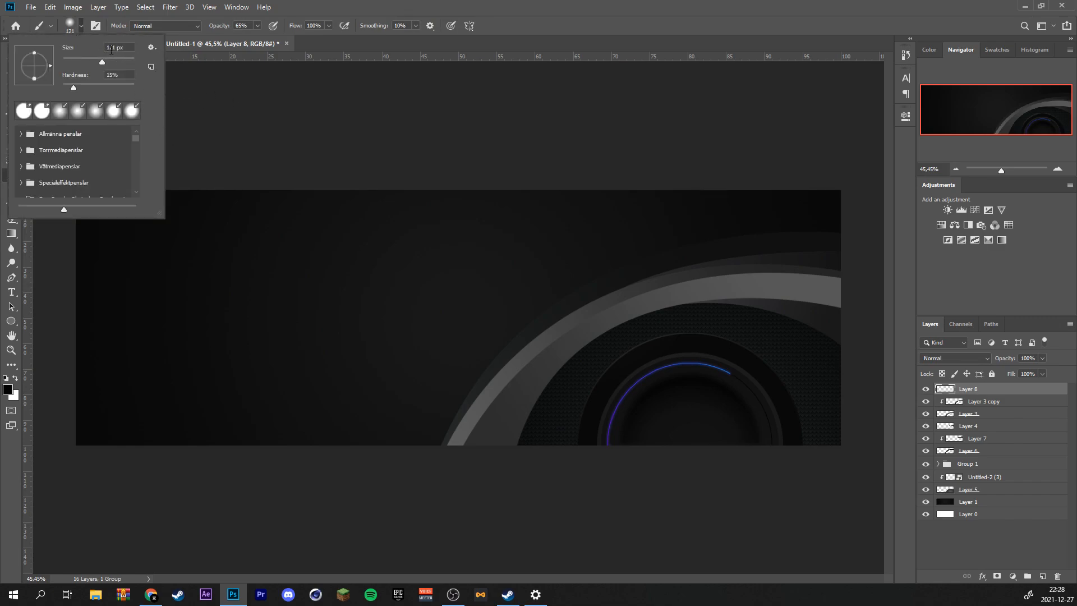
type("2")
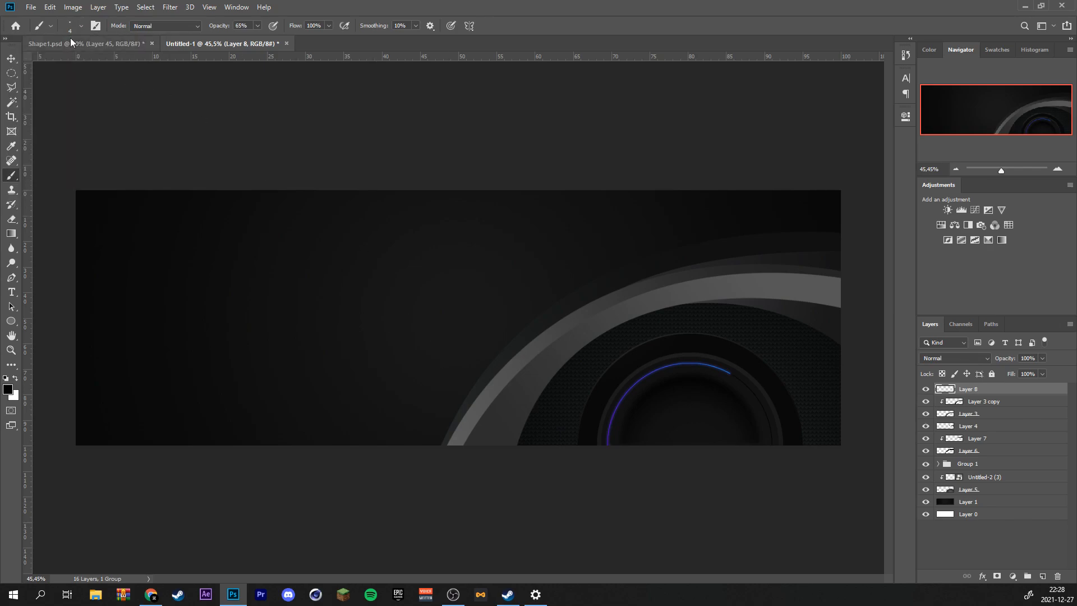
left_click(73, 29)
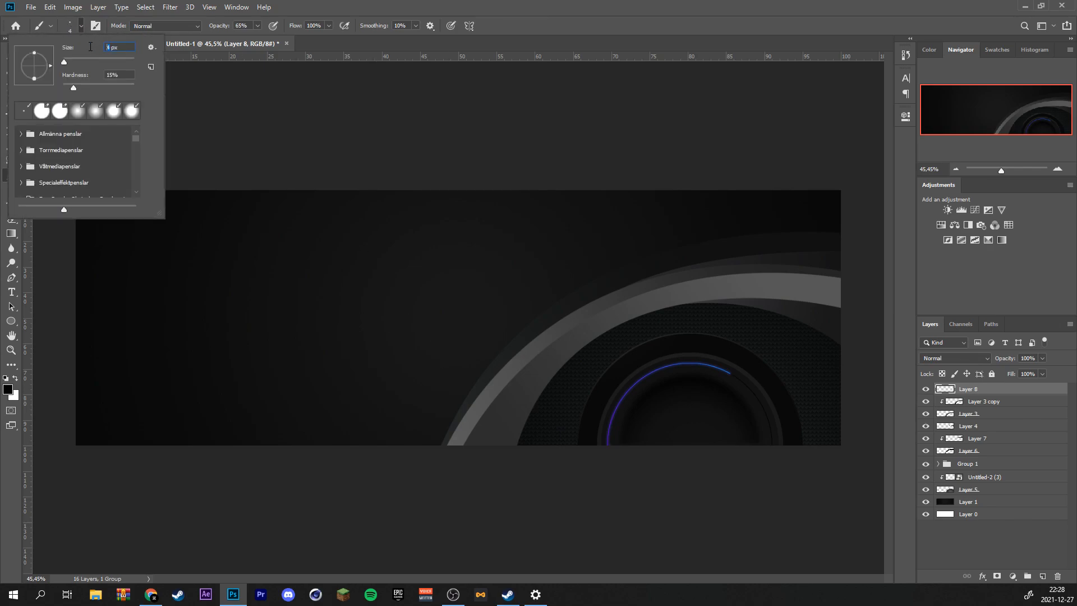
type("5")
left_click_drag(581, 325, 479, 397)
key("ctrl+z")
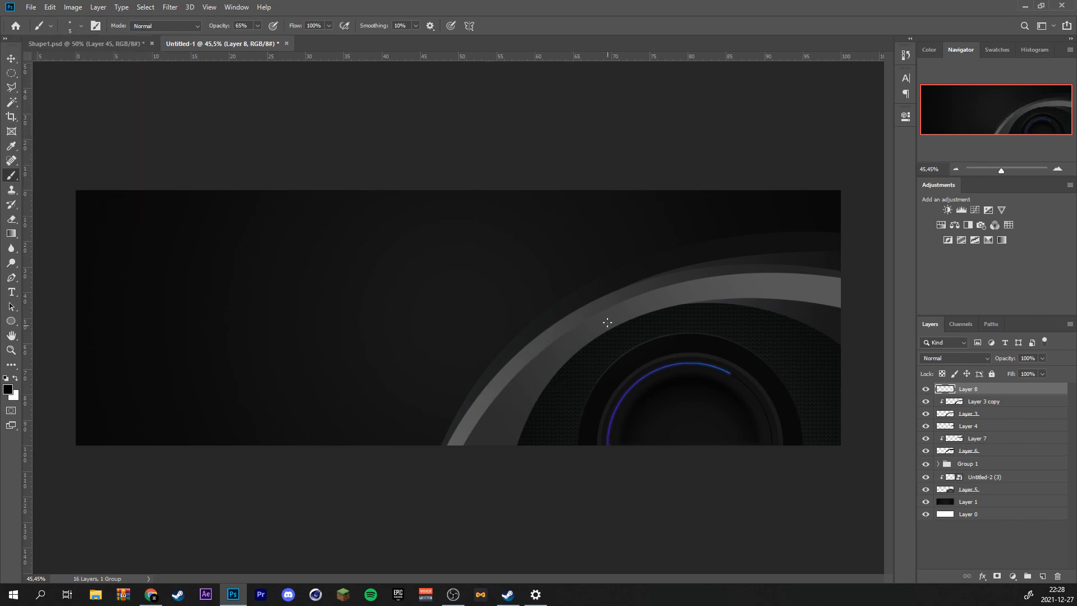
Draw a Pen curve along the outer dark band from the canvas's right edge, stroke it with the Brush without simulated pressure, and delete the path.
left_click(12, 279)
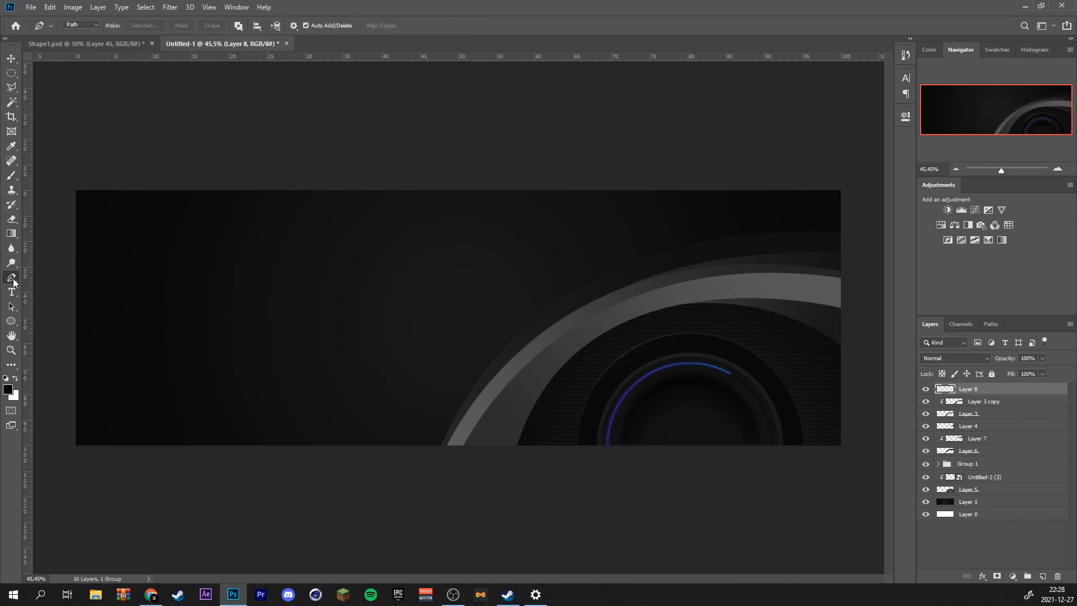
left_click(846, 242)
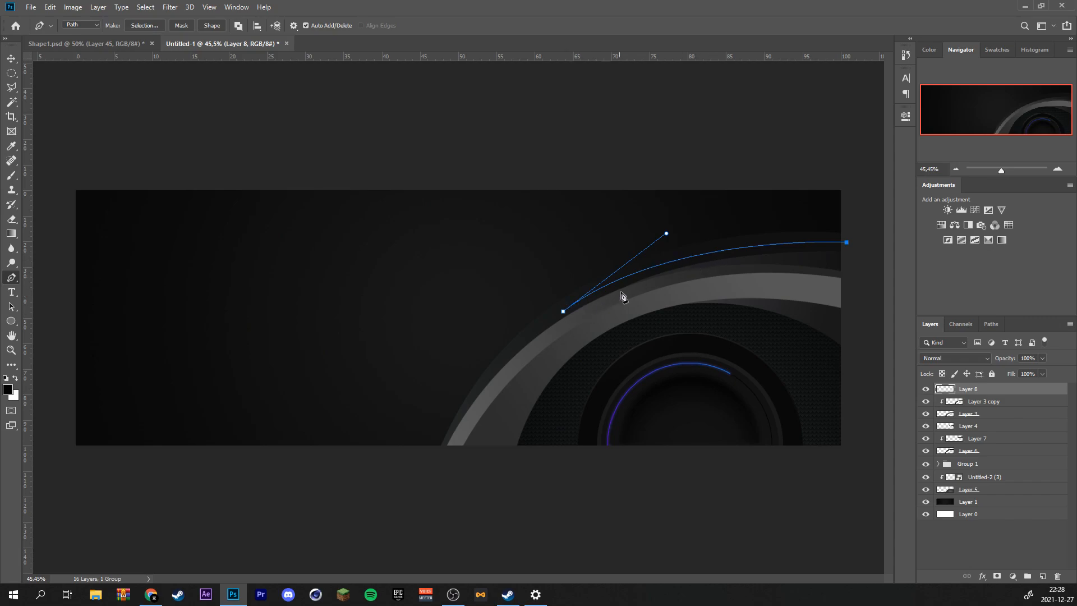
right_click(659, 272)
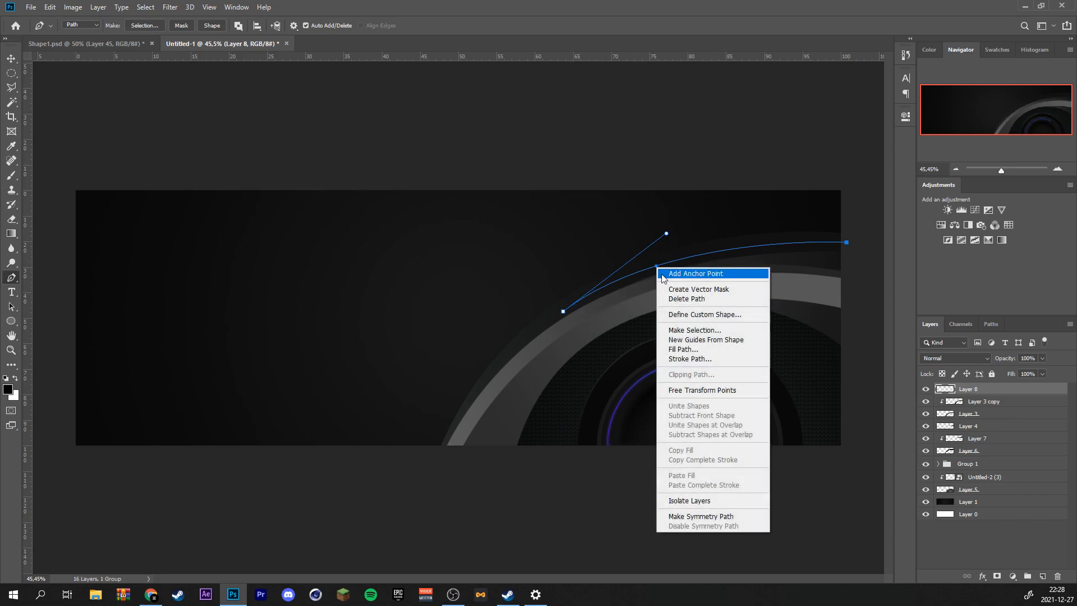
left_click(697, 362)
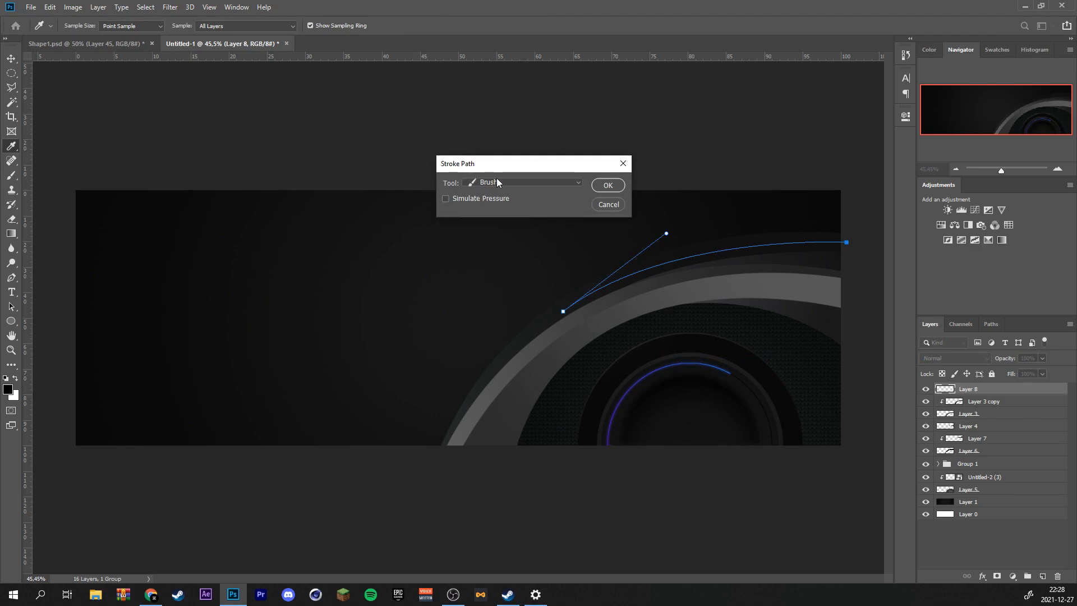
left_click(608, 185)
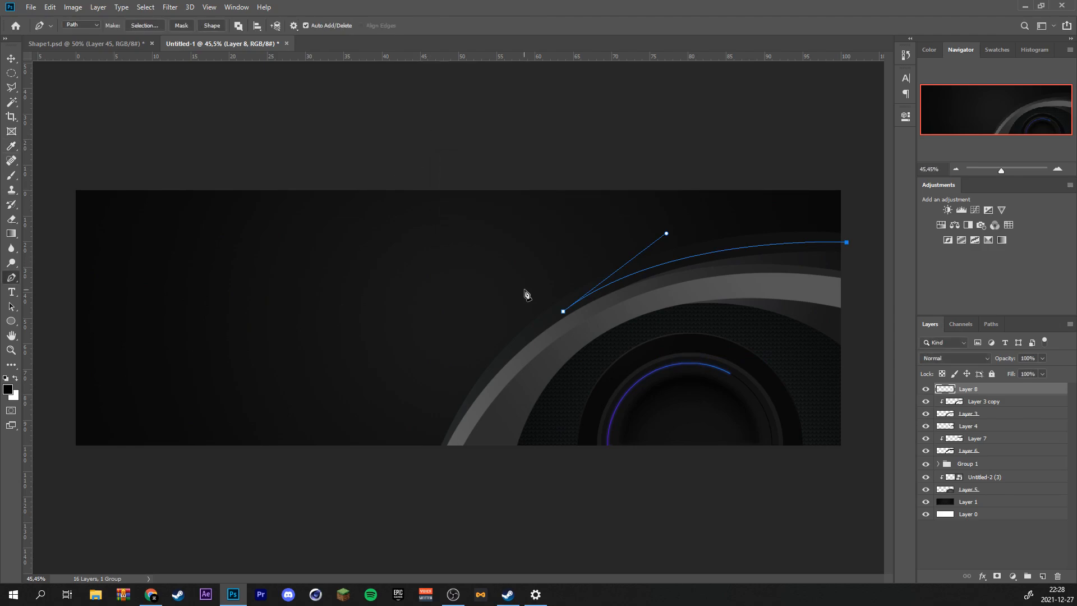
key("Delete")
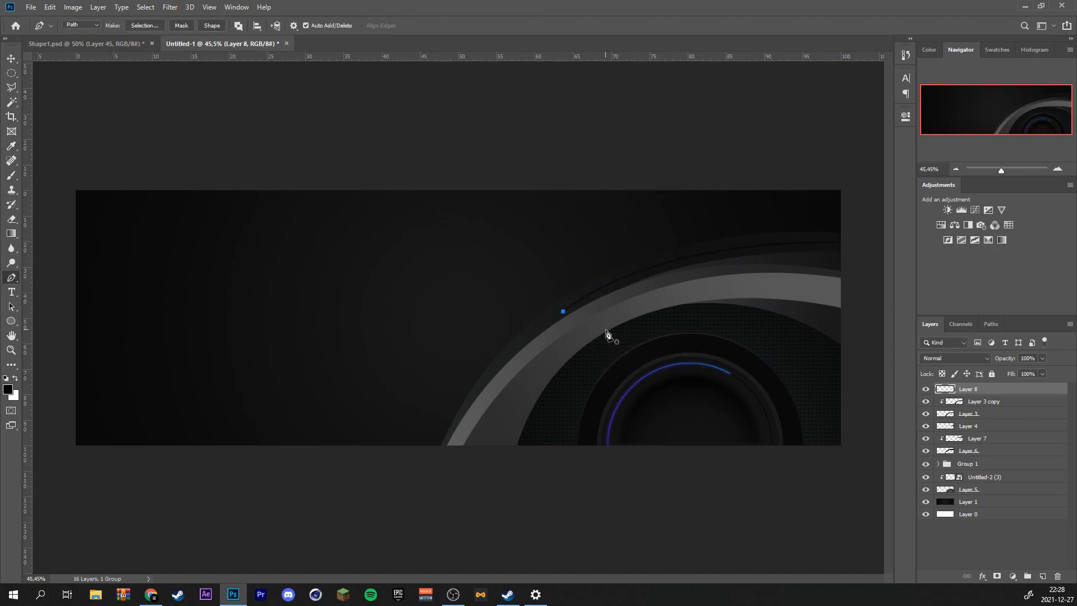
key("Delete")
Apply a blue-to-purple Gradient Overlay and a blue Outer Glow with 16% opacity, 15% spread and 10 px size to Layer 8.
double_click(1019, 392)
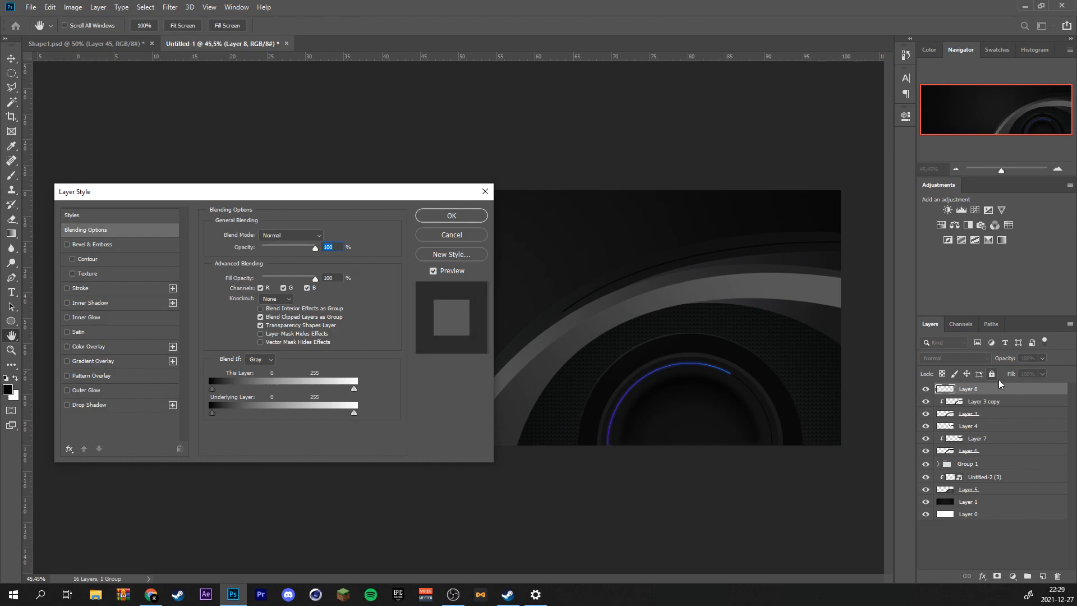
left_click(123, 363)
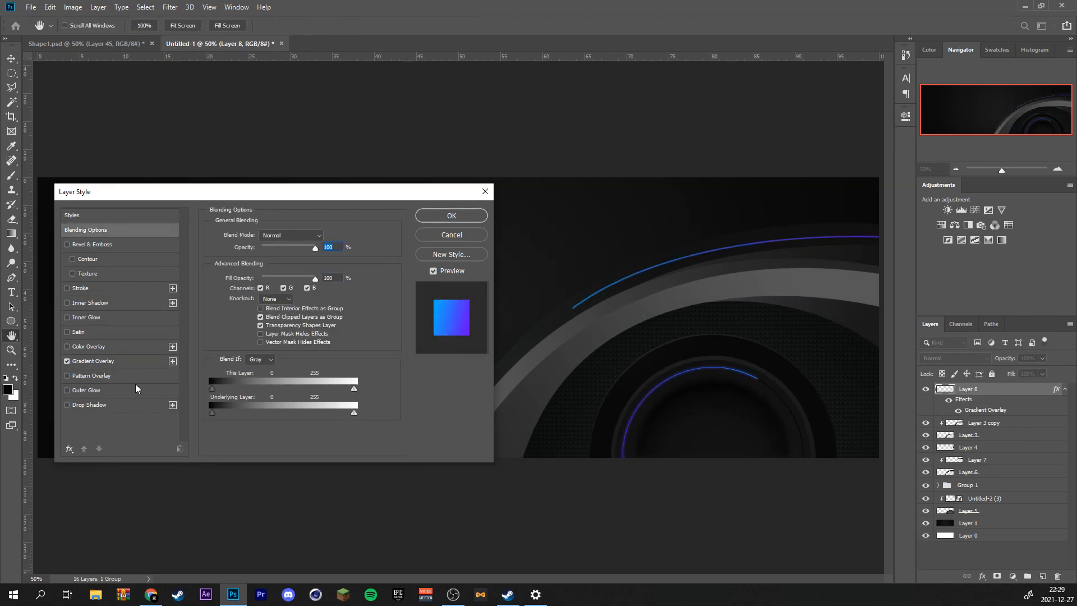
left_click(125, 388)
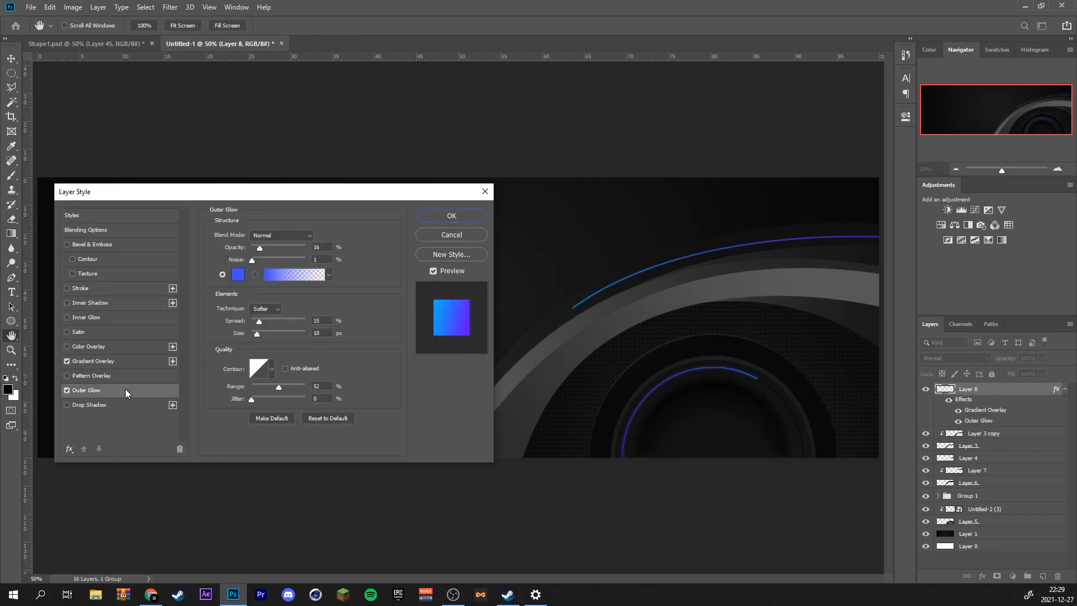
left_click(468, 218)
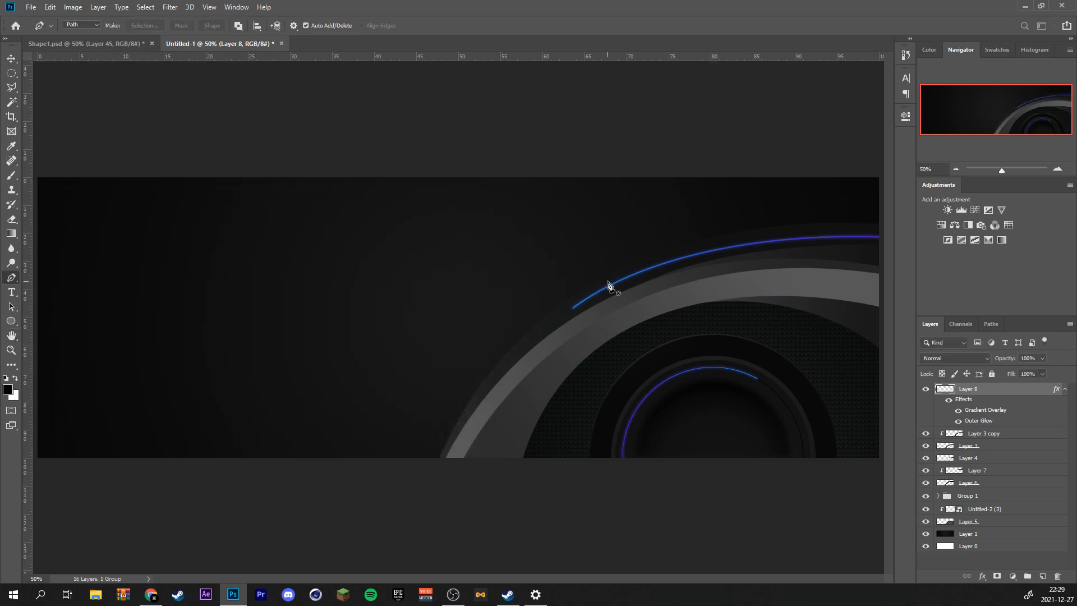
Select a small circle around the glowing line's lower end and fill it with the line's sampled blue as the background color.
scroll(608, 283, "up", 6)
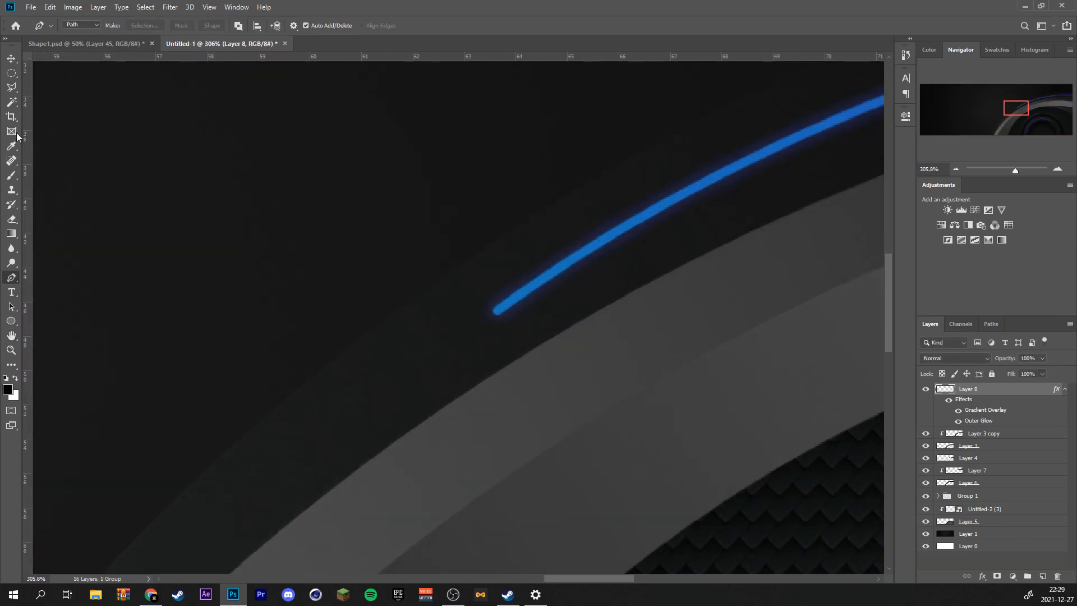
left_click(11, 73)
mouse_move(483, 299)
left_mouse_down()
mouse_move(509, 323)
mouse_move(500, 314)
left_mouse_up()
left_click(15, 396)
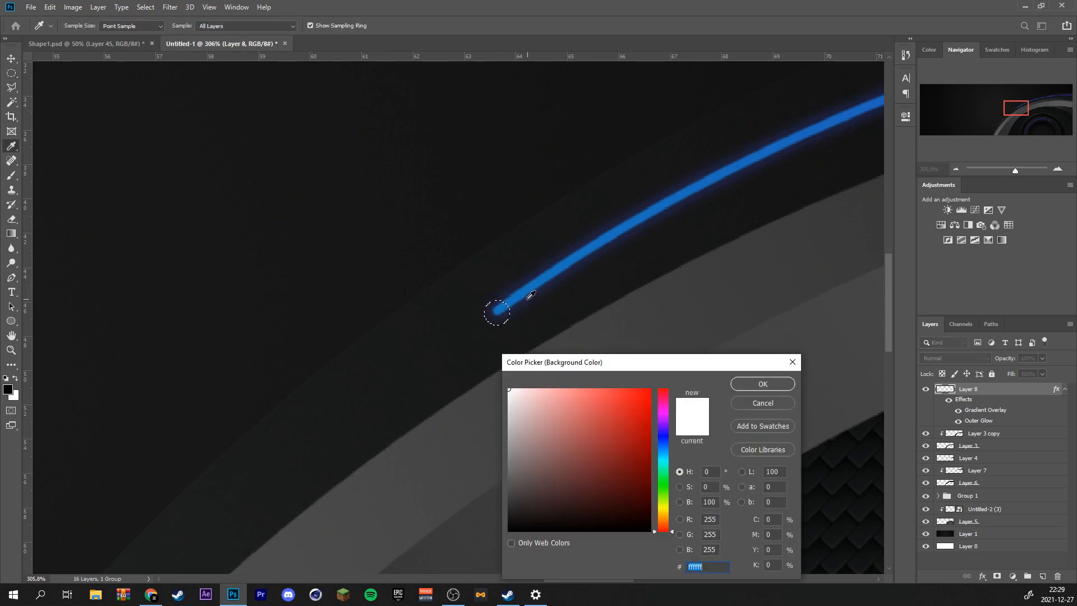
left_click(523, 292)
left_click(785, 388)
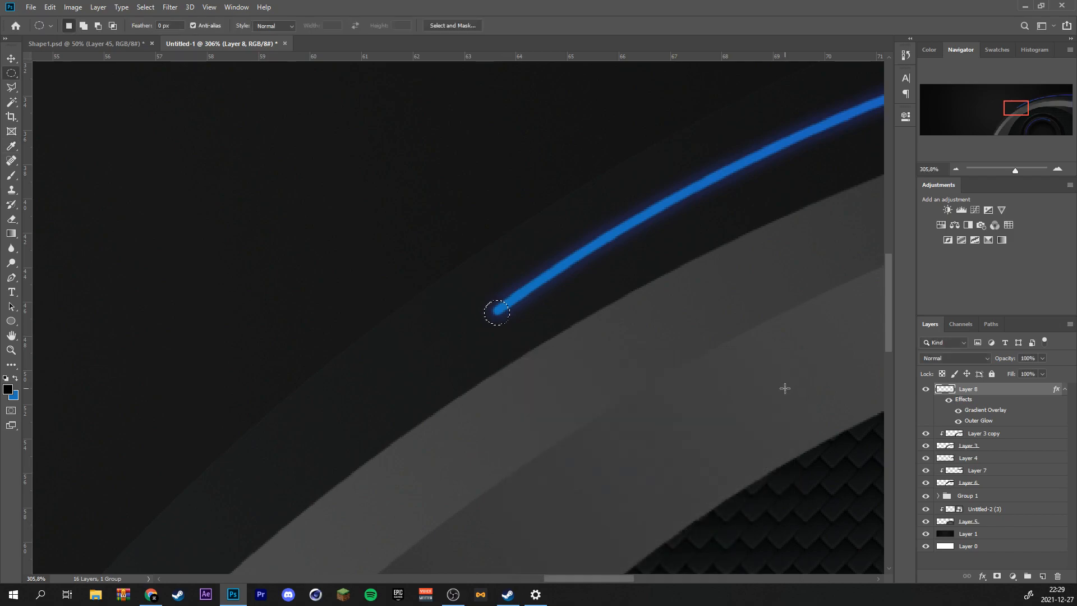
key("ctrl+BackSpace")
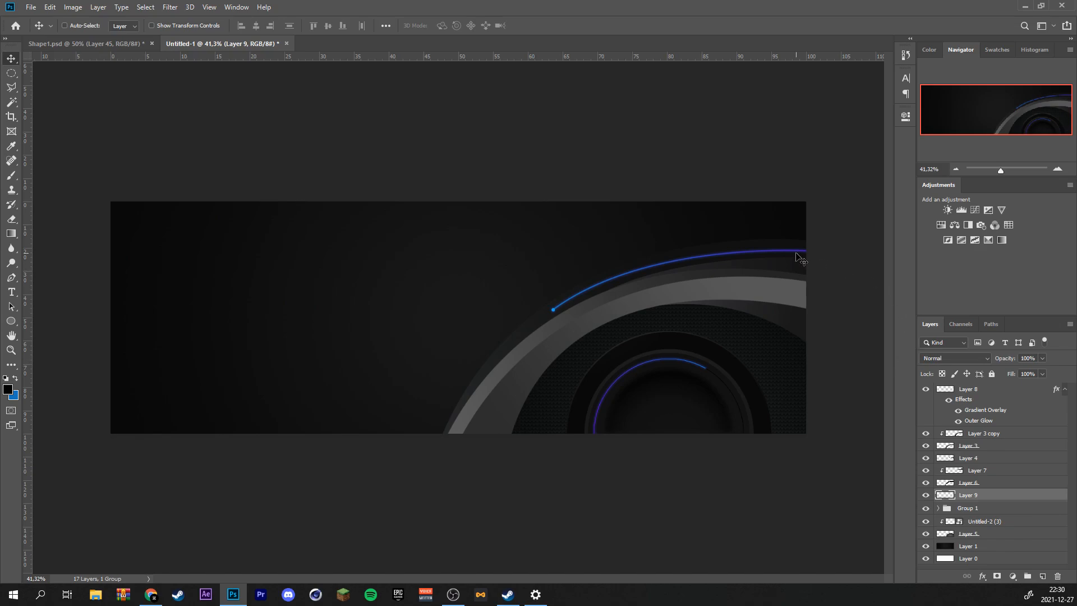
Draw a closed Pen shape around the outer glowing line, with a curved edge above it, and convert it to a selection.
key("p")
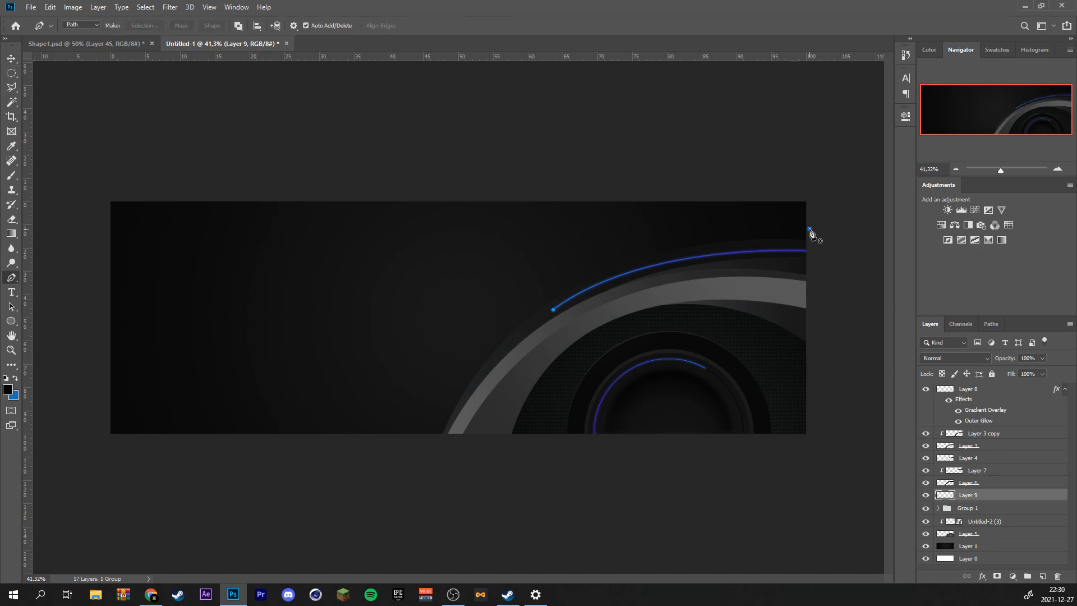
key("ctrl+z")
left_click(809, 230)
left_click_drag(551, 304, 522, 186)
scroll(621, 234, "up", 7)
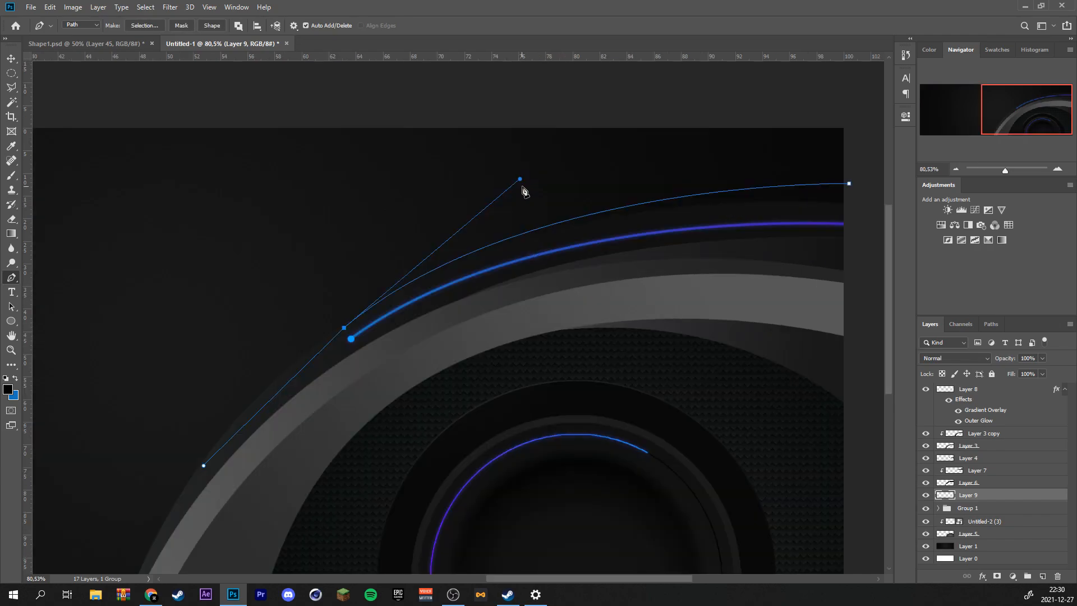
scroll(525, 296, "down", 3)
left_click(542, 280)
left_click(774, 266)
left_click(769, 212)
key("ctrl+Return")
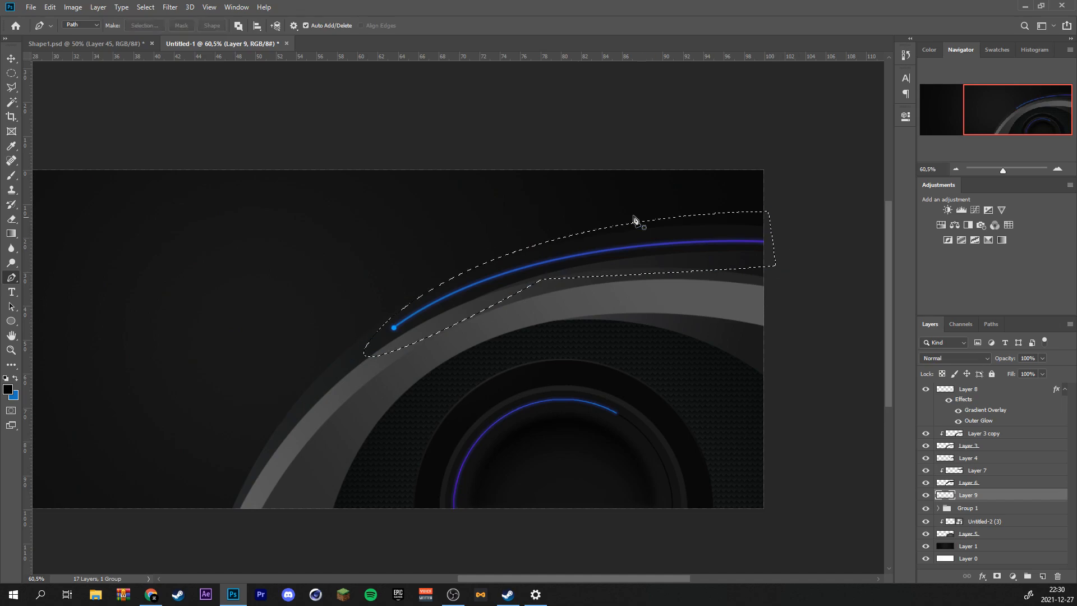
Set a gradient running from grey sampled on the curved band to white and fill the selection on Layer 9 with it.
key("g")
left_click(106, 26)
scroll(90, 88, "up", 5)
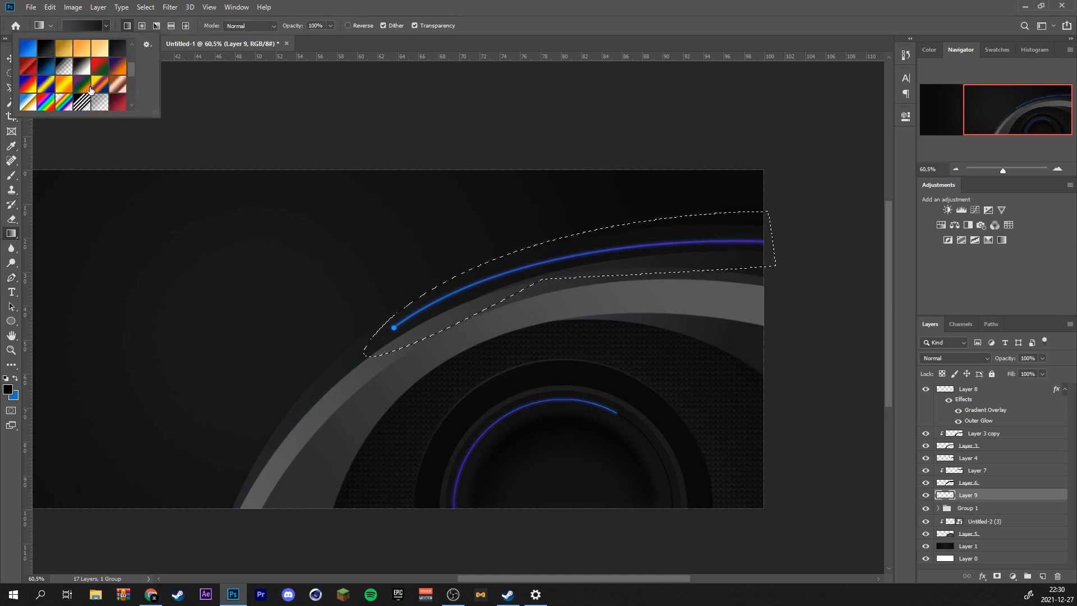
left_click(84, 25)
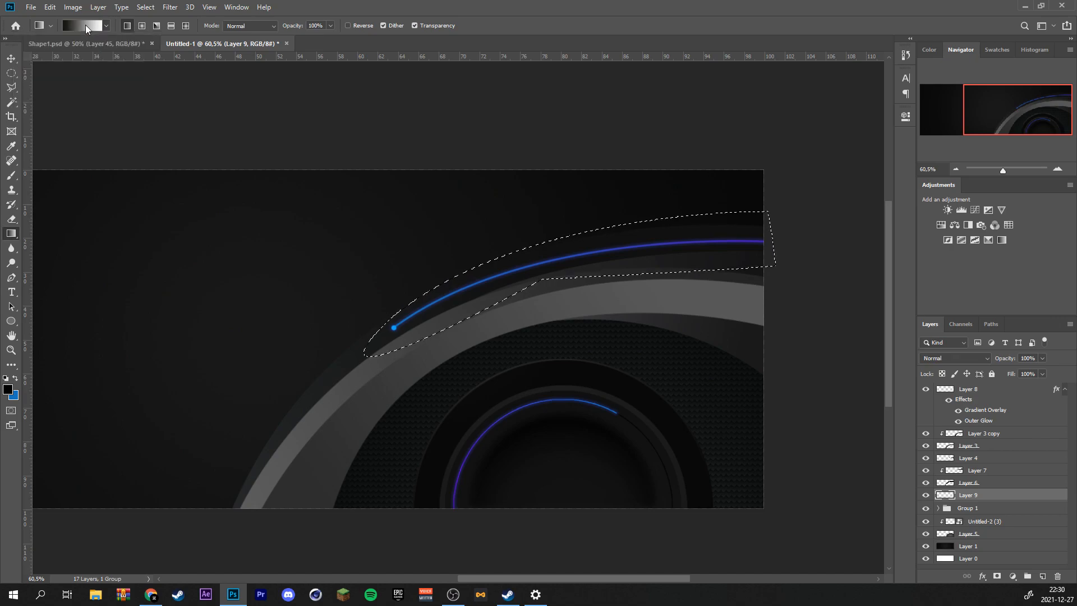
double_click(744, 340)
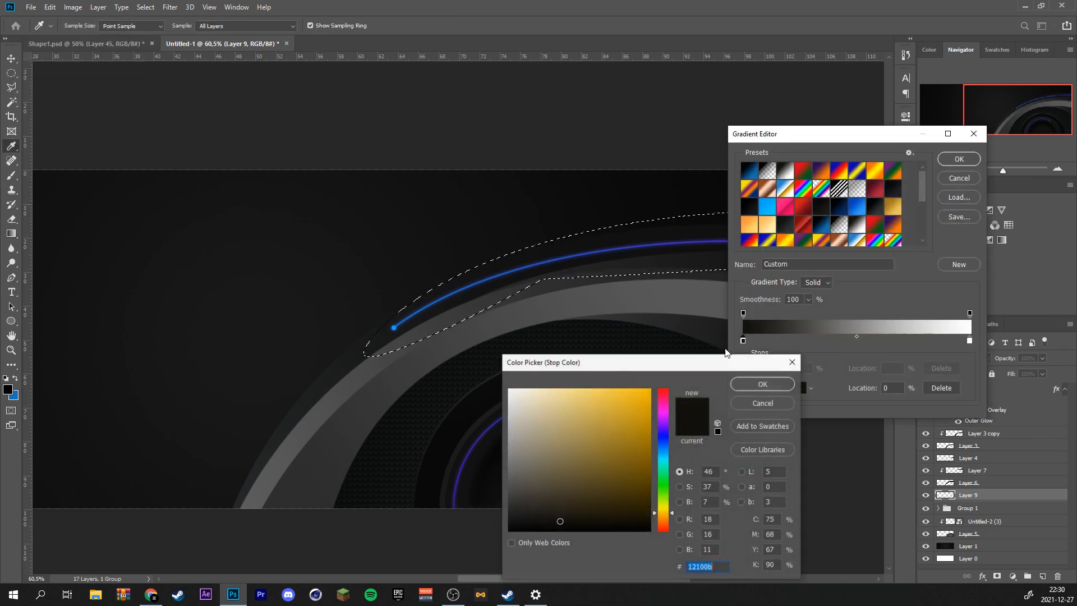
left_click(391, 368)
left_click(762, 387)
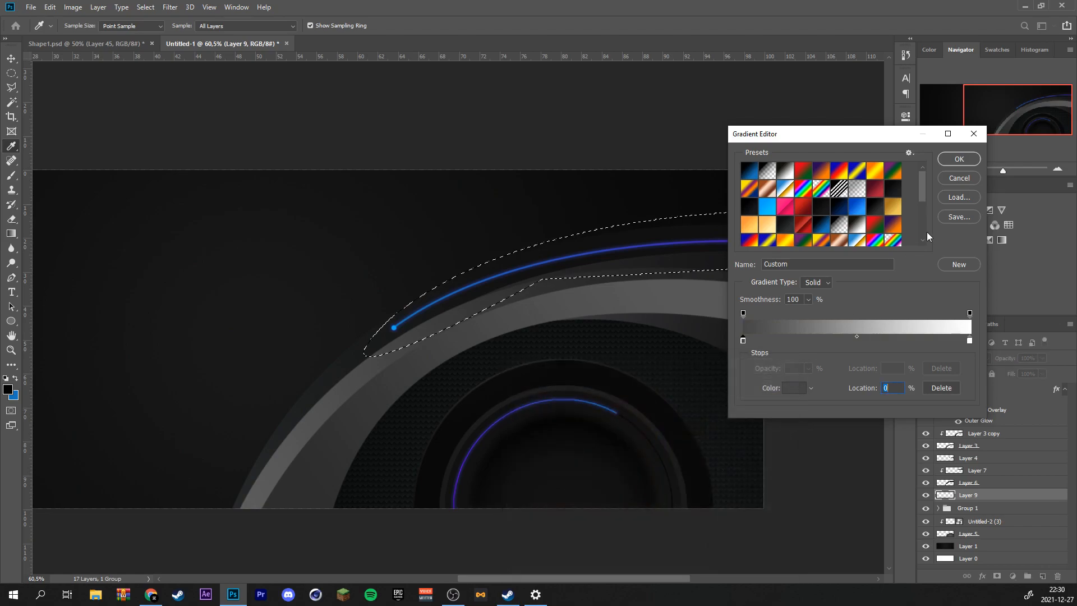
left_click(966, 163)
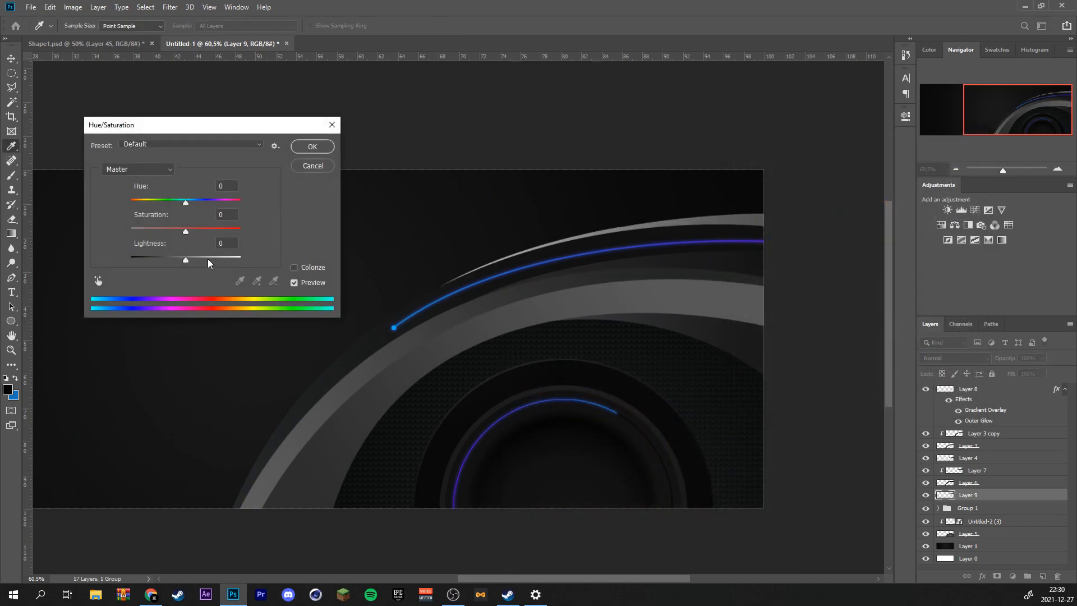
Brighten the Layer 9 band with Hue/Saturation at +45 lightness and deselect it.
left_click(209, 259)
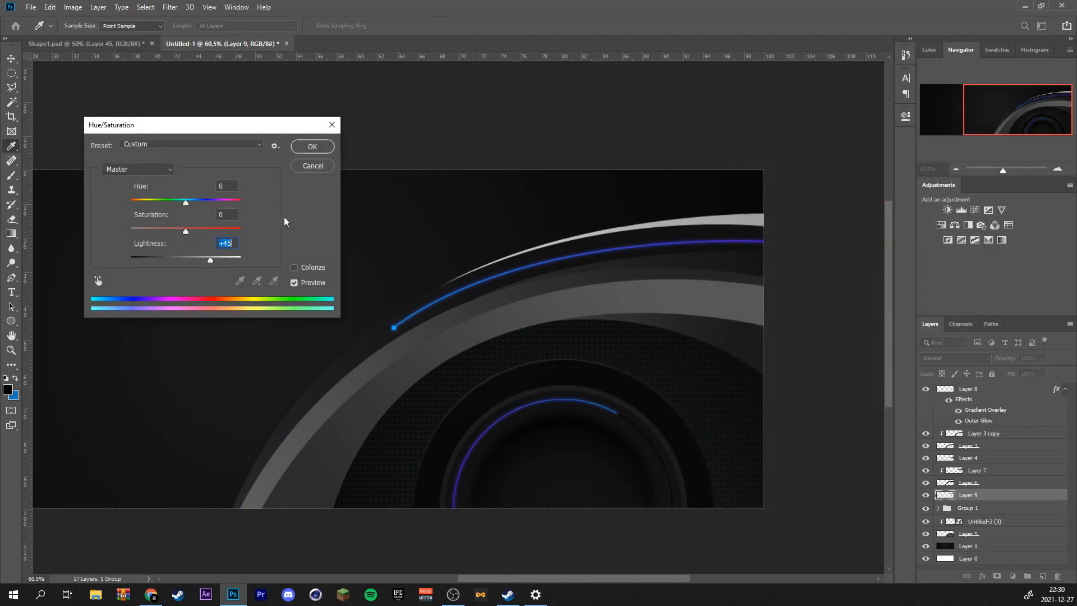
left_click(314, 149)
key("v")
scroll(561, 336, "down", 5)
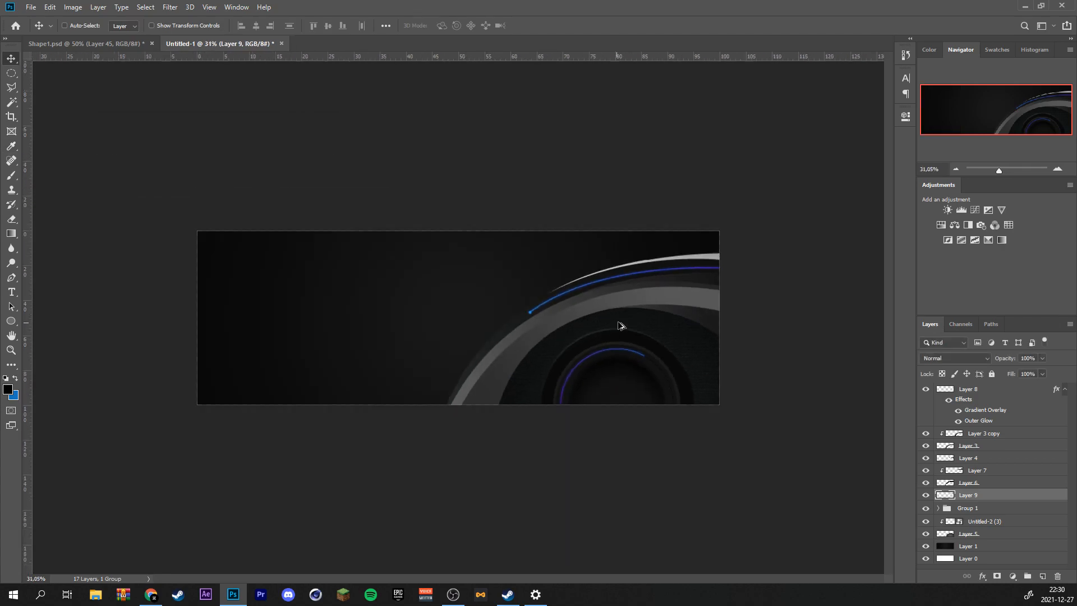
scroll(643, 319, "up", 4)
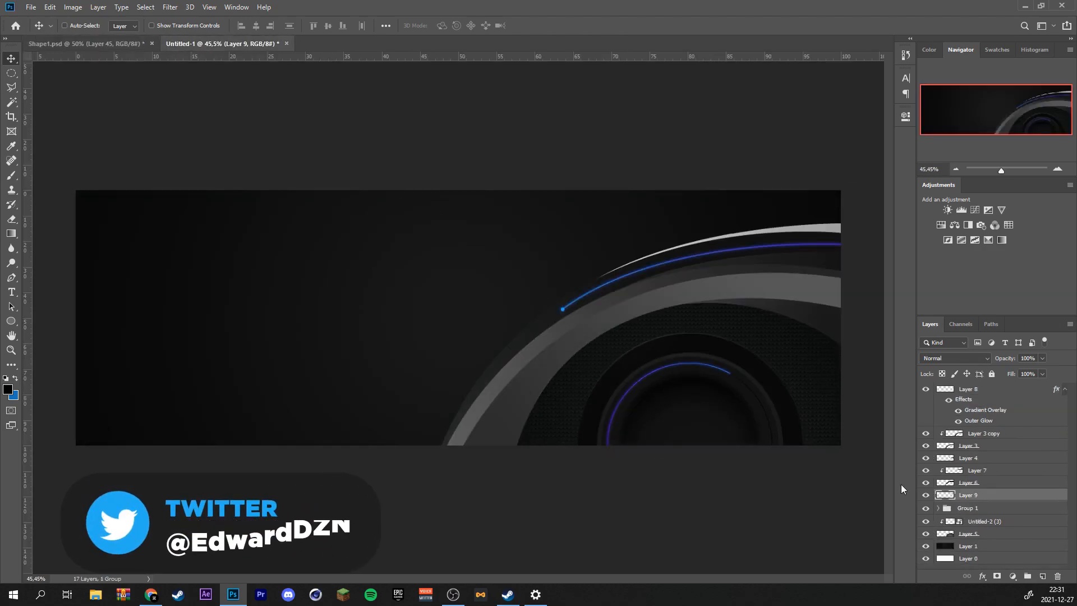
Add a layer above Group 1 and draw a large Pen arc from beyond the canvas's upper-right corner to below its bottom edge.
left_click(1007, 508)
left_click(1043, 576)
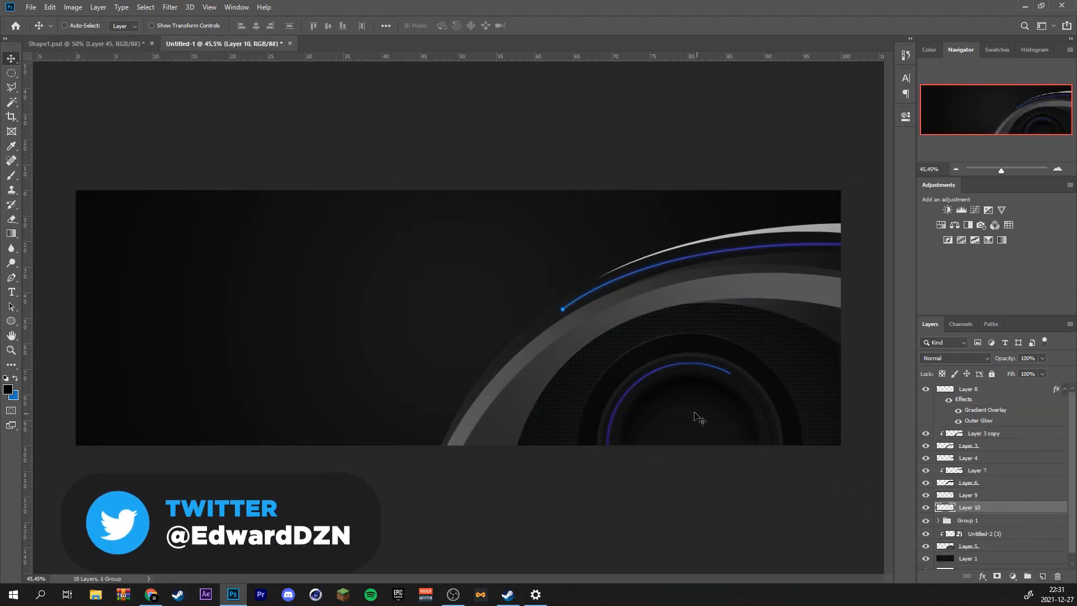
key("p")
scroll(657, 288, "down", 1)
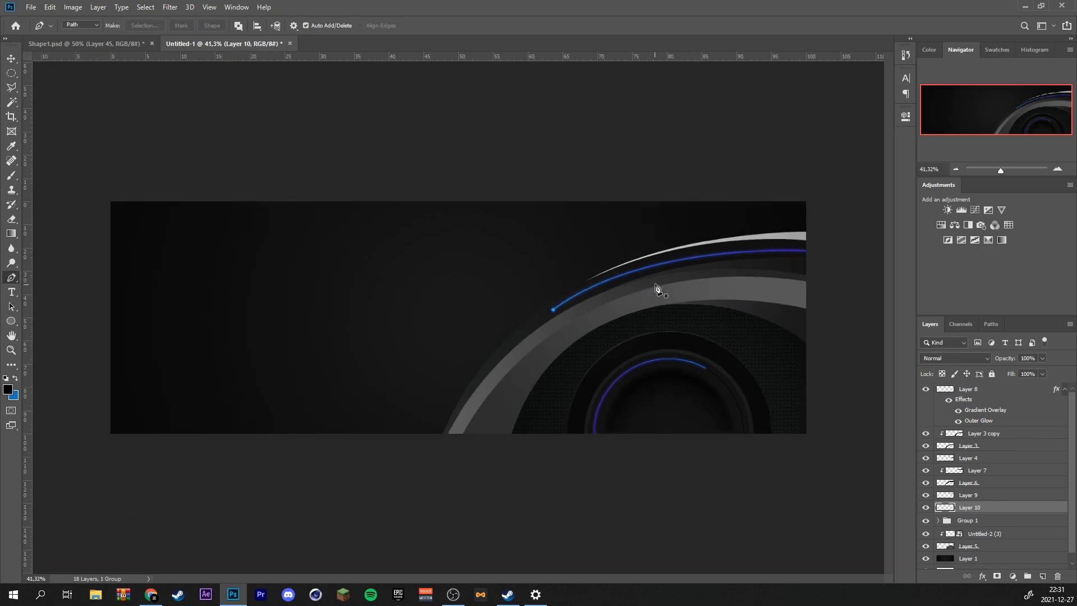
left_click(808, 205)
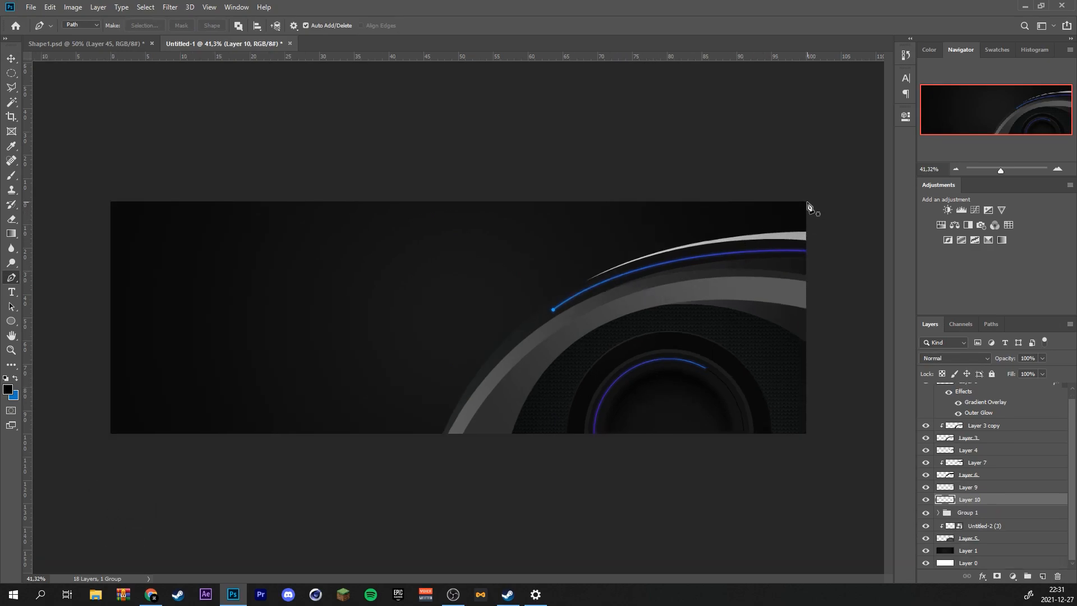
left_click_drag(371, 444, 238, 604)
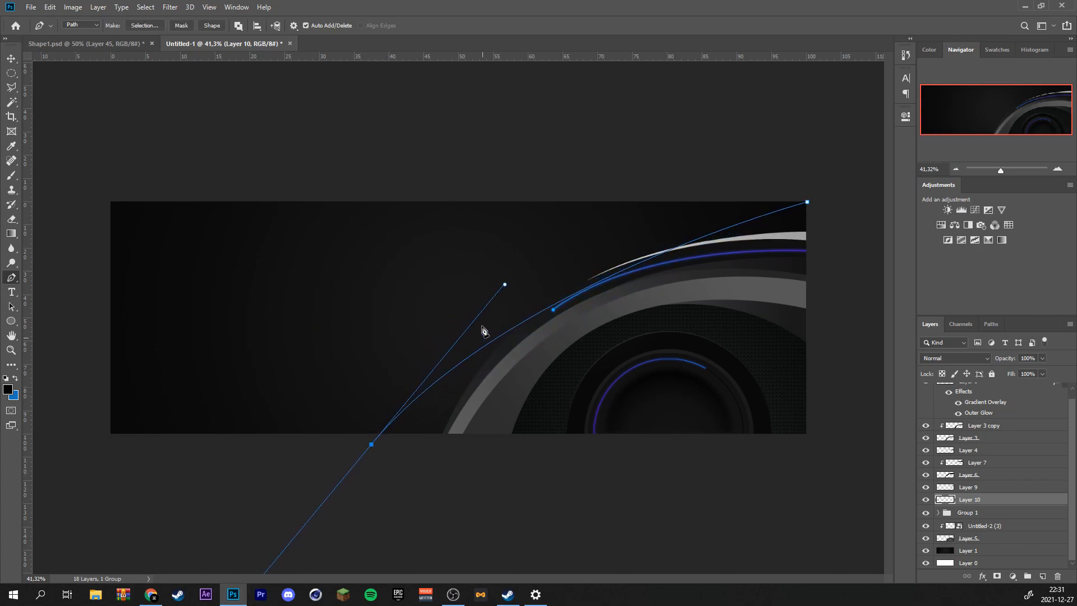
left_click_drag(505, 284, 534, 210)
left_click_drag(806, 201, 811, 191)
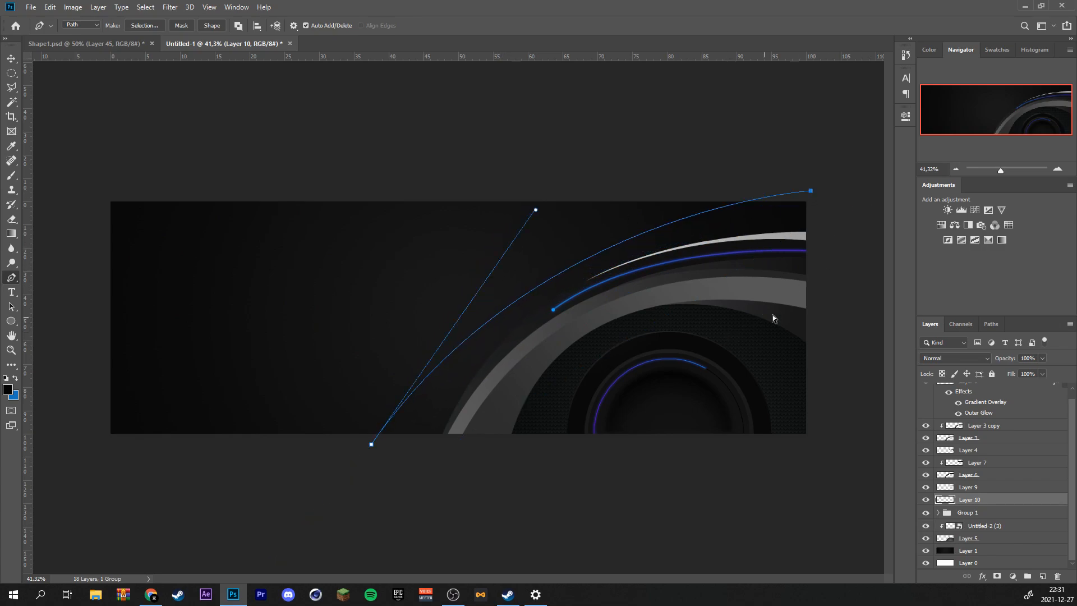
left_click(854, 247)
Choose the saved dark grey gradient preset, convert the arc path to a selection, and fill it diagonally on Layer 10.
key("g")
left_click(113, 26)
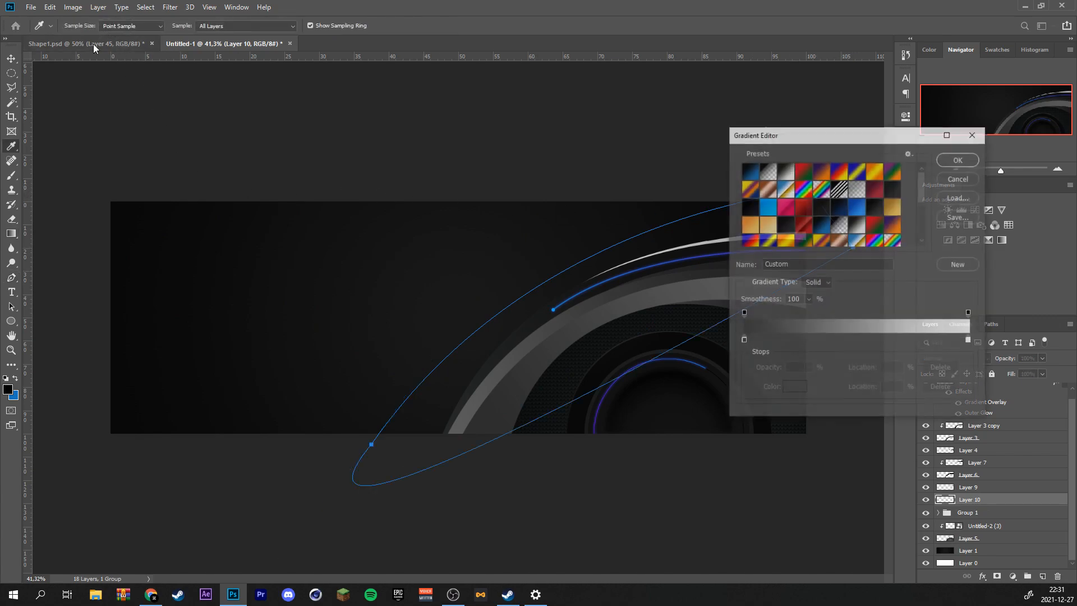
left_click(960, 178)
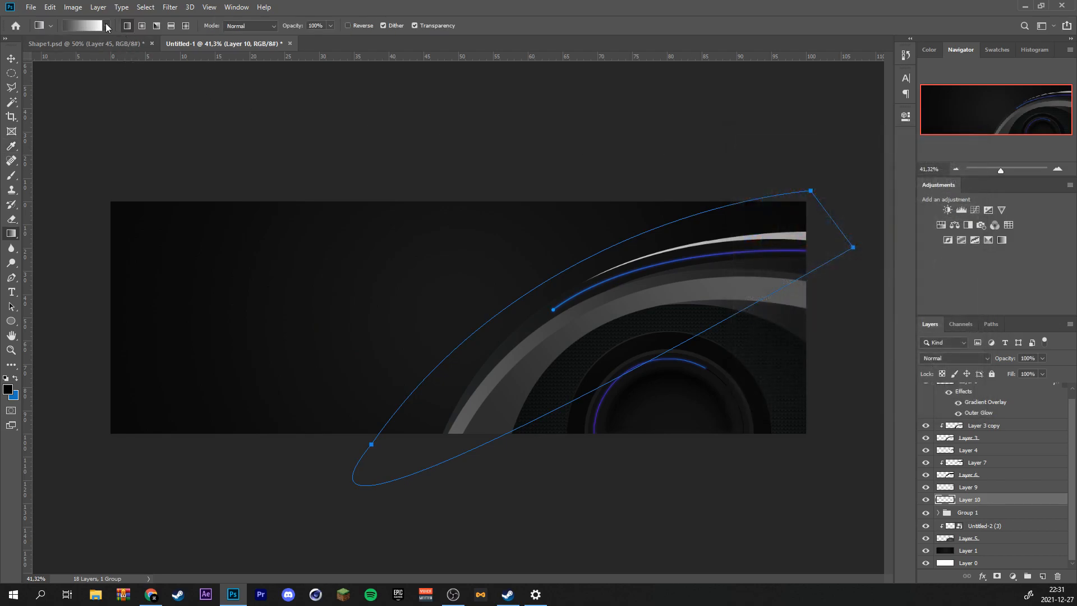
left_click(106, 26)
scroll(81, 101, "down", 2)
scroll(82, 101, "down", 4)
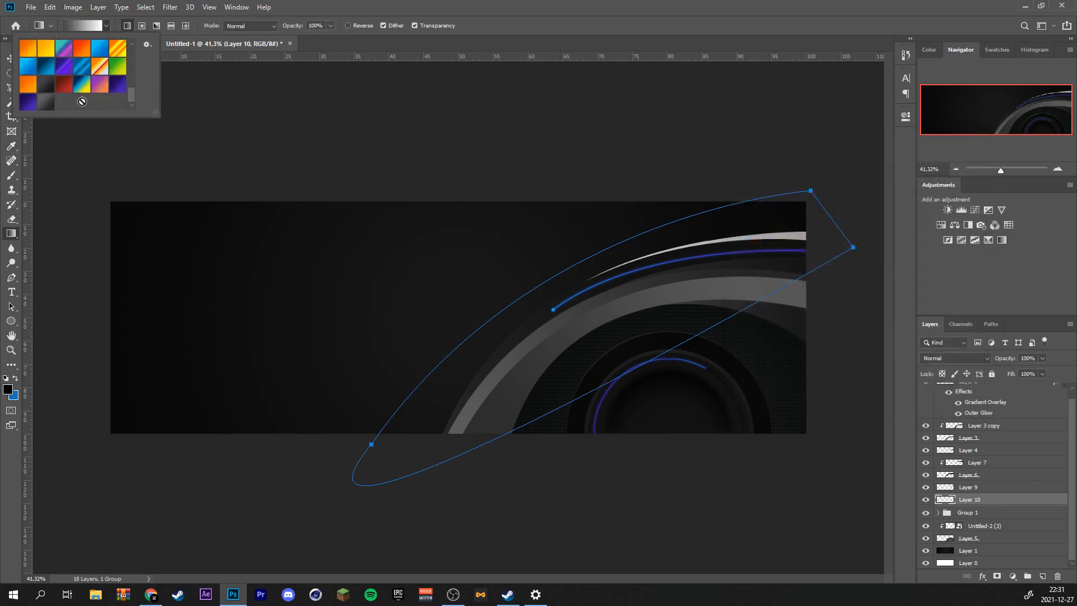
left_click(49, 106)
left_click(740, 200)
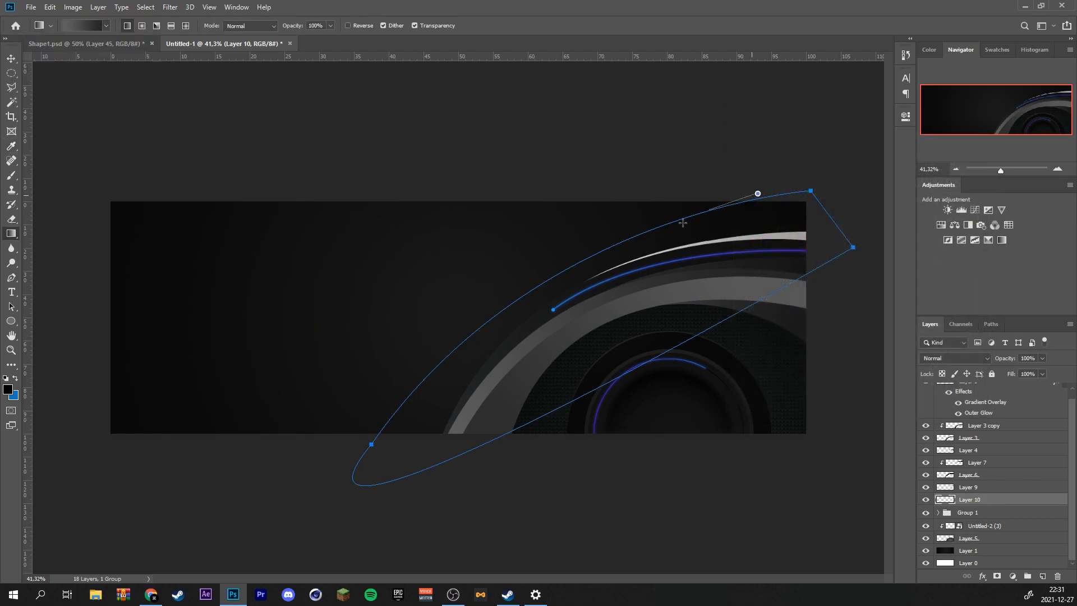
left_click_drag(741, 200, 313, 459)
key("ctrl+z")
key("ctrl+Return")
left_click_drag(750, 180, 313, 450)
Move Layer 10 down the stack to directly above Layer 1 and clear the selection.
key("ctrl+bracketleft")
key("ctrl+bracketleft")
key("ctrl+bracketleft")
key("ctrl+d")
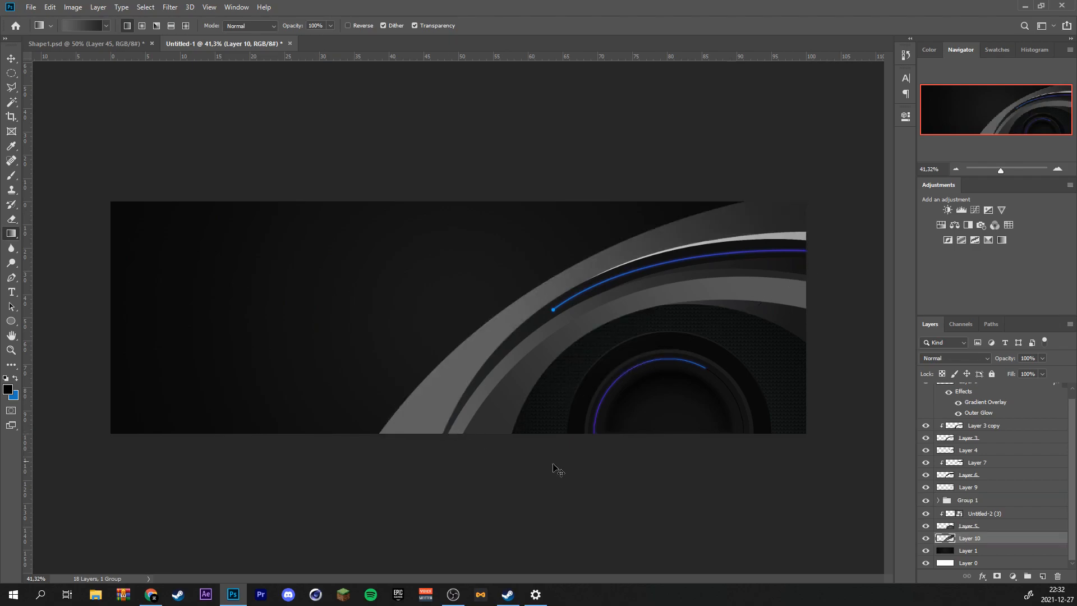
Duplicate Layer 10 and clip the copy to the original as a clipping mask.
key("ctrl+j")
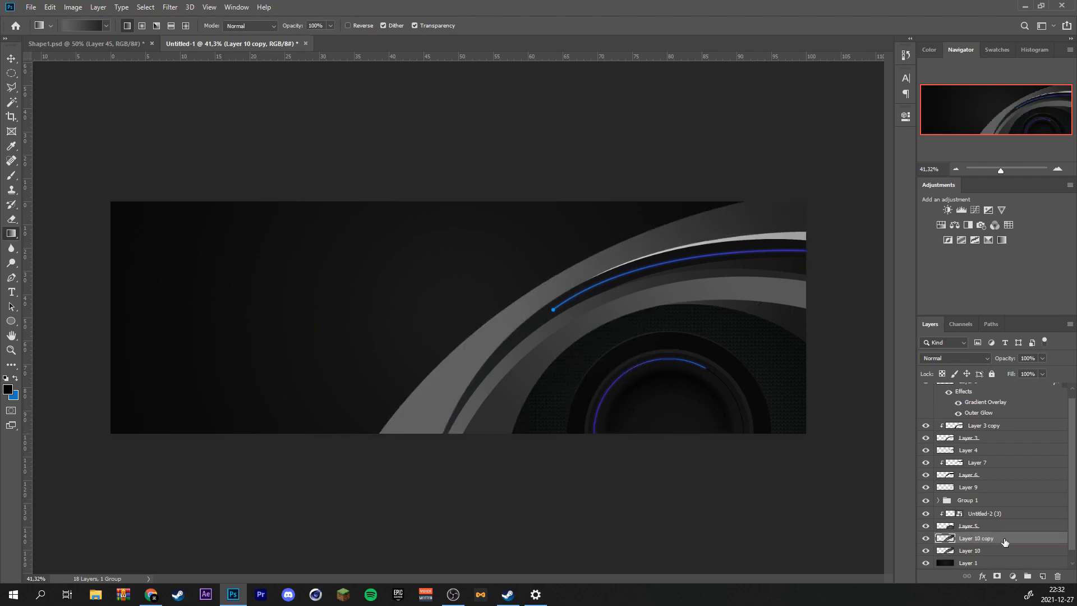
right_click(1017, 544)
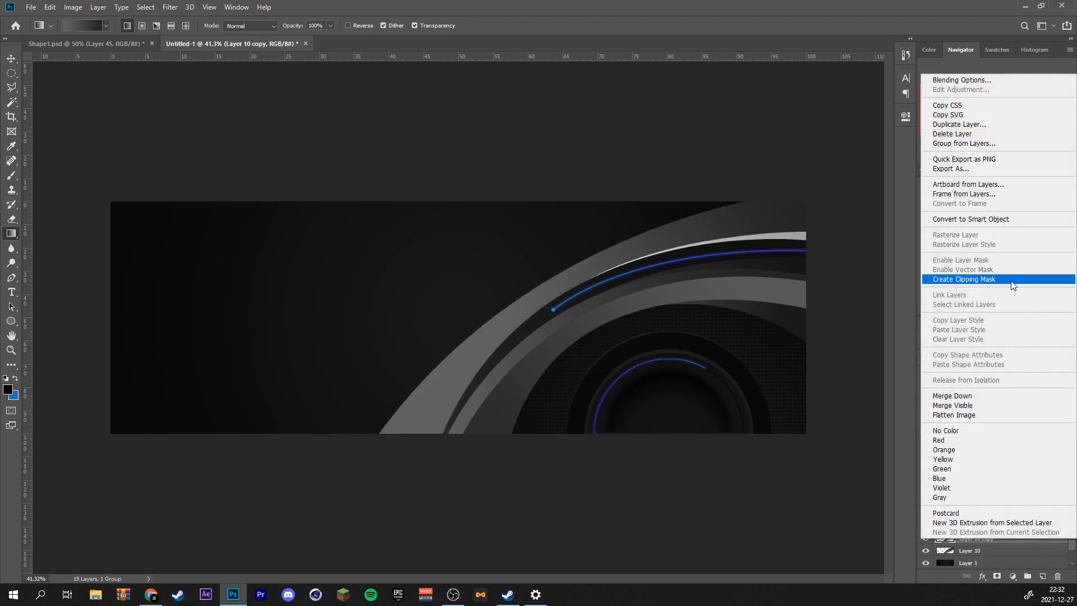
left_click(1012, 279)
Refill Layer 10 copy with the grey gradient, deselect, and shift the copy slightly right to expose a strip of Layer 10.
left_click(954, 539, "ctrl")
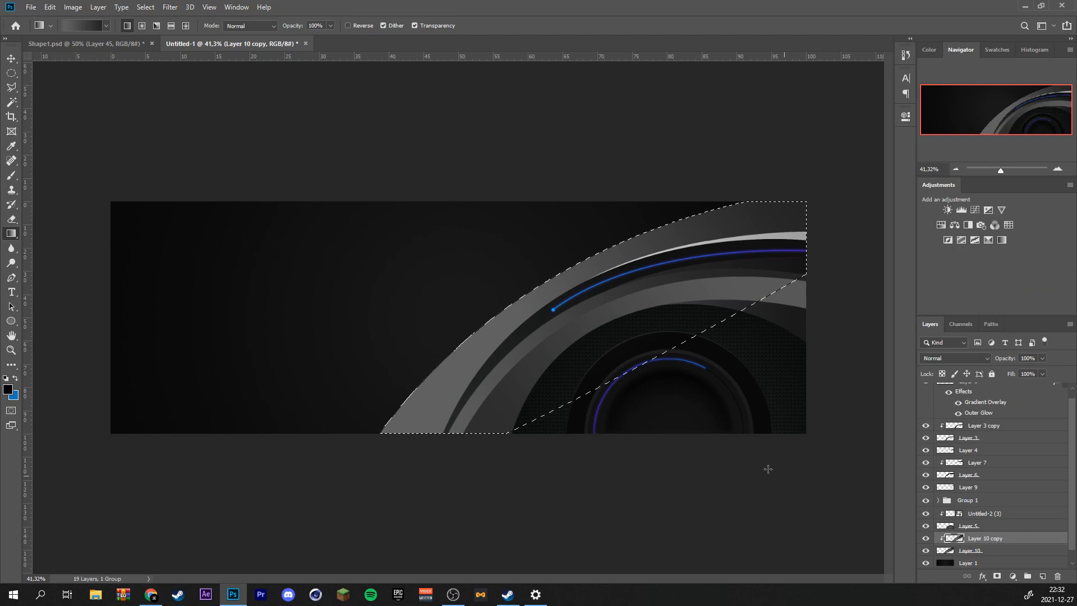
left_click_drag(755, 250, 362, 461)
key("ctrl+d")
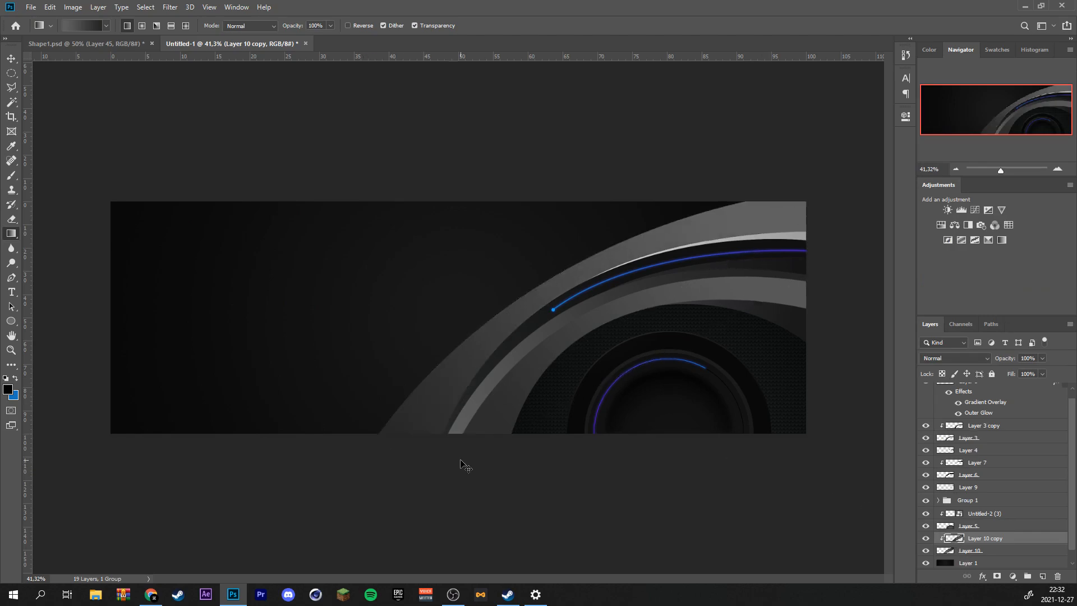
key("v")
mouse_move(644, 322)
left_mouse_down()
mouse_move(627, 315)
mouse_move(637, 313)
mouse_move(641, 332)
mouse_move(645, 316)
left_mouse_up()
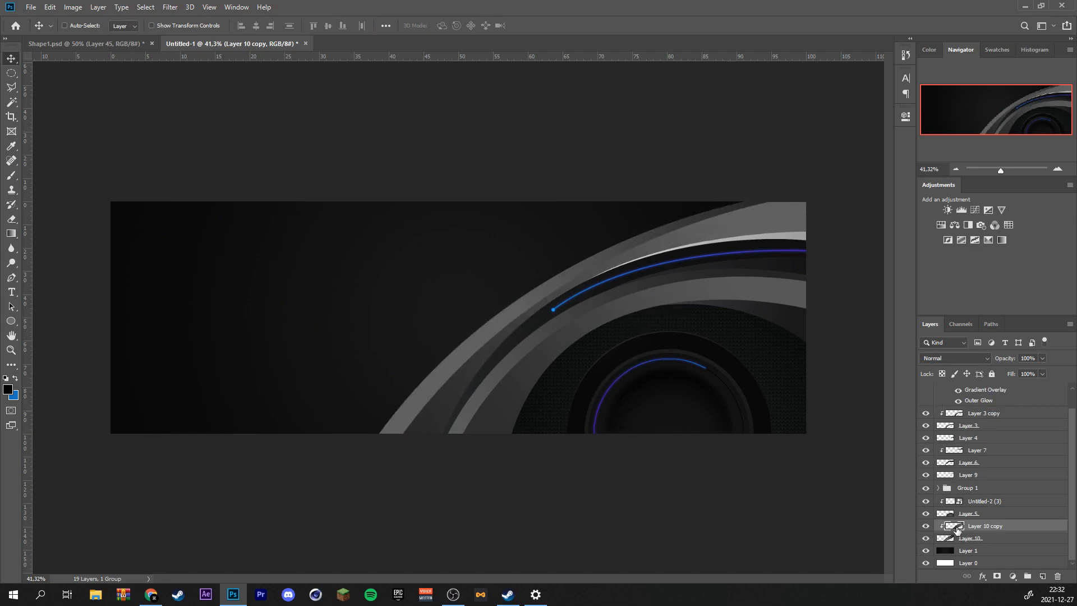
Select Layer 10 copy's shape and refill it with a gradient from light grey d2d2d2 at its lower end to dark grey.
left_click(956, 528, "ctrl")
key("g")
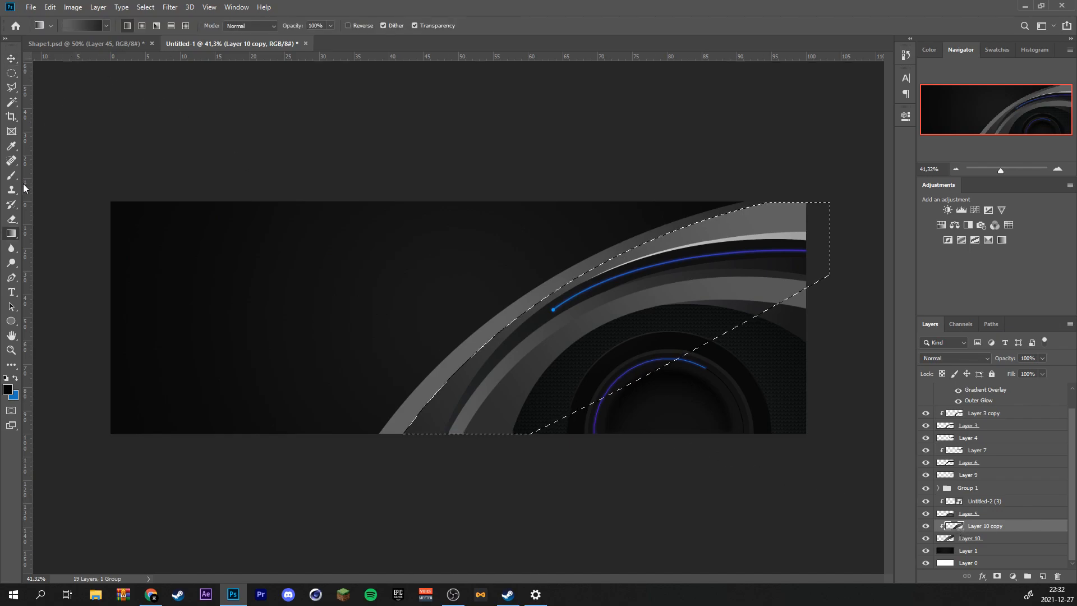
key("e")
key("g")
left_click(65, 26)
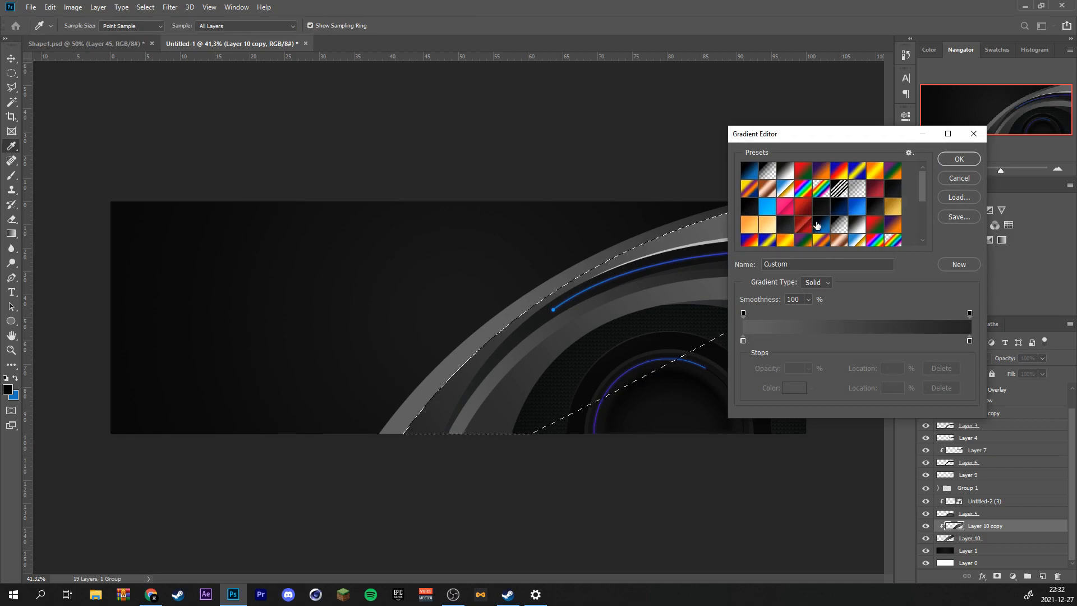
left_click_drag(818, 139, 301, 125)
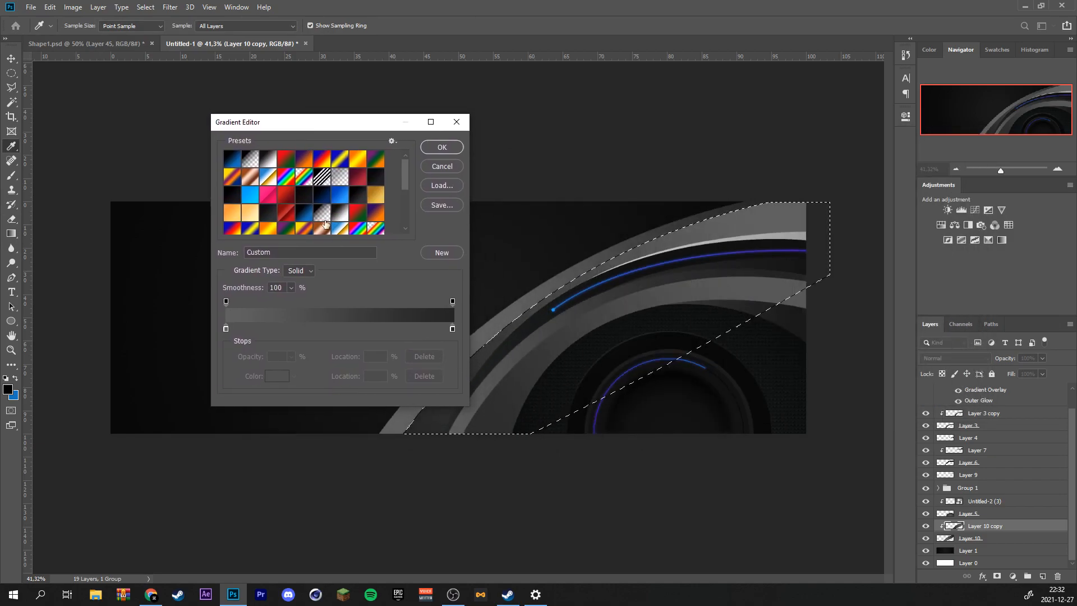
double_click(226, 329)
left_click_drag(507, 409, 488, 415)
left_click(762, 384)
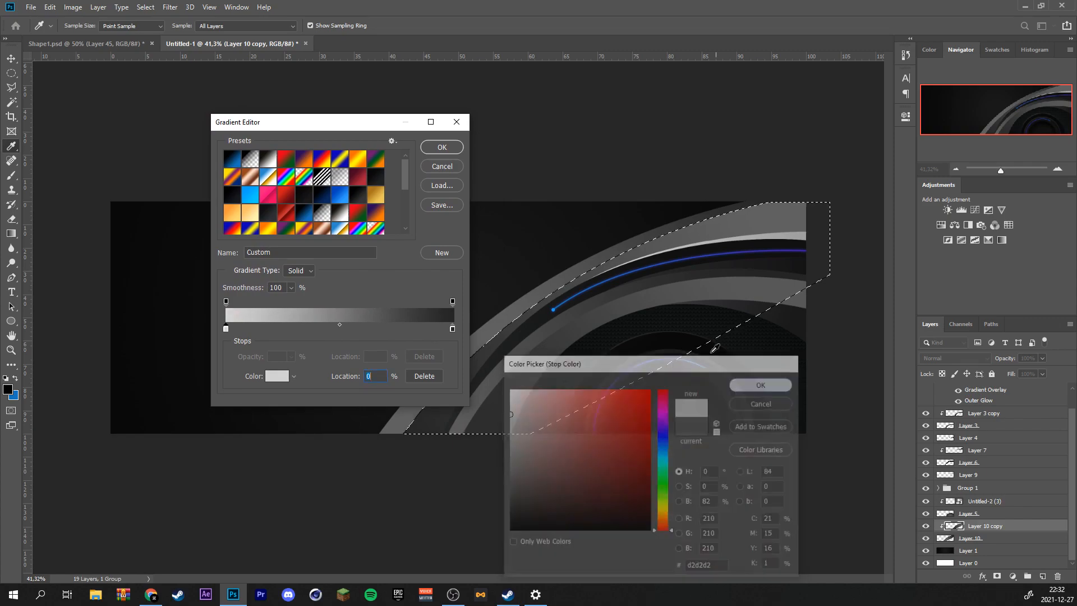
left_click(442, 147)
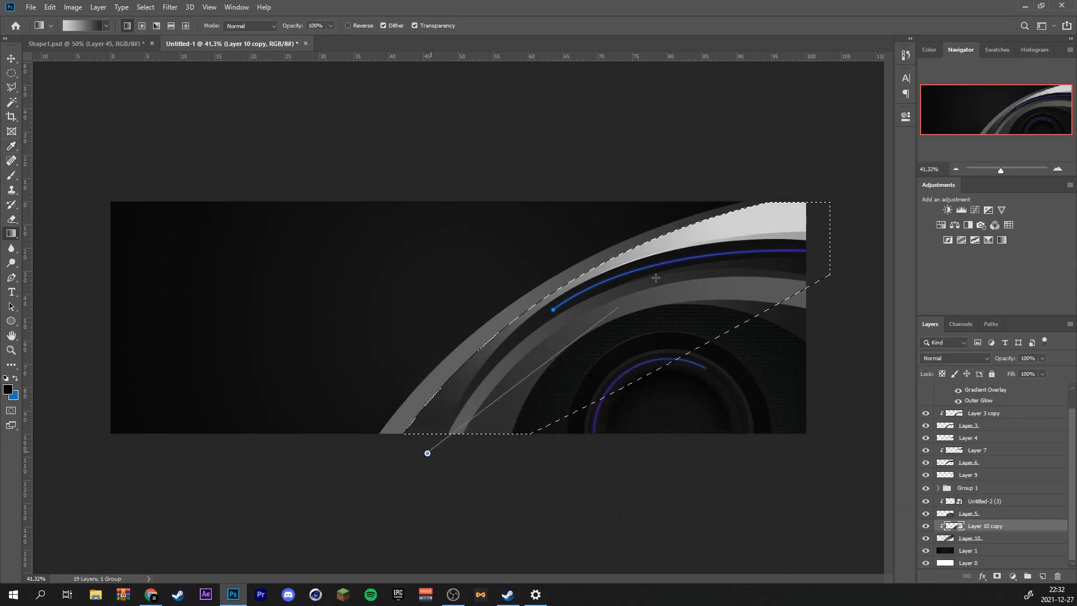
left_click_drag(425, 450, 612, 459)
key("ctrl+d")
Lighten Layer 10's outer strip slightly with a Hue/Saturation lightness adjustment.
left_click(964, 539)
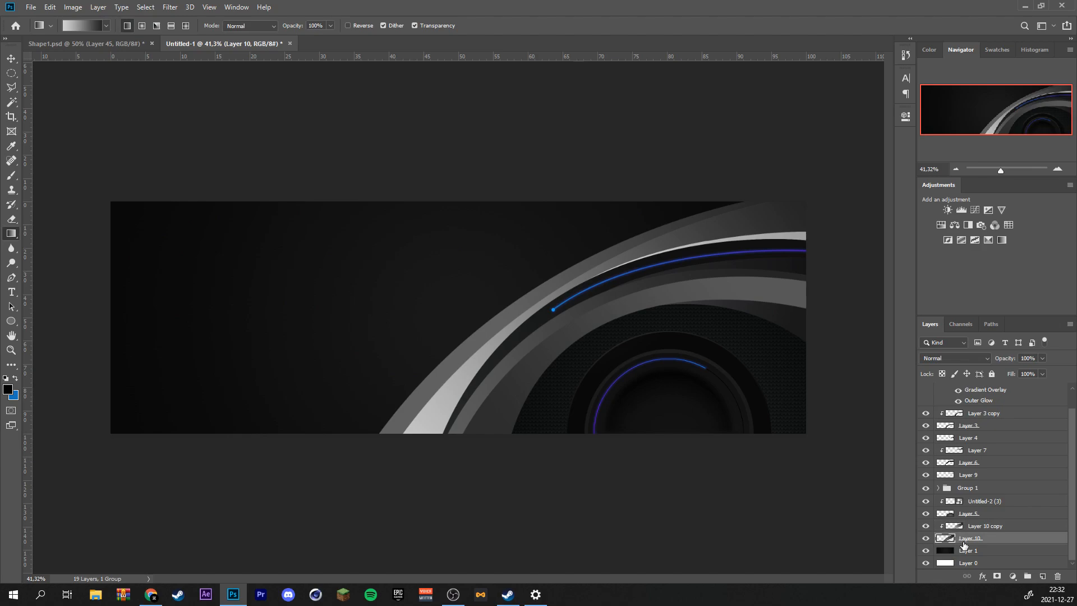
key("ctrl+u")
left_click_drag(191, 258, 197, 258)
key("Return")
key("alt+bracketright")
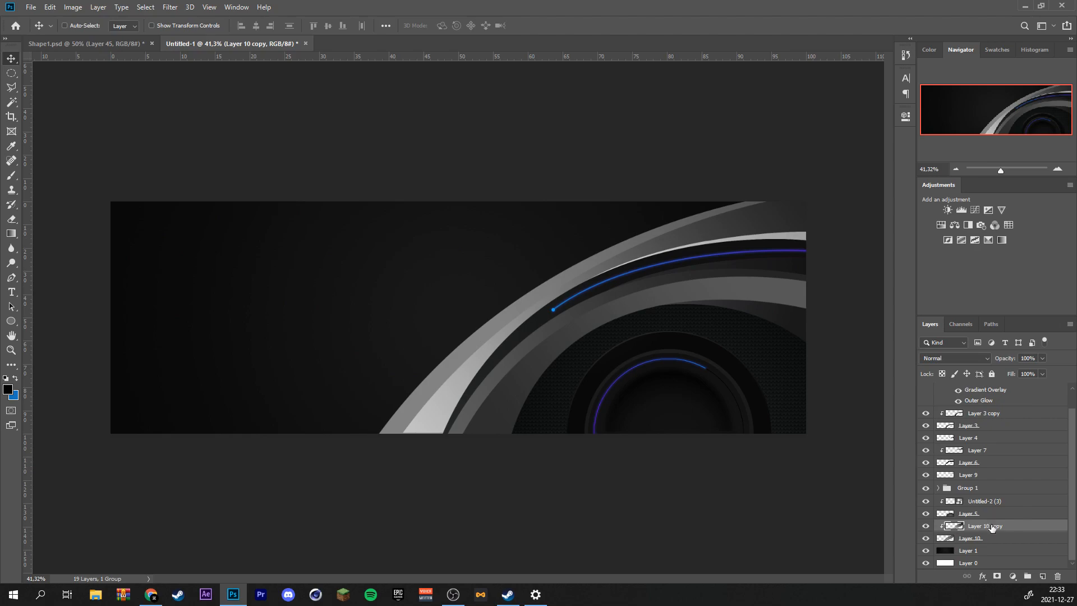
Give Layer 10 a smooth Inner Bevel with depth 1000%, size 1 px, angle 105° and highlight opacity 11%.
left_click(989, 540)
double_click(1010, 538)
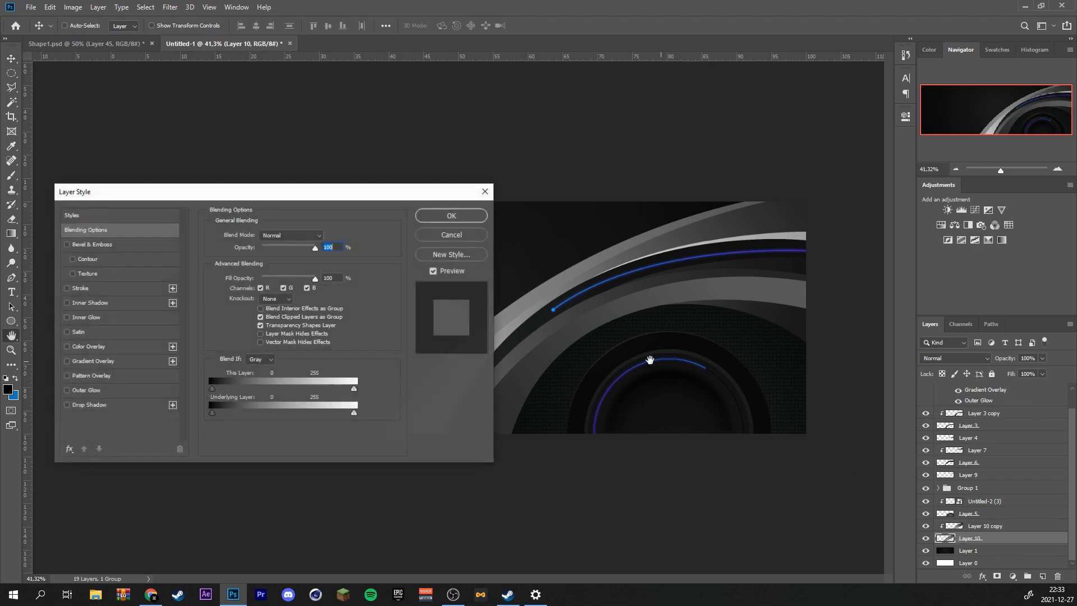
left_click(114, 243)
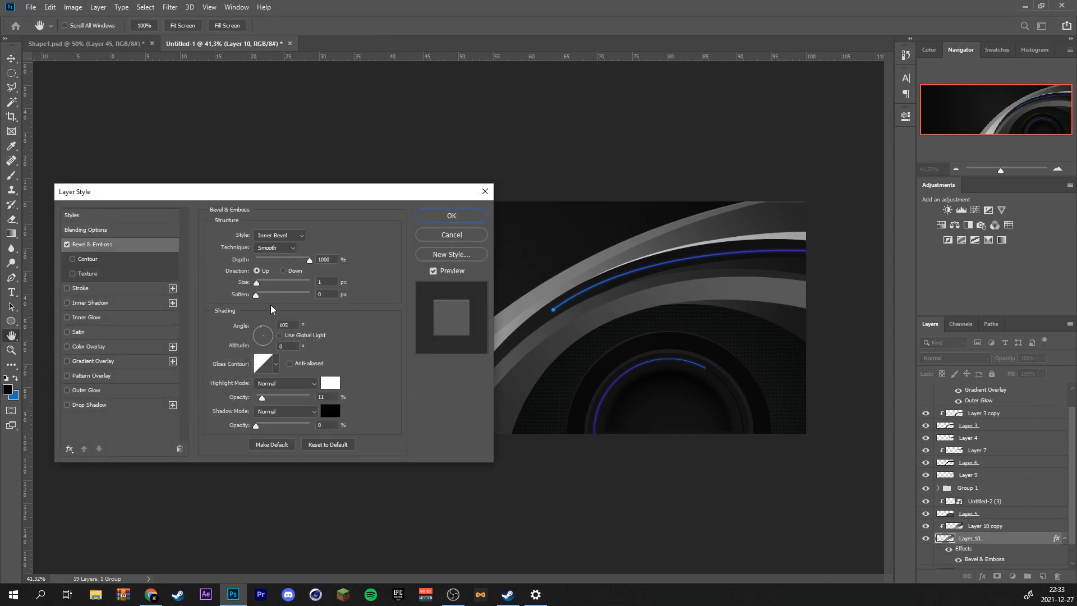
left_click_drag(269, 192, 241, 30)
left_click(420, 56)
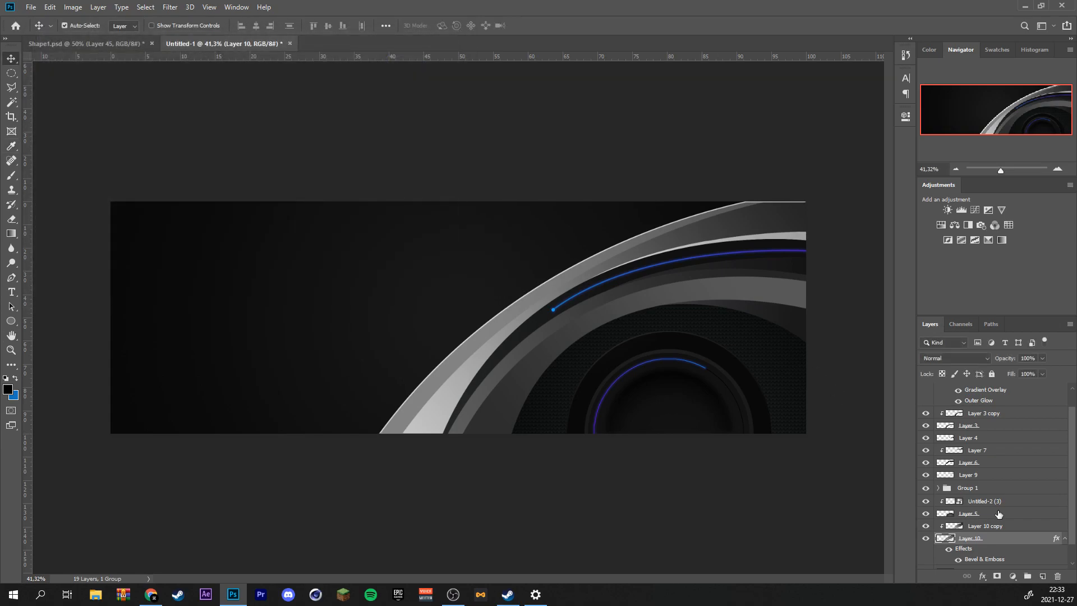
Scale Layer 10 up to about 100.8% so its straight bevelled edges extend past the canvas, and select Layer 10 copy.
key("ctrl+t")
left_click_drag(806, 202, 811, 200)
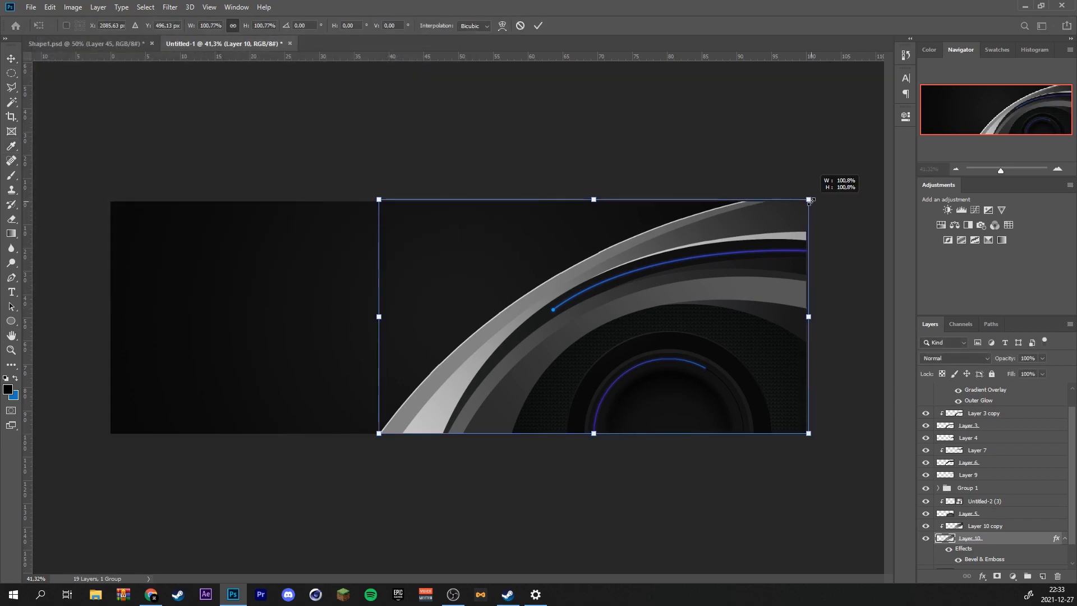
key("Return")
left_click(986, 526)
scroll(597, 477, "up", 1)
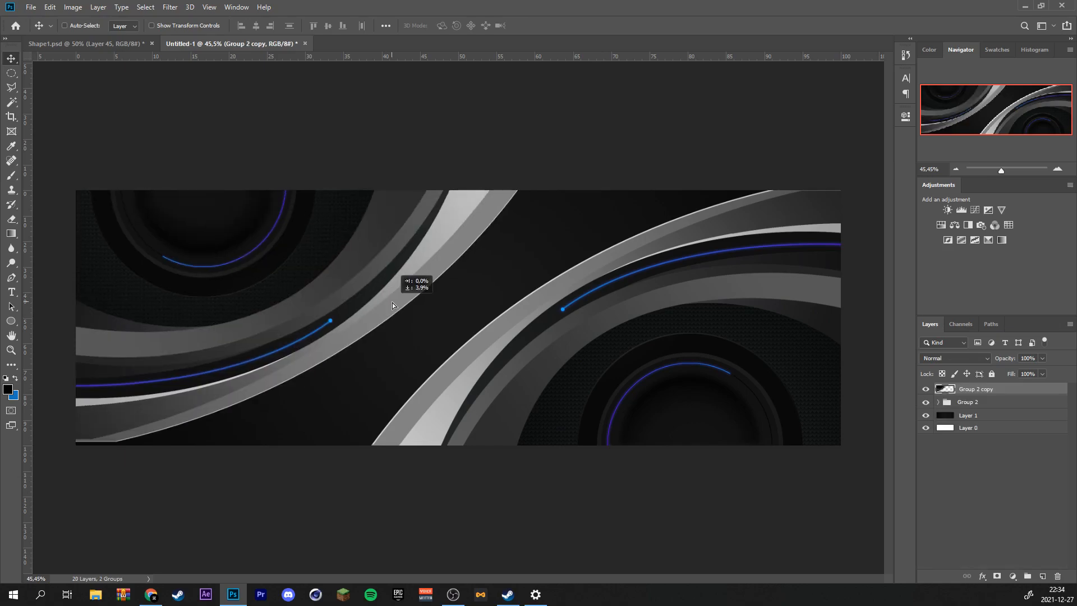
Try shifting the rotated Group 2 copy, delete it and expand the original Group 2.
left_click_drag(392, 303, 402, 306)
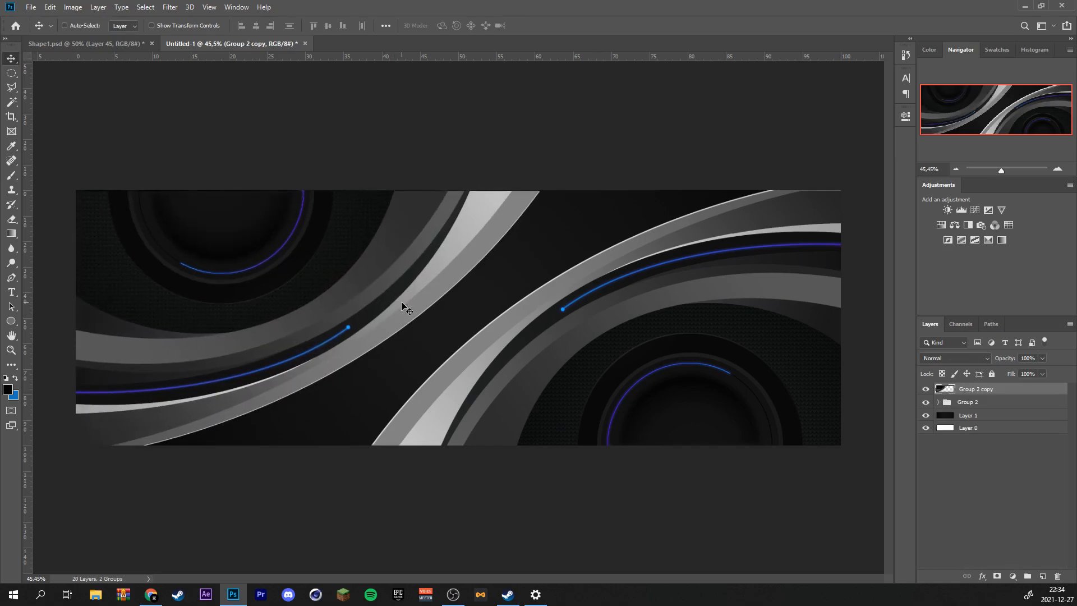
left_click_drag(393, 295, 395, 292)
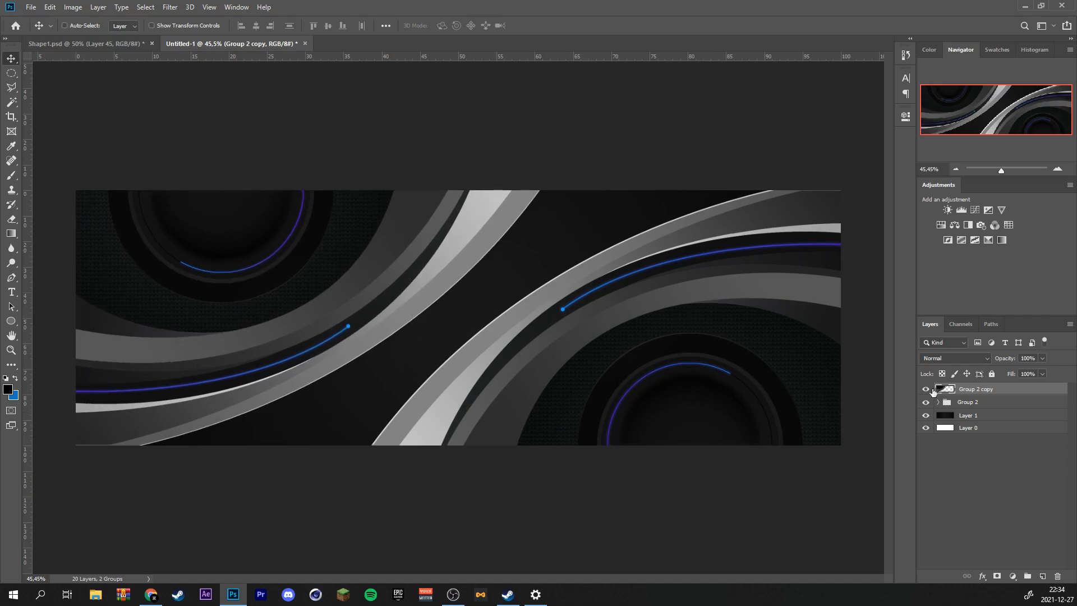
key("Delete")
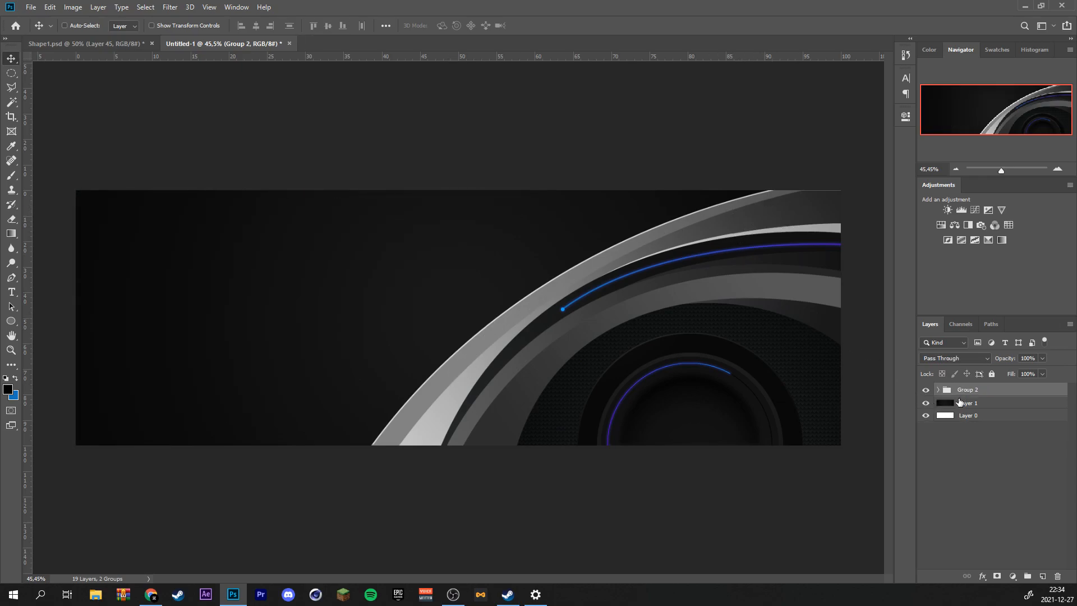
left_click(939, 390)
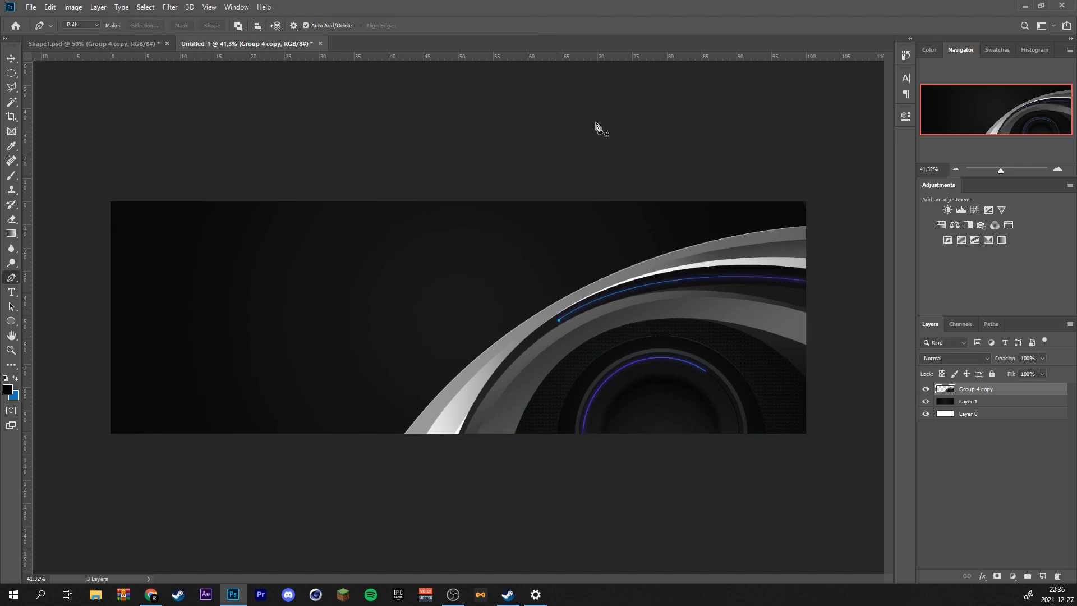
Add a new layer and place it directly below Group 4 copy.
key("v")
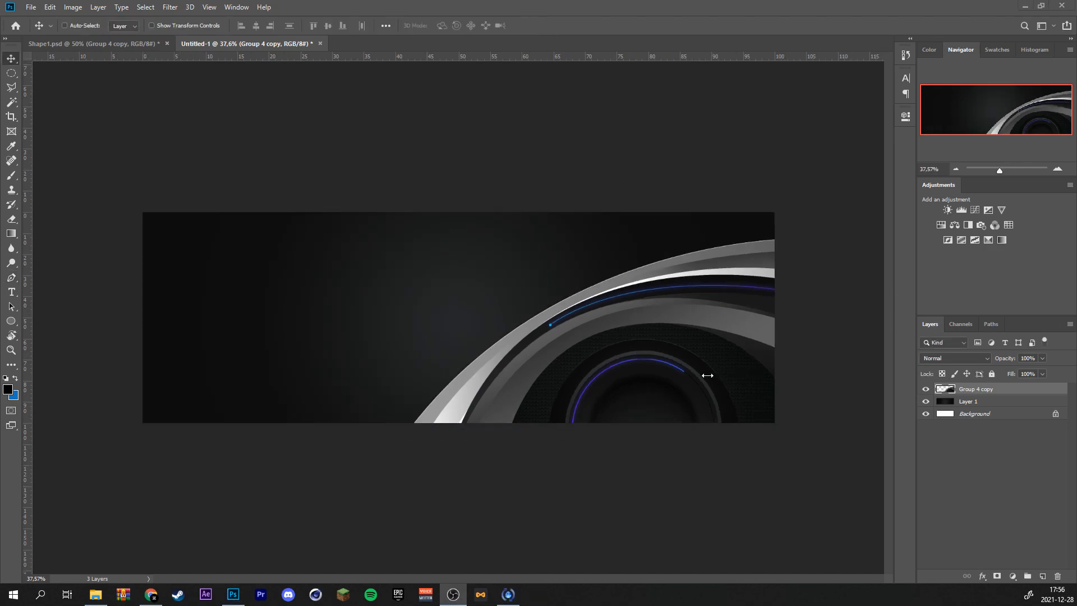
scroll(696, 385, "up", 2)
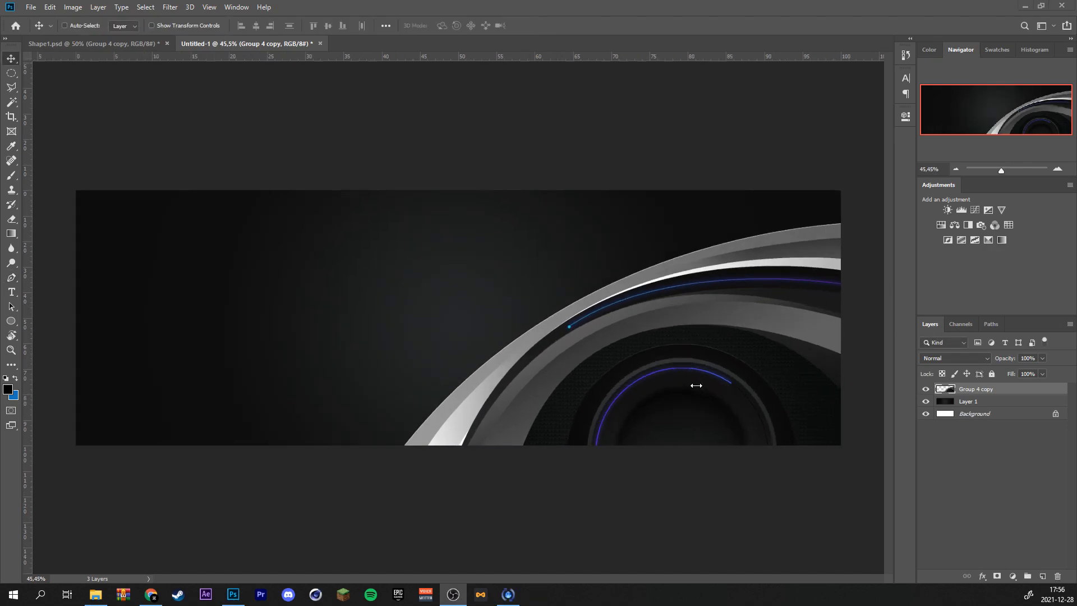
scroll(512, 527, "up", 2)
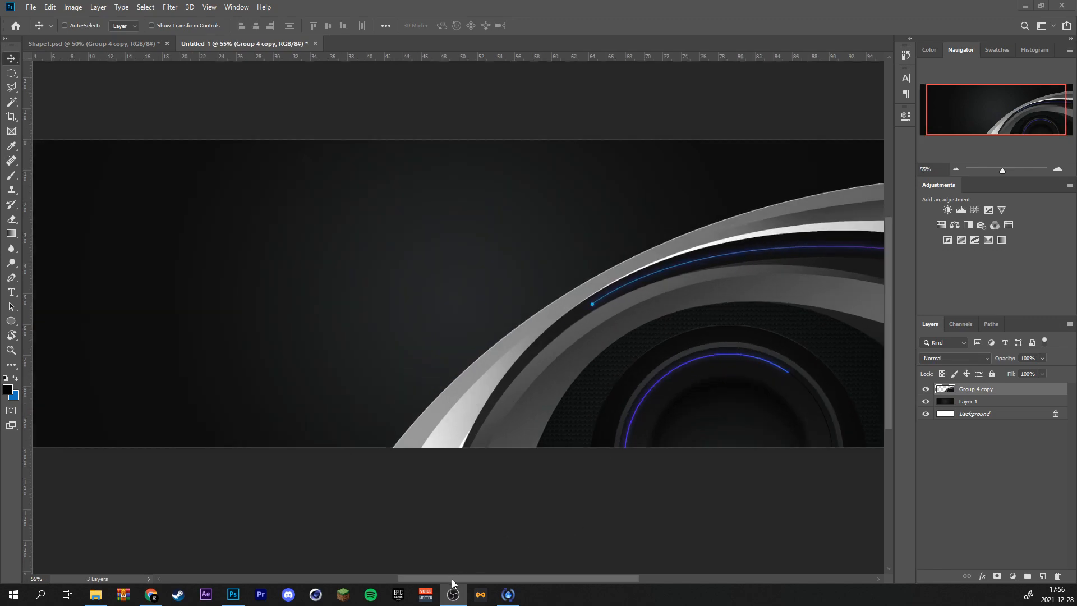
left_click_drag(477, 577, 554, 577)
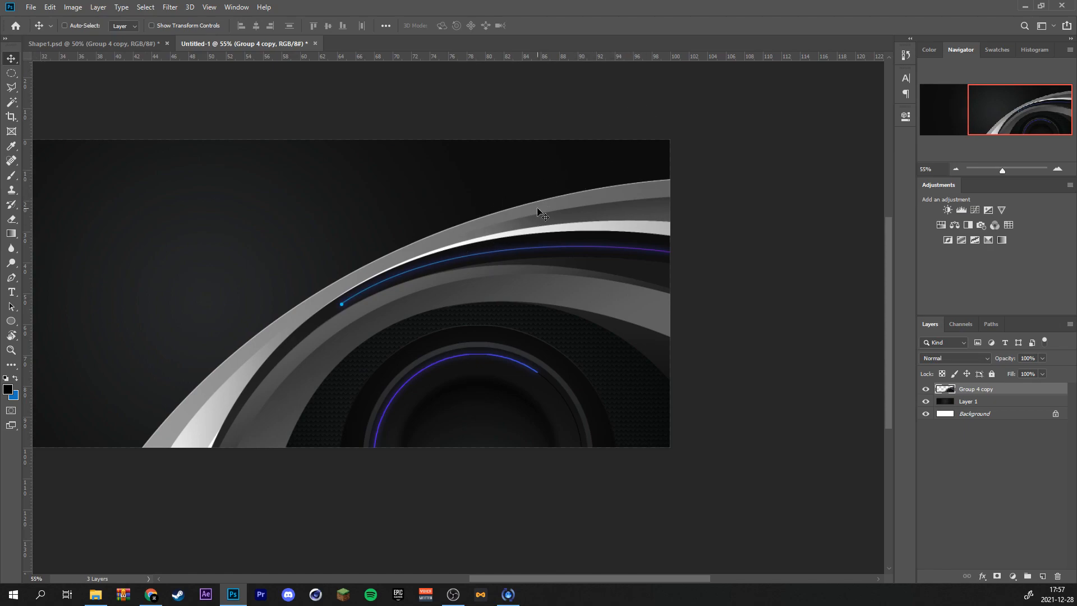
left_click(1042, 576)
left_click_drag(969, 388, 965, 413)
Draw a closed curved Pen shape branching off the outer arc past the banner's upper-right corner, and convert it to a selection.
key("p")
left_click(580, 133)
left_click_drag(461, 228, 388, 253)
left_click_drag(543, 197, 559, 188)
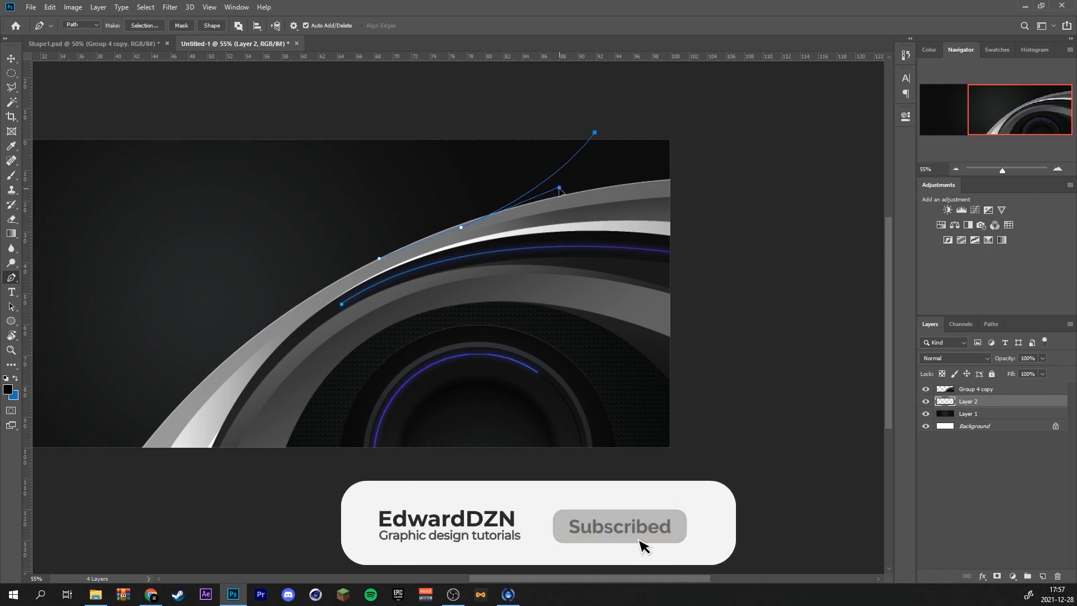
left_click_drag(674, 203, 707, 145)
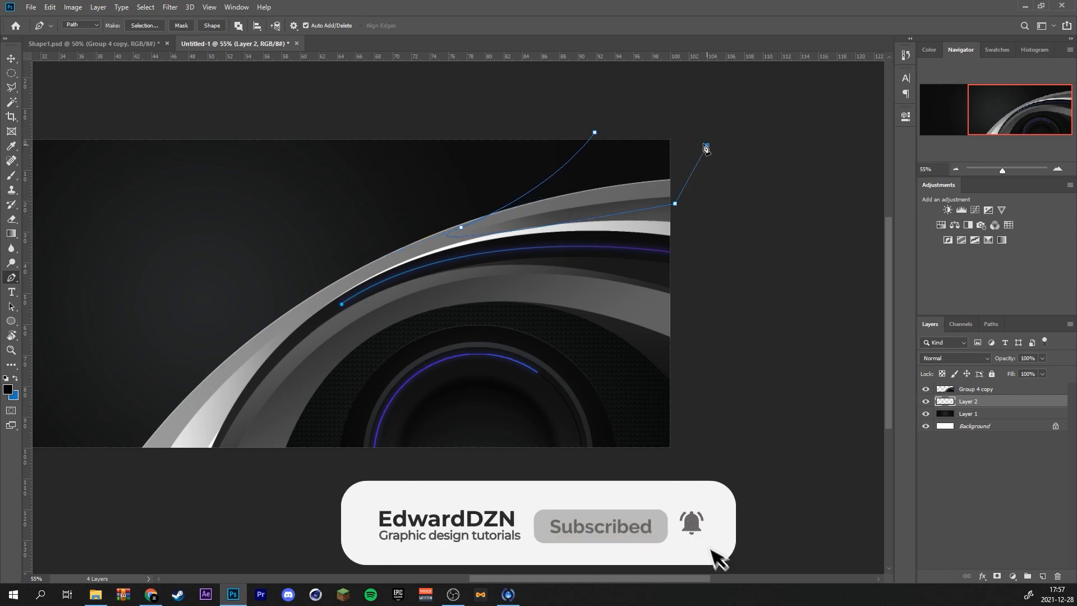
left_click(594, 134)
key("ctrl+Return")
Fill the selected corner shape on Layer 2 with a diagonal light-to-dark grey linear gradient and deselect.
key("g")
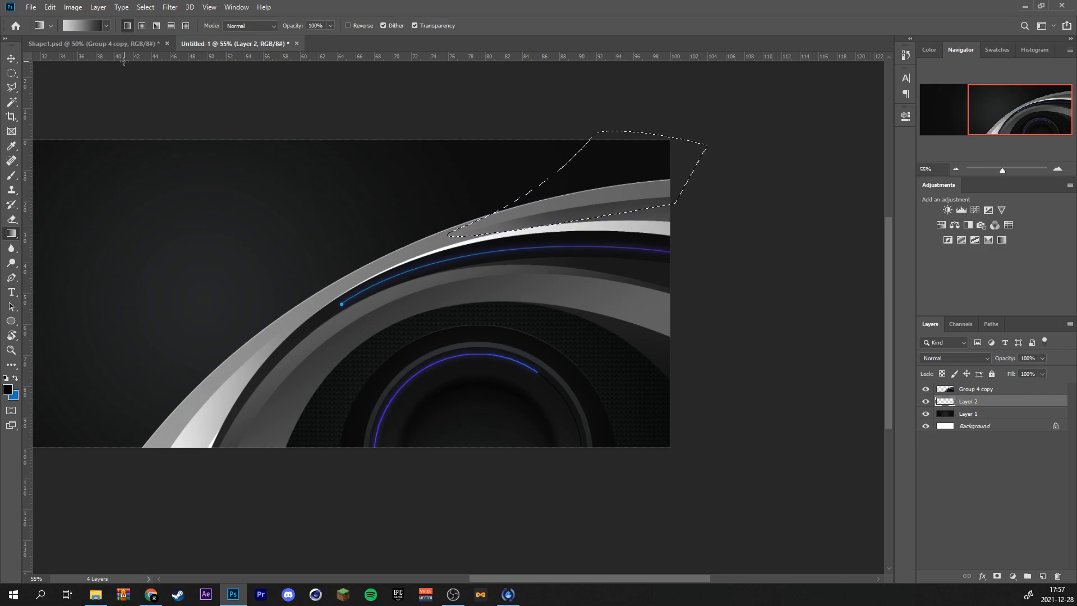
left_click_drag(631, 155, 320, 312)
left_click_drag(450, 258, 712, 127)
key("ctrl+d")
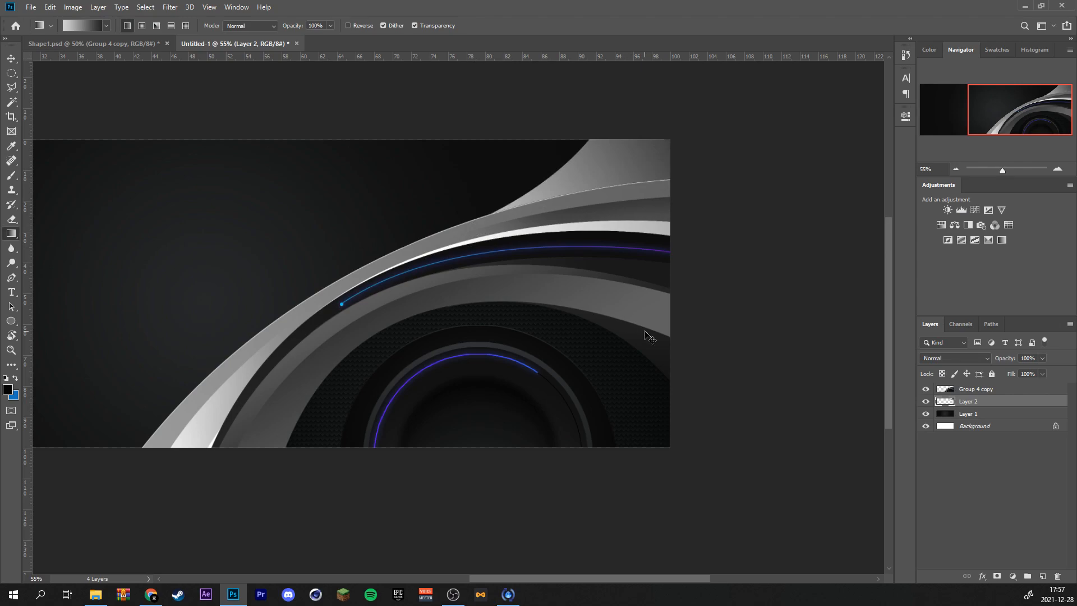
Duplicate Layer 2, clip the copy to it, and shift the copy right to expose a curved strip of the original.
key("ctrl+j")
right_click(994, 402)
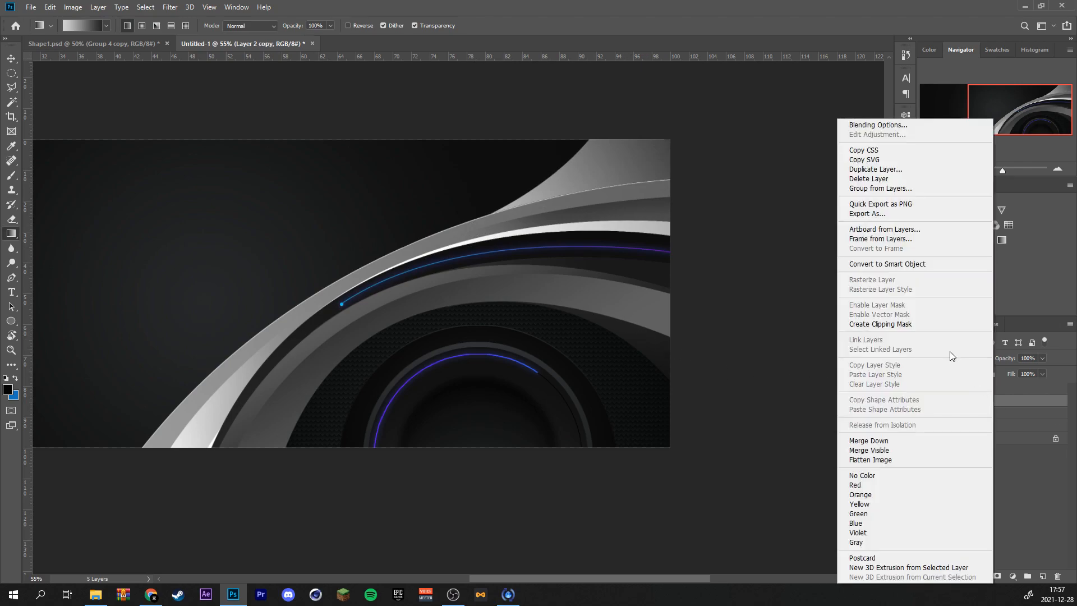
left_click(951, 324)
key("v")
mouse_move(617, 191)
left_mouse_down()
mouse_move(608, 180)
mouse_move(634, 184)
left_mouse_up()
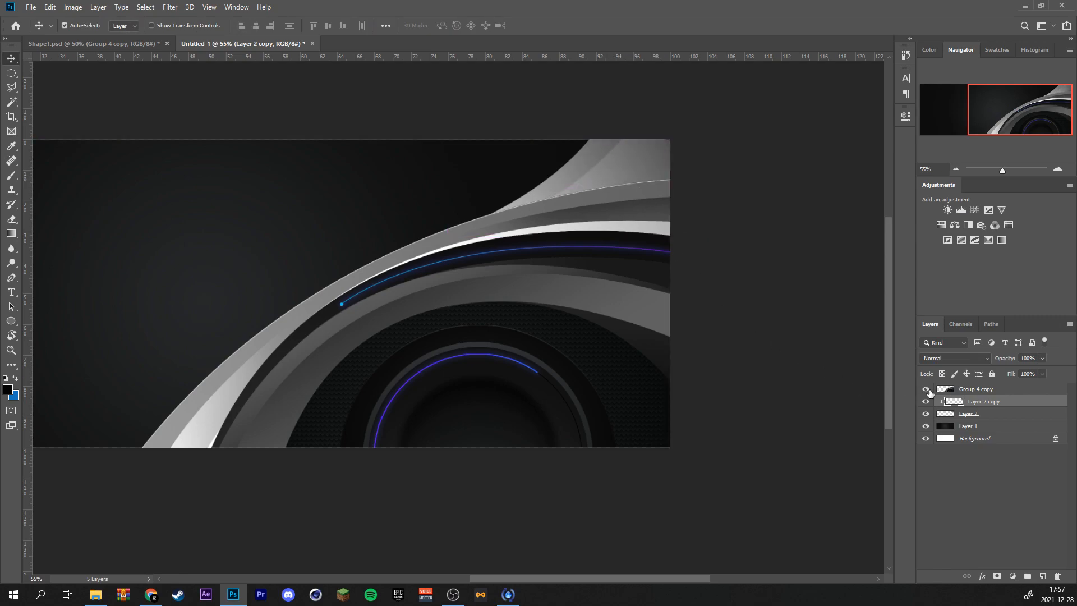
Refill Layer 2 copy's shape with the dark grey gradient preset, and add a second clipped copy offset to the right with a darker fill.
left_click(953, 401, "ctrl")
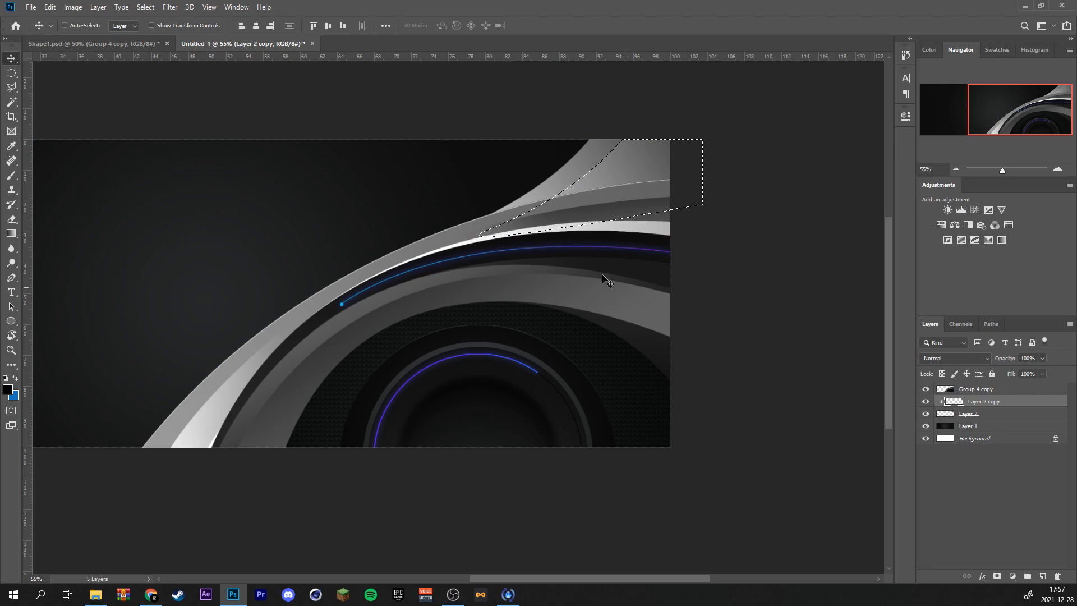
left_click(11, 234)
left_click(106, 26)
scroll(80, 91, "down", 5)
left_click(49, 106)
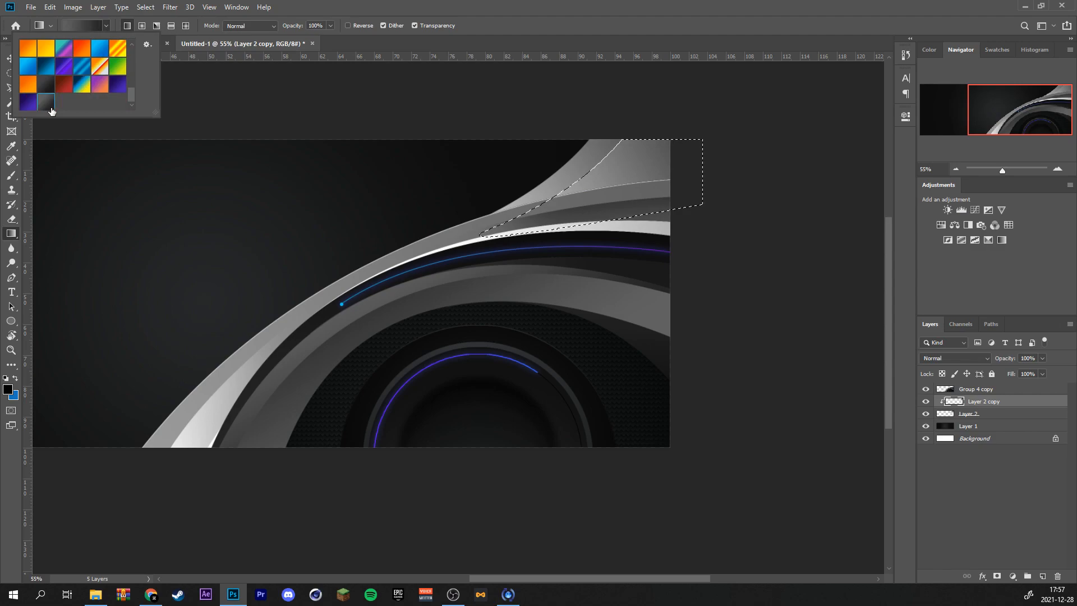
key("Return")
key("ctrl+j")
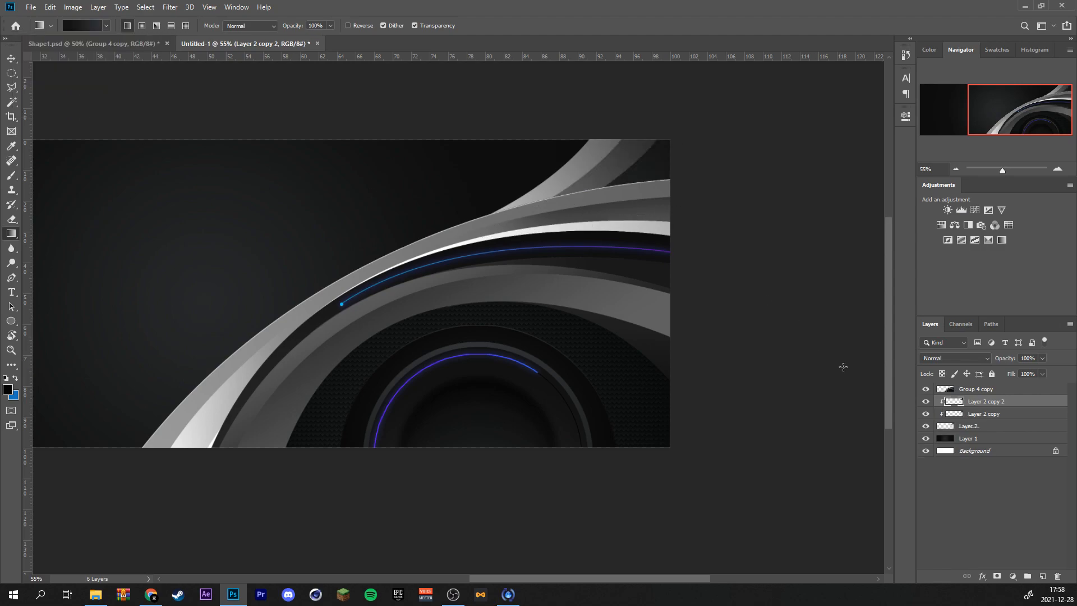
Darken Layer 2 and Layer 2 copy with Hue/Saturation, setting Layer 2 copy's lightness to -36.
left_click(957, 428)
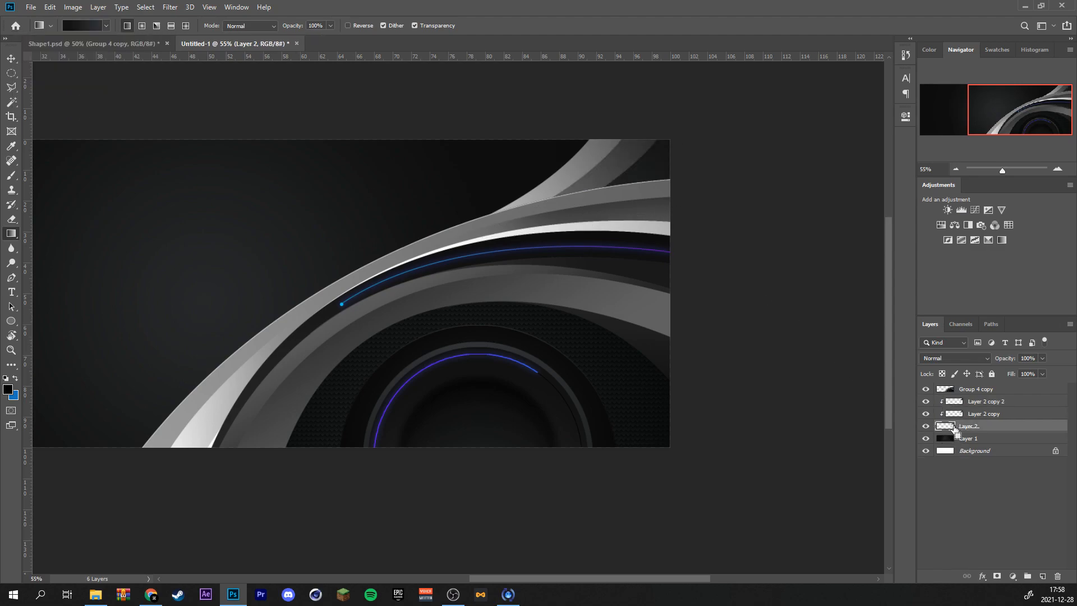
key("ctrl+u")
left_click_drag(186, 260, 173, 264)
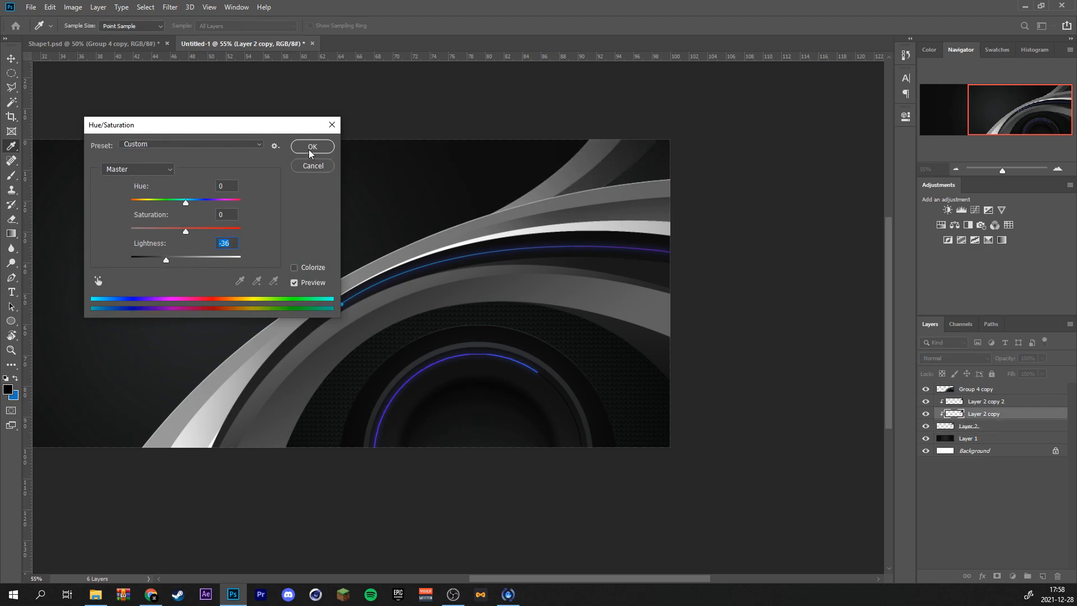
left_click(308, 150)
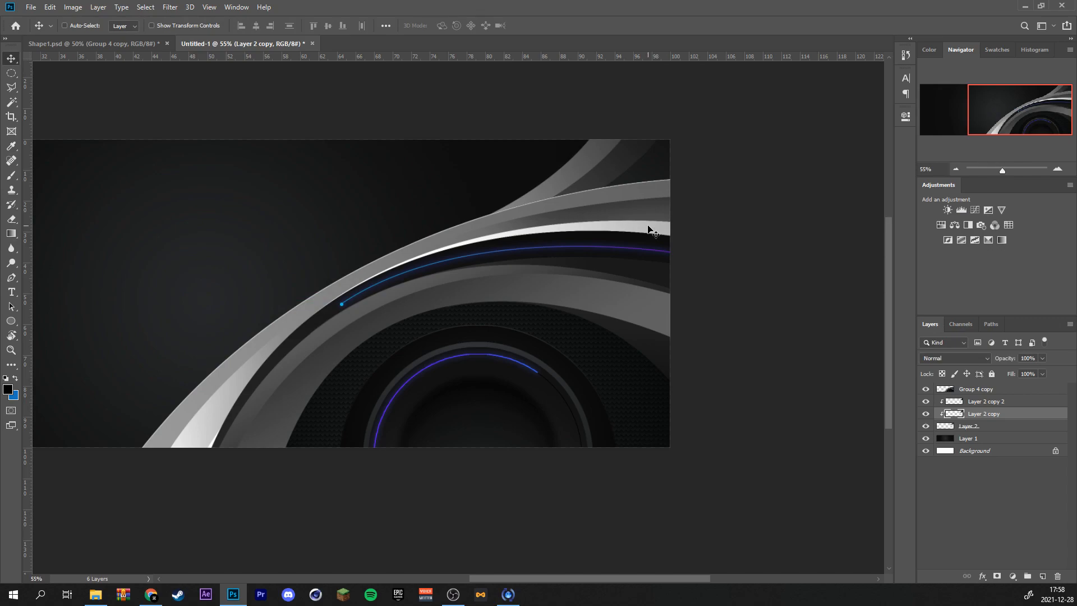
Add a new layer above Layer 2 copy 2 and ready the Brush at 5 px with 100% hardness.
left_click(1004, 402)
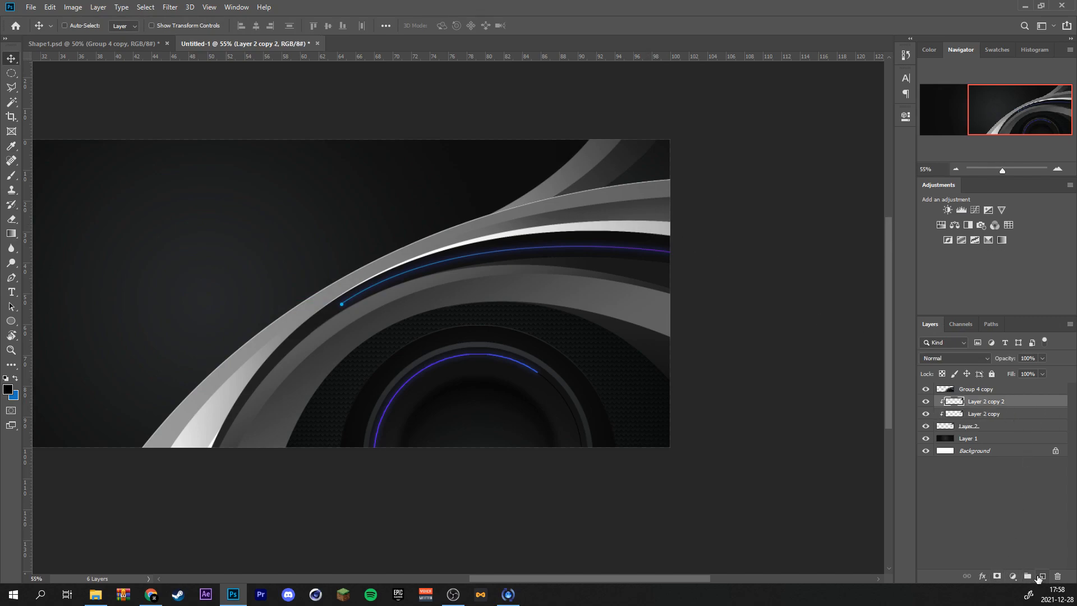
left_click(1039, 578)
left_click(11, 175)
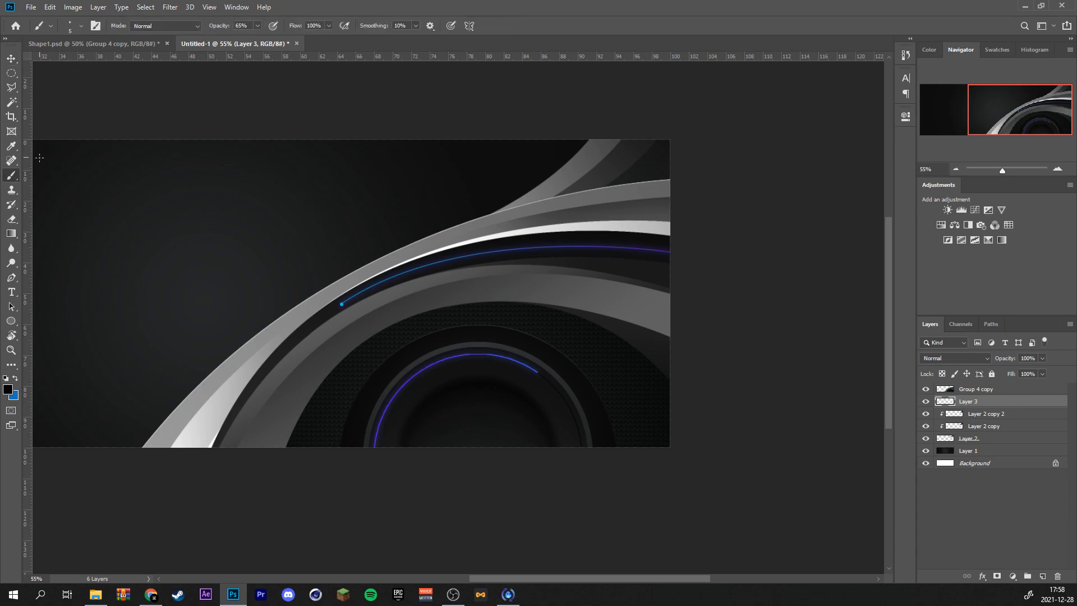
left_click(71, 28)
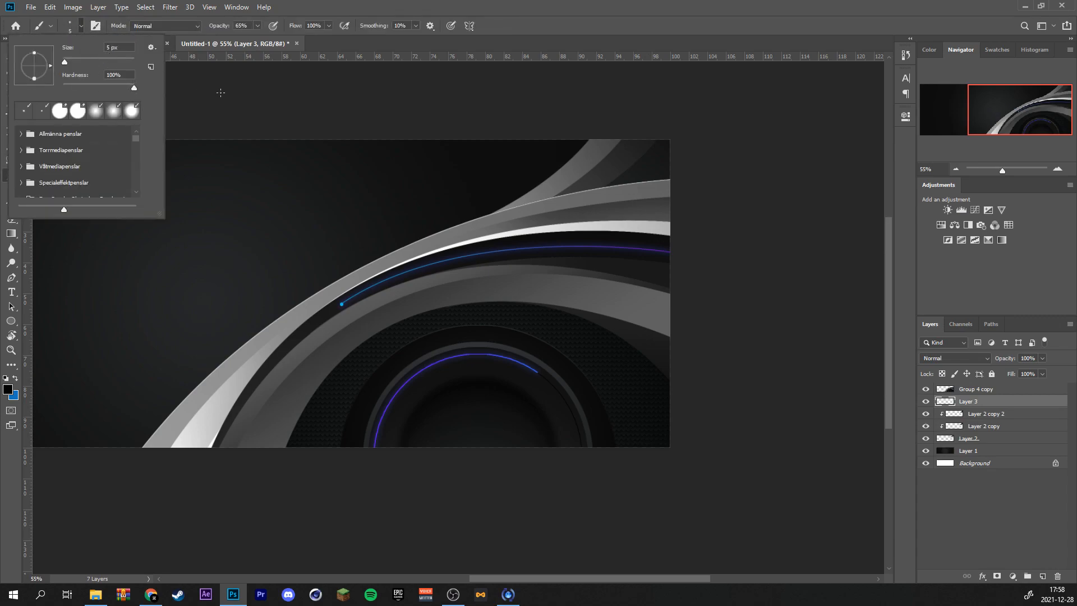
left_click(219, 96)
Draw an open curved Pen path through the corner shape's outer band, from above the canvas down to the large arc's edge.
scroll(629, 141, "up", 5)
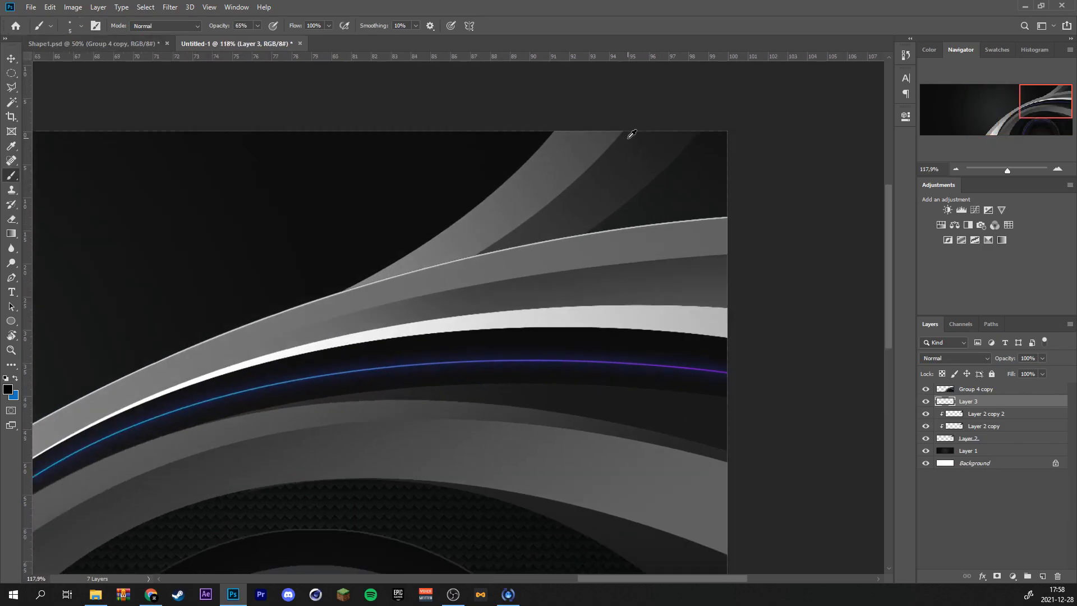
key("p")
left_click(576, 126)
left_click_drag(370, 289, 308, 305)
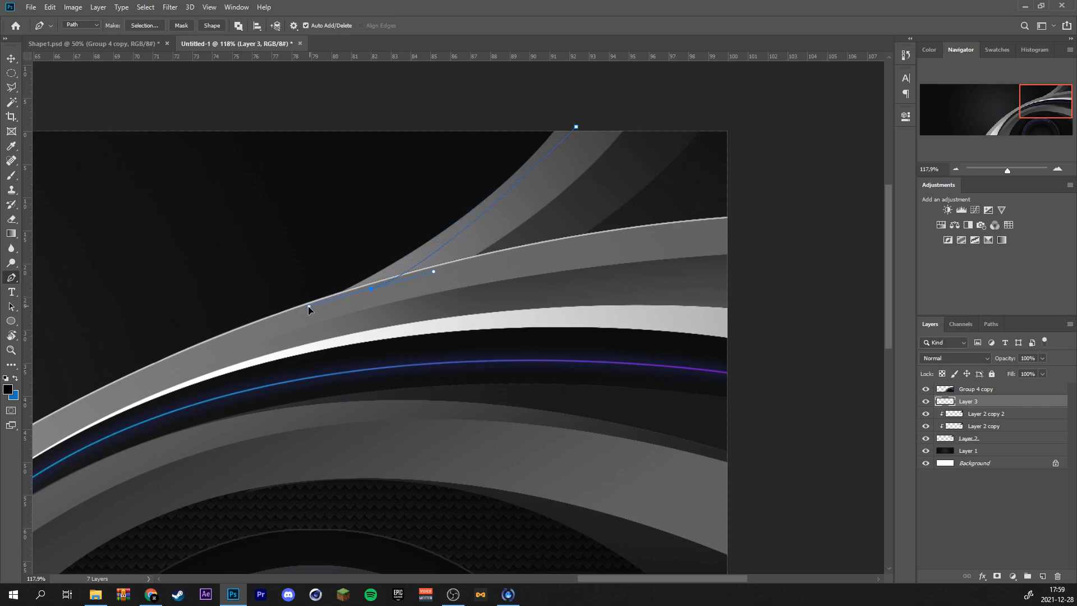
left_click_drag(241, 340, 239, 342)
left_click_drag(372, 290, 362, 291)
Try stroking the curved path with the 5 px Brush without simulated pressure, and remove the path.
right_click(497, 210)
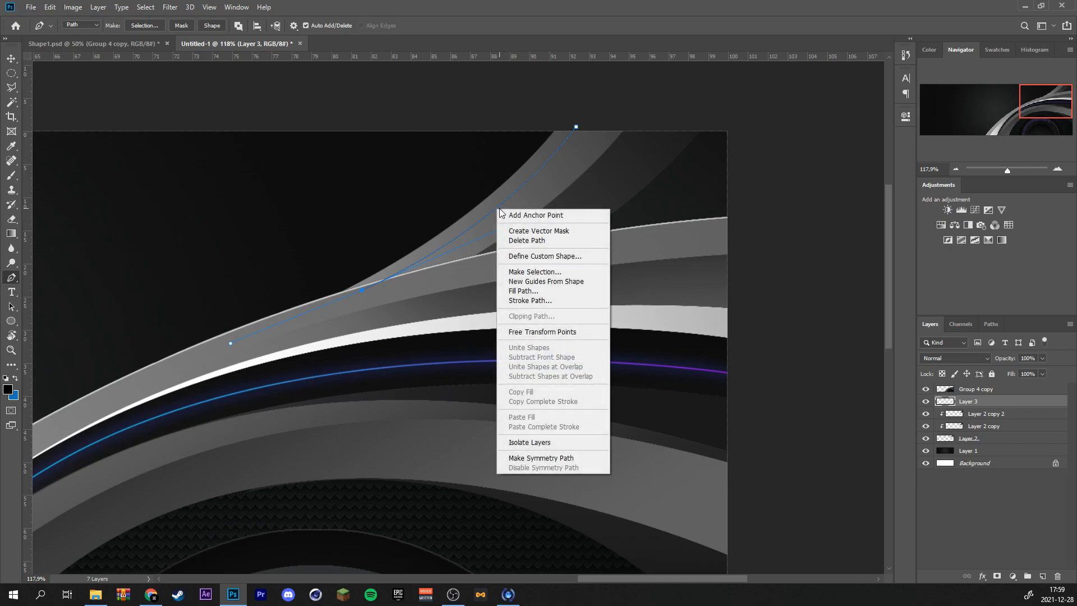
left_click(554, 301)
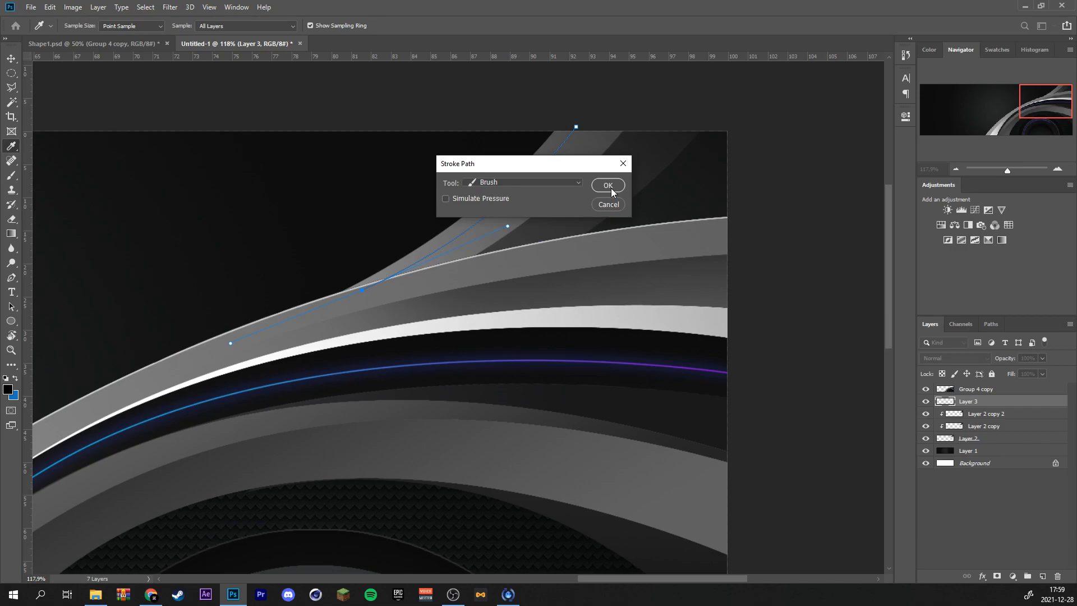
left_click(611, 188)
key("Delete")
scroll(608, 219, "down", 7)
scroll(625, 209, "up", 5)
scroll(622, 209, "up", 1)
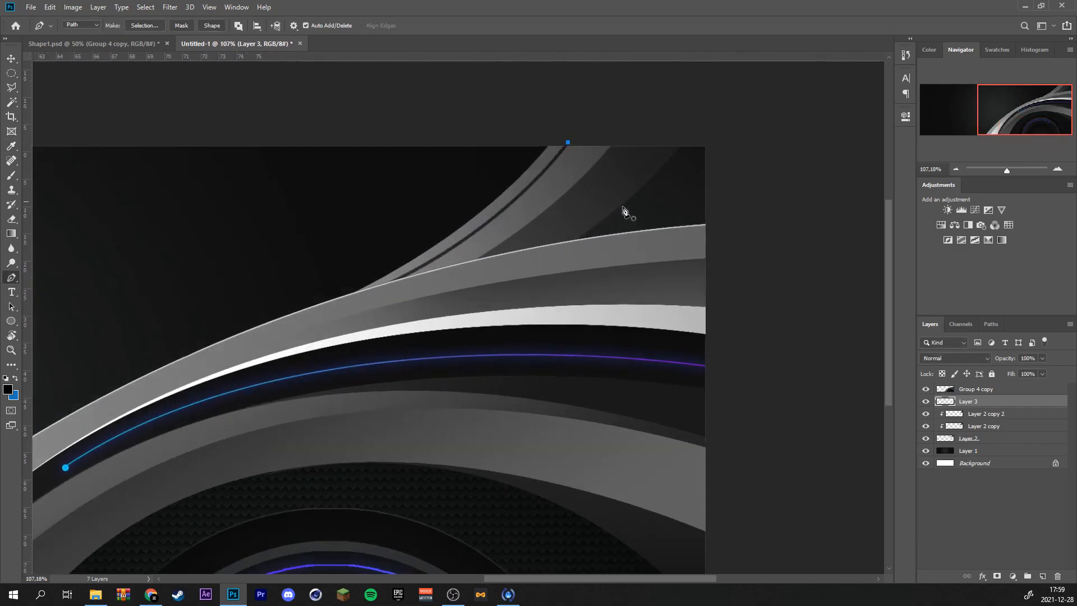
Bring back the unstroked curved path and stroke it on Layer 3 with a thinner black brush.
left_click_drag(373, 290, 254, 338)
left_click(12, 176)
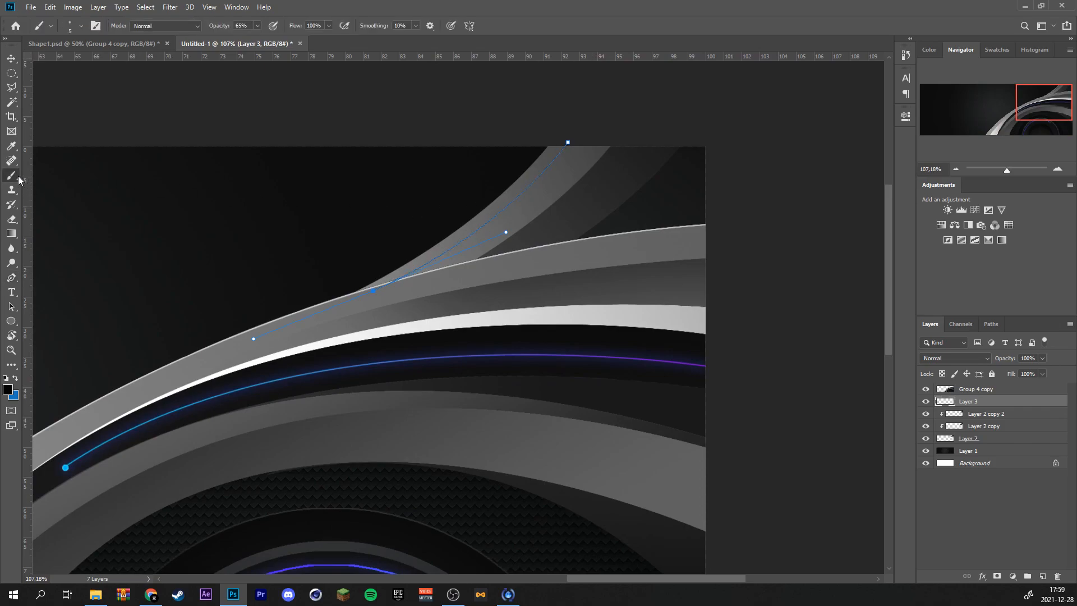
left_click(81, 26)
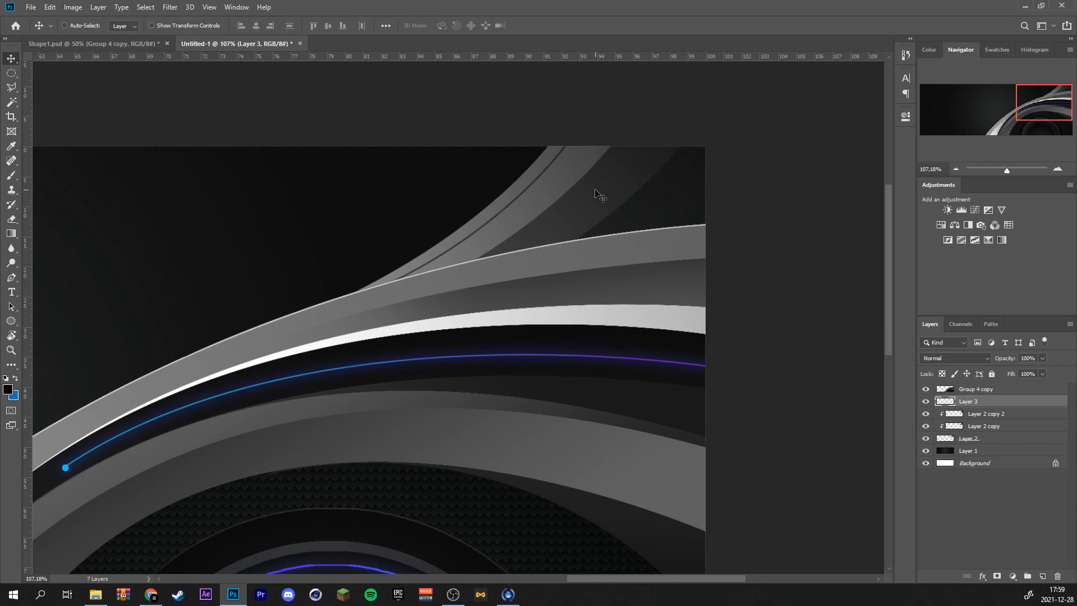
Duplicate the thin curved corner line onto the adjacent inner band and raise the copy's lightness to +67 with Hue/Saturation.
left_click_drag(555, 194, 628, 200)
key("ctrl")
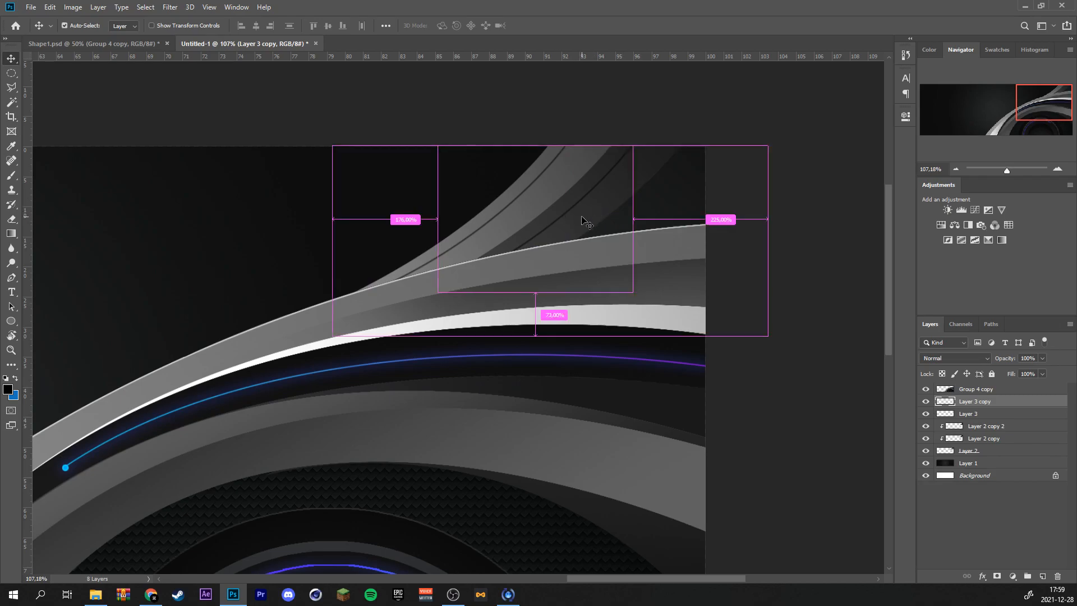
key("ctrl+u")
left_click(224, 262)
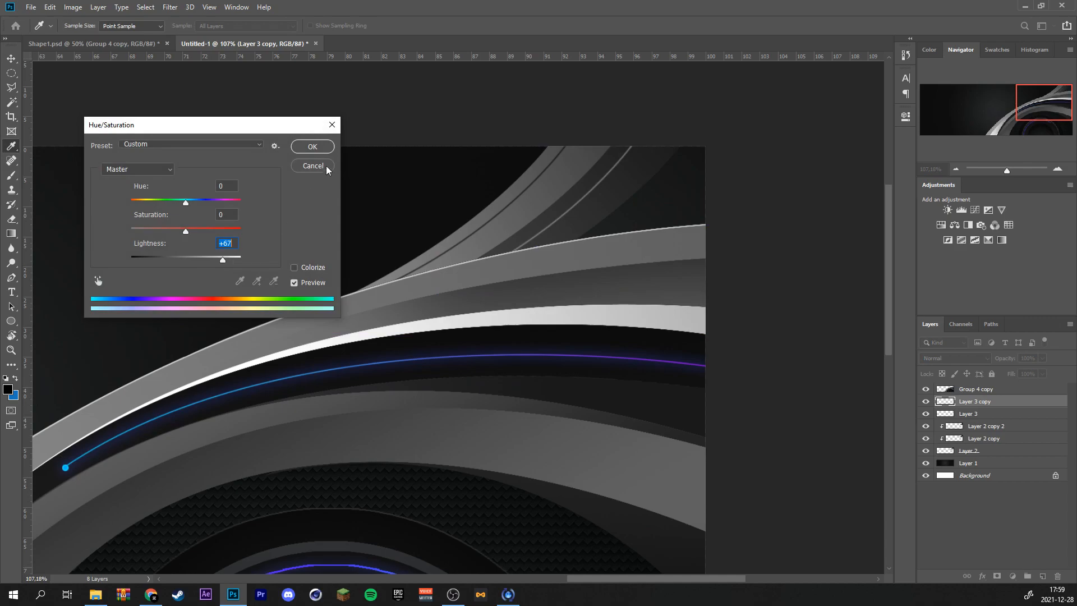
key("Return")
Place another copy of the line on the dark band nearest the corner, with a blue-to-purple Gradient Overlay and an Outer Glow.
key("ctrl+j")
left_click_drag(562, 216, 636, 217)
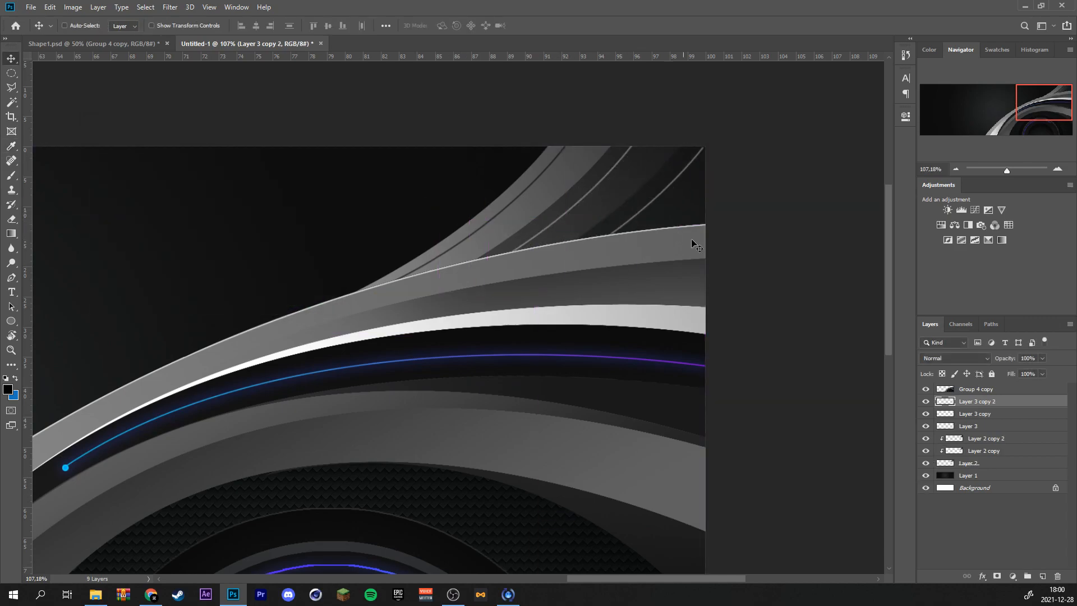
double_click(1011, 402)
left_click(106, 204)
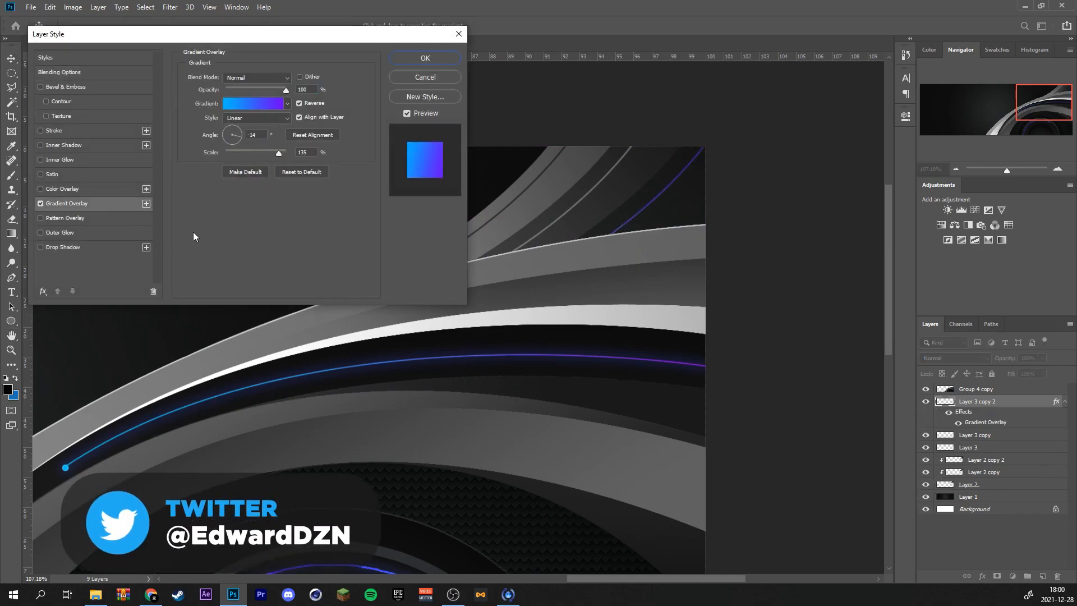
left_click(96, 233)
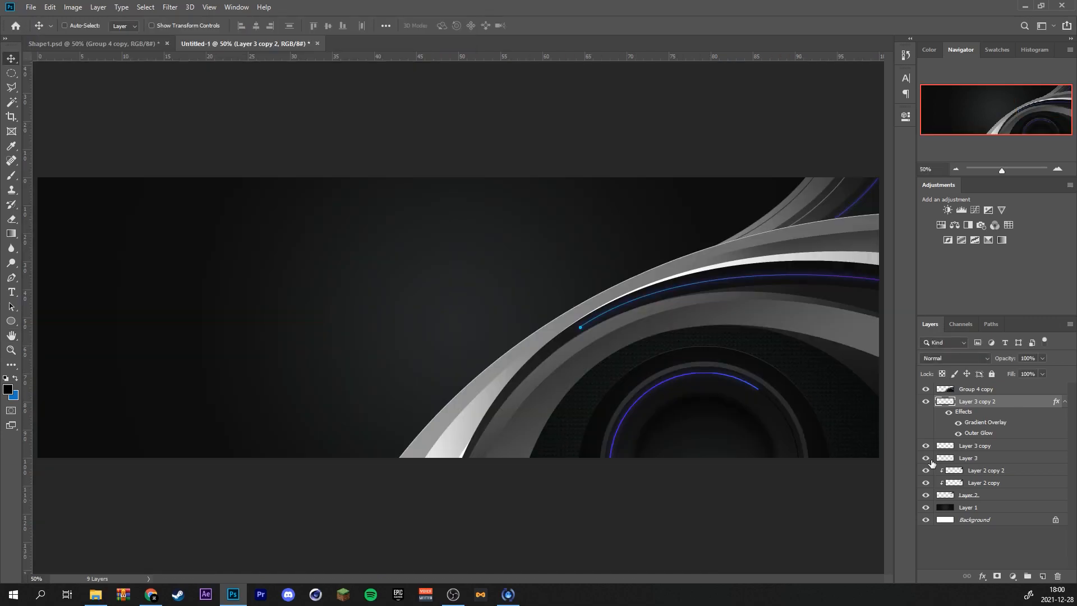
Group the corner shape layers from Layer 3 copy 2 down to Layer 2 and clip a Curves adjustment to the group.
left_click(1017, 500, "shift")
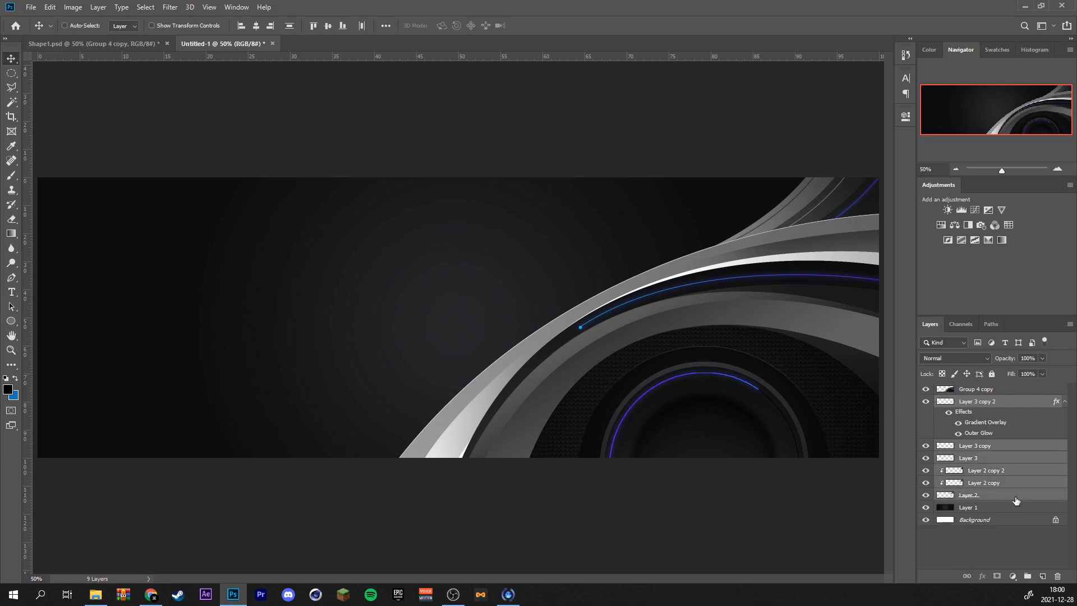
key("ctrl+g")
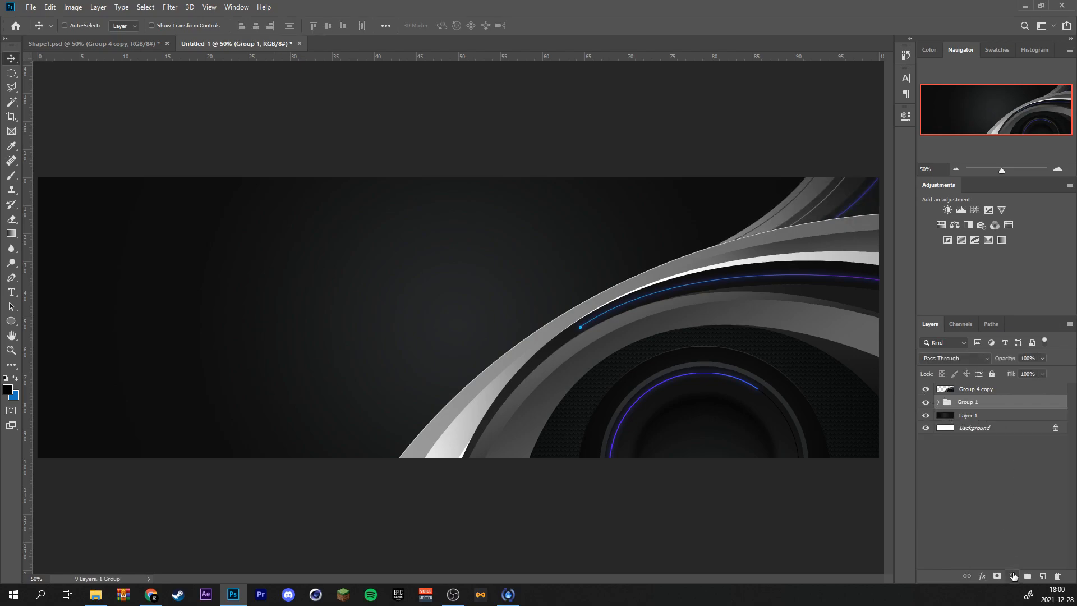
left_click(1013, 576)
left_click(1004, 438)
right_click(1020, 408)
left_click(945, 322)
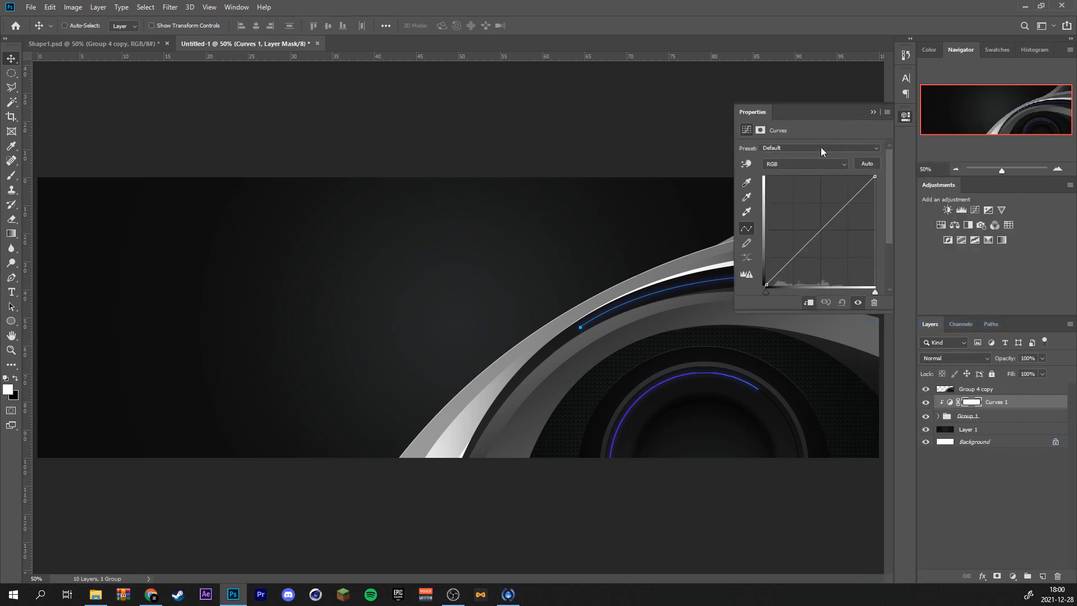
Darken the corner shape by pulling the shadow part of the clipped Curves adjustment slightly down.
left_click_drag(752, 113, 378, 123)
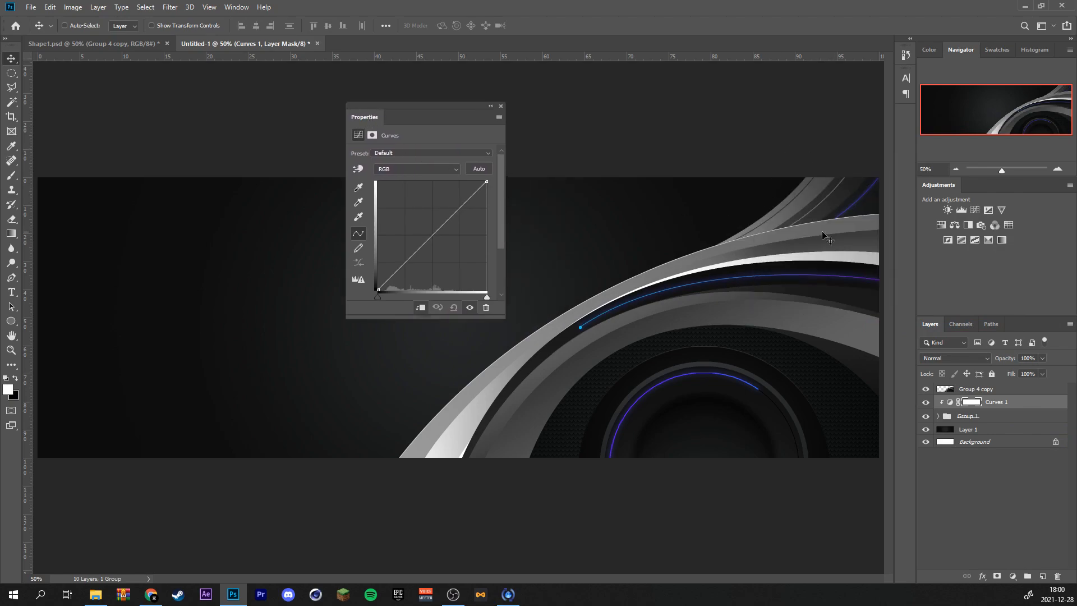
left_click_drag(403, 270, 400, 277)
left_click_drag(364, 117, 910, 111)
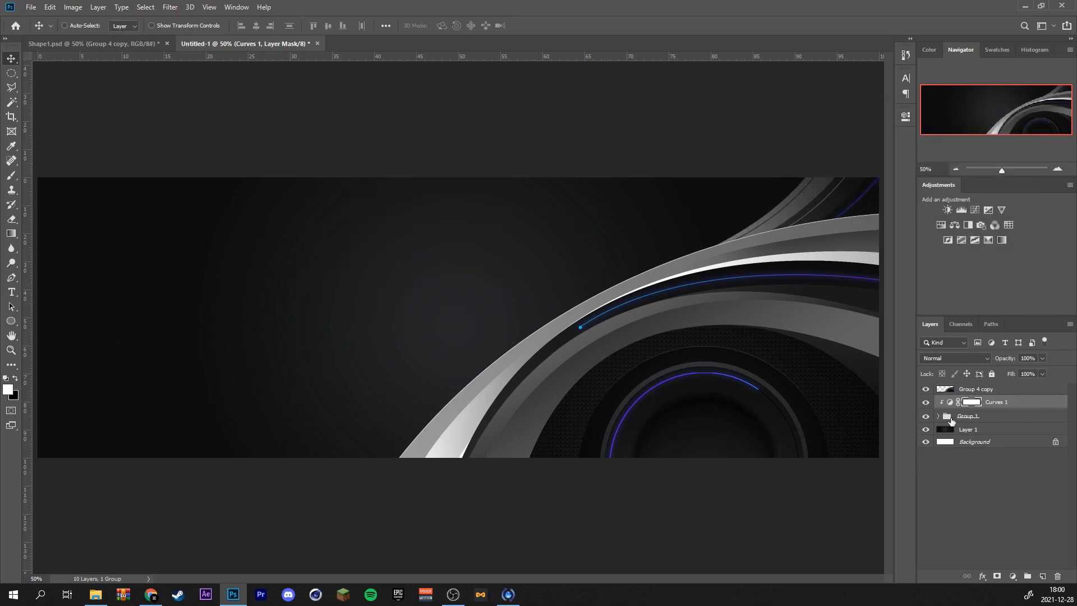
Move the glowing line layer, Layer 3 copy 2, out of Group 1 to above the Curves adjustment.
left_click(939, 416)
left_click_drag(987, 431, 1002, 397)
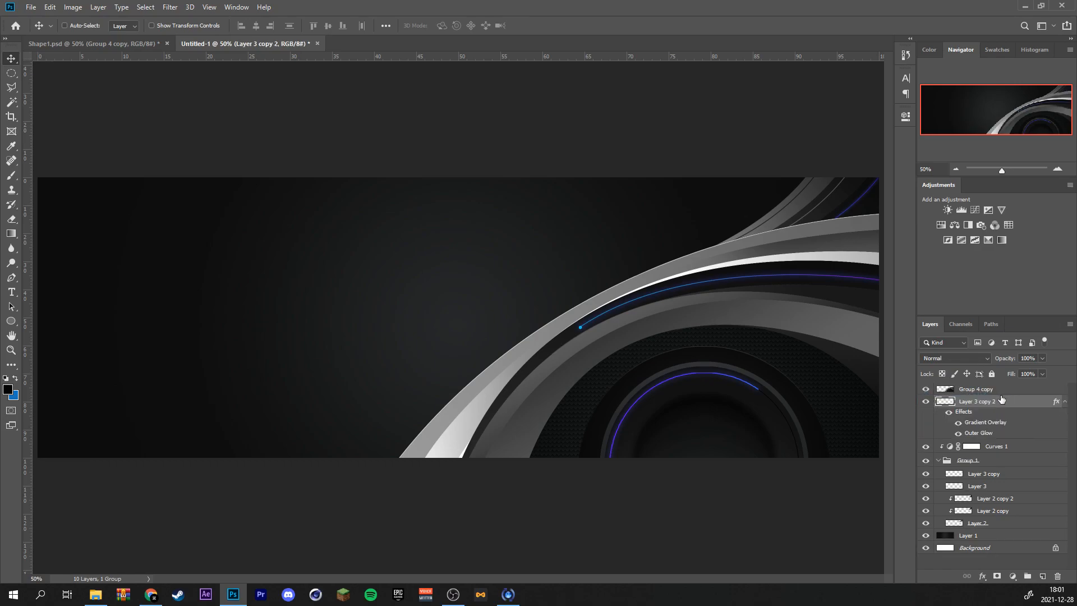
left_click(941, 460)
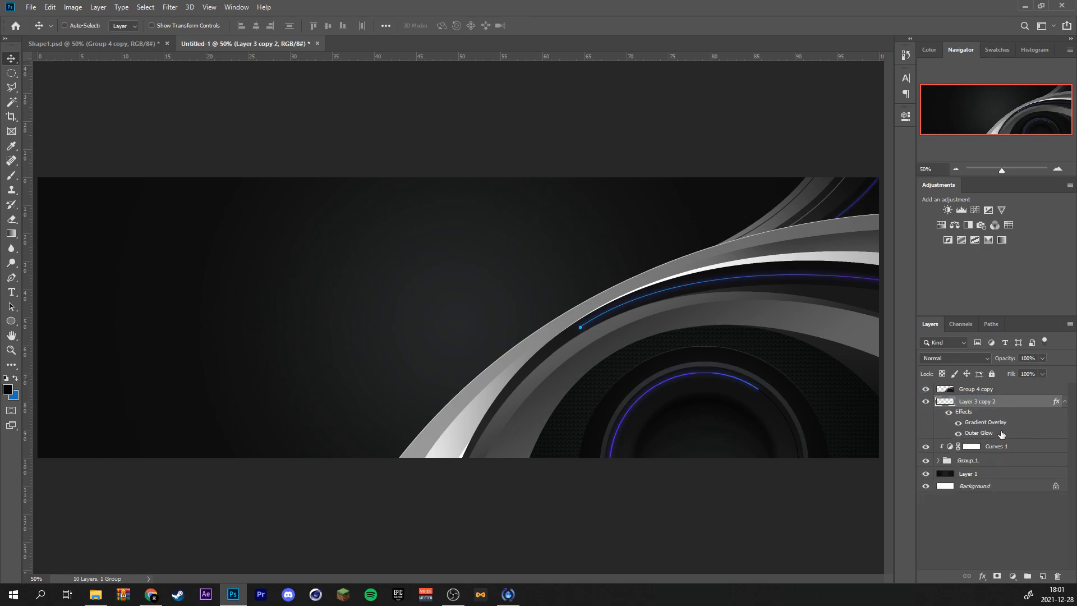
Group Layer 3 copy 2, Curves 1 and Group 1 together, and check the new group by toggling its visibility.
left_click(998, 461, "shift")
key("ctrl+g")
left_click(926, 403)
left_click(926, 402)
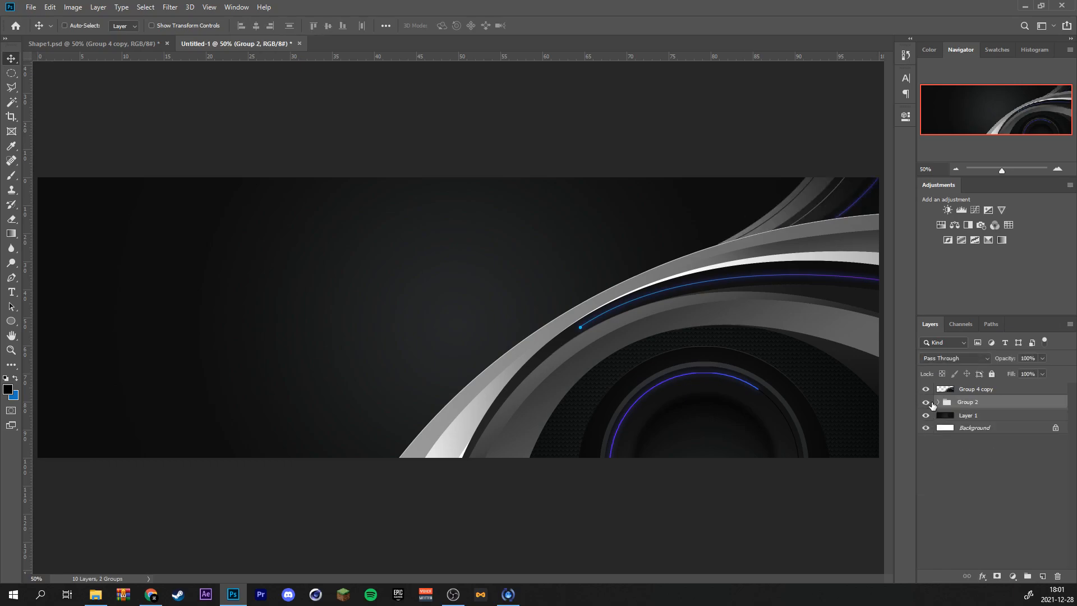
Group Group 4 copy with Group 2, duplicate the combined group and merge the duplicate into a single layer.
left_click(982, 391, "shift")
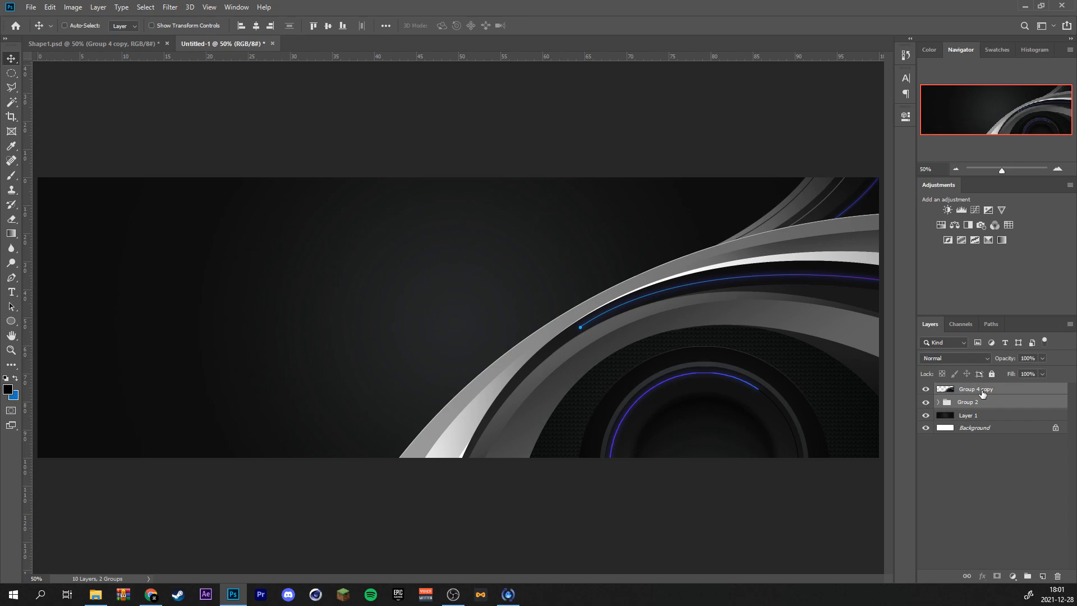
key("ctrl+g")
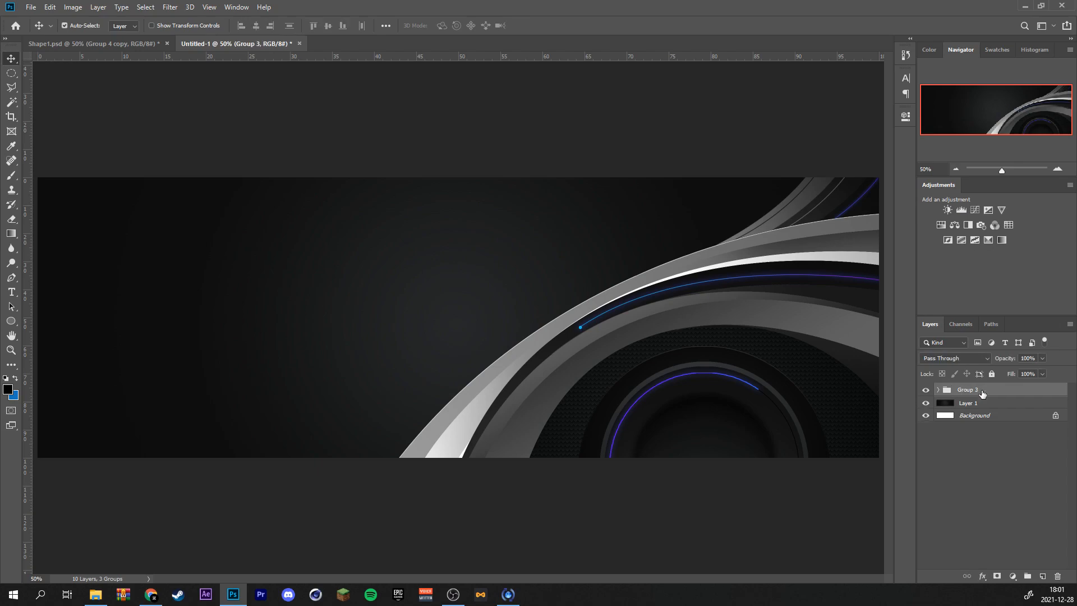
key("ctrl+j")
key("ctrl+e")
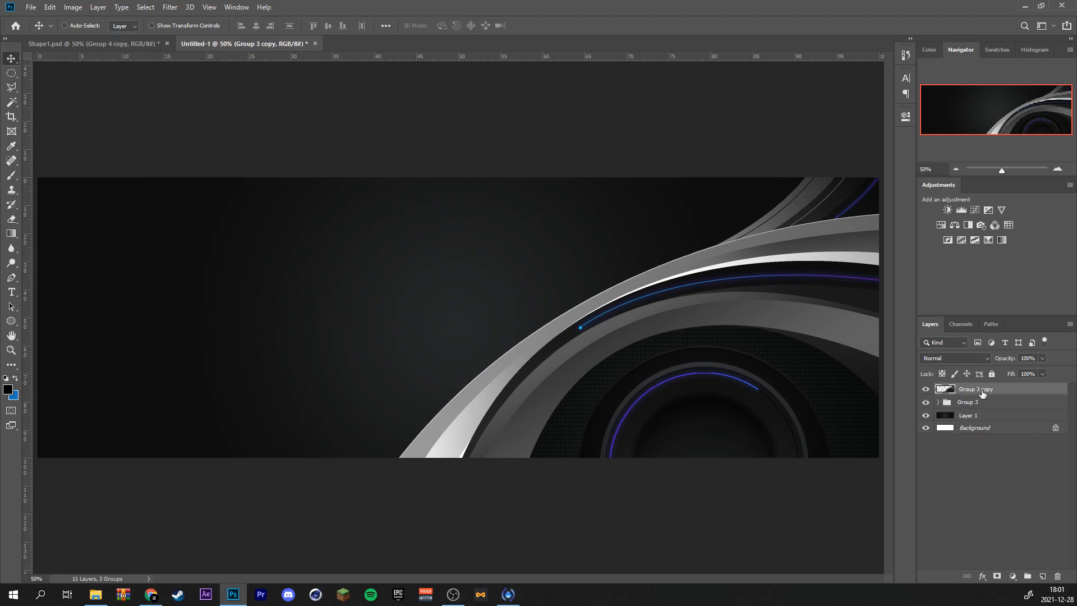
Rotate the merged copy 180° and position it against the banner's upper-left side, mirroring the original shapes.
key("ctrl+t")
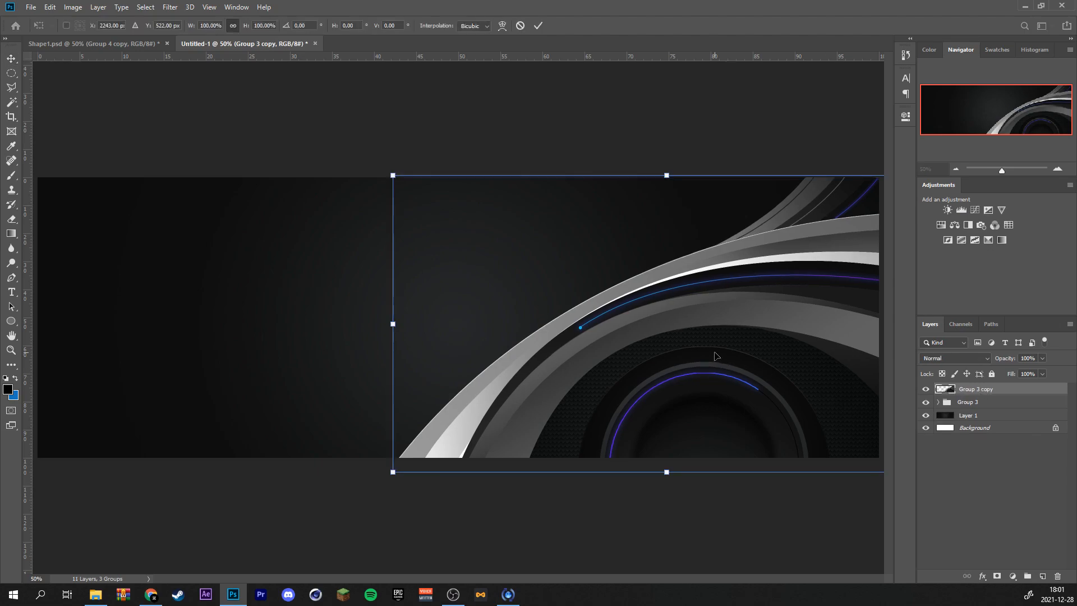
right_click(716, 356)
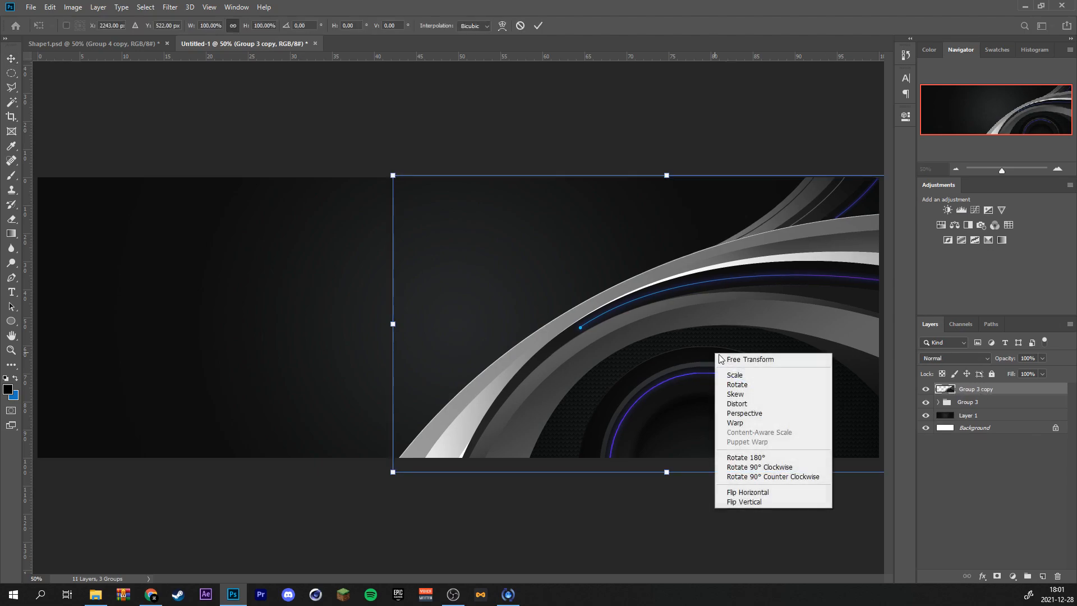
left_click(773, 457)
left_click_drag(761, 332, 341, 292)
left_click(538, 25)
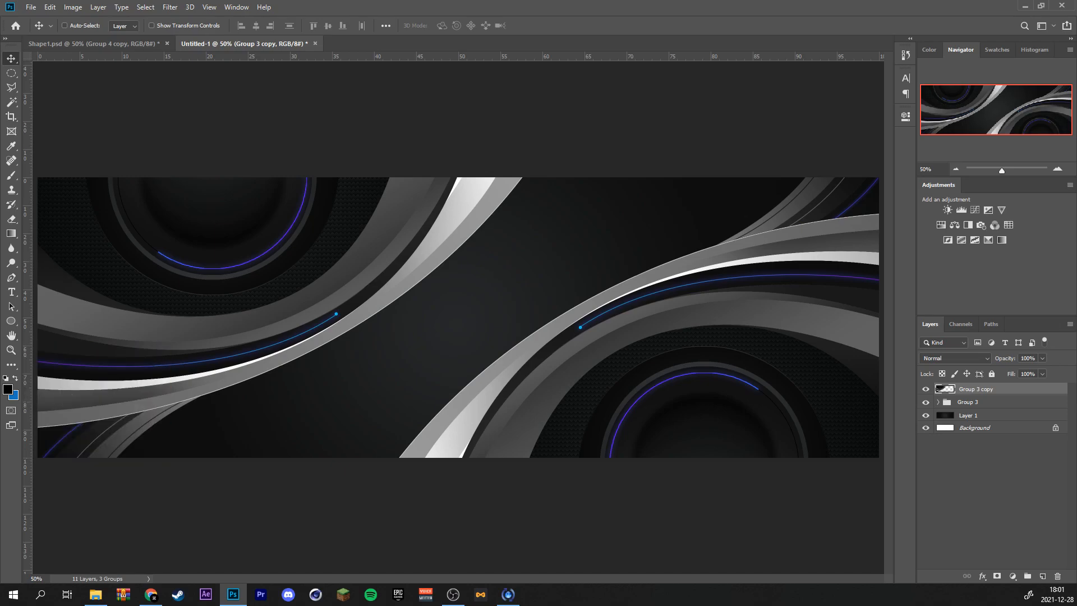
Bring the E logo file into the banner as a smart object and commit it at the canvas centre.
key("alt+Tab")
left_click_drag(558, 257, 611, 335)
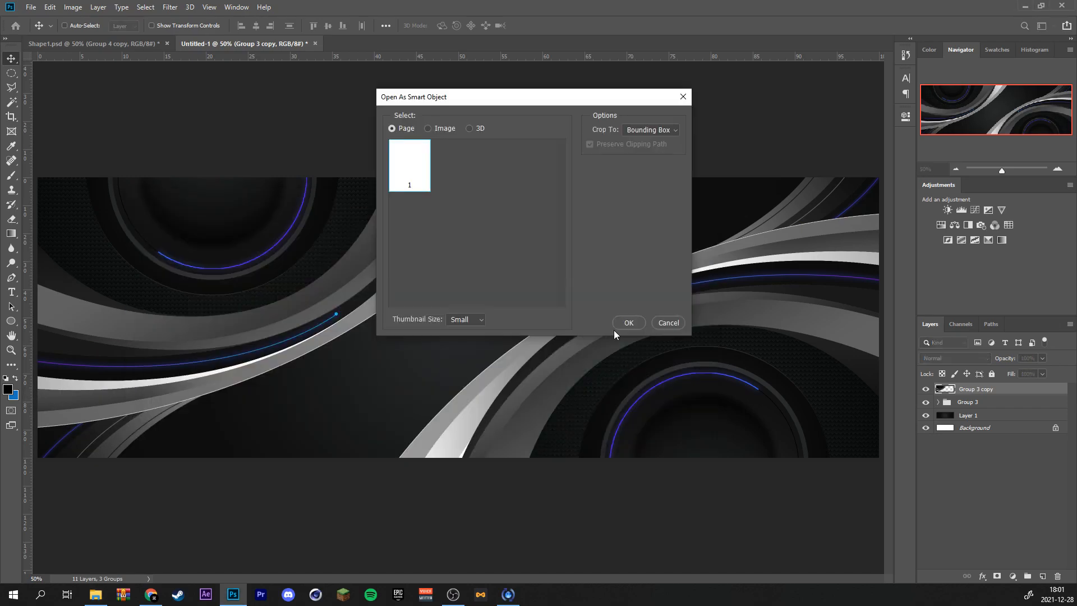
key("Return")
left_click(428, 26)
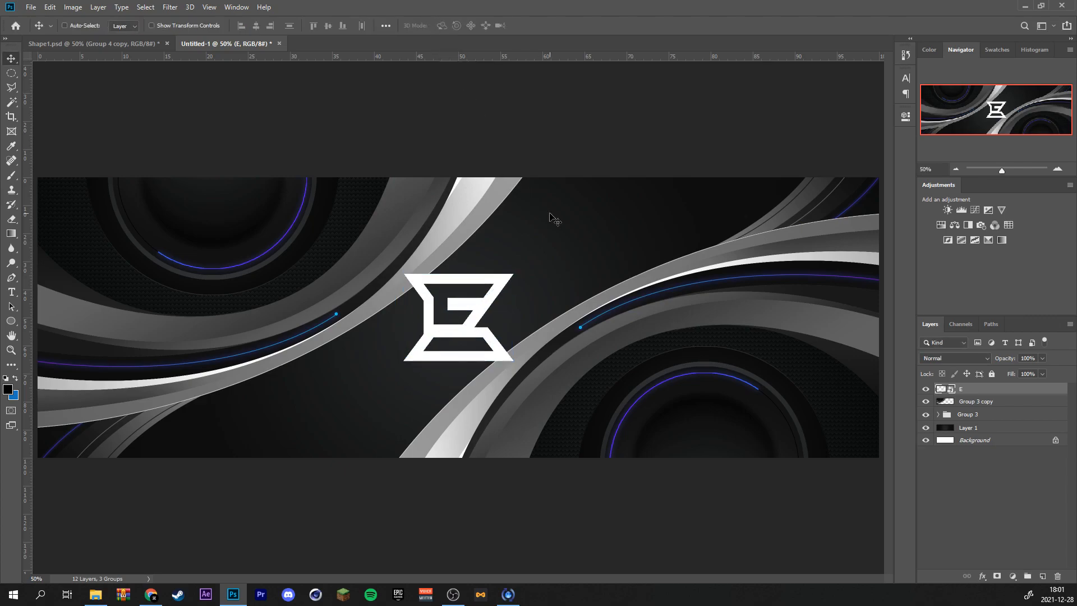
Give the E logo a black Drop Shadow with 51% opacity, 90° angle, 29 px distance, 10% spread and 29 px size.
double_click(983, 391)
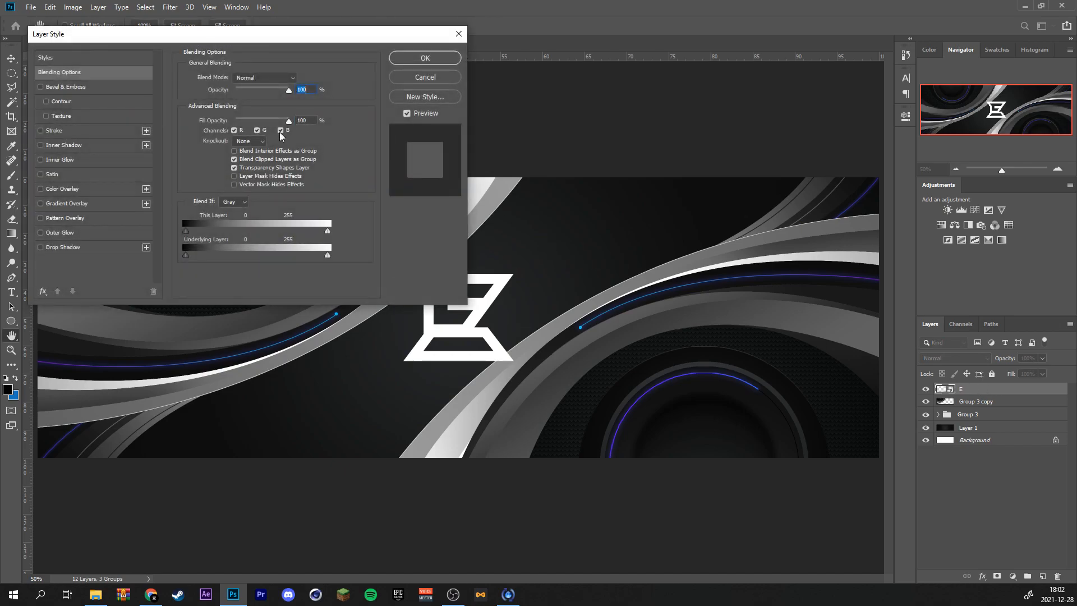
left_click(94, 250)
left_click_drag(273, 39, 193, 21)
left_click_drag(161, 111, 162, 115)
left_click(152, 125)
left_click(157, 138)
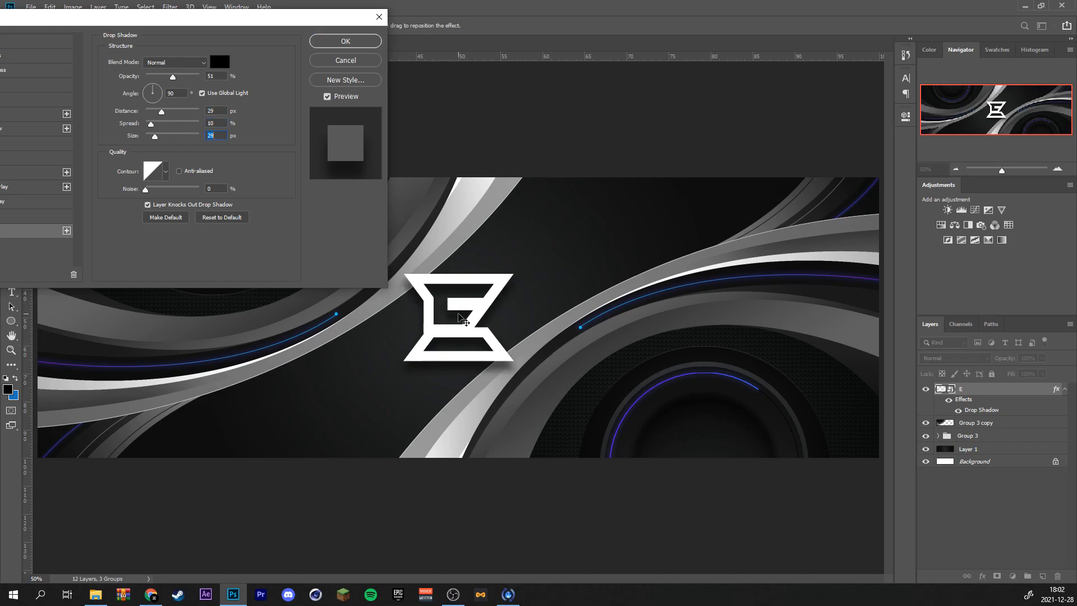
left_click_drag(172, 28, 734, 262)
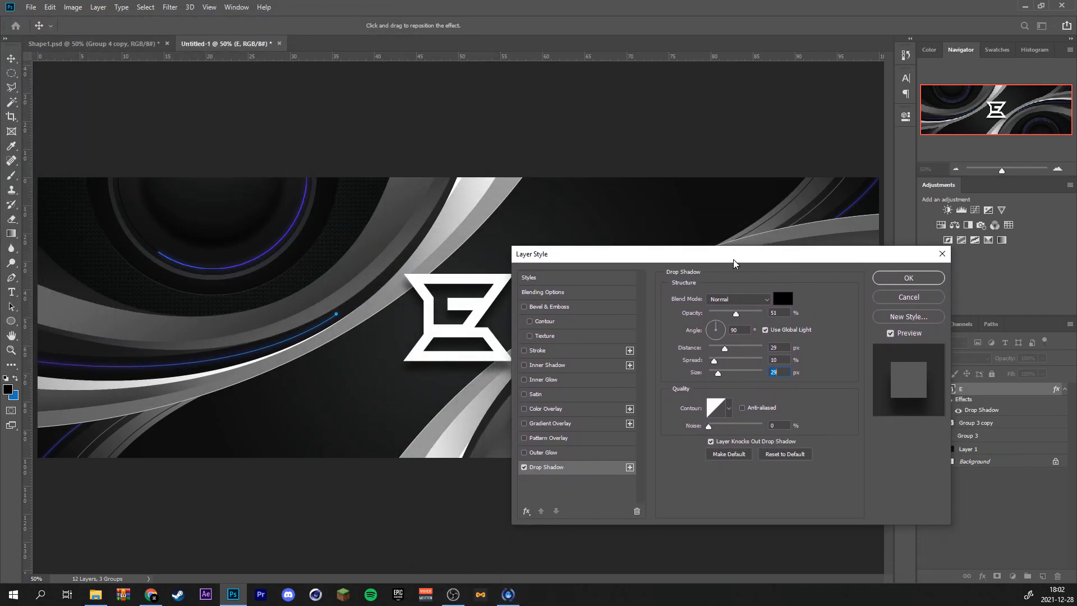
left_click(913, 277)
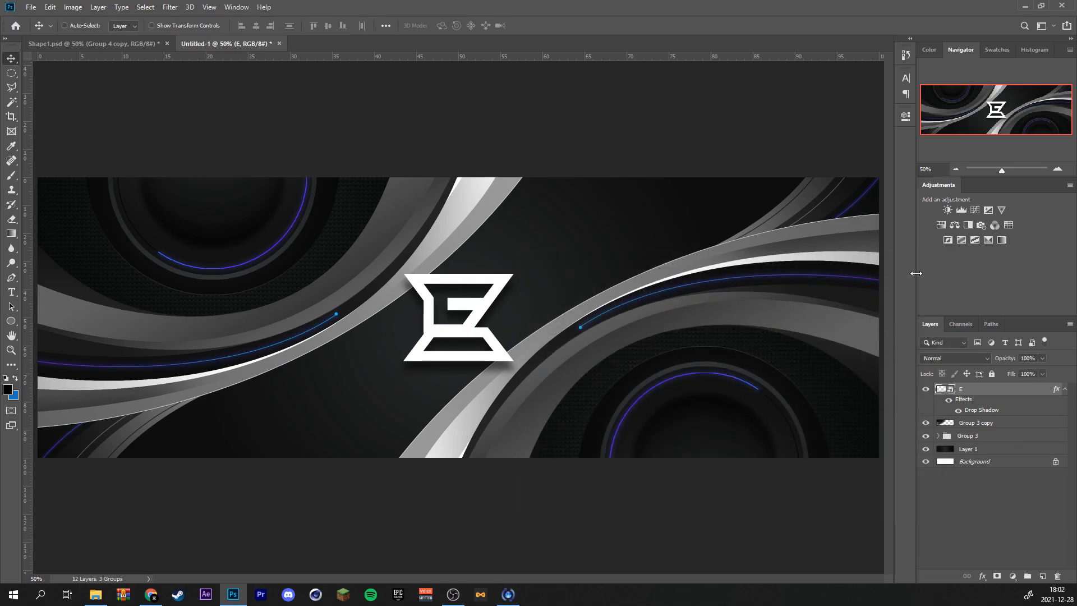
Add a smooth Inner Bevel to the E logo with 1000% depth, 2 px size and 77% white highlight opacity.
double_click(1005, 394)
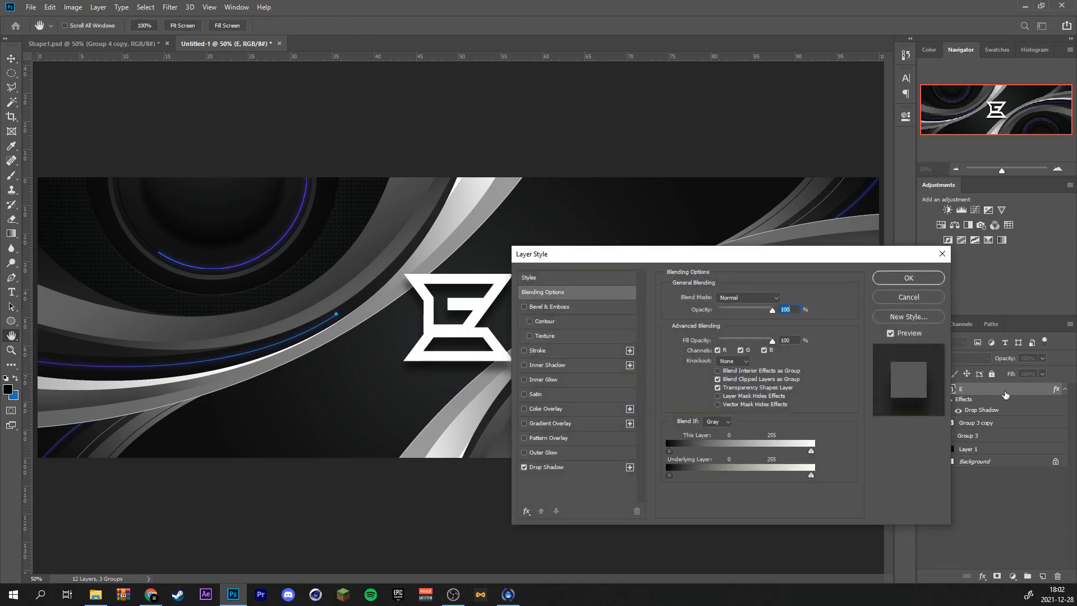
left_click_drag(600, 258, 623, 212)
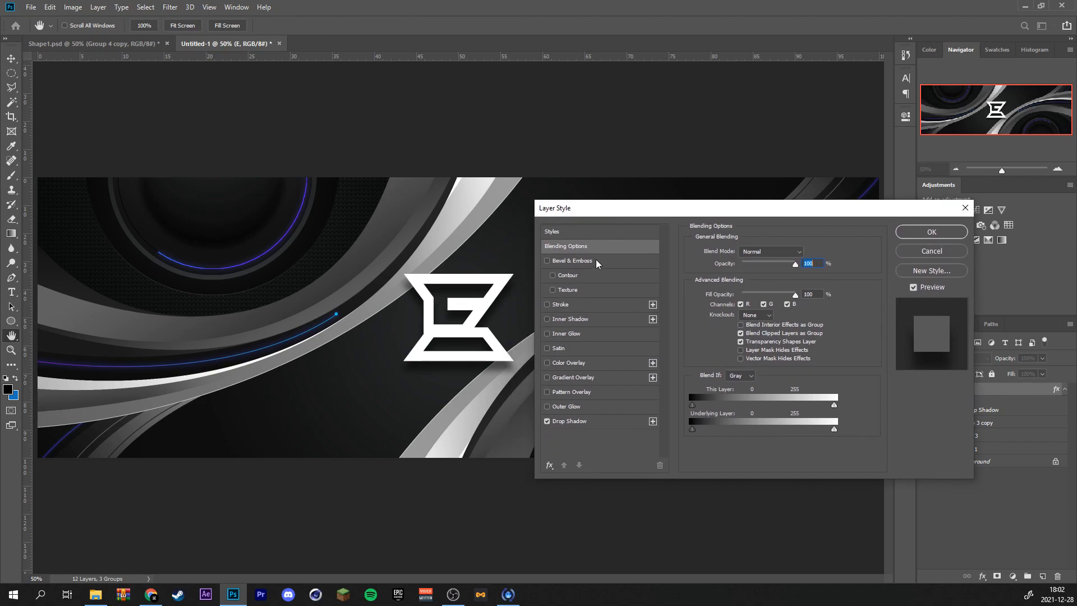
left_click(598, 261)
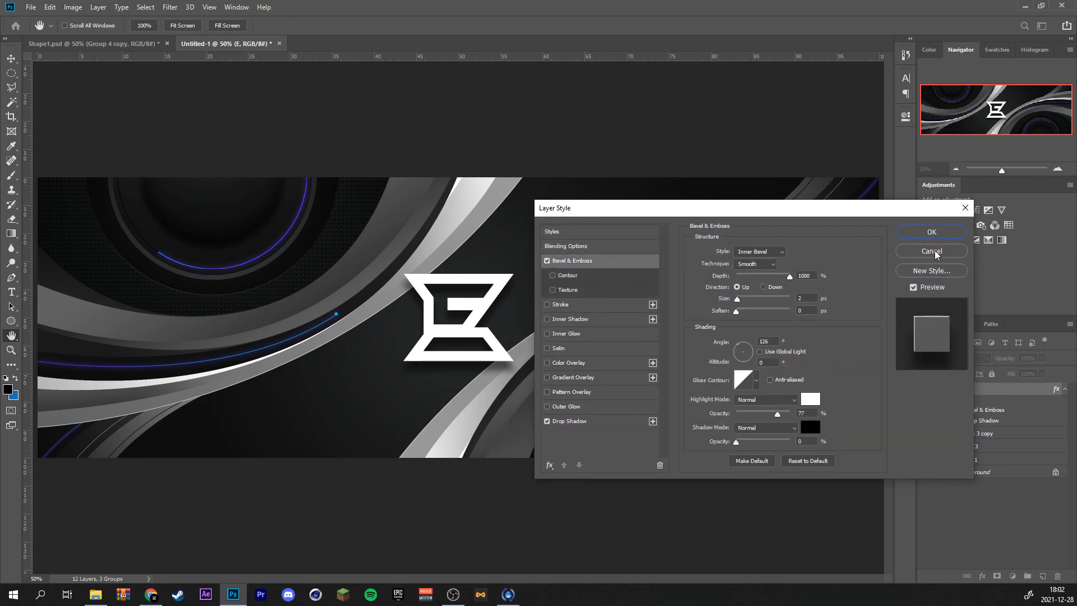
left_click(931, 233)
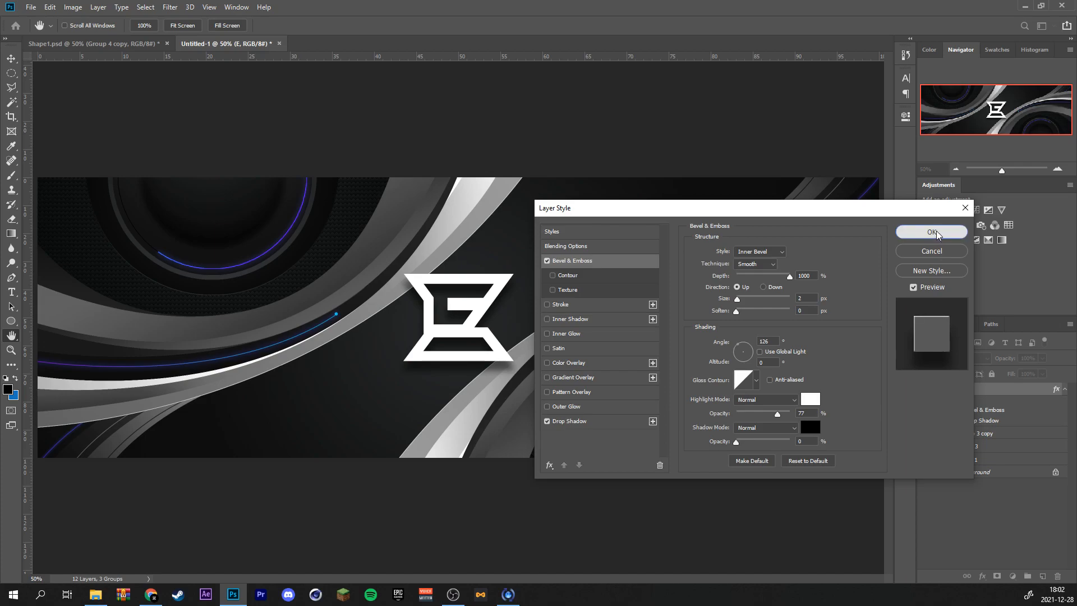
Add a new layer above the E logo and clip it to the logo.
left_click(1043, 577)
right_click(989, 393)
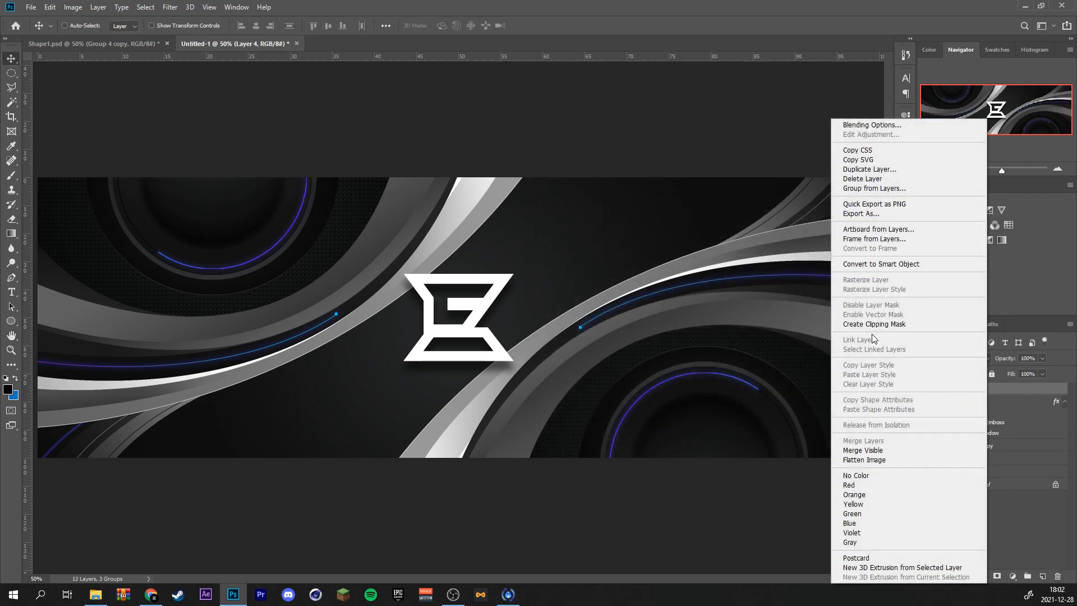
left_click(873, 324)
Shade the E logo's edges on Layer 4 with a large soft black Brush at 691 px and 65% opacity.
left_click(11, 175)
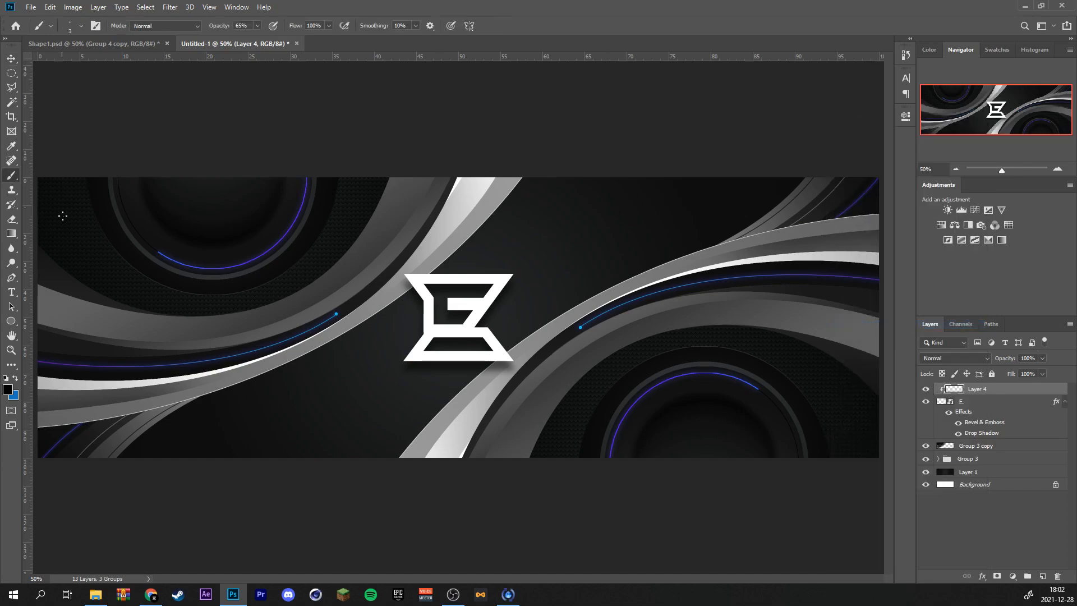
right_click(237, 317, "alt")
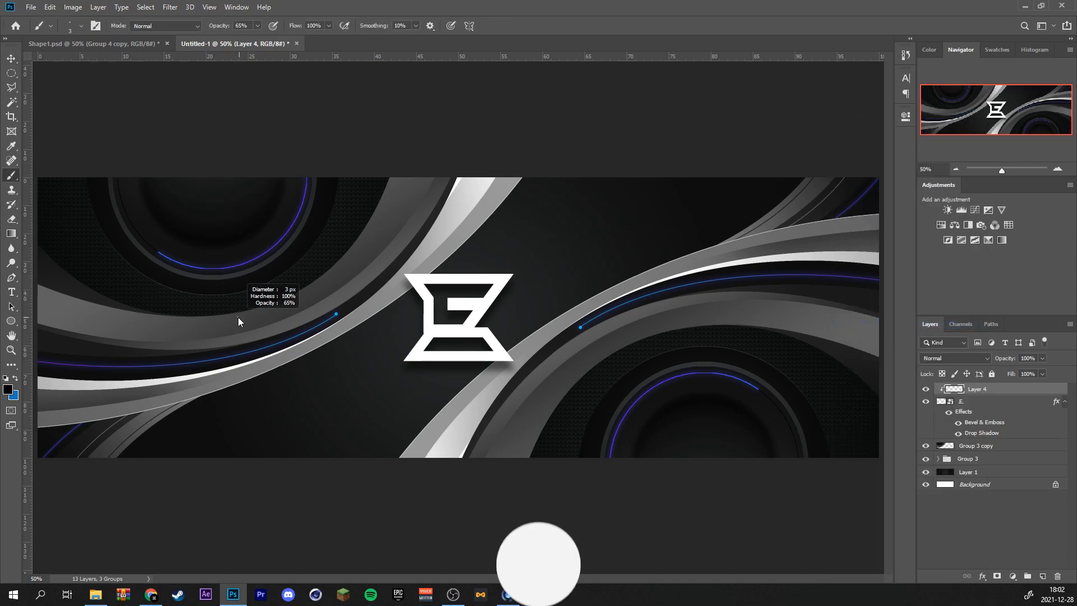
mouse_move(237, 316)
left_mouse_down()
mouse_move(373, 322)
mouse_move(318, 223)
mouse_move(309, 68)
mouse_move(265, 315)
mouse_move(277, 119)
mouse_move(272, 185)
left_mouse_up()
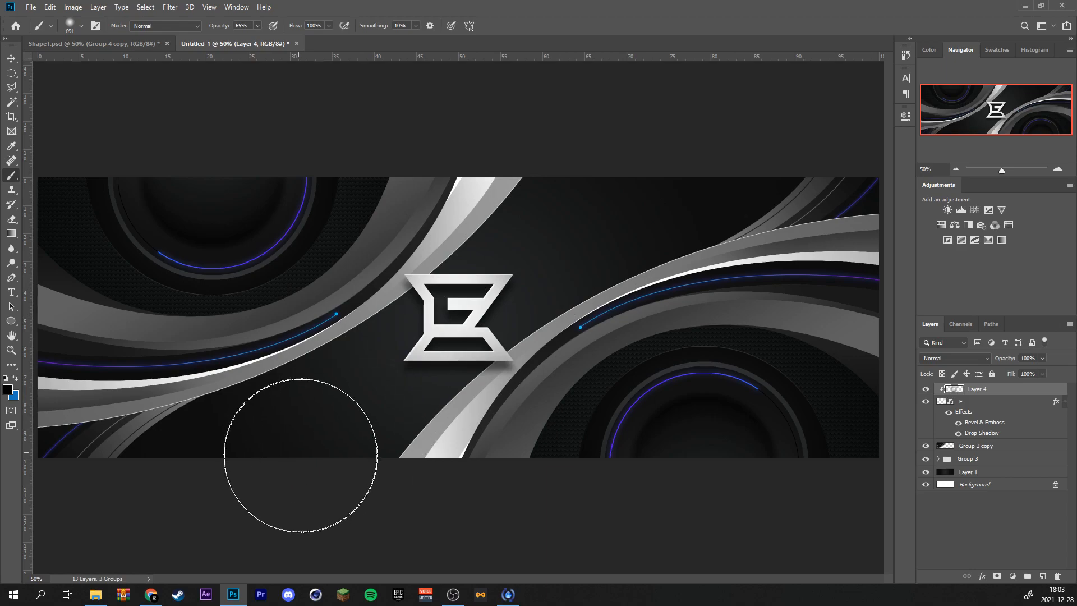
scroll(554, 314, "up", 3)
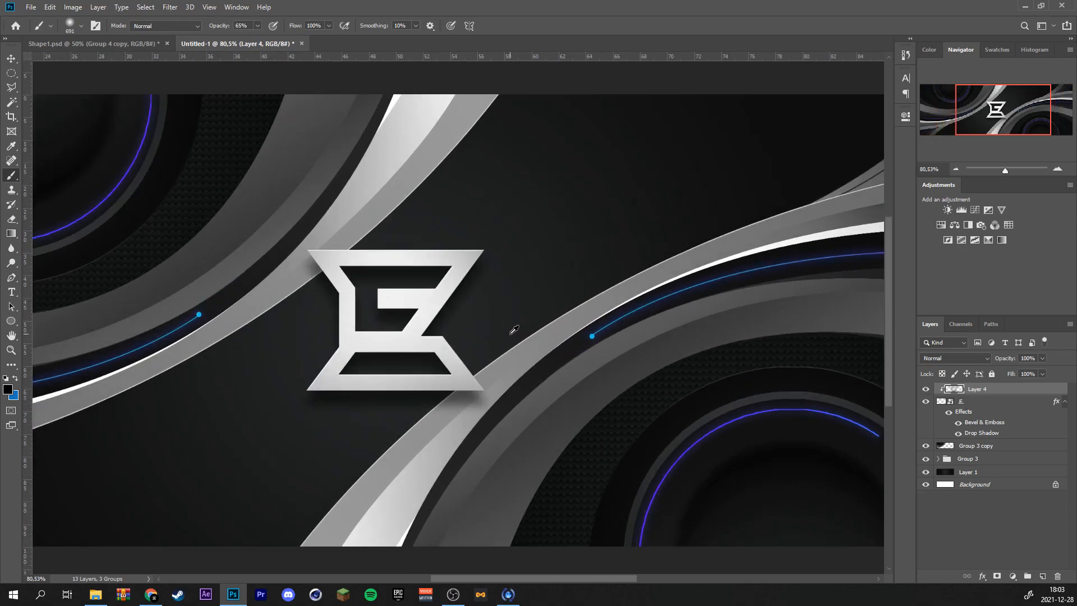
key("v")
scroll(437, 350, "down", 4)
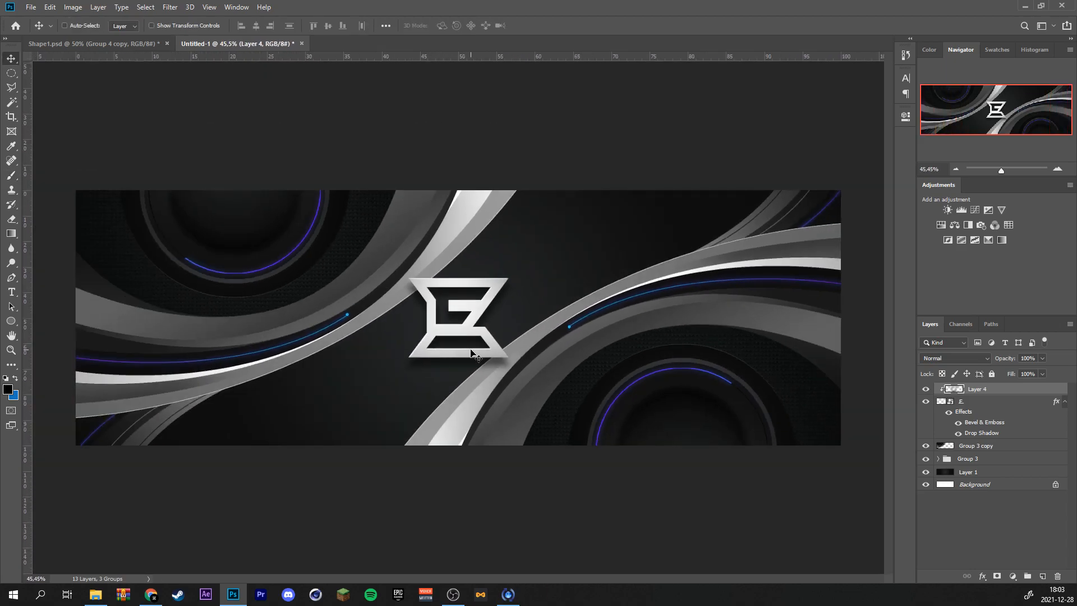
Add a new layer directly above Layer 1, beneath Group 3.
scroll(474, 353, "up", 2)
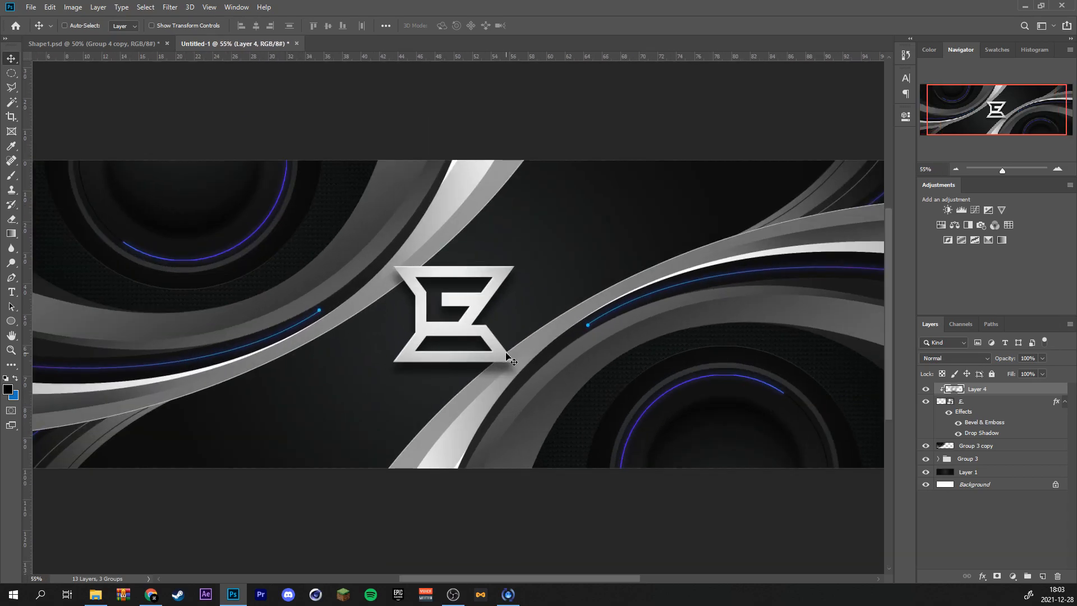
key("b")
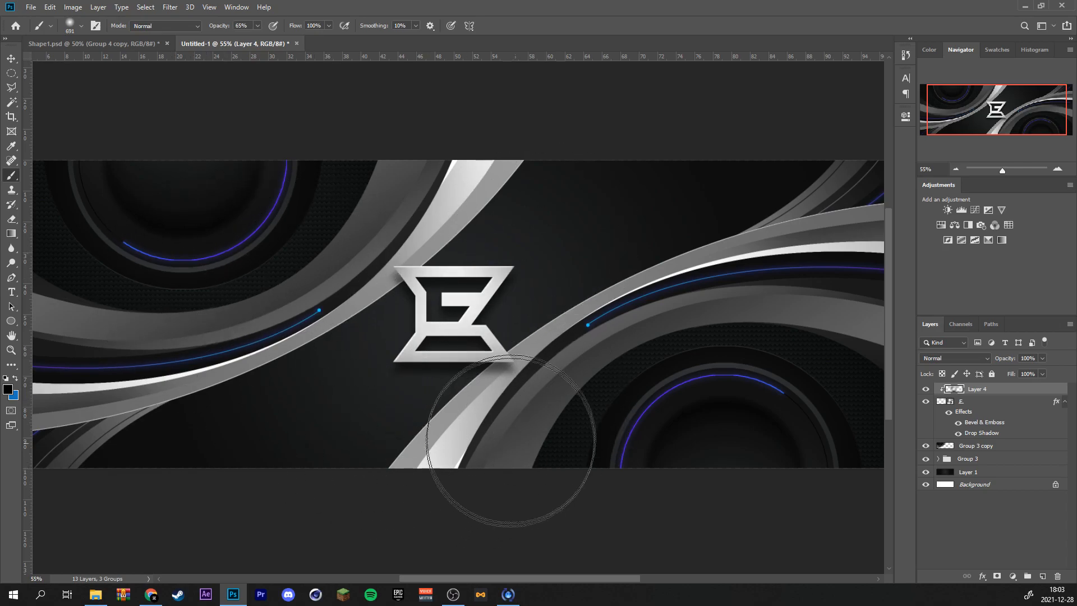
key("ctrl+minus")
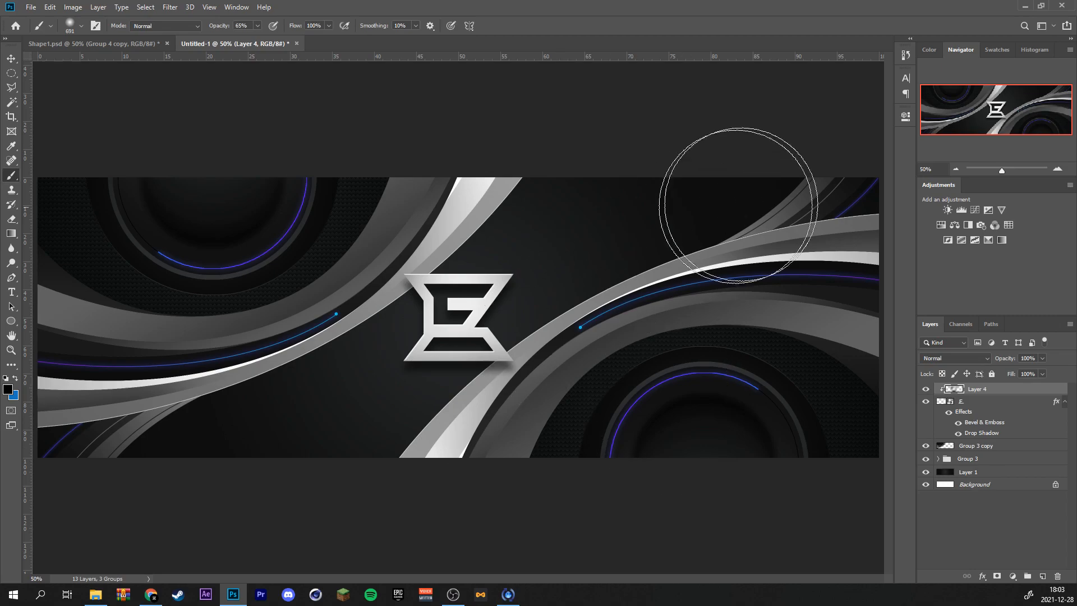
left_click(998, 471)
left_click(1042, 576)
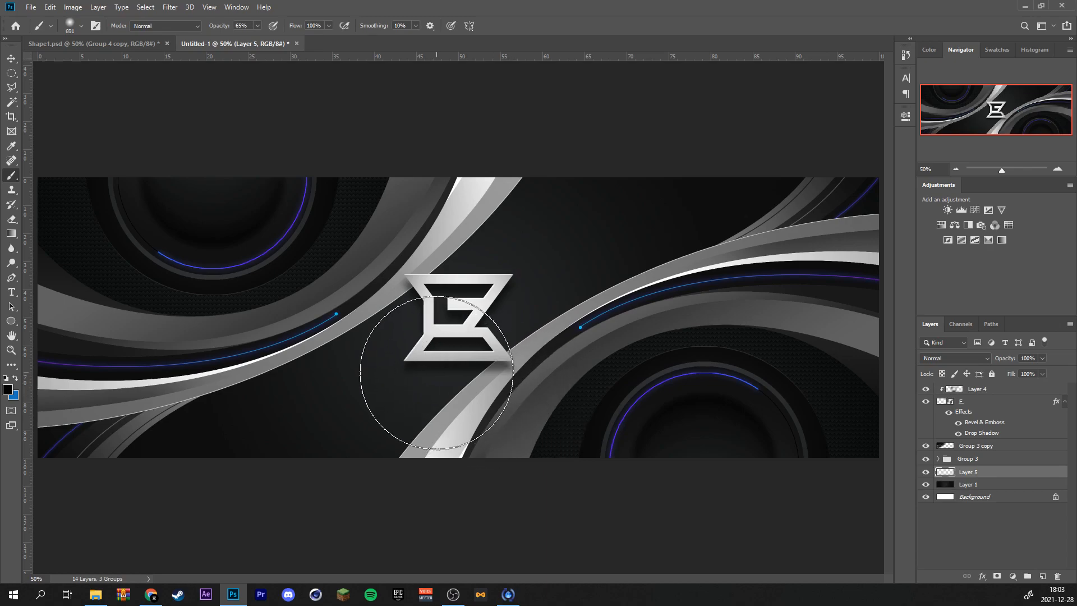
Outline a closed diagonal band with a wavy upper edge behind the logo using the Pen tool, and fill it black on Layer 5.
key("p")
left_click(663, 178)
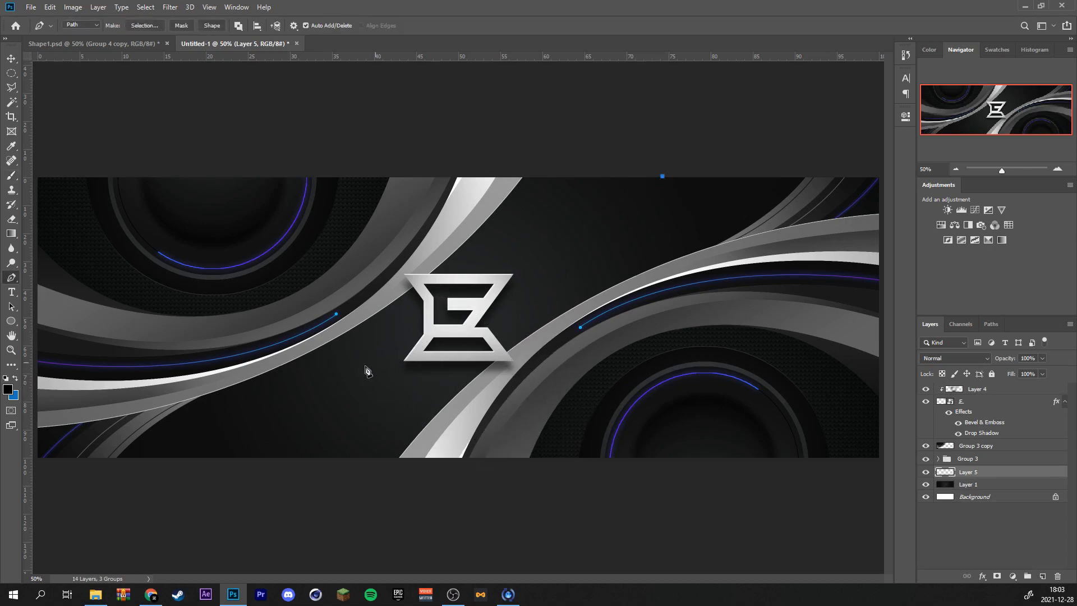
left_click_drag(451, 321, 333, 381)
left_click(238, 479)
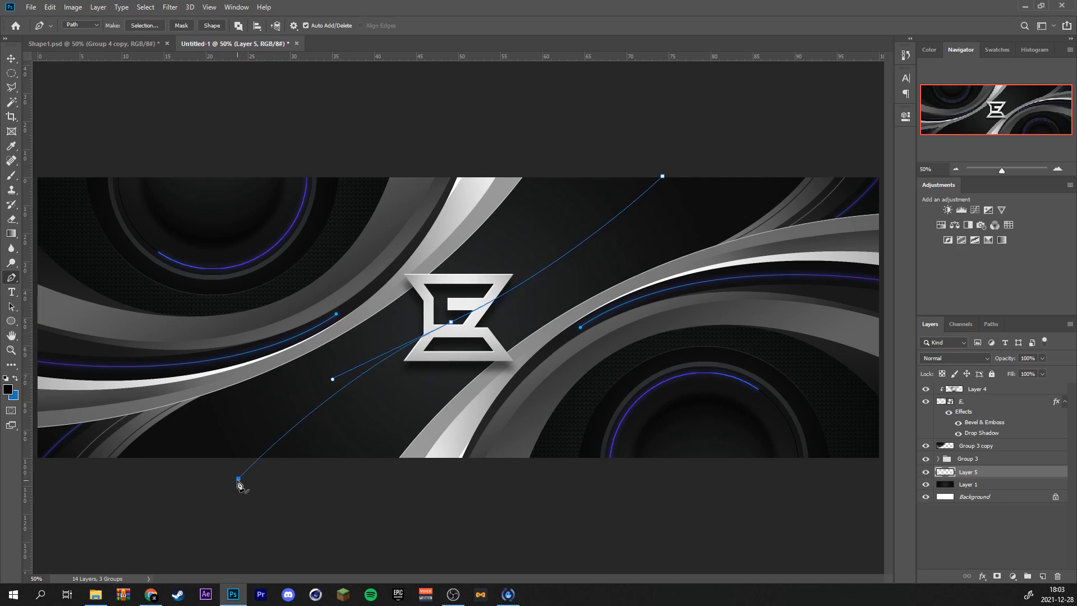
left_click(542, 498)
left_click_drag(768, 284, 854, 151)
left_click(662, 177)
key("ctrl+Return")
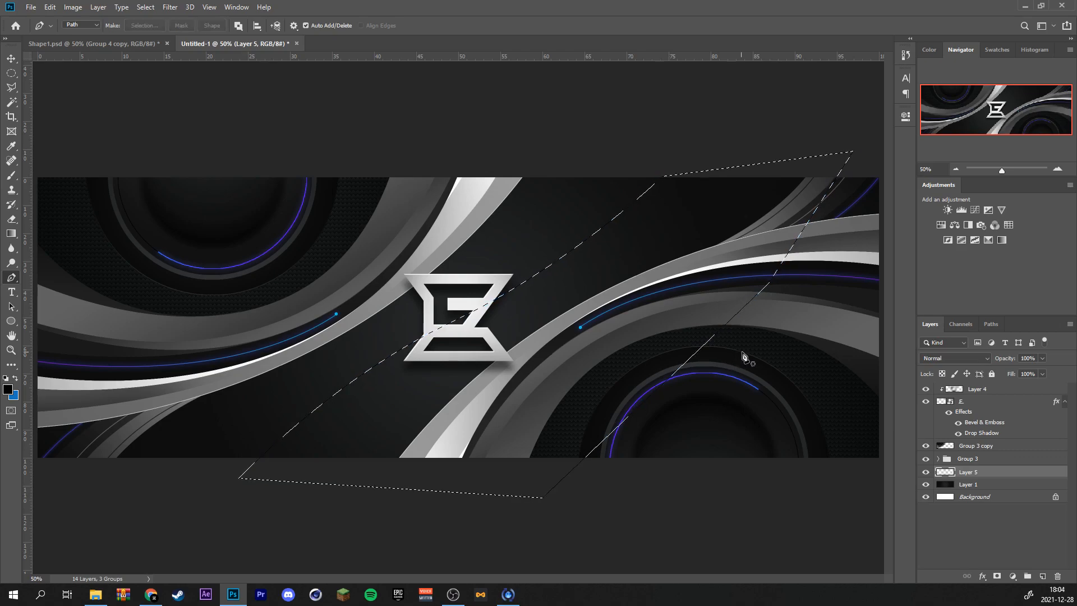
key("alt+BackSpace")
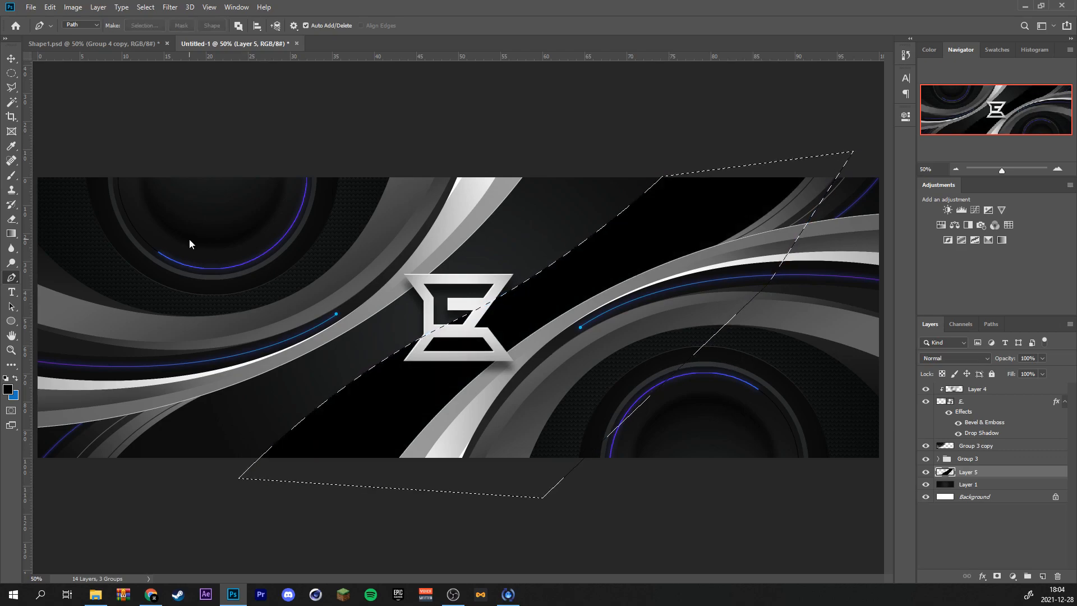
key("ctrl+d")
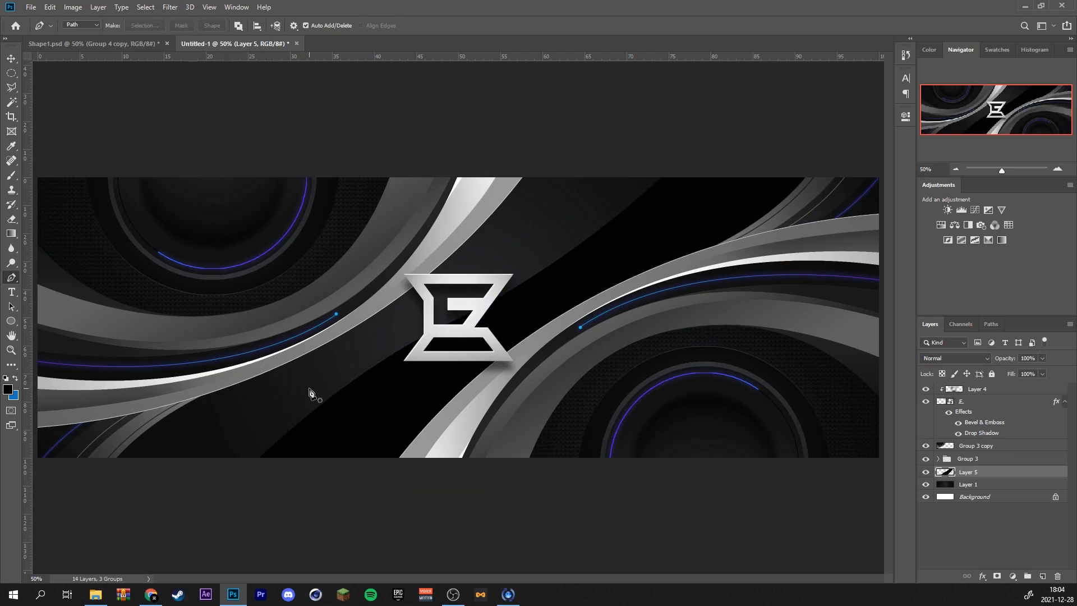
Fade the black band on Layer 5 with a large soft Eraser at 830 px and 100% opacity.
key("e")
mouse_move(286, 397)
left_mouse_down()
mouse_move(264, 359)
mouse_move(270, 209)
left_mouse_up()
left_click_drag(222, 324, 221, 206)
left_click_drag(232, 307, 271, 240)
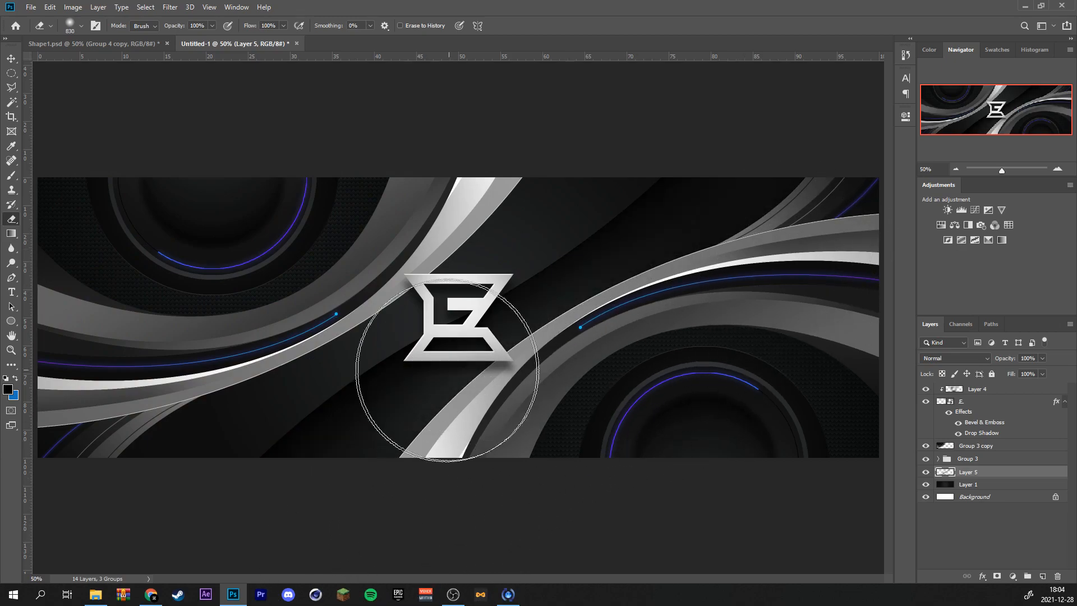
Soften the black band on Layer 5 with an 11.1 px Gaussian Blur and lower the layer's opacity to 32%.
scroll(415, 449, "up", 1)
left_click(170, 7)
mouse_move(216, 132)
left_click(330, 177)
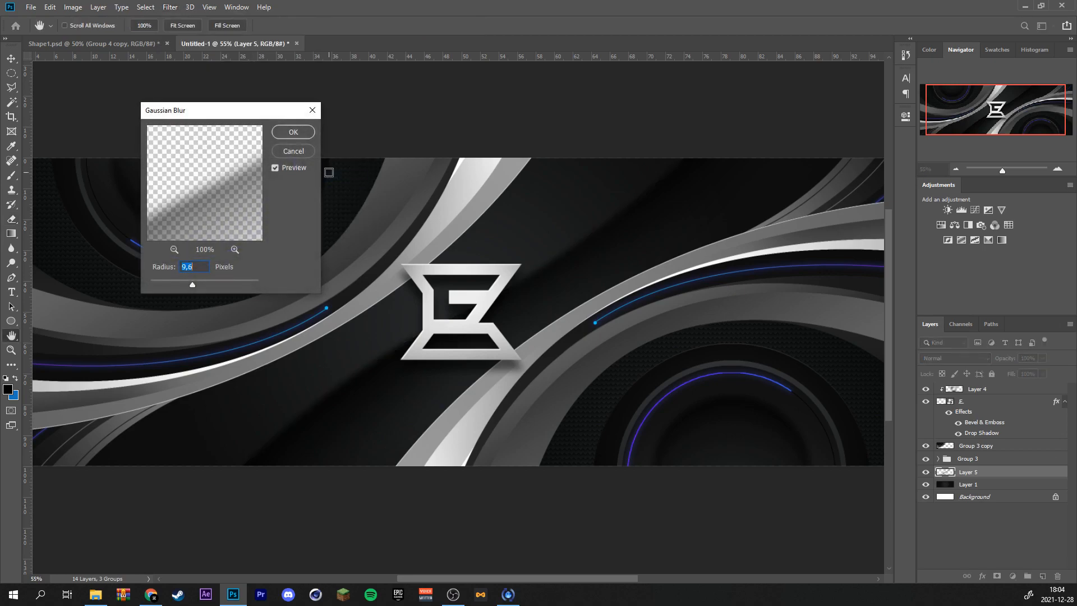
left_click_drag(192, 285, 196, 286)
left_click(293, 135)
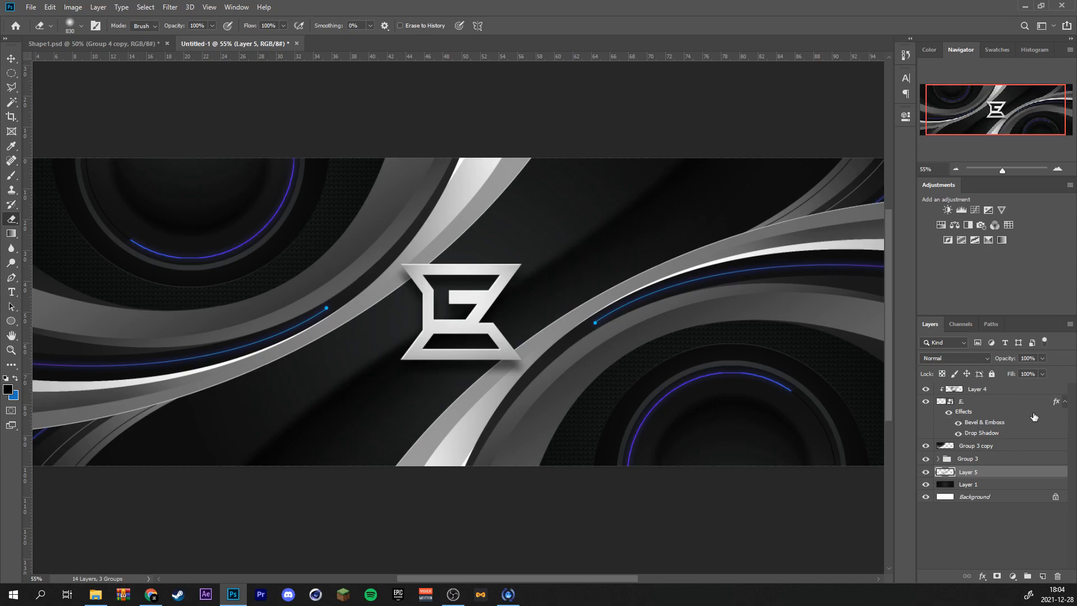
left_click(1043, 358)
mouse_move(1021, 375)
left_mouse_down()
mouse_move(982, 377)
mouse_move(1008, 374)
left_mouse_up()
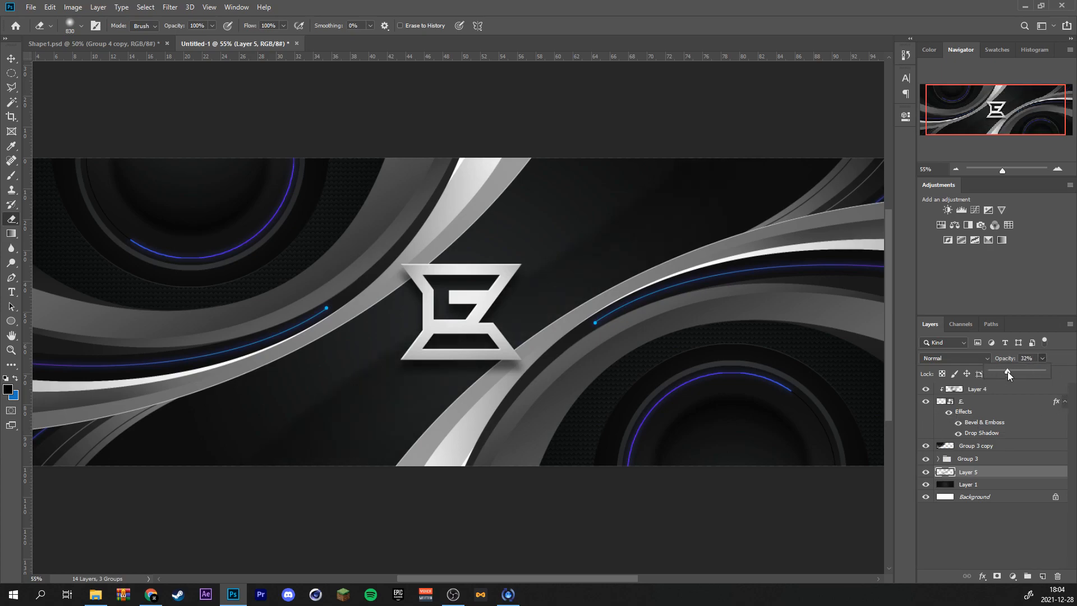
Add a new layer above Layer 5 and make a Pen tool selection of the area above the diagonal band, behind the logo.
scroll(468, 351, "up", 2)
scroll(458, 360, "up", 1)
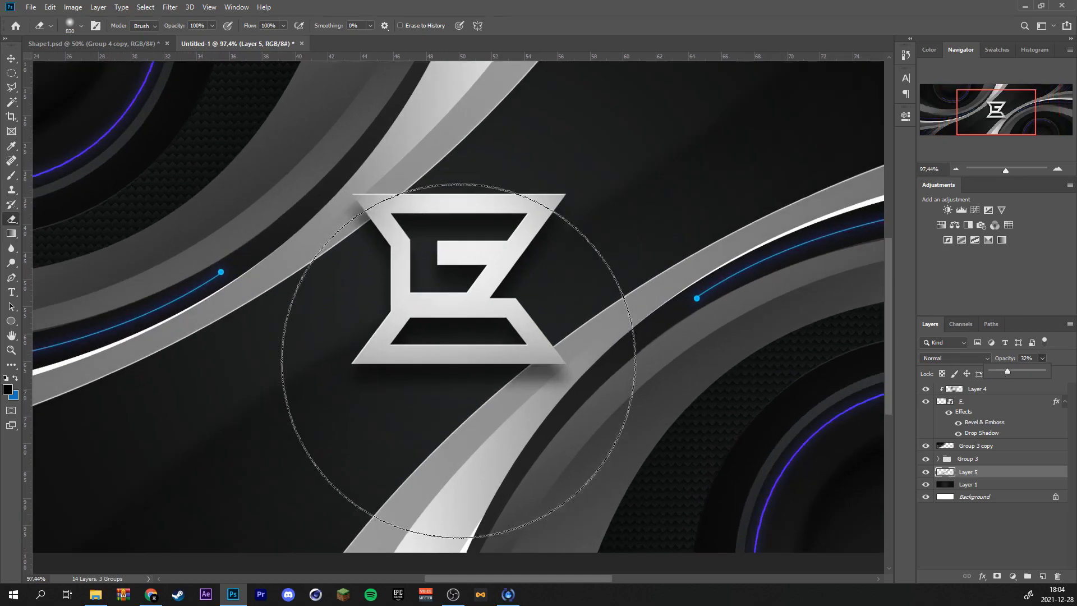
key("v")
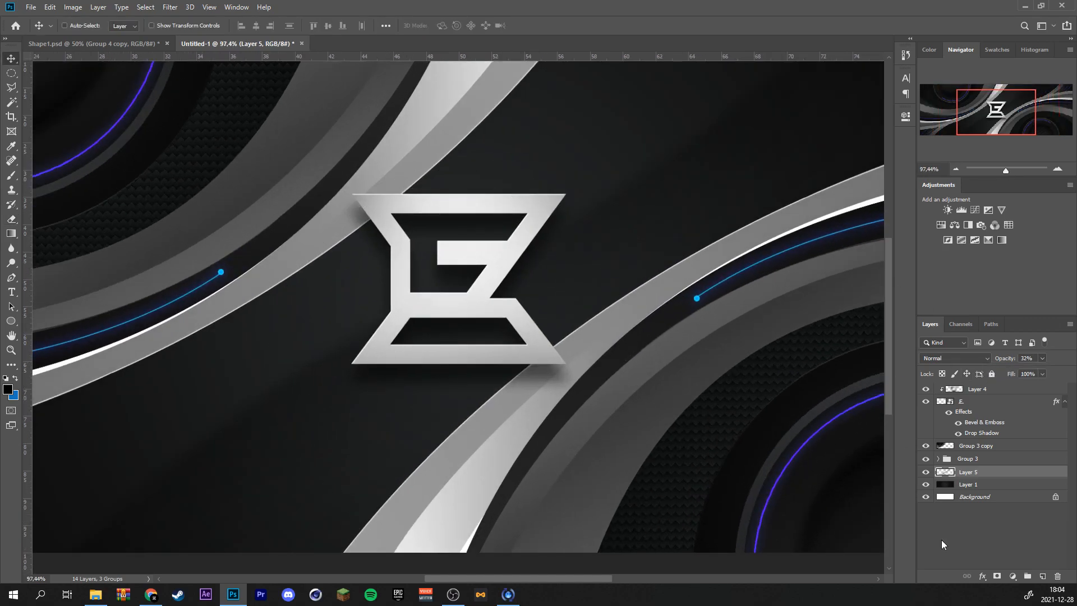
left_click(1042, 575)
key("p")
left_click(282, 383)
left_click_drag(621, 181, 656, 148)
scroll(632, 235, "down", 2)
left_click(626, 122)
left_click(463, 115)
left_click(347, 178)
left_click(256, 280)
left_click(230, 337)
left_click_drag(368, 345, 423, 314)
key("ctrl+Return")
Fill the selected area white on Layer 6 and fade its edges around the logo with a soft 467 px Eraser.
key("d")
key("ctrl+BackSpace")
key("ctrl+d")
key("e")
mouse_move(255, 320)
left_mouse_down()
mouse_move(180, 320)
mouse_move(225, 327)
mouse_move(221, 372)
mouse_move(249, 388)
mouse_move(237, 385)
mouse_move(243, 322)
mouse_move(289, 272)
mouse_move(444, 161)
mouse_move(498, 76)
mouse_move(550, 81)
mouse_move(647, 145)
mouse_move(647, 198)
mouse_move(669, 148)
mouse_move(594, 91)
mouse_move(650, 133)
mouse_move(658, 179)
mouse_move(673, 151)
left_mouse_up()
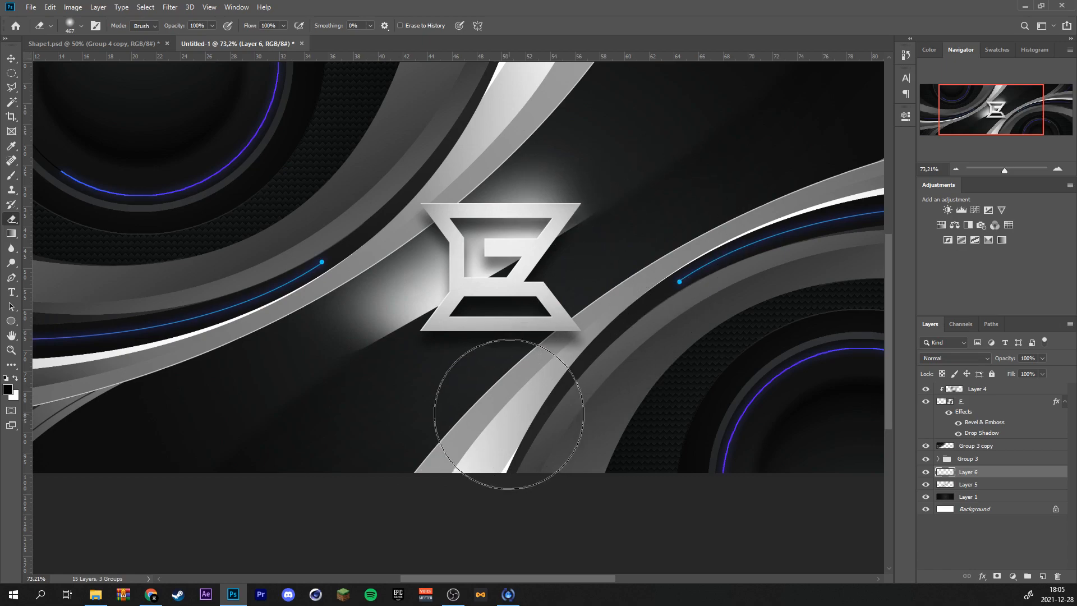
Apply an 11.1 px Gaussian Blur to the white highlight on Layer 6.
left_click(170, 7)
mouse_move(236, 134)
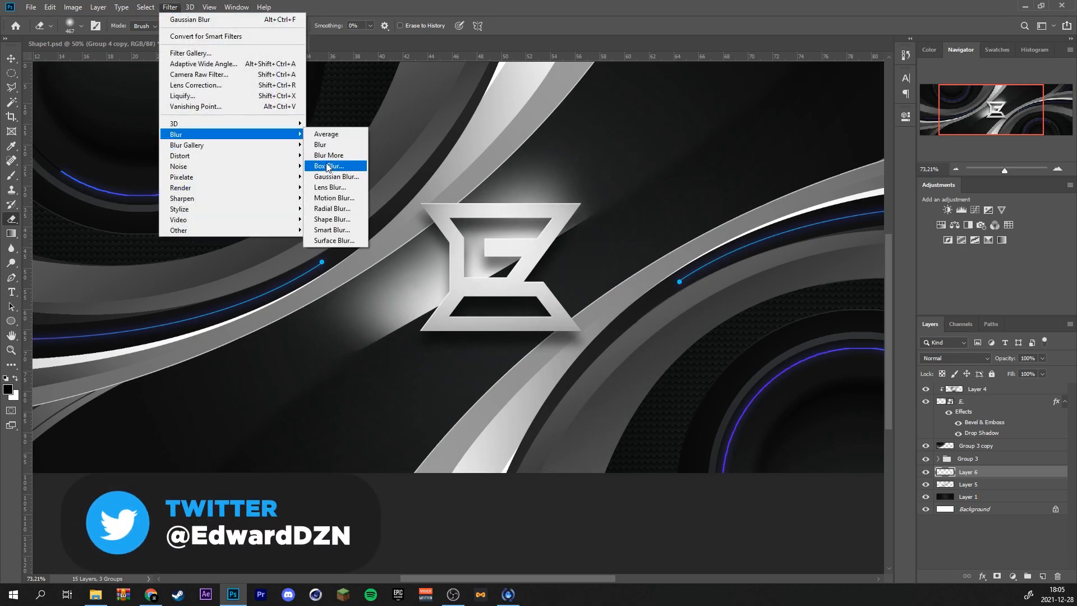
left_click(336, 176)
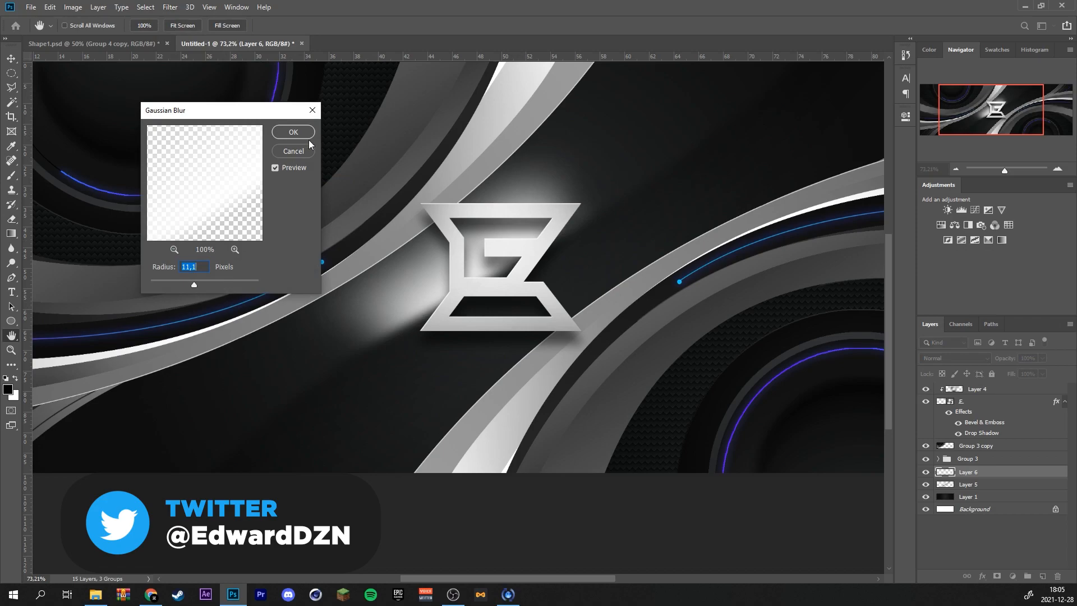
left_click(294, 133)
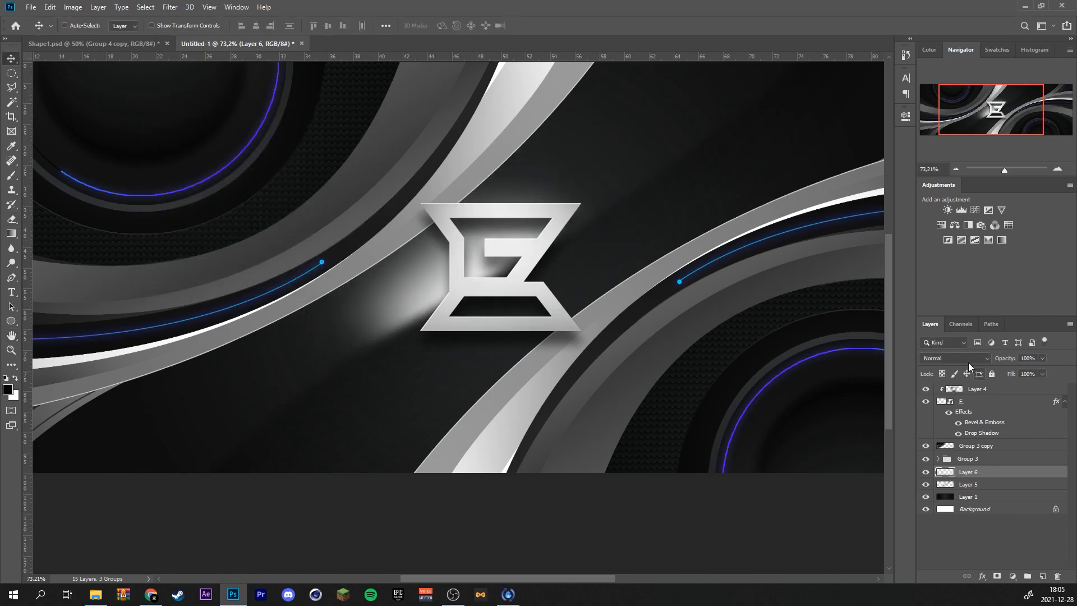
Set the white highlight layer's blend mode to Overlay and lower Layer 5's opacity to 18%.
left_click(967, 361)
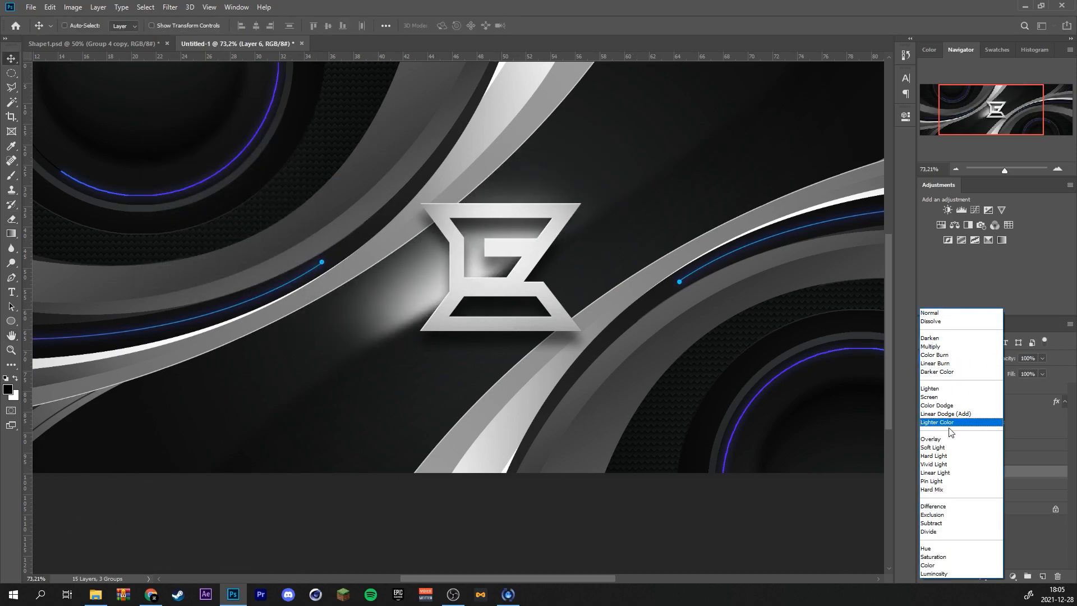
left_click(947, 441)
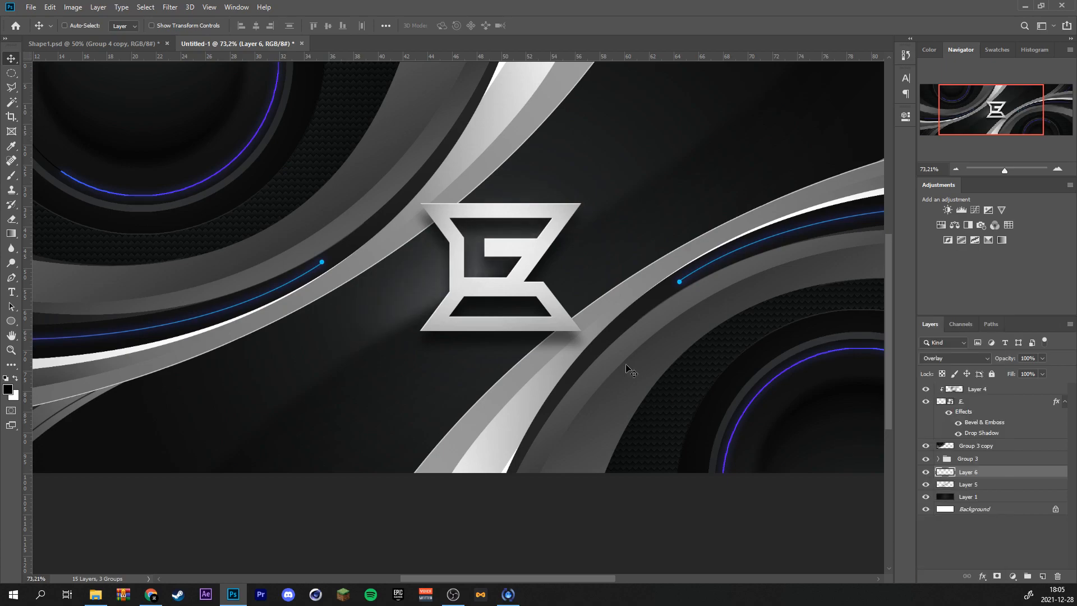
scroll(595, 359, "down", 4)
scroll(457, 367, "up", 2)
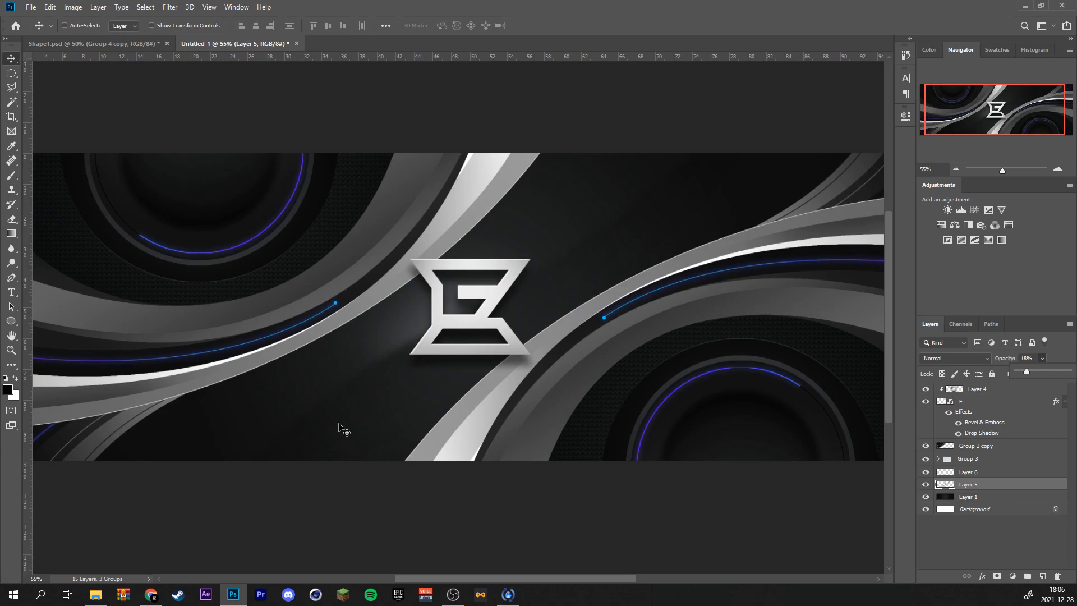
Add a new layer at the top of the stack and make a circular selection in the dark area below and left of the logo.
left_click(1042, 576)
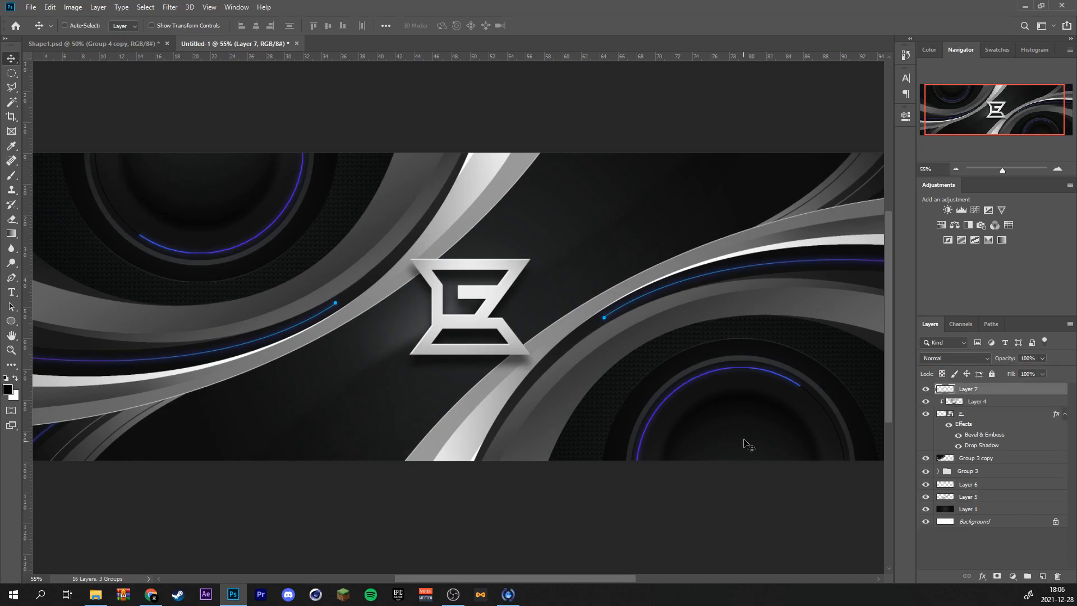
left_click(11, 73)
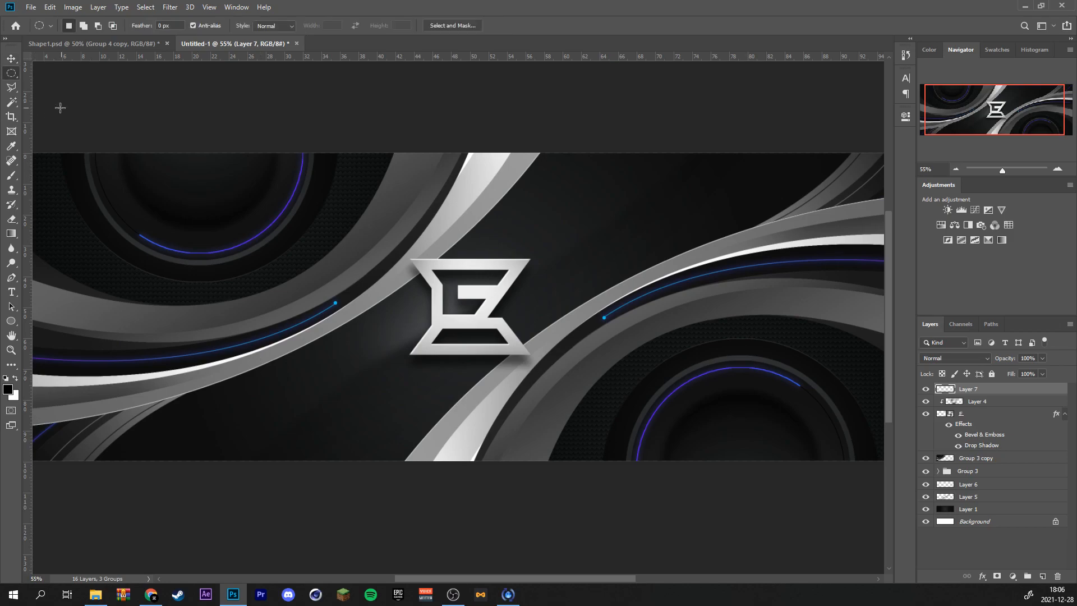
scroll(293, 436, "up", 5)
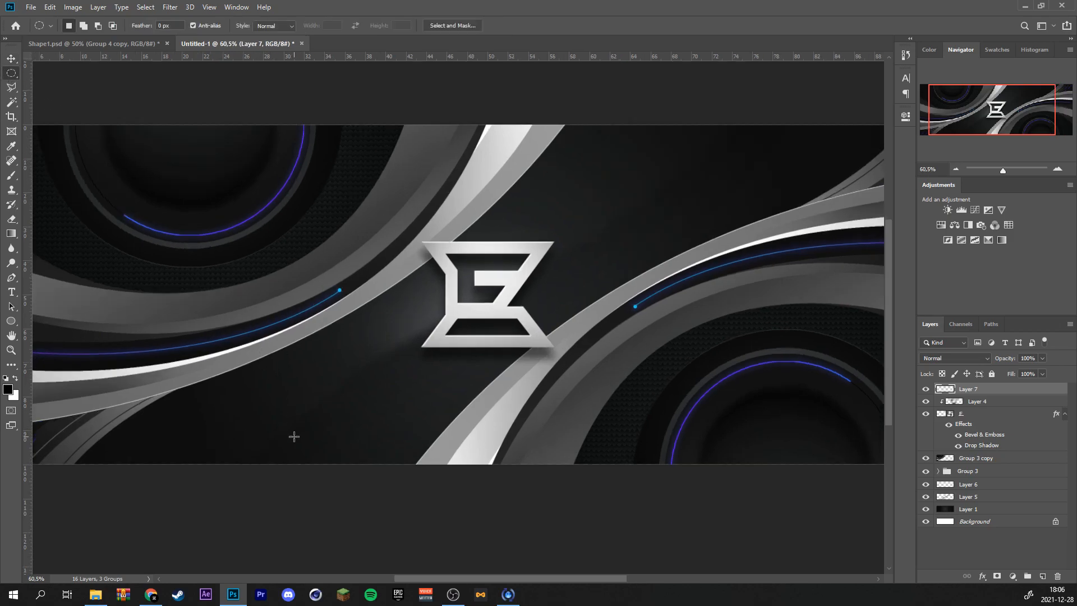
left_click_drag(396, 448, 242, 290)
left_click_drag(325, 362, 358, 368)
Fill the circular selection on Layer 7 with a dark reversed radial gradient that is lighter at the bottom, and deselect it.
key("g")
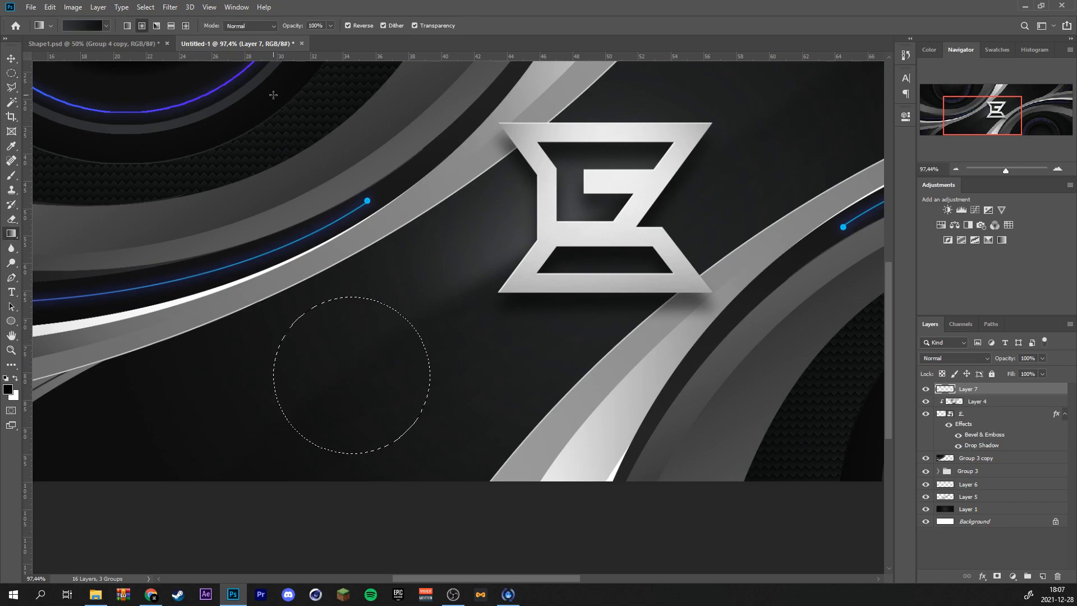
scroll(340, 394, "up", 1)
left_click_drag(356, 436, 351, 283)
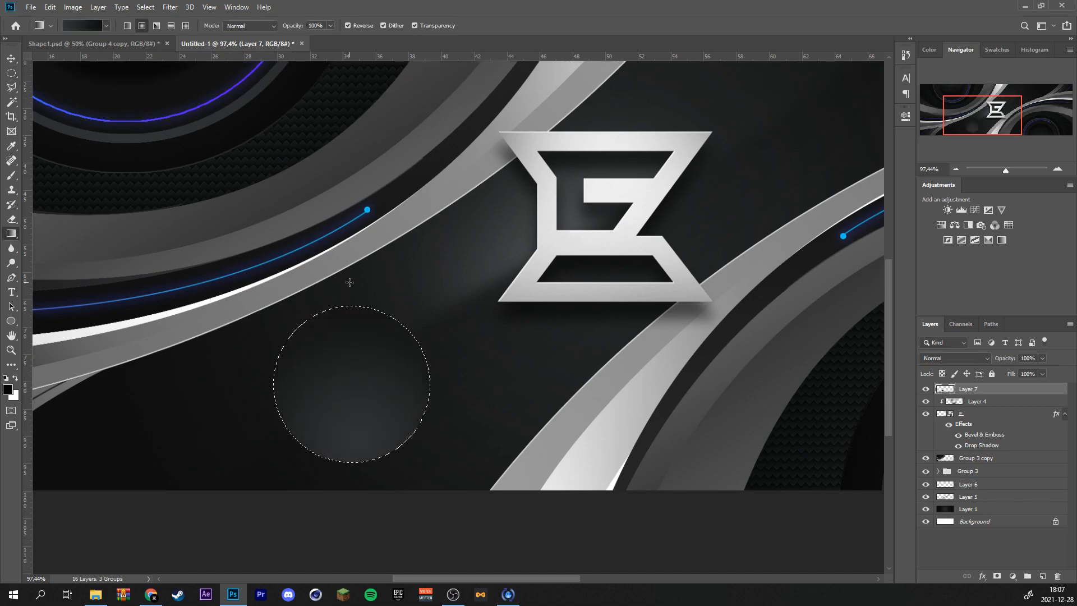
left_click_drag(352, 482, 353, 312)
key("ctrl+d")
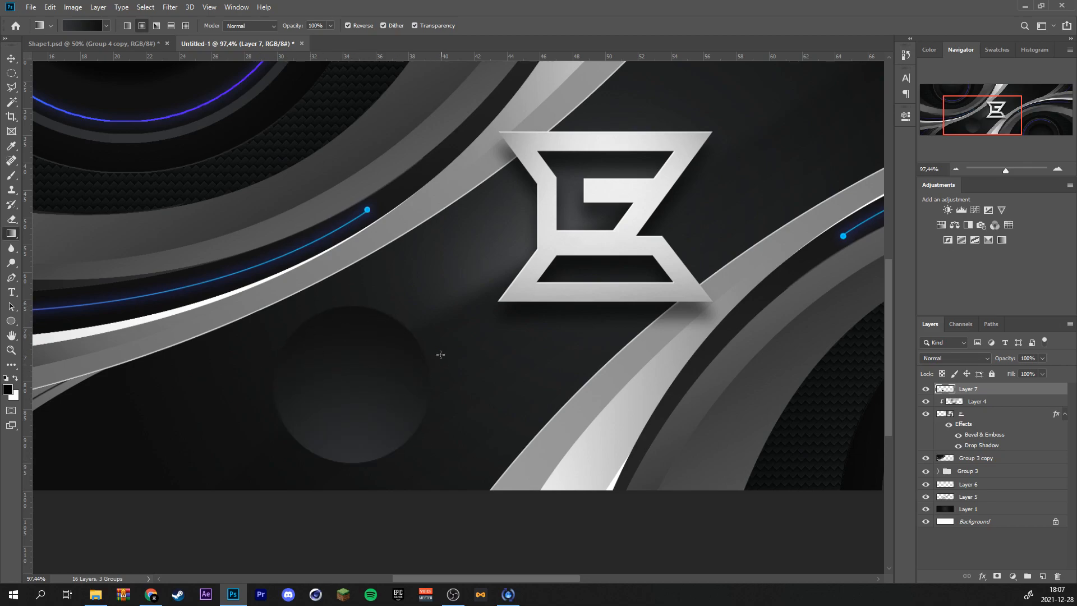
Give the circle a black Inner Shadow with 47% opacity, 90° angle, 19 px distance, 0% choke and 65 px size.
double_click(1013, 397)
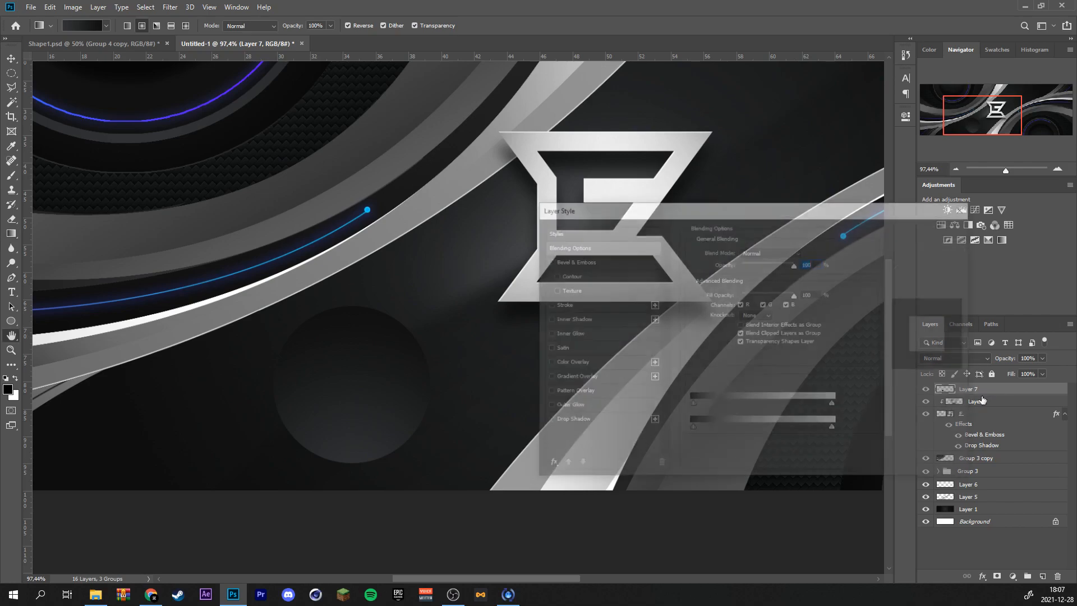
left_click(570, 319)
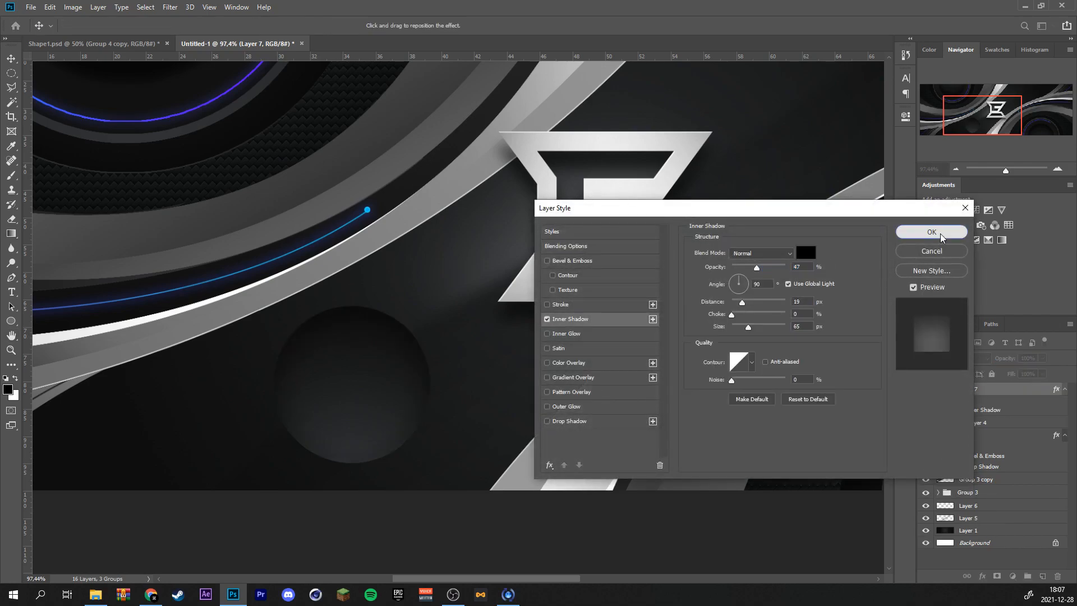
left_click(931, 232)
Apply a 5.2 px Gaussian Blur to the circle on Layer 7.
left_click(170, 7)
mouse_move(179, 135)
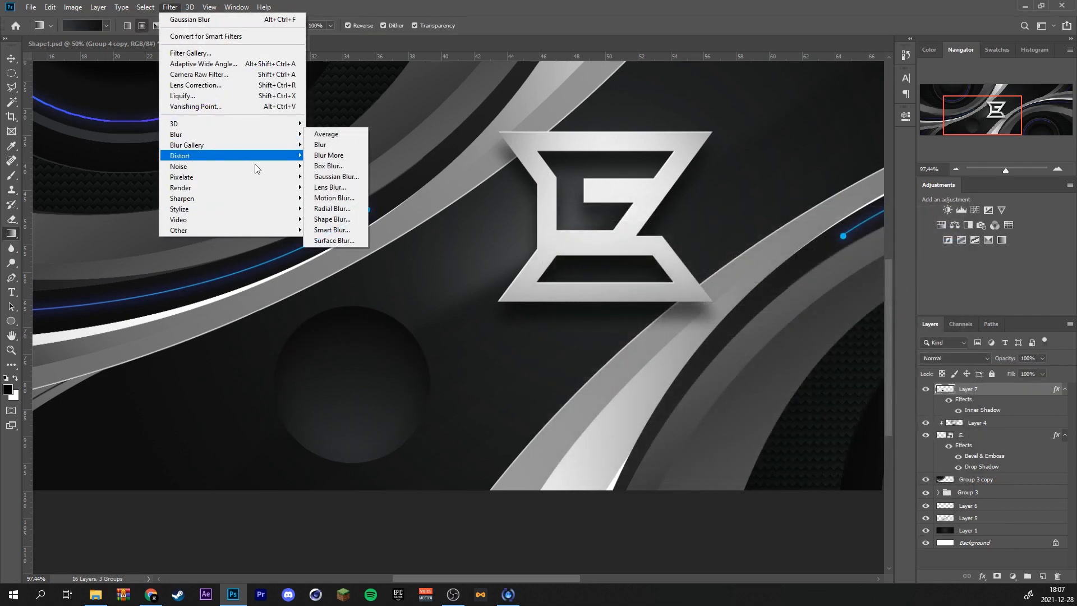
left_click(323, 180)
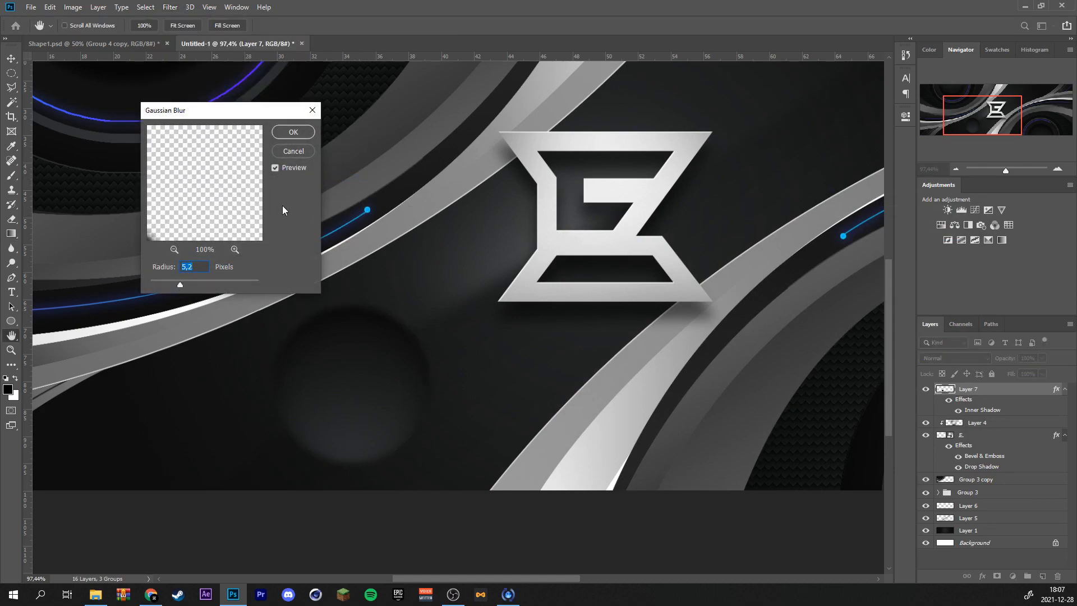
left_click(293, 132)
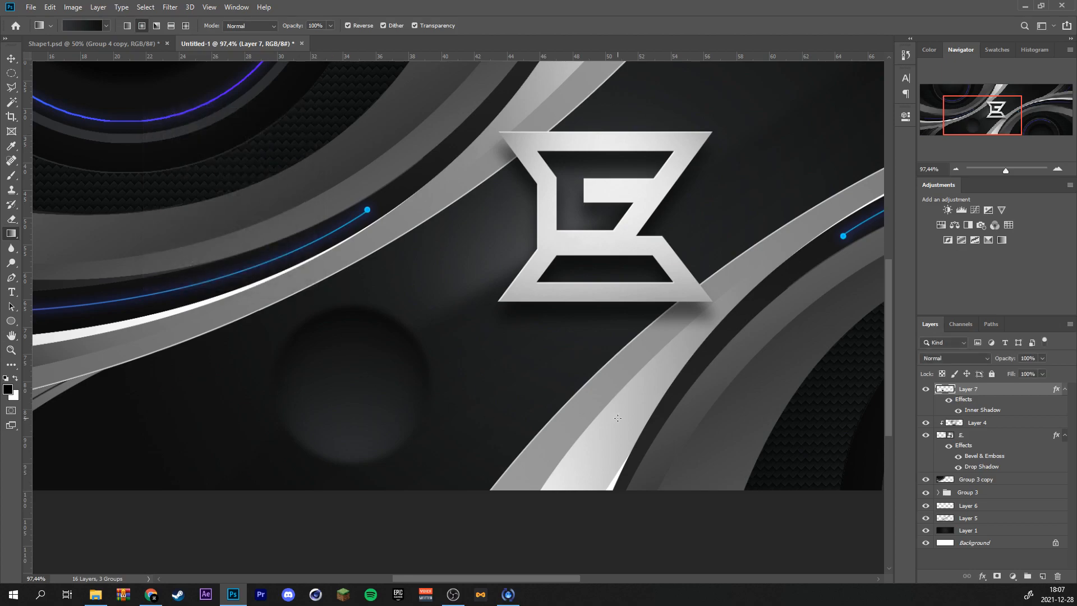
Darken the circle with a Hue/Saturation adjustment and lower Layer 7's opacity to 62%.
key("ctrl+u")
left_click_drag(212, 128, 641, 164)
left_click_drag(614, 298, 593, 297)
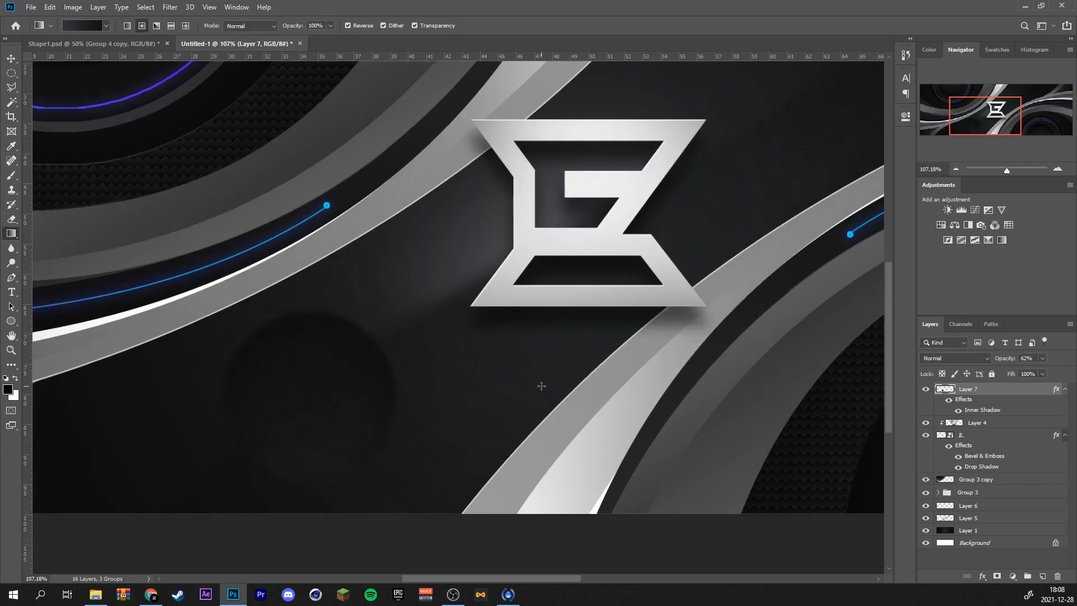
Create a new layer and draw a circular selection tightly around the dark blurred circle below the logo.
left_click(1043, 576)
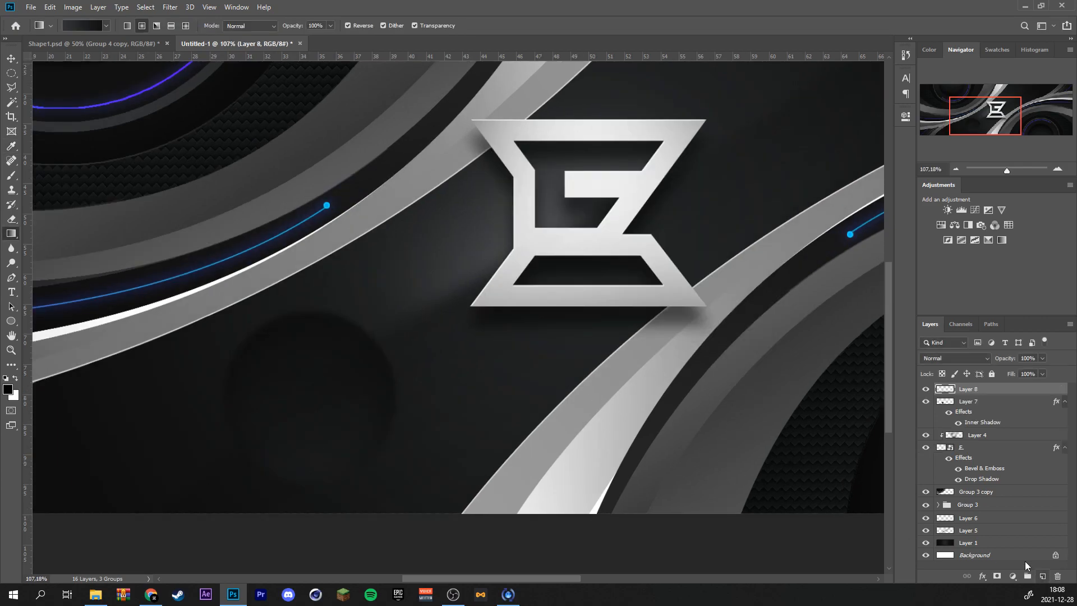
left_click(11, 73)
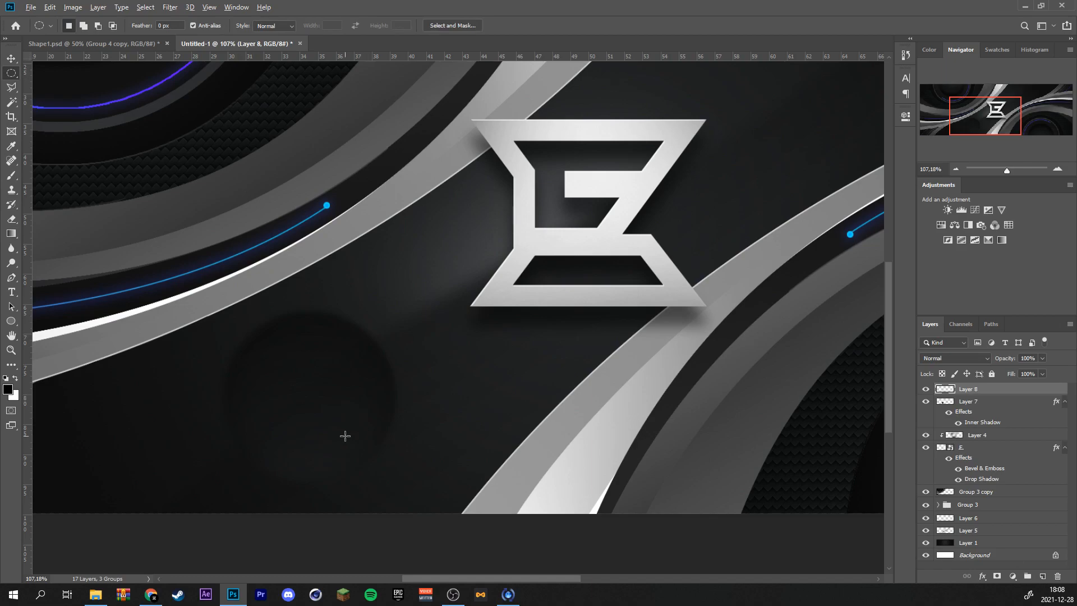
scroll(345, 436, "down", 2)
left_click_drag(383, 472, 225, 312)
left_click_drag(313, 401, 324, 412)
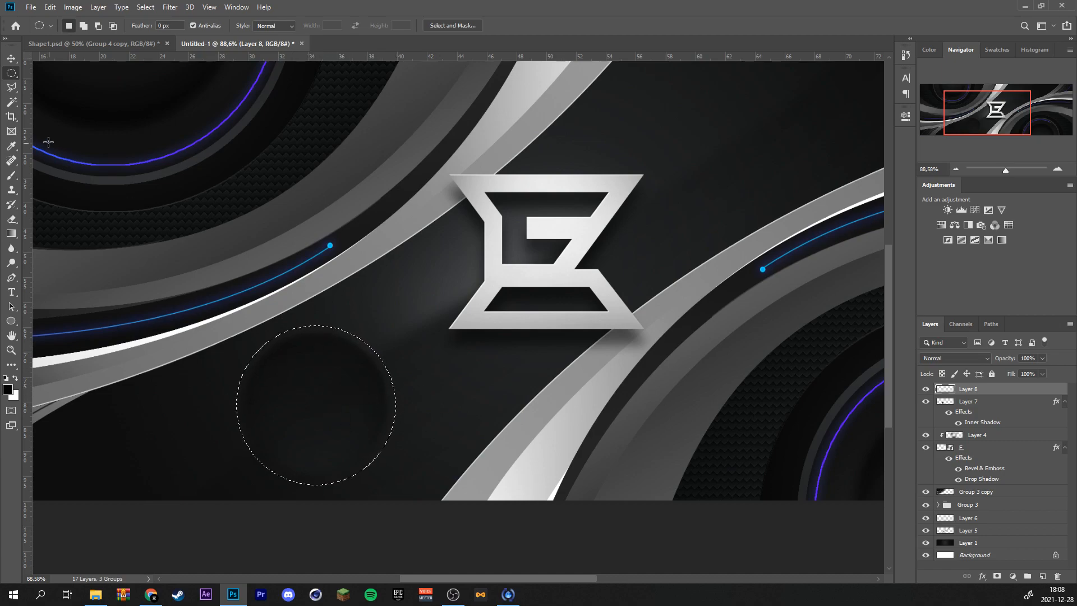
Stroke the circular selection with a 2 px black line placed inside at 100% opacity, and deselect it.
right_click(325, 384)
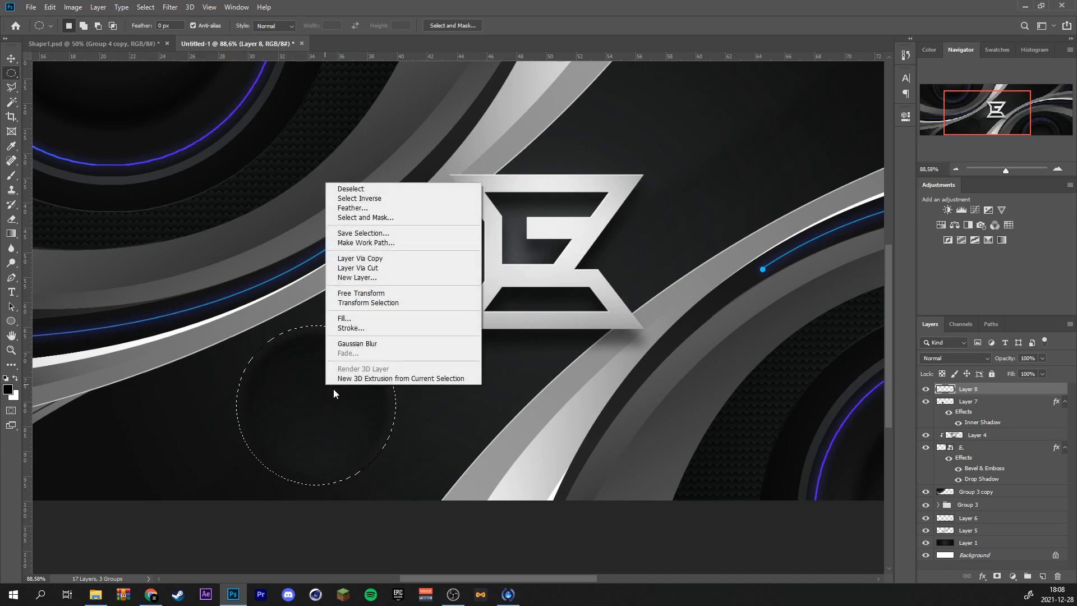
left_click(392, 329)
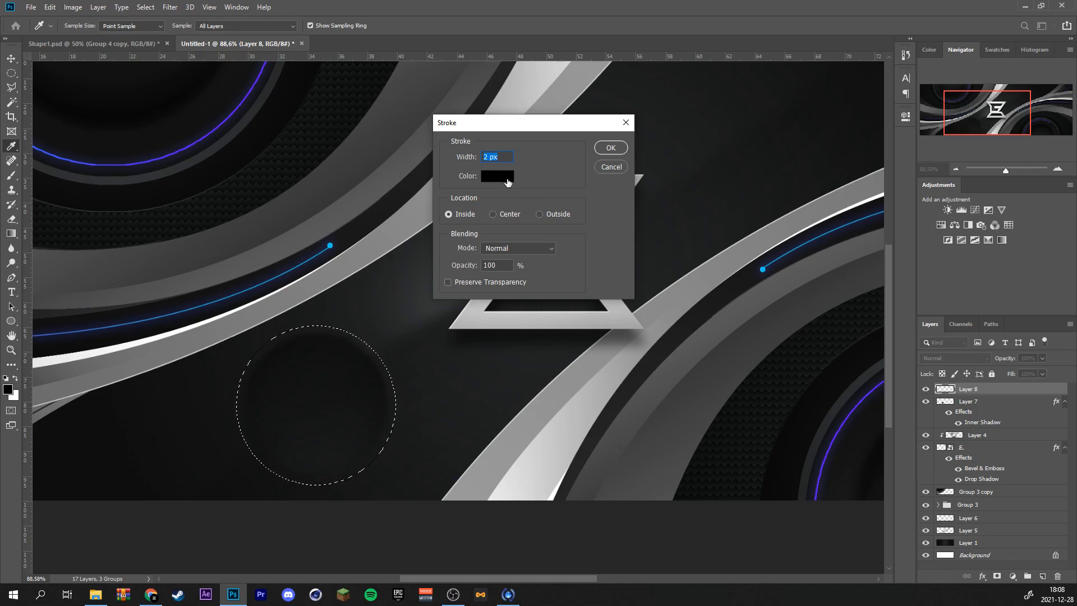
left_click(623, 150)
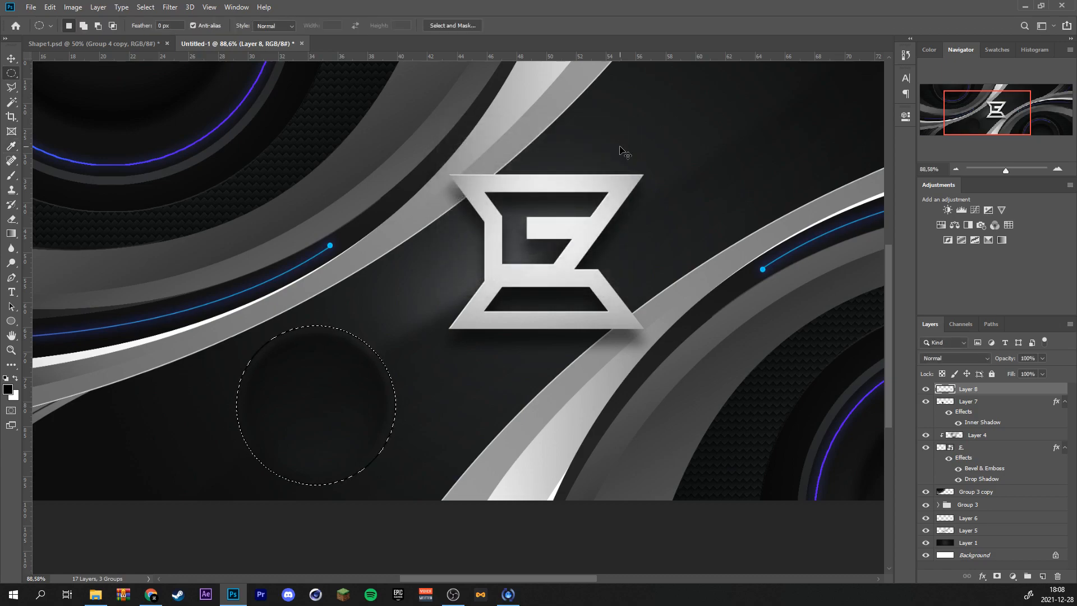
key("ctrl+d")
key("v")
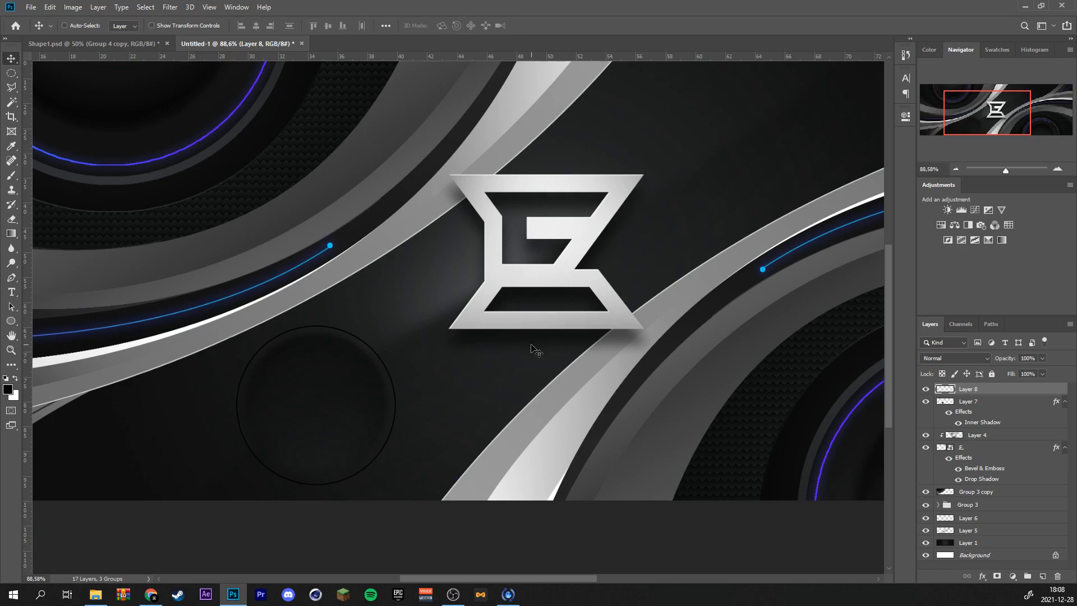
Give the ring on Layer 8 a reversed linear blue-to-purple Gradient Overlay at a -14° angle.
double_click(990, 393)
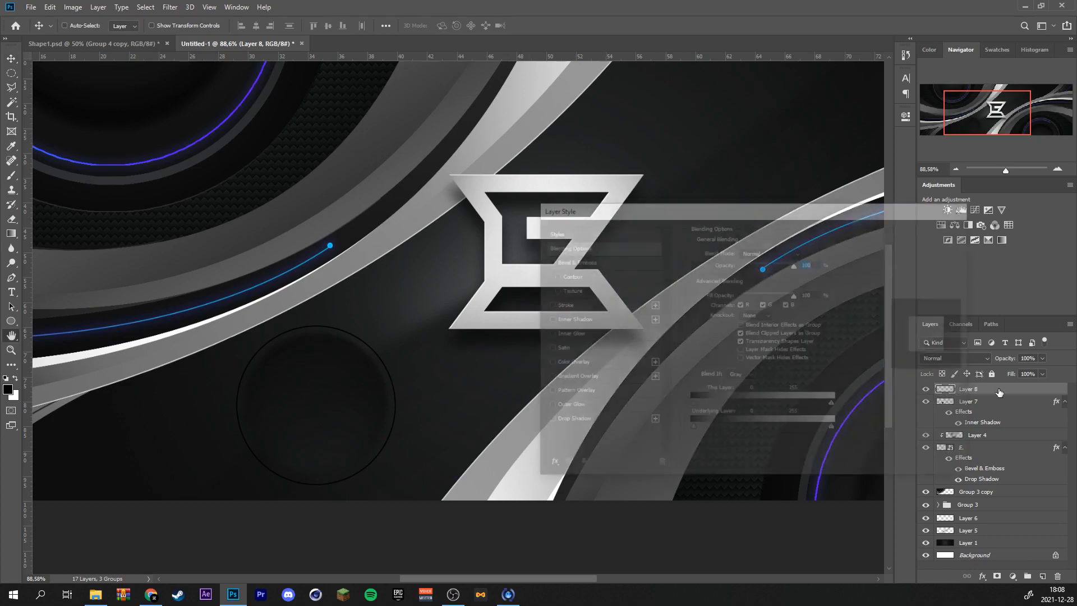
left_click(596, 384)
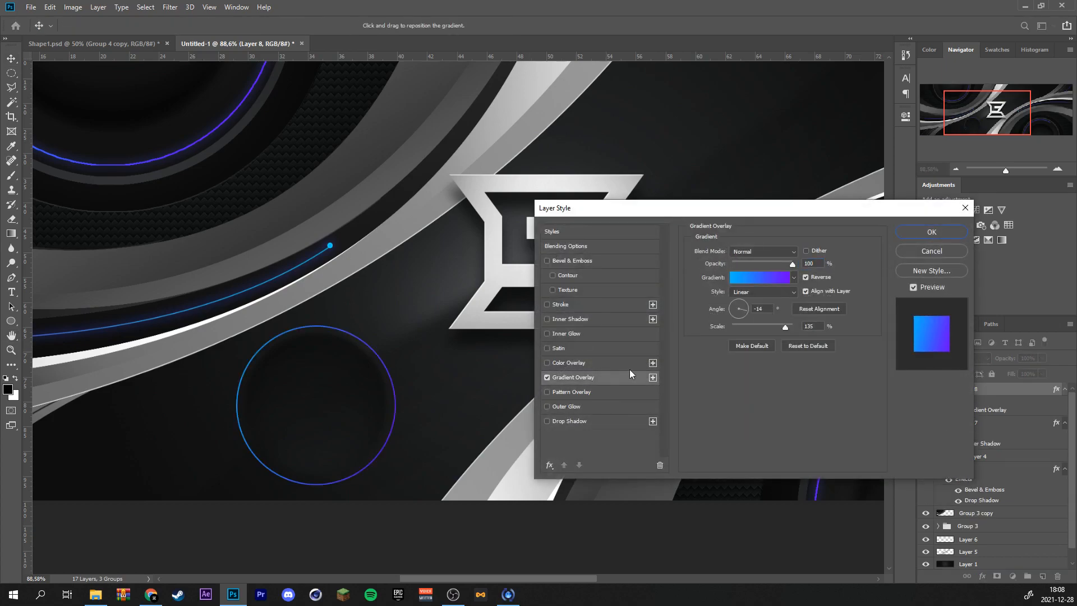
left_click(932, 232)
Erase the lower half of the gradient ring with a soft eraser, leaving a fading upper arc.
key("e")
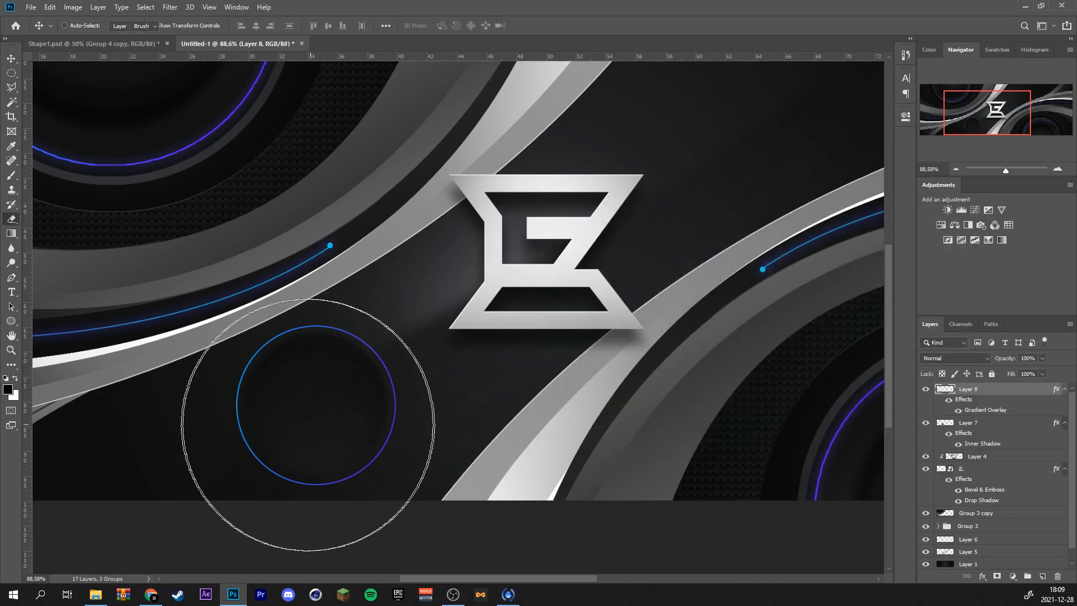
mouse_move(284, 429)
left_mouse_down()
mouse_move(171, 440)
mouse_move(501, 448)
mouse_move(523, 433)
mouse_move(549, 442)
mouse_move(359, 456)
left_mouse_up()
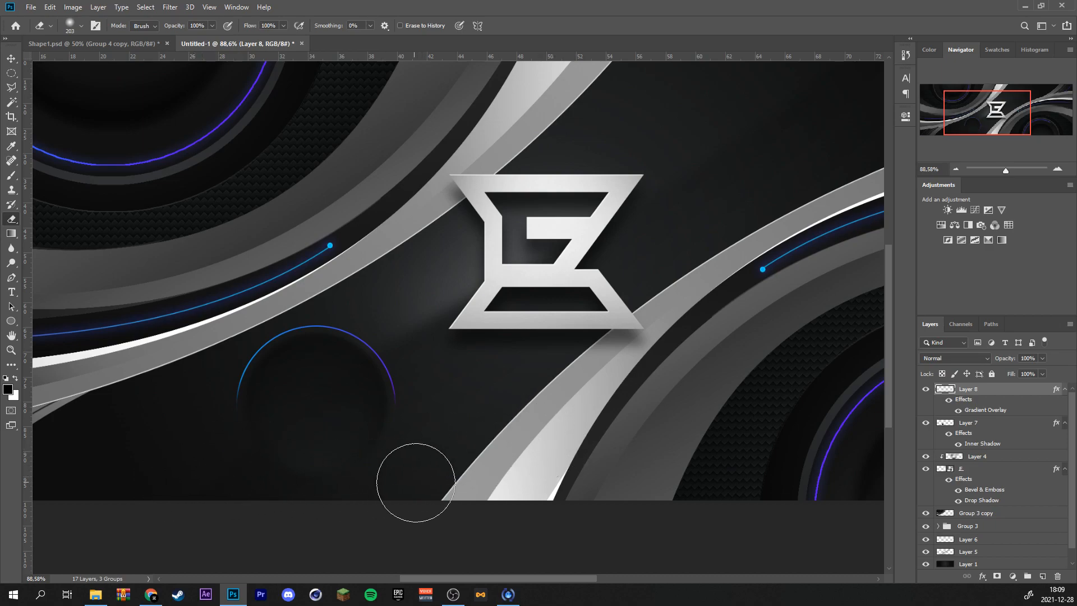
scroll(404, 473, "down", 2)
scroll(414, 481, "up", 3)
key("v")
scroll(349, 433, "down", 2)
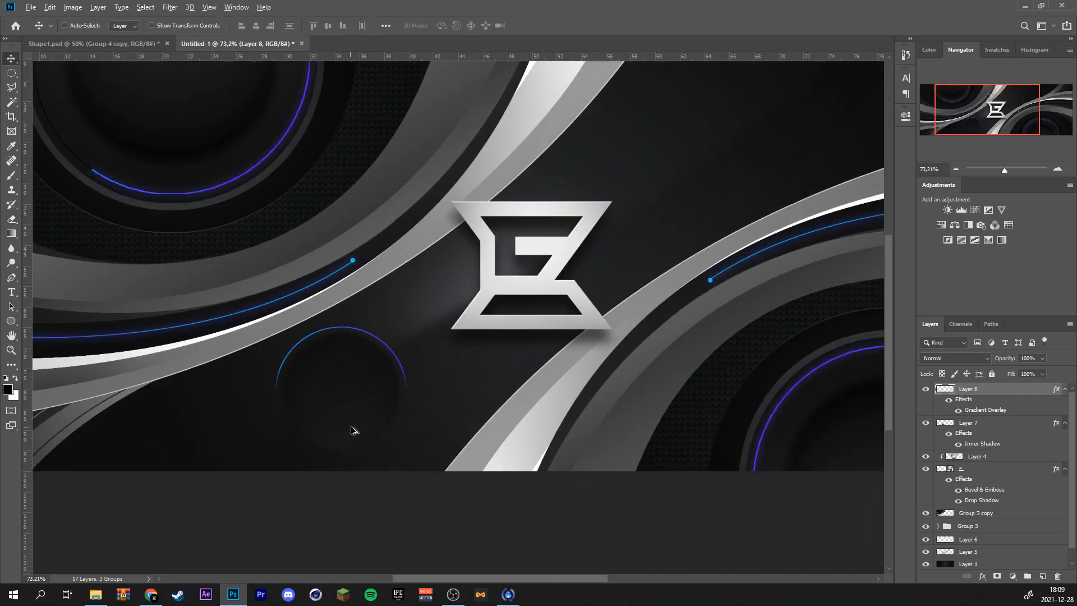
scroll(315, 401, "up", 4)
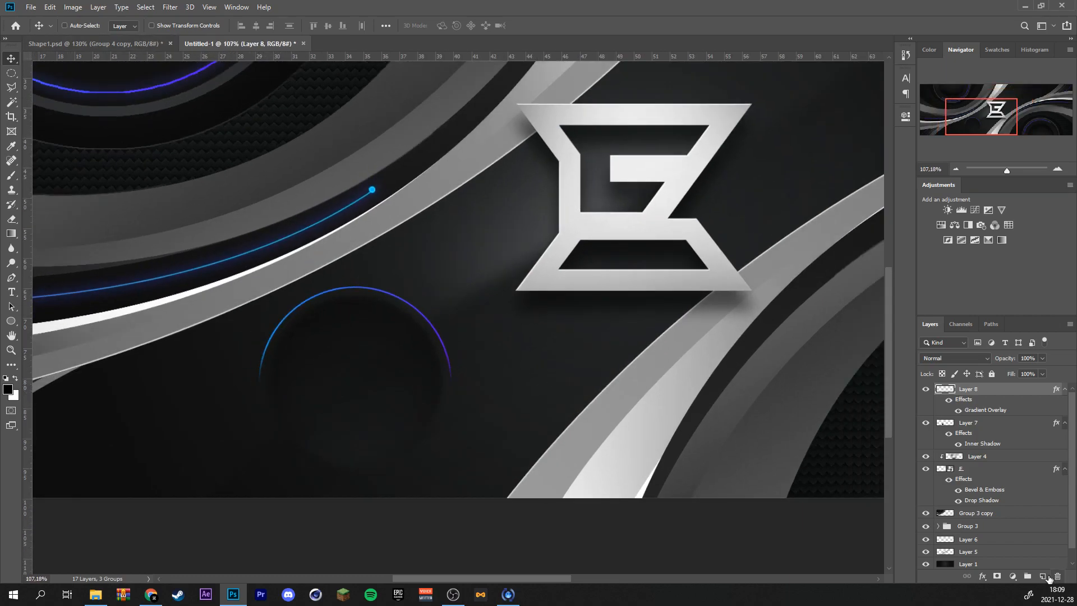
On a new layer, fill a small circular selection beside the arc with a dark grey radial gradient, and deselect it.
left_click(1042, 577)
left_click(12, 73)
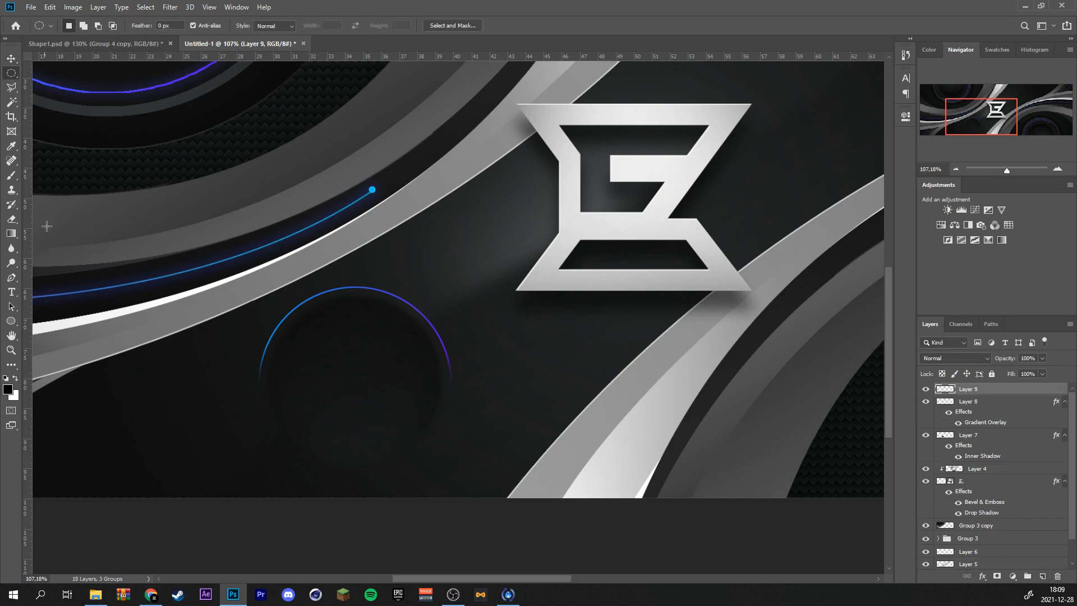
left_click_drag(145, 372, 223, 450)
key("g")
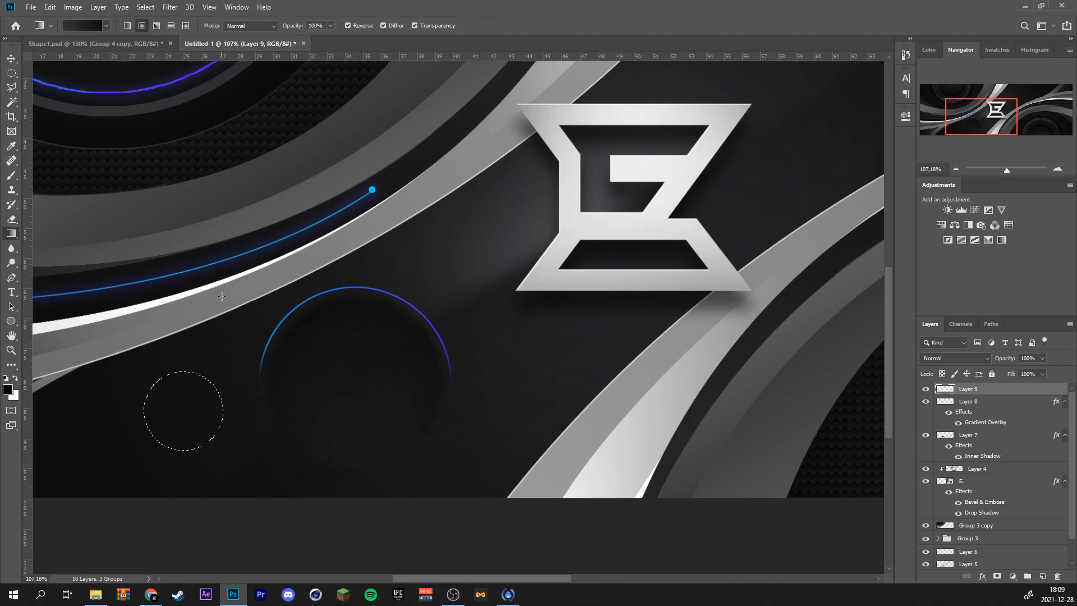
left_click_drag(224, 293, 135, 431)
left_click_drag(81, 495, 15, 550)
left_click_drag(219, 397, 46, 544)
key("ctrl+d")
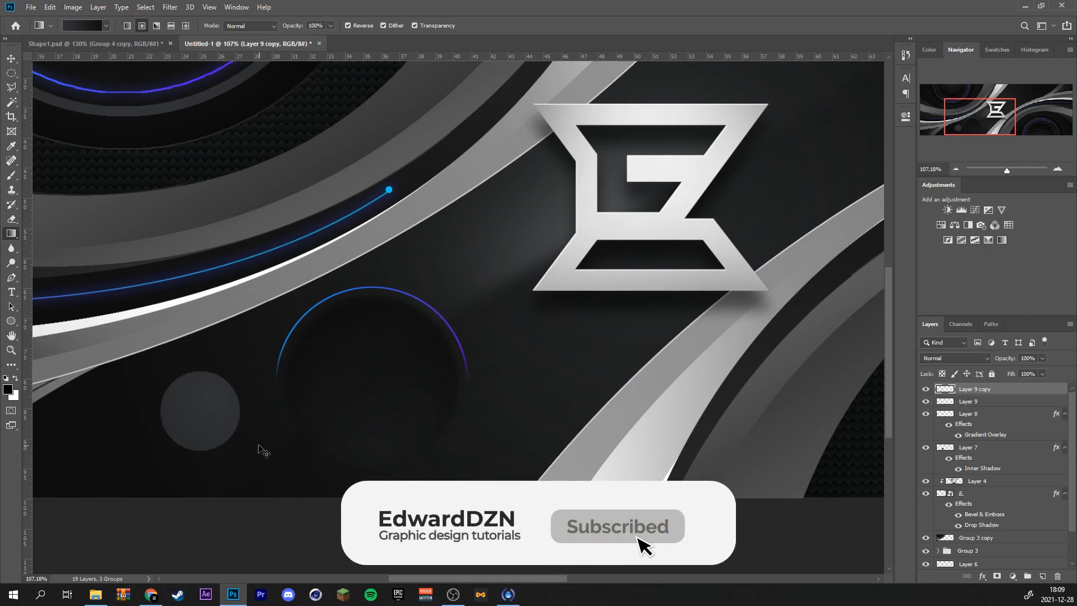
Duplicate the small grey circle and scale the copy down slightly inside the original.
key("ctrl+j")
key("ctrl+t")
left_click_drag(243, 372, 233, 379)
left_click_drag(210, 414, 211, 416)
scroll(211, 417, "up", 3)
key("Return")
Fill the inner circle on Layer 9 copy with a dark radial gradient that is lighter at the bottom, and deselect it.
left_click(945, 388, "ctrl")
key("g")
left_click_drag(203, 463, 243, 285)
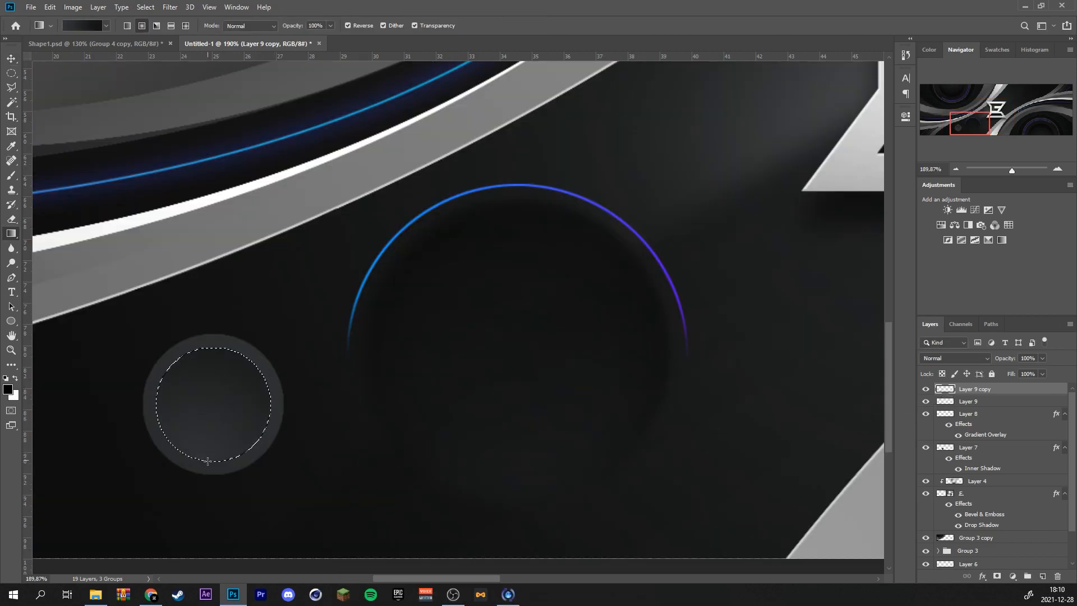
key("ctrl+d")
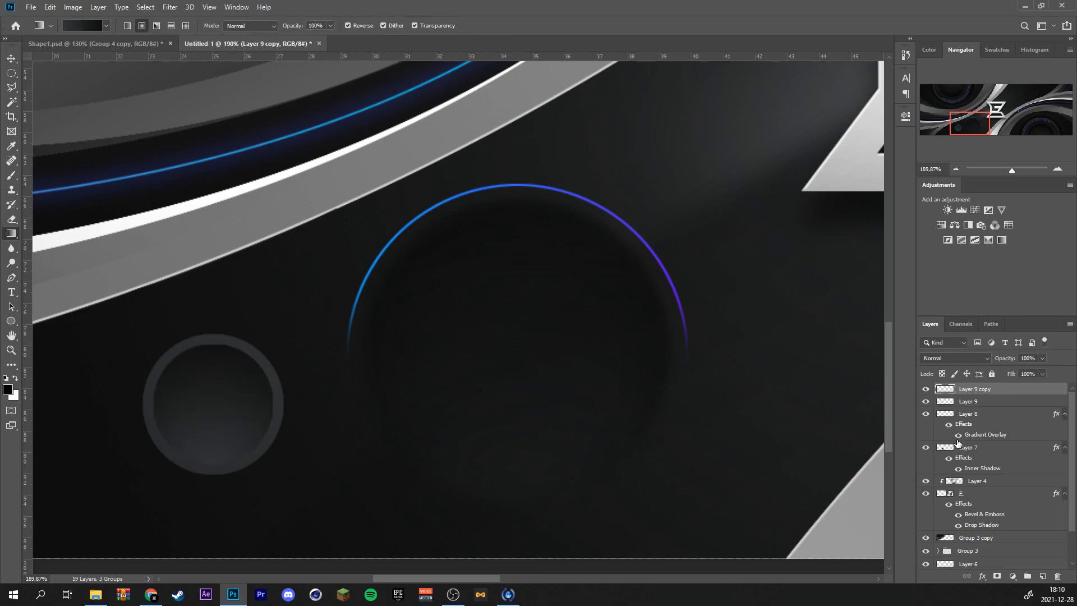
Add a smooth Inner Bevel to Layer 9 with 1000% depth, 0 px size, 126° angle, white highlight and 0% shadow opacity.
double_click(1002, 402)
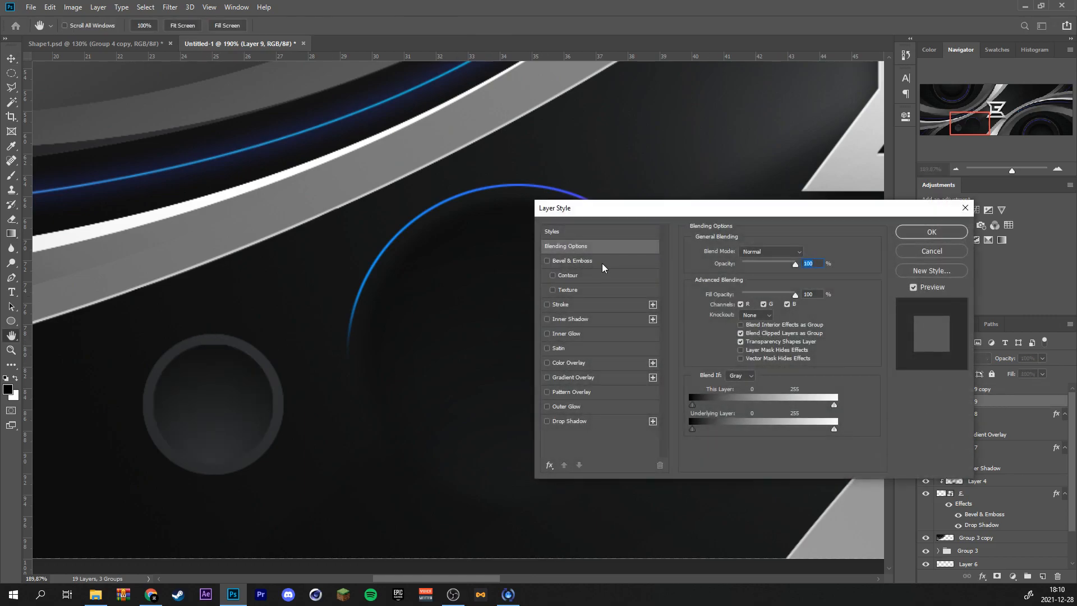
left_click(602, 266)
left_click_drag(738, 299, 736, 298)
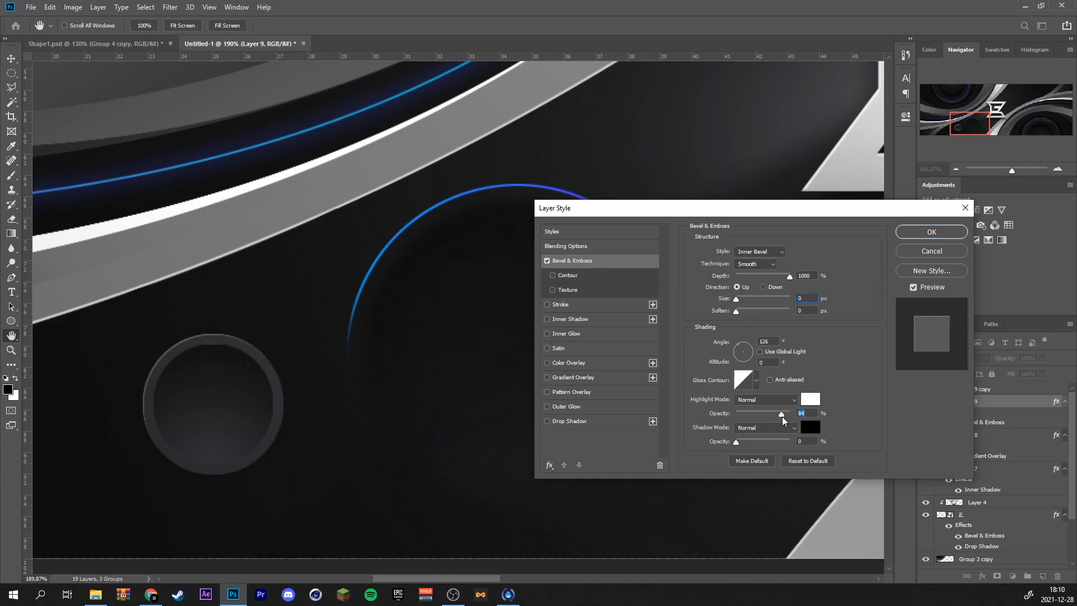
left_click(935, 232)
key("g")
scroll(384, 389, "down", 5)
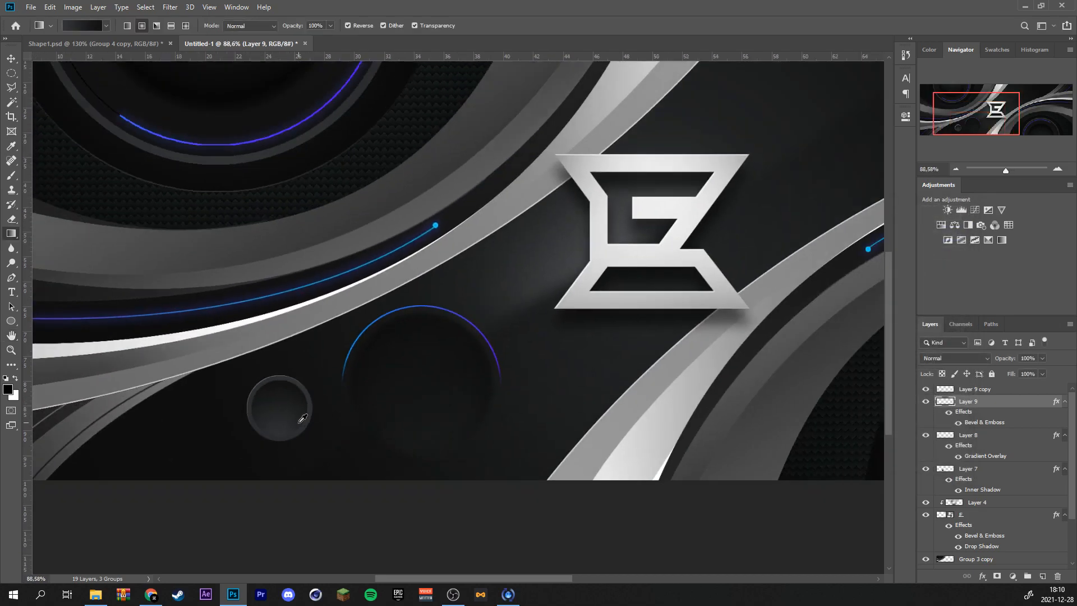
scroll(304, 419, "up", 5)
Duplicate the inner circle on Layer 9 copy and scale the new copy down to form a third concentric circle.
left_click(985, 392)
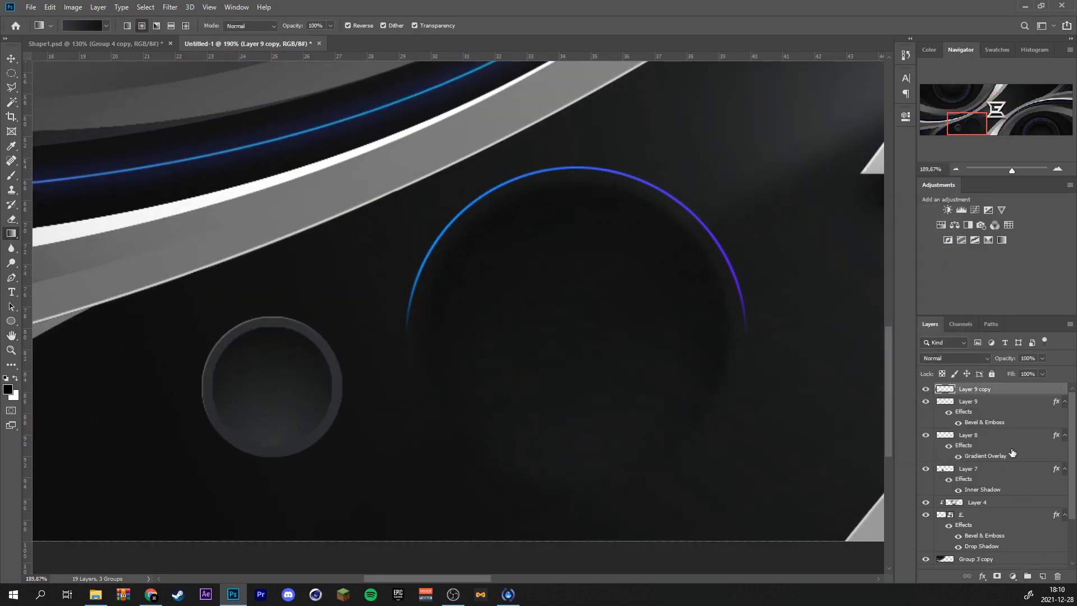
key("ctrl+j")
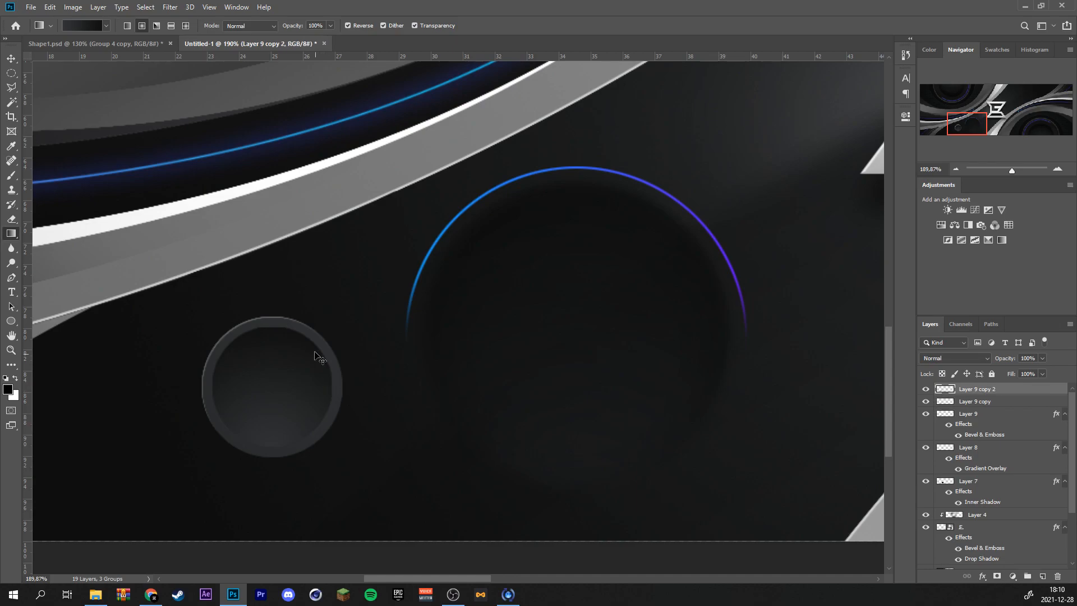
key("ctrl+t")
left_click_drag(330, 327, 320, 337)
left_click(538, 25)
key("g")
Give Layer 9 copy 2 a black Inner Shadow with 47% opacity, 90° angle, 30 px distance and 76 px size.
double_click(1015, 391)
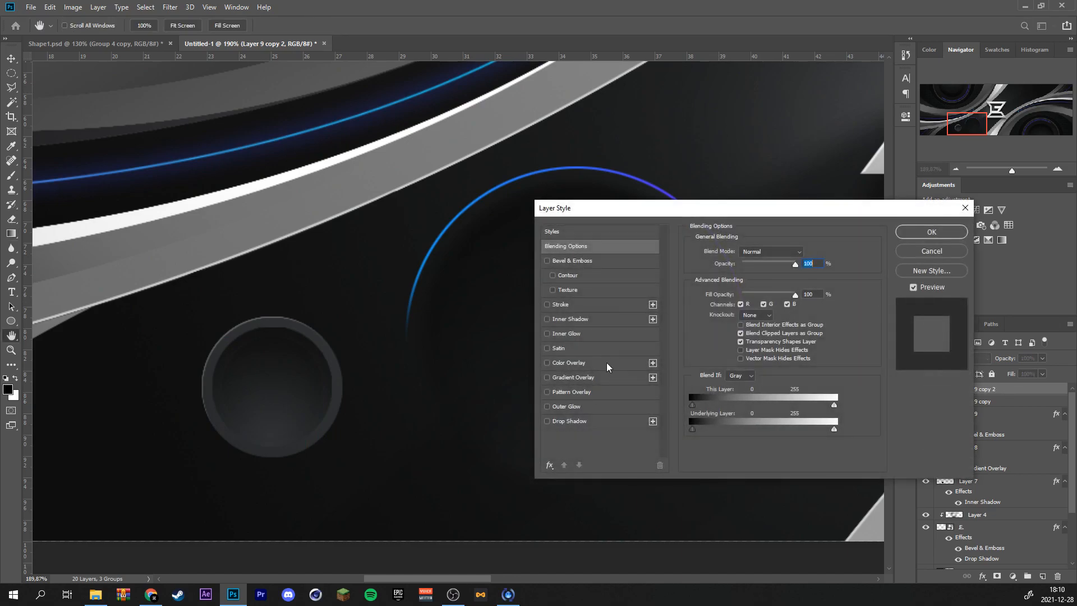
left_click(597, 321)
left_click_drag(749, 327, 751, 327)
left_click_drag(742, 303, 748, 303)
left_click_drag(731, 316, 737, 315)
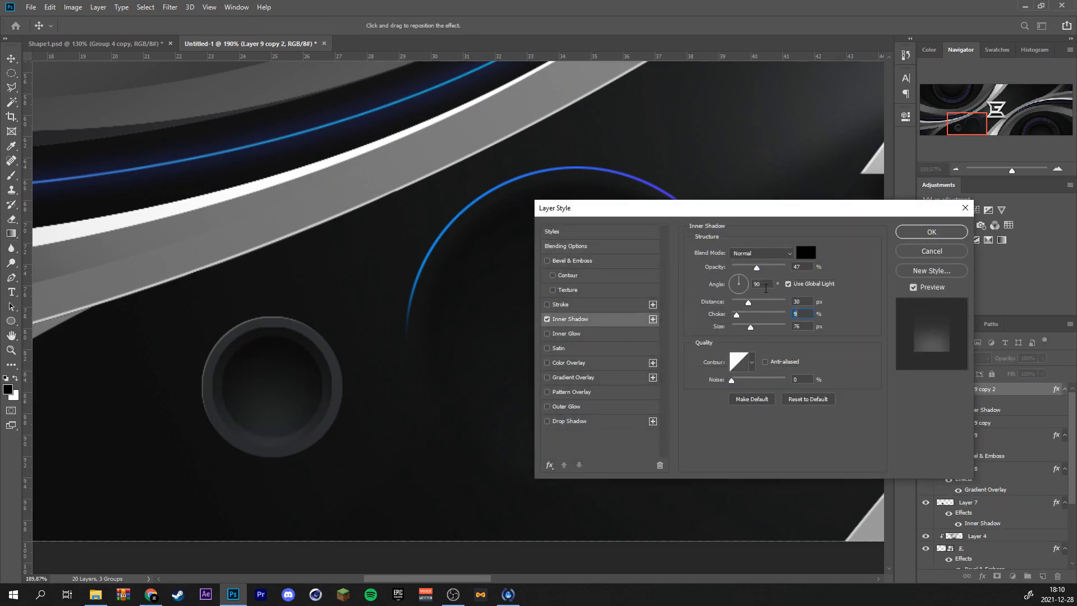
left_click(931, 234)
Apply a 2.6 px Gaussian Blur to the innermost circle on Layer 9 copy 2.
left_click(170, 7)
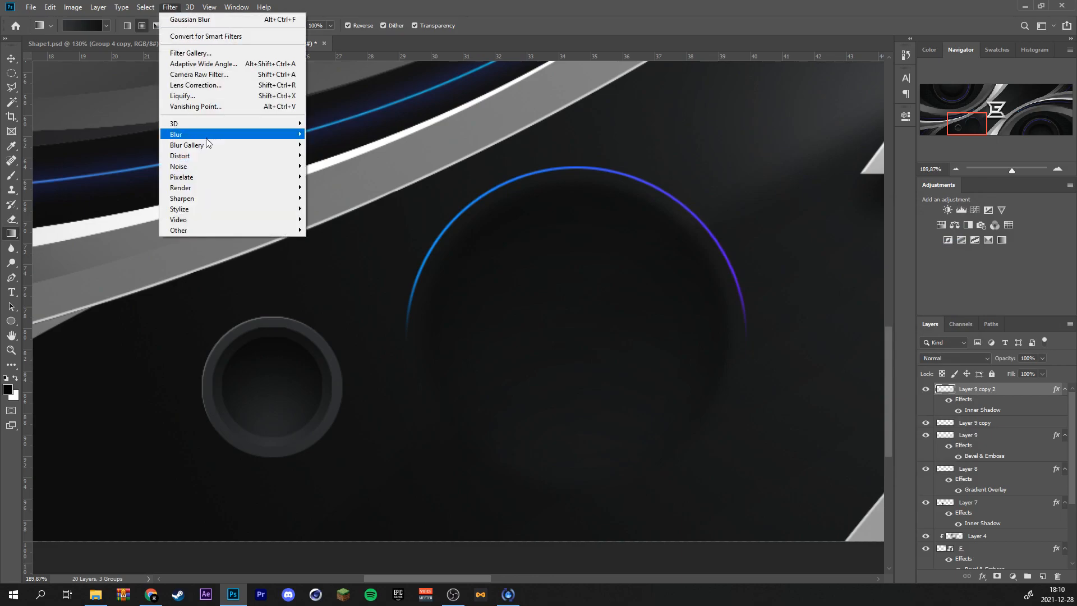
left_click(335, 176)
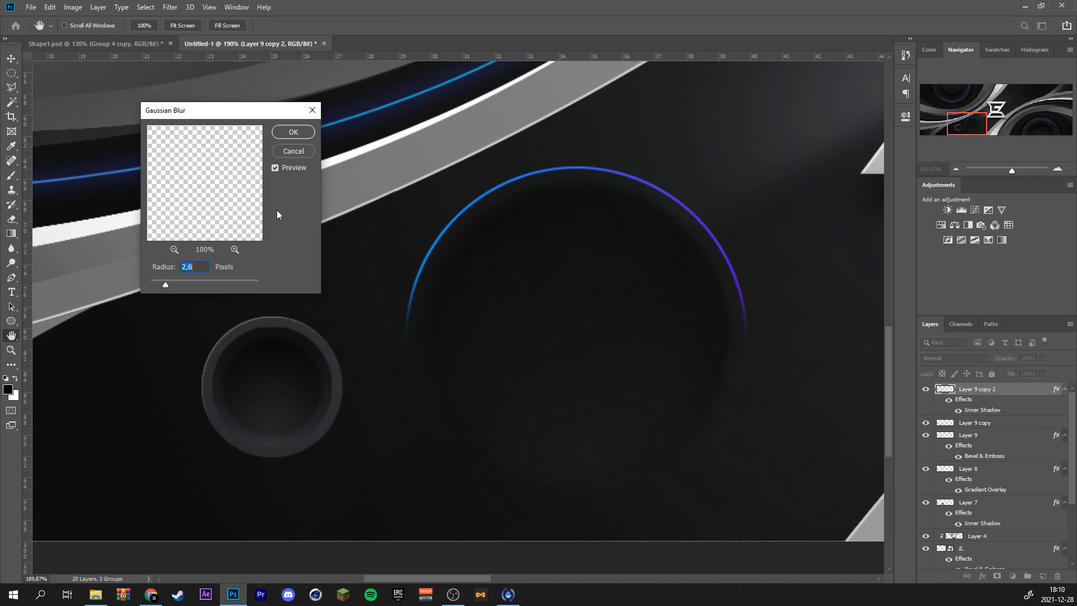
left_click(293, 133)
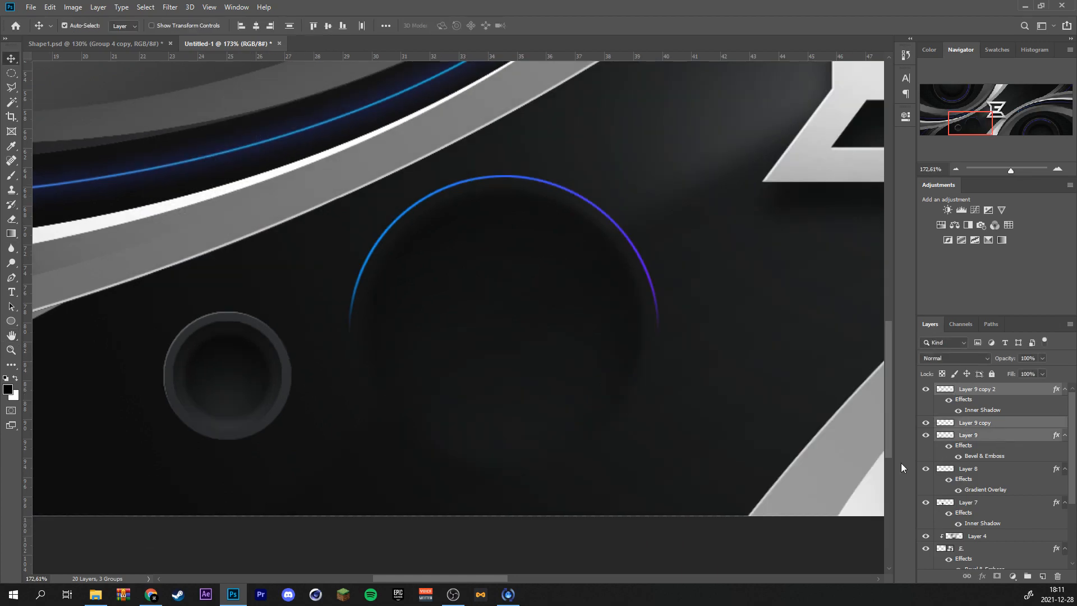
Group the three small circle layers and darken the group with a clipped Curves adjustment lowered in the shadows.
left_click(1013, 576)
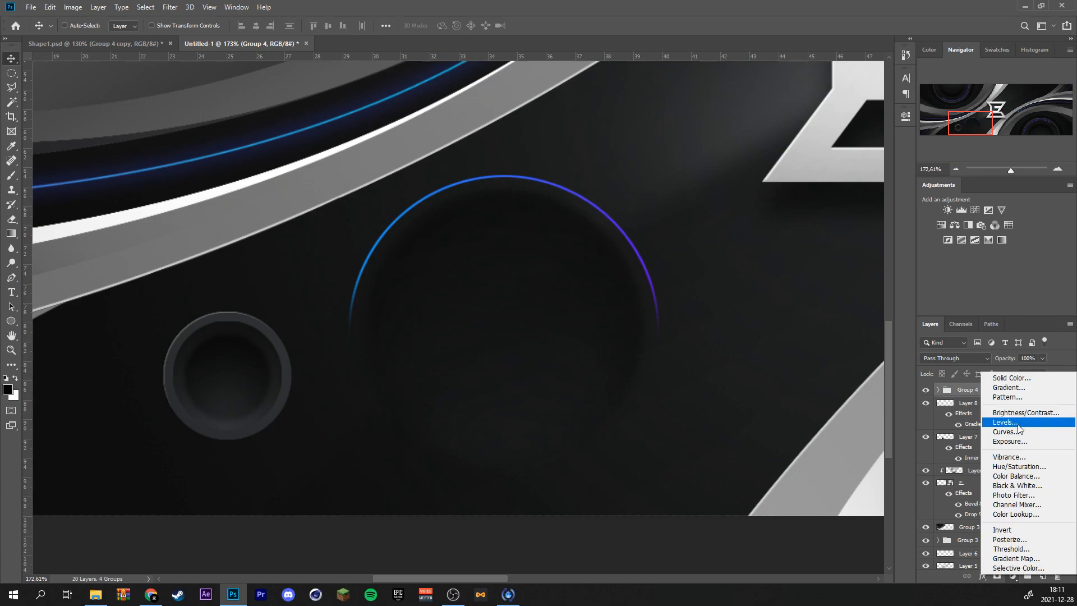
left_click(1004, 422)
right_click(1018, 390)
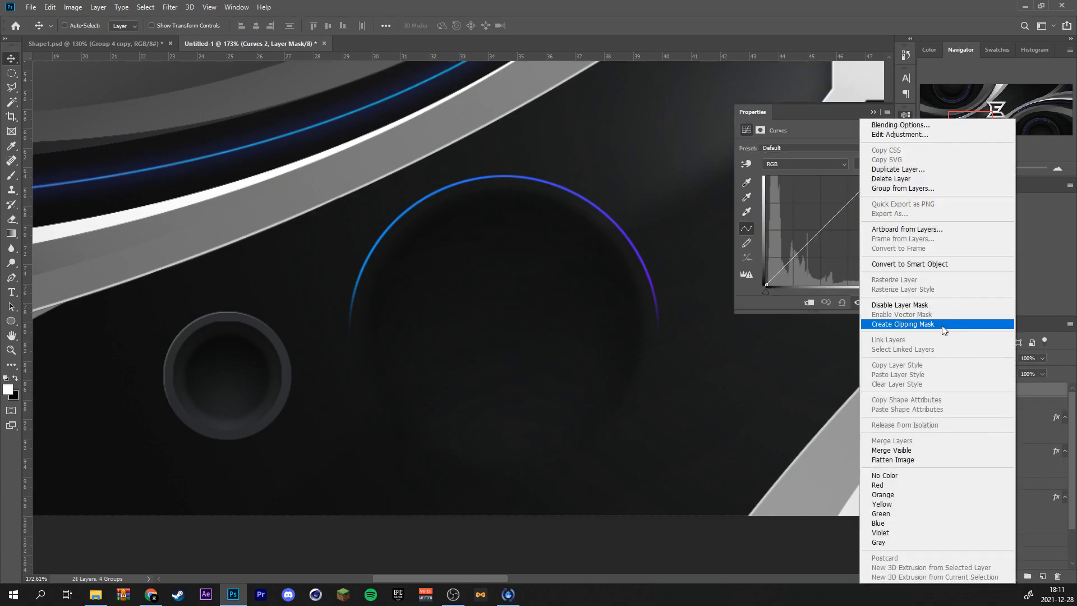
left_click(903, 323)
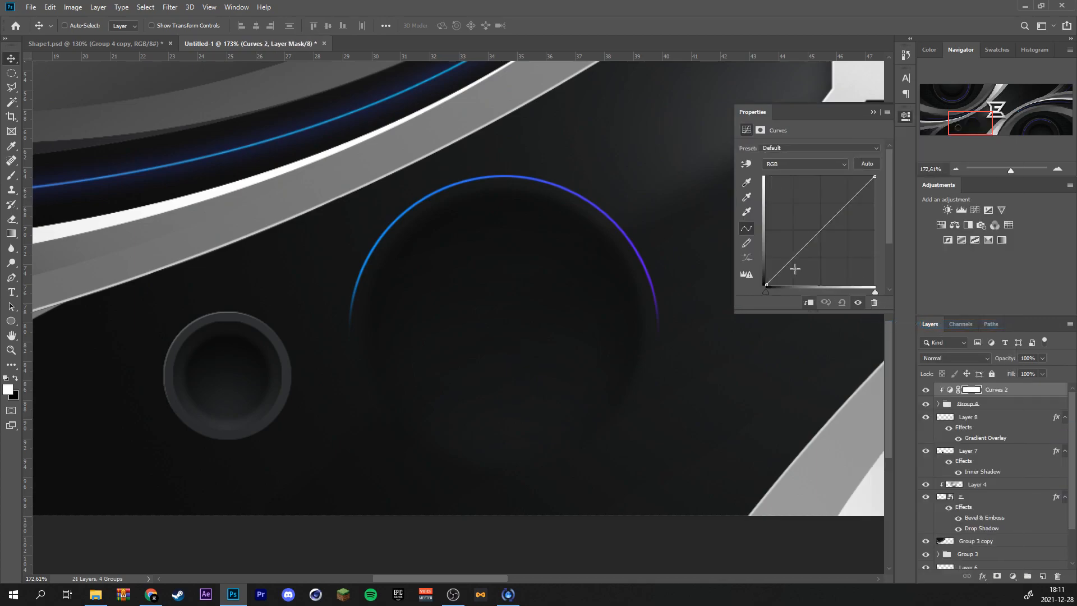
left_click_drag(788, 261, 789, 264)
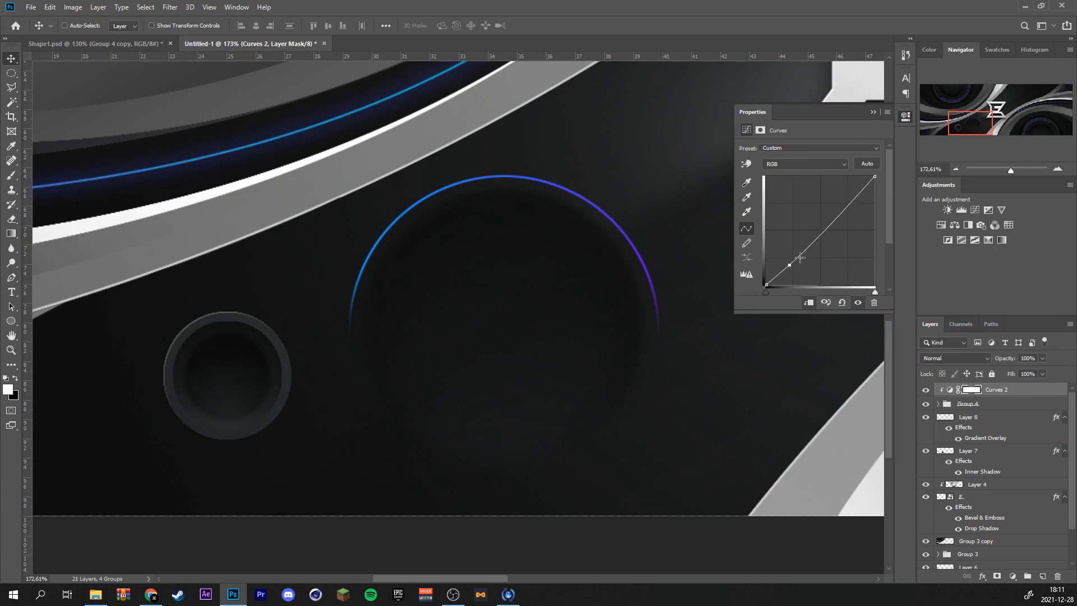
left_click(905, 116)
Scale down the small circle group with its Curves adjustment and place it at the blue end of the arc.
left_click(987, 404)
key("ctrl+t")
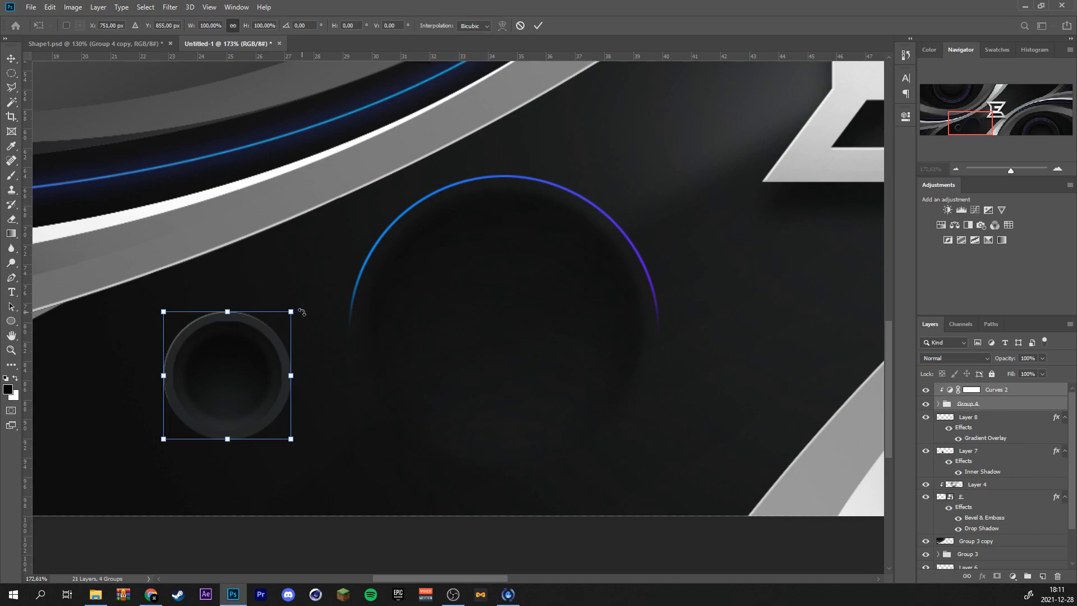
left_click_drag(296, 310, 238, 366)
left_click_drag(216, 407, 378, 331)
key("Return")
key("ctrl+0")
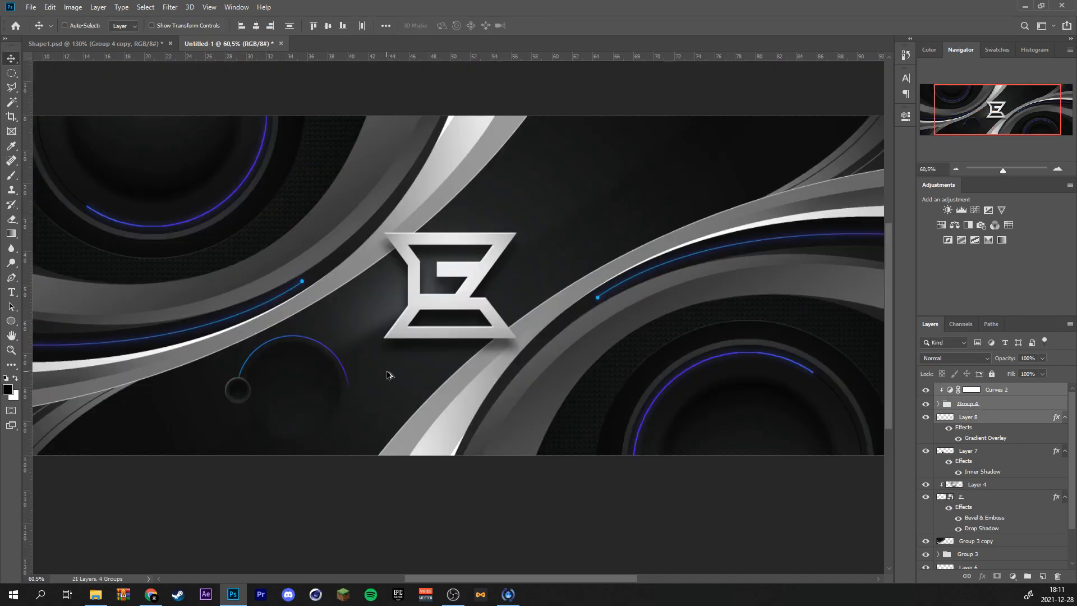
left_click(1007, 453)
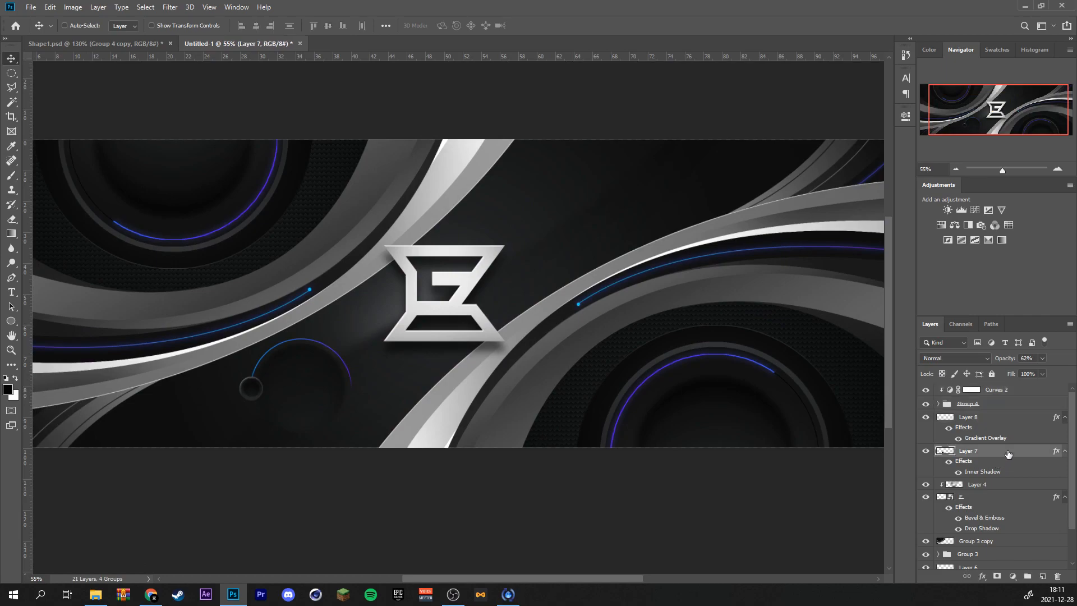
Group the arc and small circle layers from Layer 7 through Curves 2 and place a copy in the dark area above the logo.
left_click(999, 395, "shift")
key("ctrl+g")
left_click(926, 390)
left_click_drag(339, 405, 610, 226)
left_click_drag(619, 302, 622, 294)
scroll(624, 335, "down", 2)
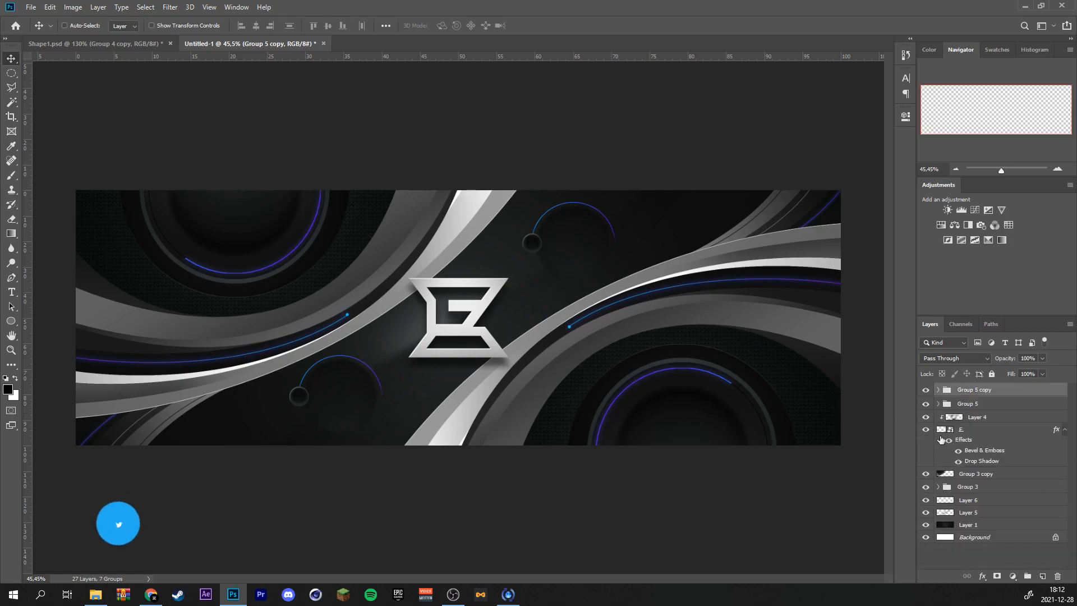
Add a new layer and brush soft white glows at 65% opacity into the centres of the two large circles.
left_click(1043, 576)
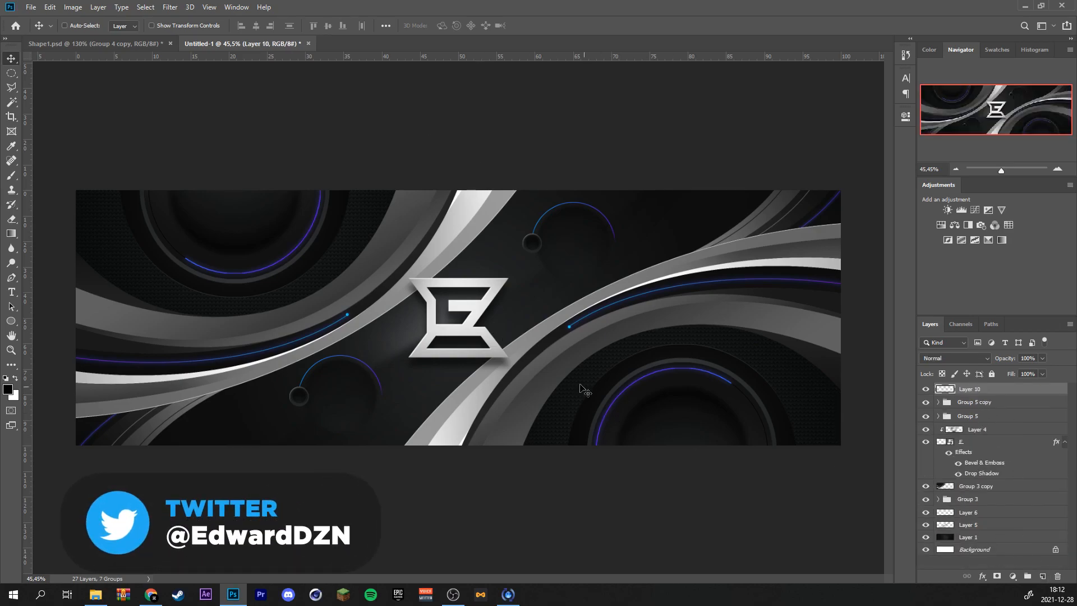
scroll(406, 336, "down", 2)
left_click(8, 175)
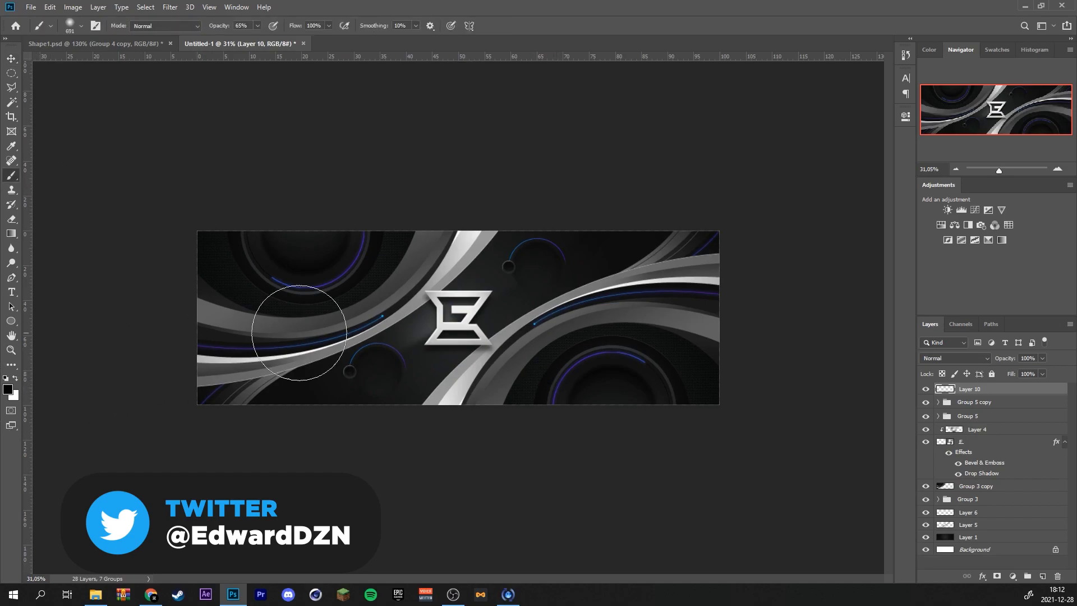
scroll(338, 328, "up", 3)
mouse_move(341, 327)
left_mouse_down()
mouse_move(387, 327)
mouse_move(388, 280)
left_mouse_up()
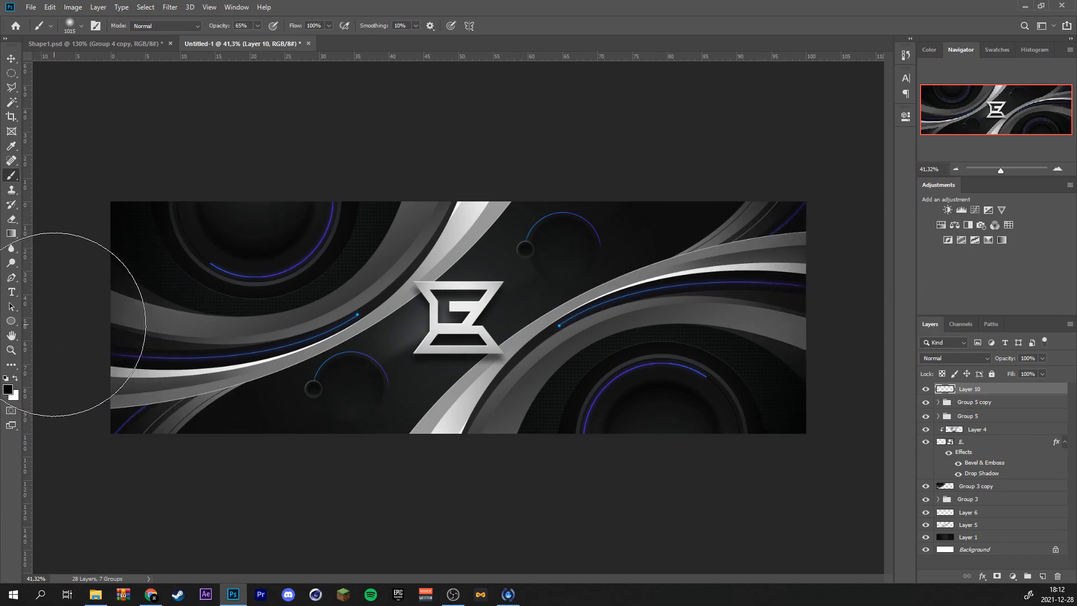
key("x")
right_click(404, 372, "alt")
right_click(662, 419, "alt")
left_click(665, 441)
key("ctrl+z")
left_click(665, 444)
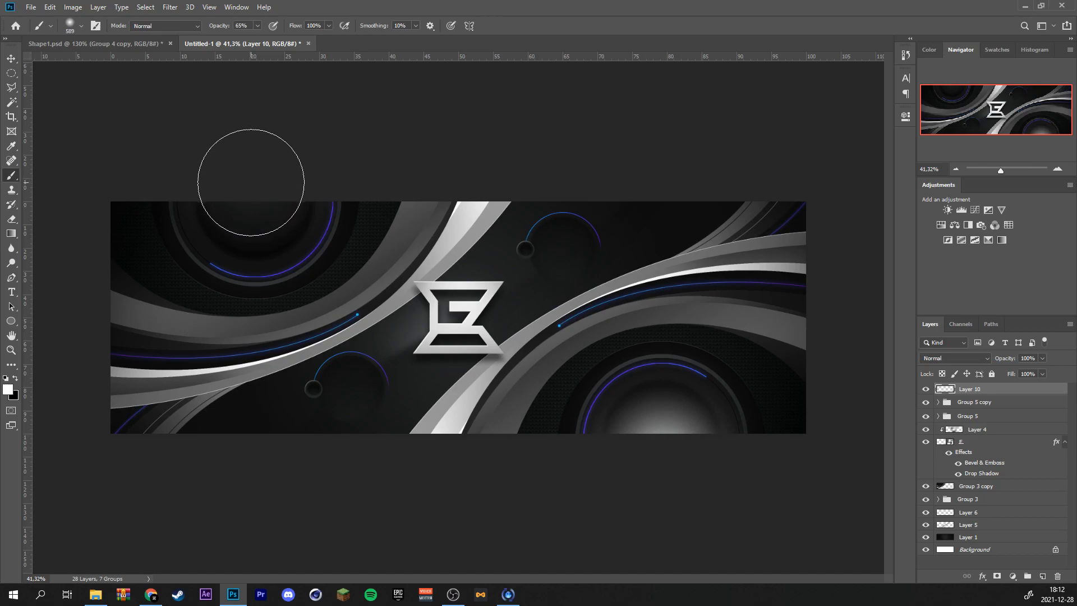
left_click(247, 185)
Brush smaller soft white highlights onto the ends of the light bands and beside the logo on Layer 10.
scroll(449, 445, "up", 5)
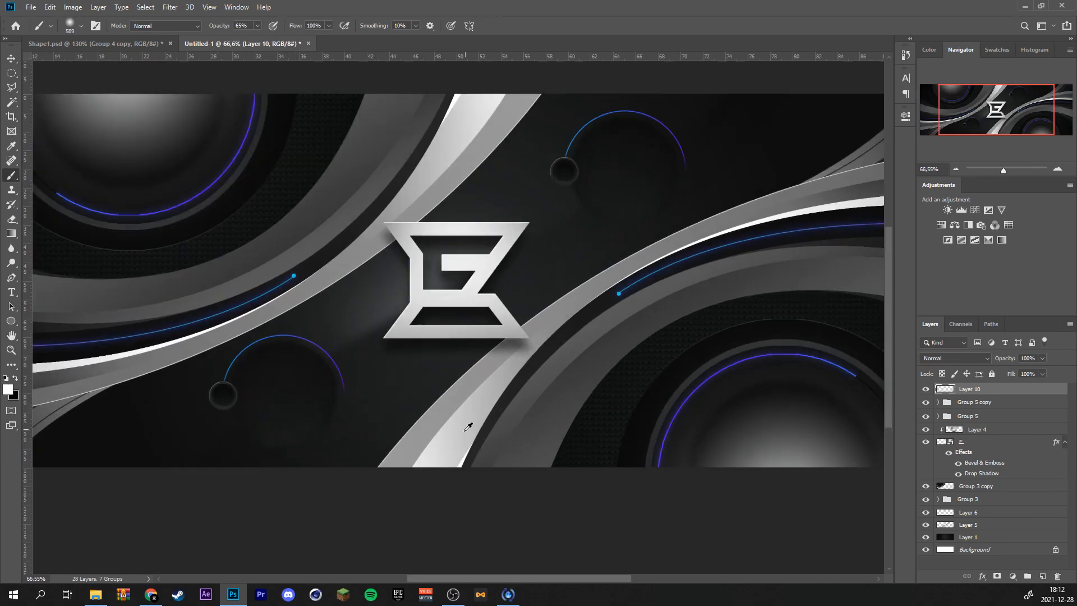
right_click(402, 470, "alt")
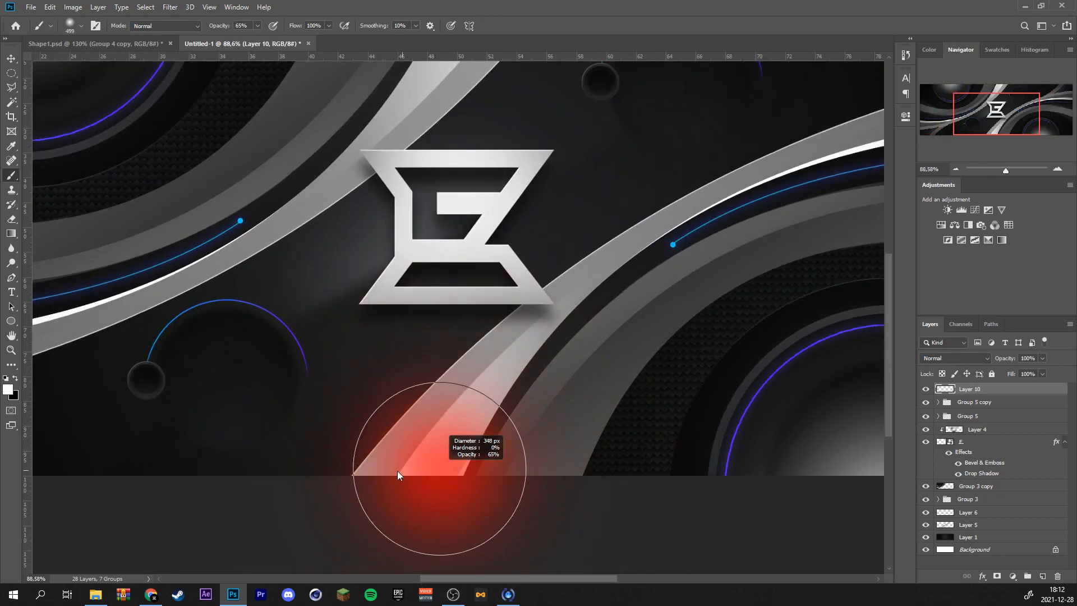
scroll(402, 470, "down", 5)
scroll(597, 292, "down", 1)
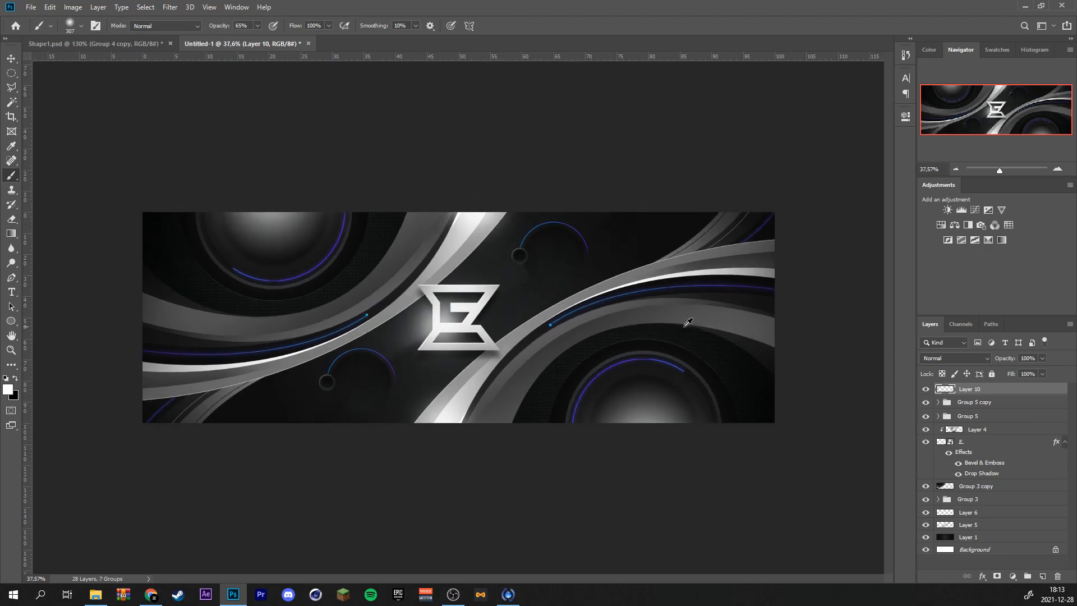
scroll(526, 312, "up", 1)
Set Layer 10's blend mode to Overlay and toggle its visibility to compare the glow effect.
left_click(940, 359)
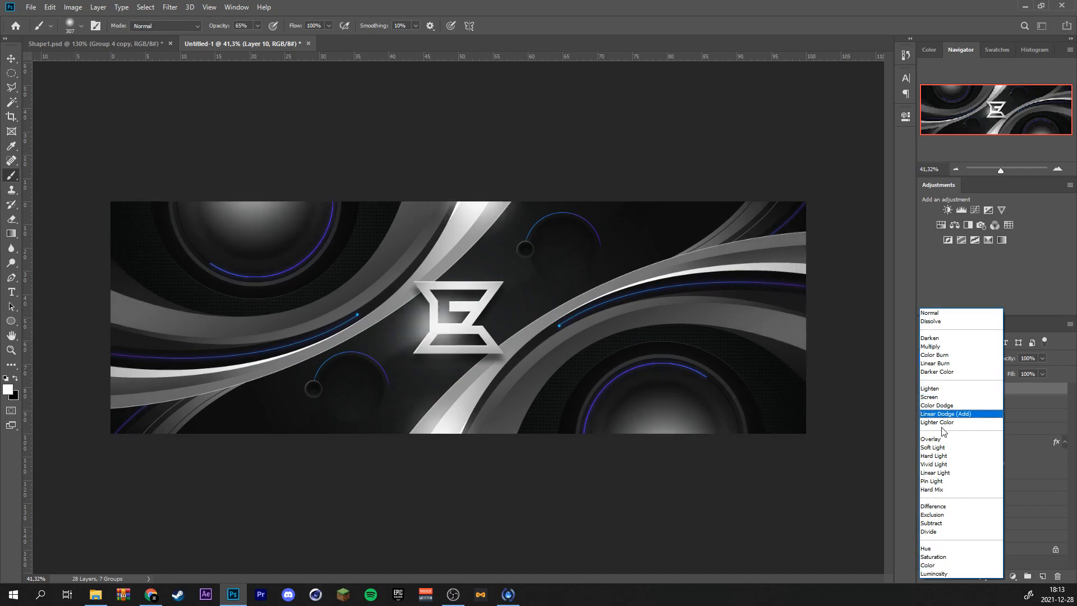
left_click(936, 438)
left_click(926, 389)
left_click(926, 390)
left_click(926, 389)
left_click(926, 390)
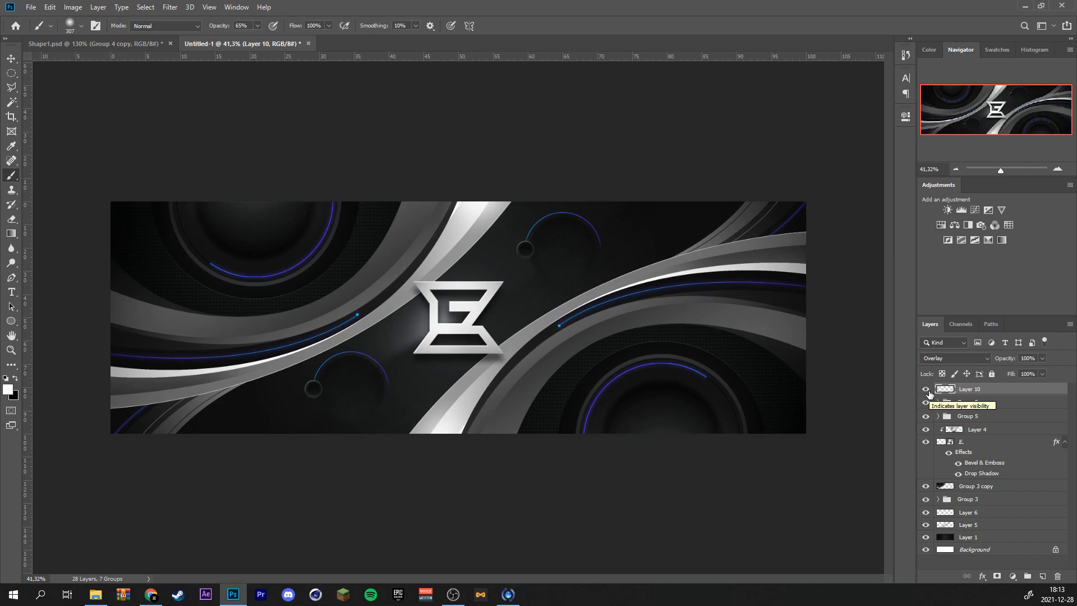
scroll(471, 310, "up", 3)
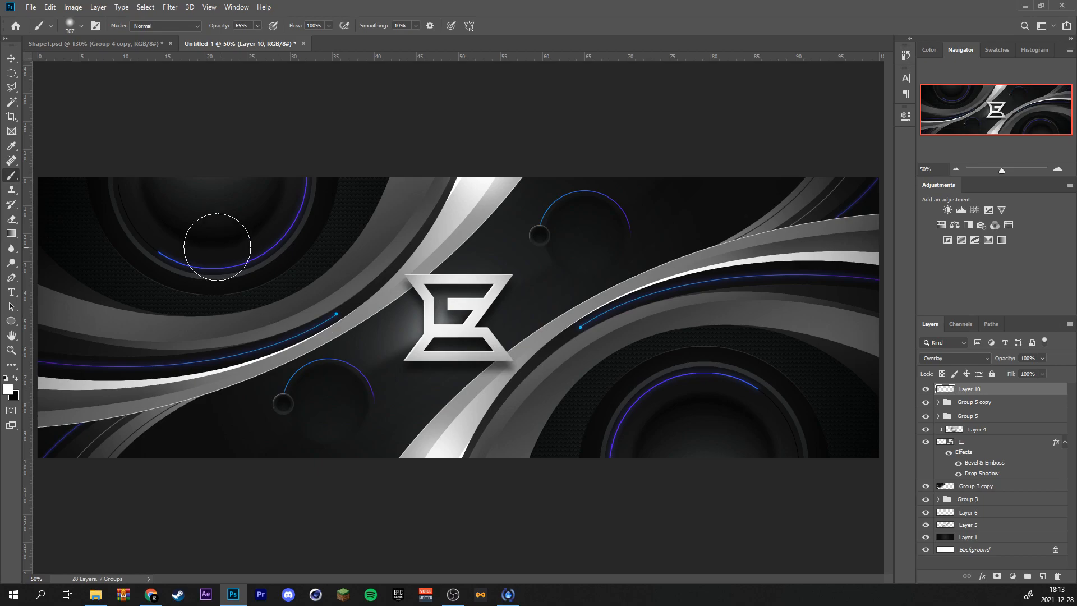
scroll(141, 166, "up", 2)
scroll(142, 166, "up", 2)
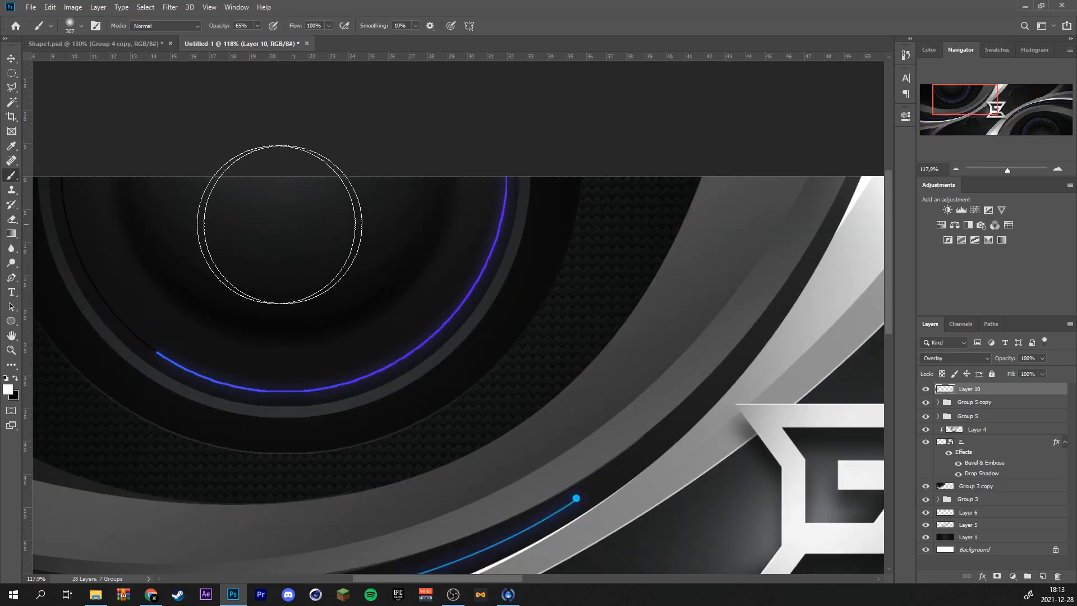
scroll(348, 296, "down", 4)
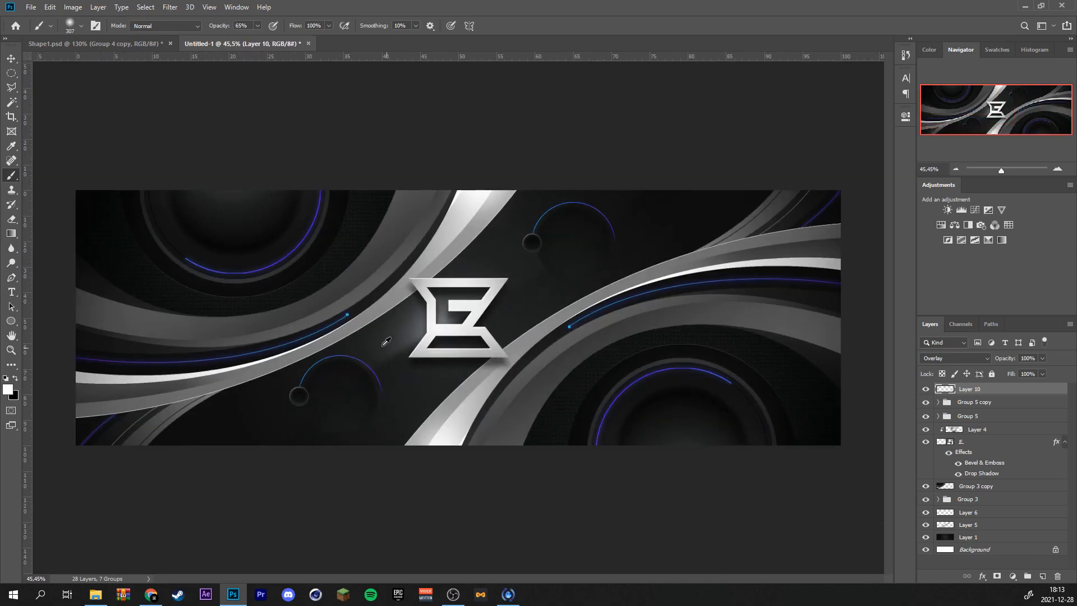
key("ctrl+plus")
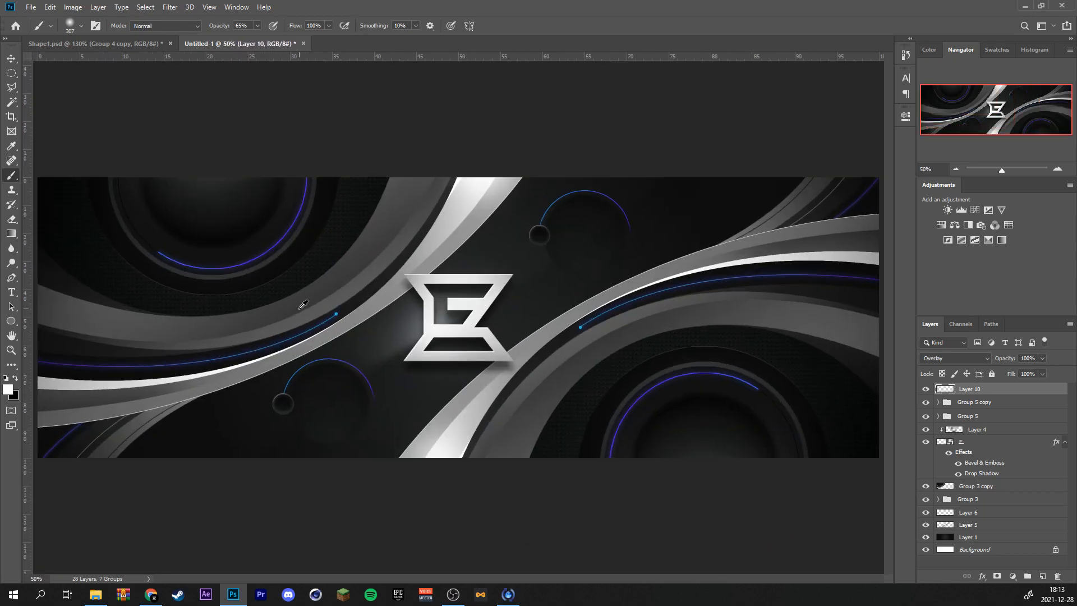
Add a solid color fill layer in mid grey #7a7a7a above all other layers.
left_click(1014, 578)
left_click(1013, 379)
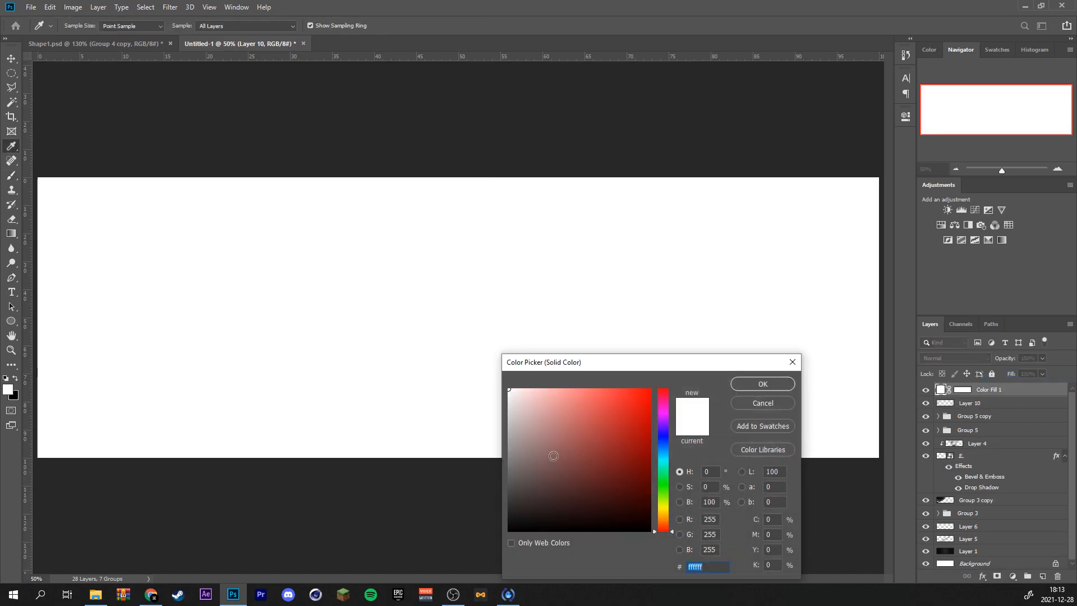
left_click_drag(555, 453, 490, 466)
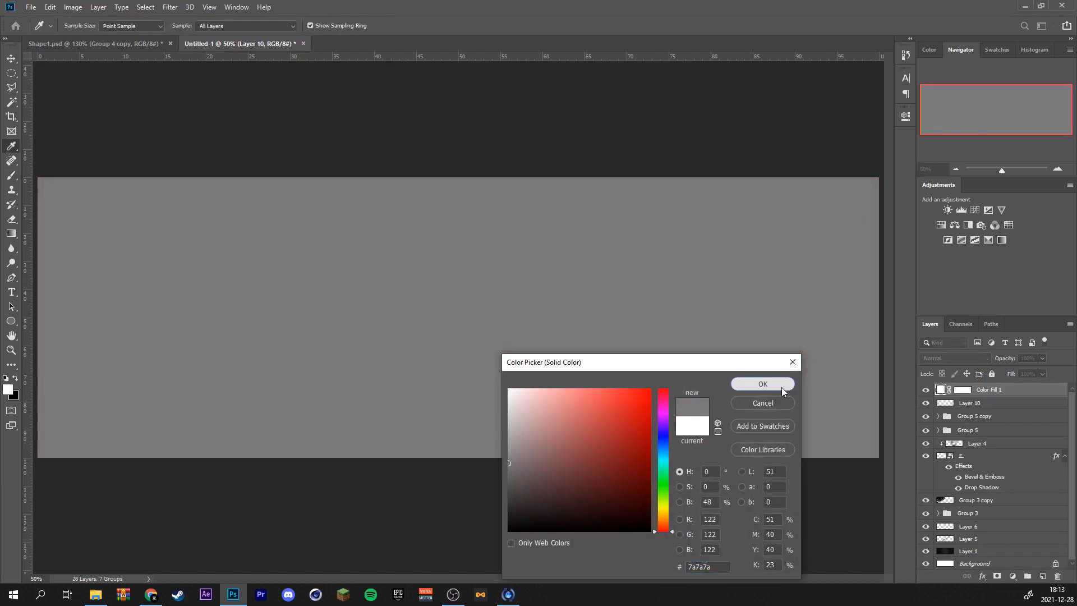
left_click(779, 386)
Rasterize the grey fill and apply Add Noise at 17.27% with Gaussian distribution and Monochromatic enabled.
left_click(170, 7)
mouse_move(192, 171)
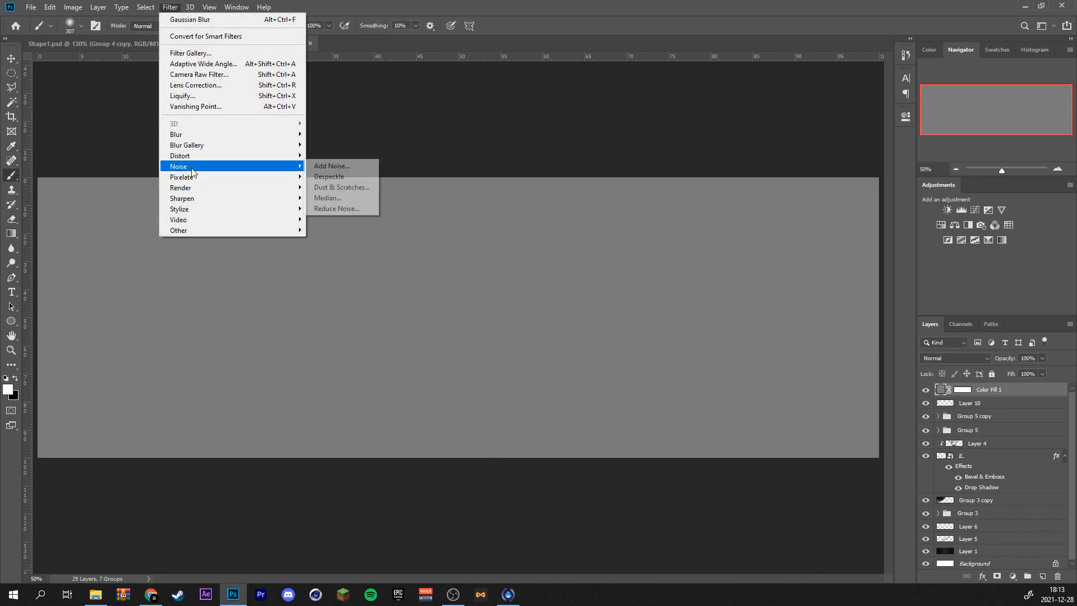
left_click(336, 166)
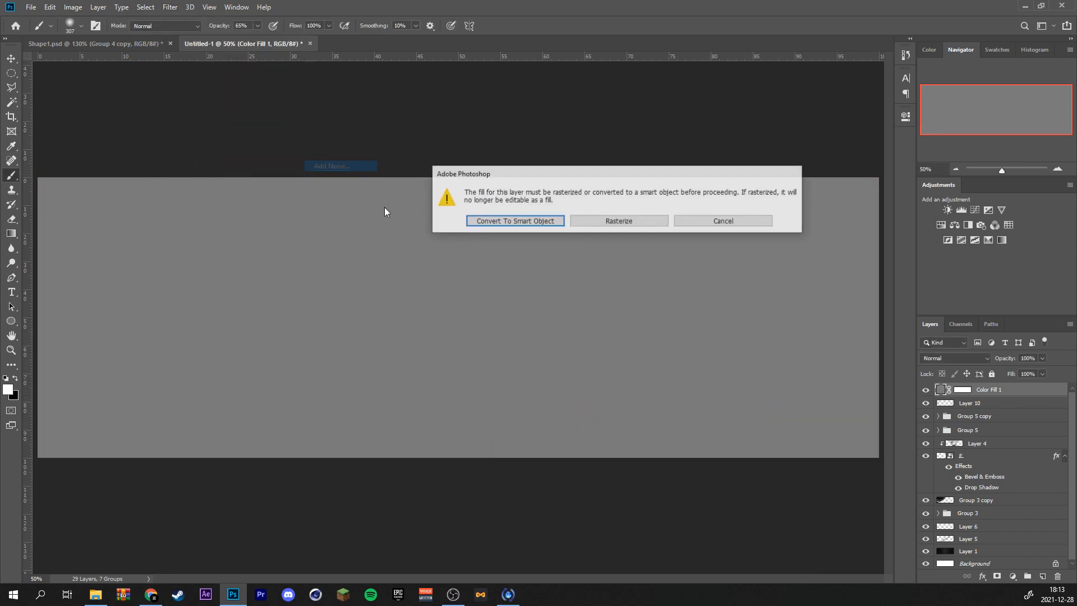
left_click(638, 222)
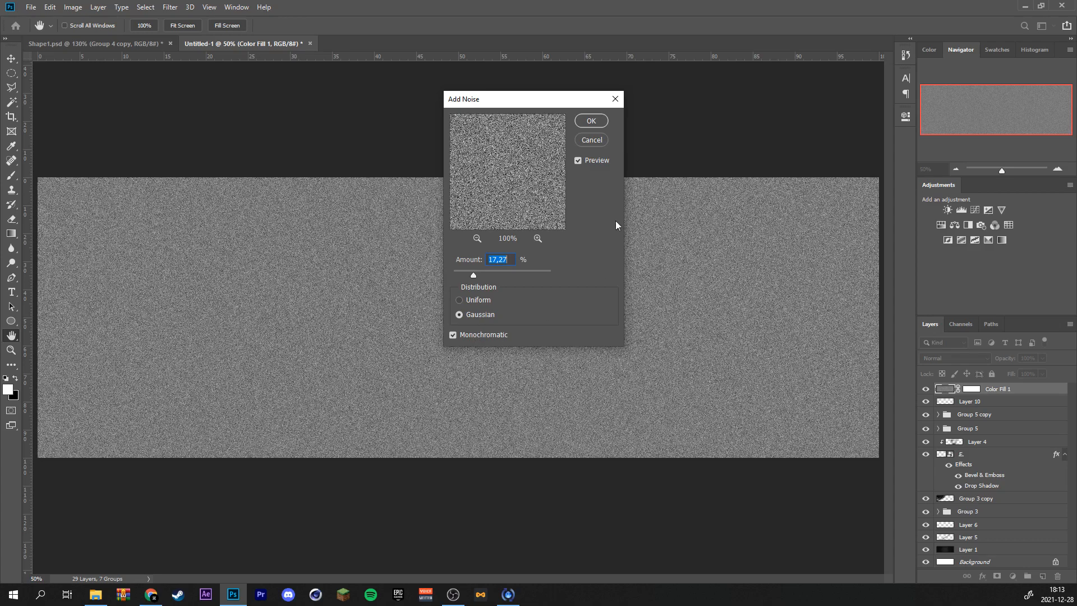
left_click(591, 121)
key("b")
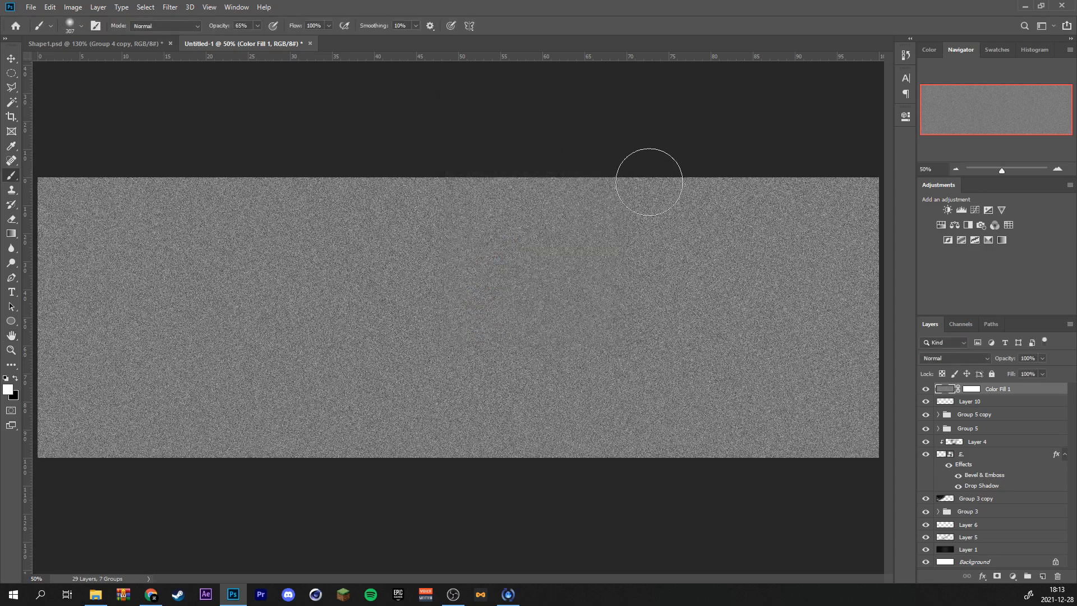
Set the noise layer's blend mode to Overlay and fill its layer mask with black.
left_click(956, 359)
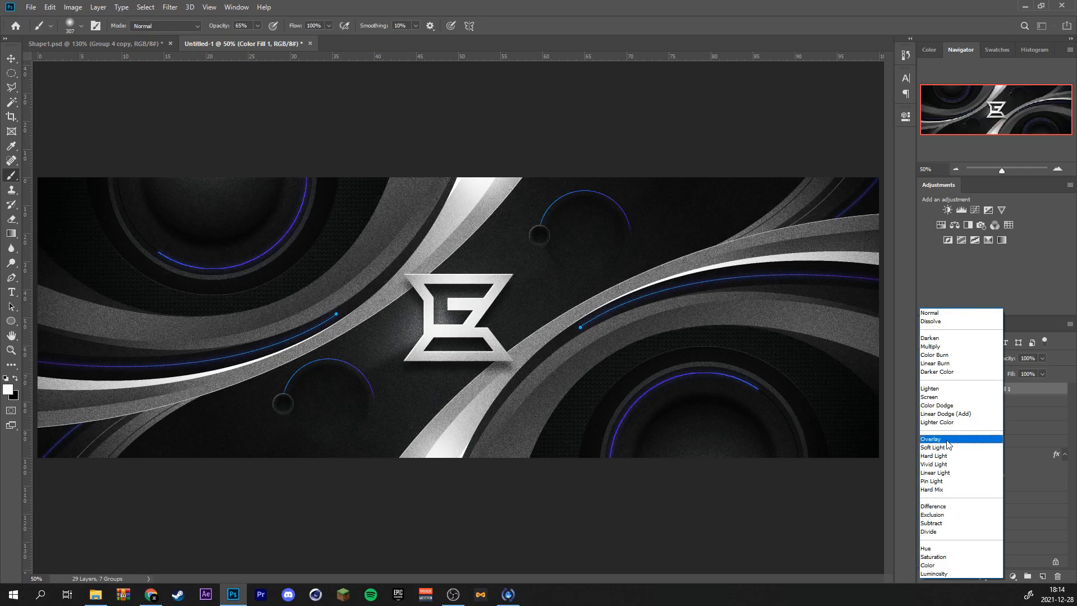
left_click(948, 439)
left_click(973, 391)
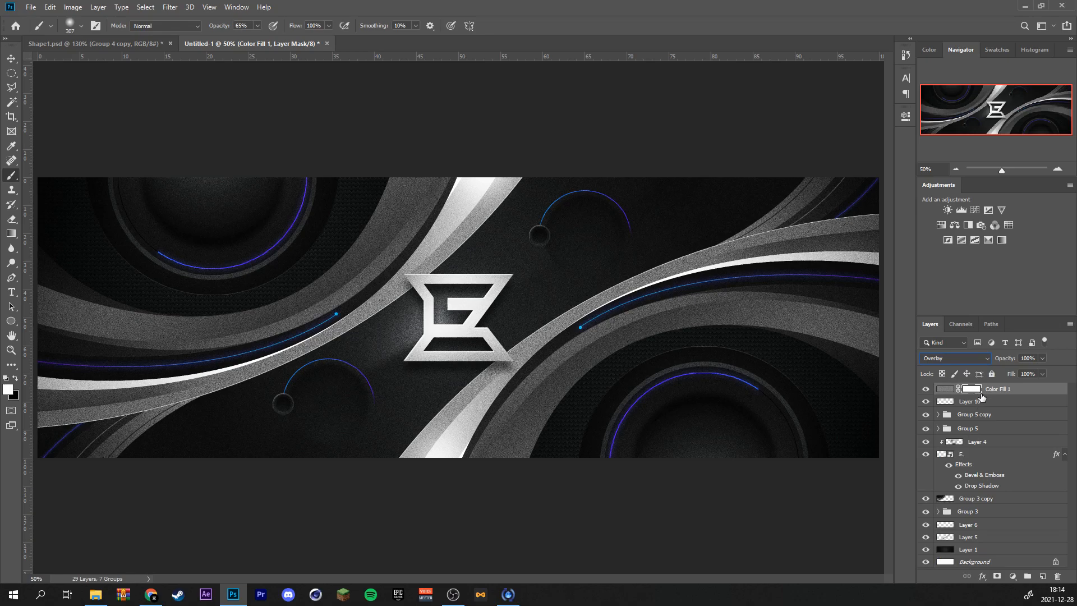
key("x")
key("alt+BackSpace")
Set the brush opacity to 30% and paint white on the noise mask inside the banner's lower-right large circle.
mouse_move(183, 332)
left_mouse_down()
mouse_move(232, 343)
mouse_move(258, 306)
left_mouse_up()
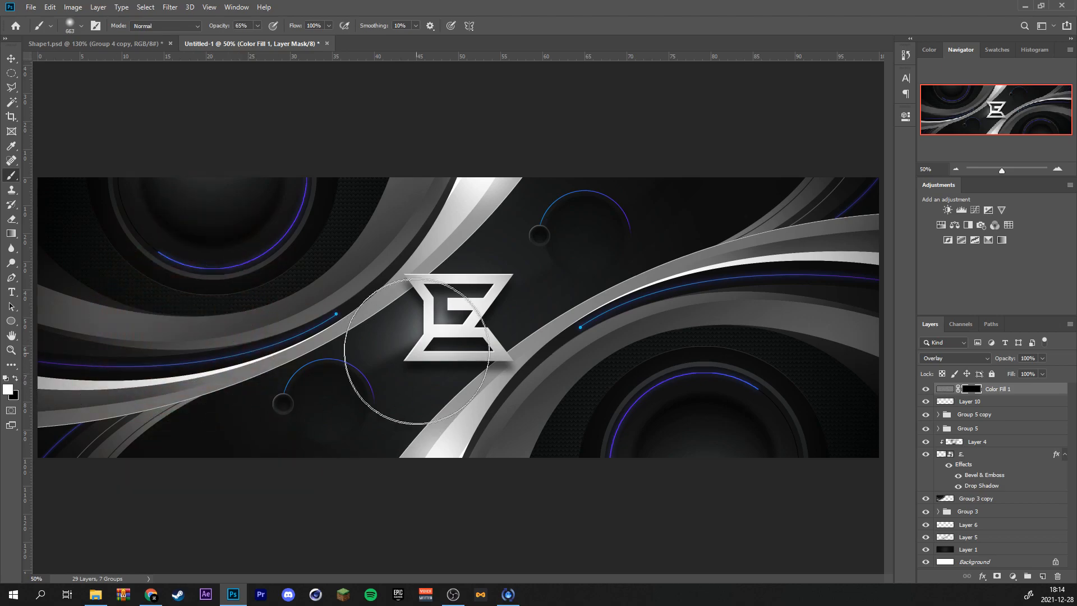
left_click(258, 26)
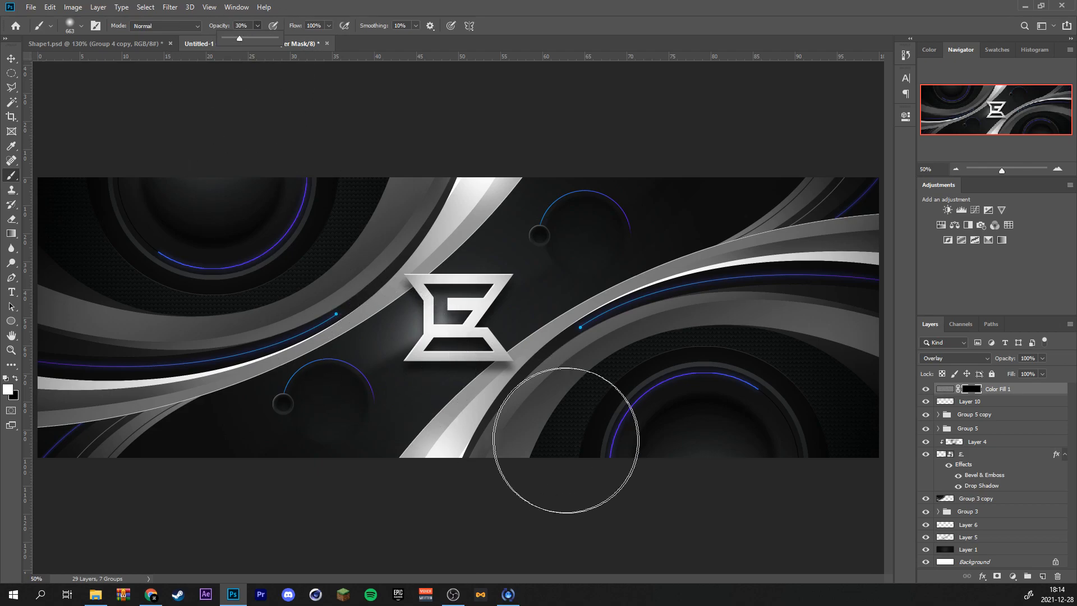
scroll(685, 494, "up", 5)
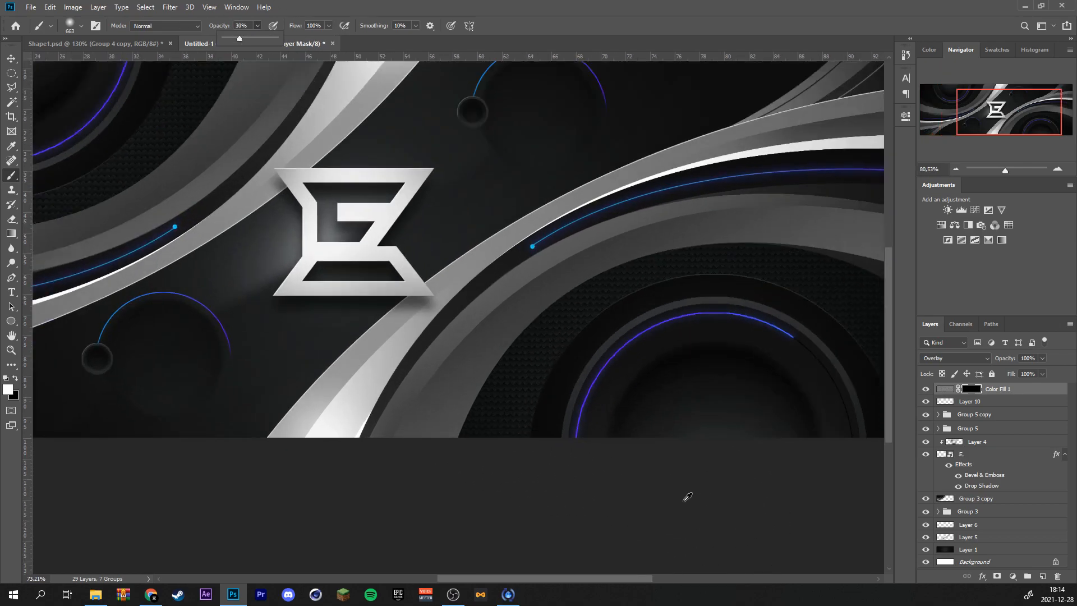
scroll(421, 479, "up", 3)
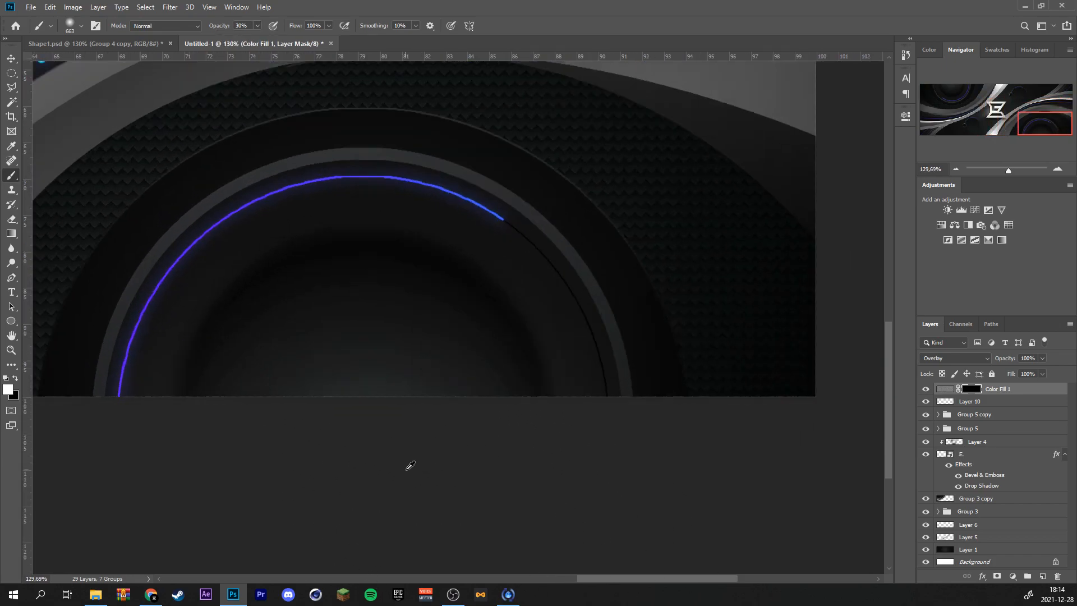
left_click_drag(367, 364, 292, 371)
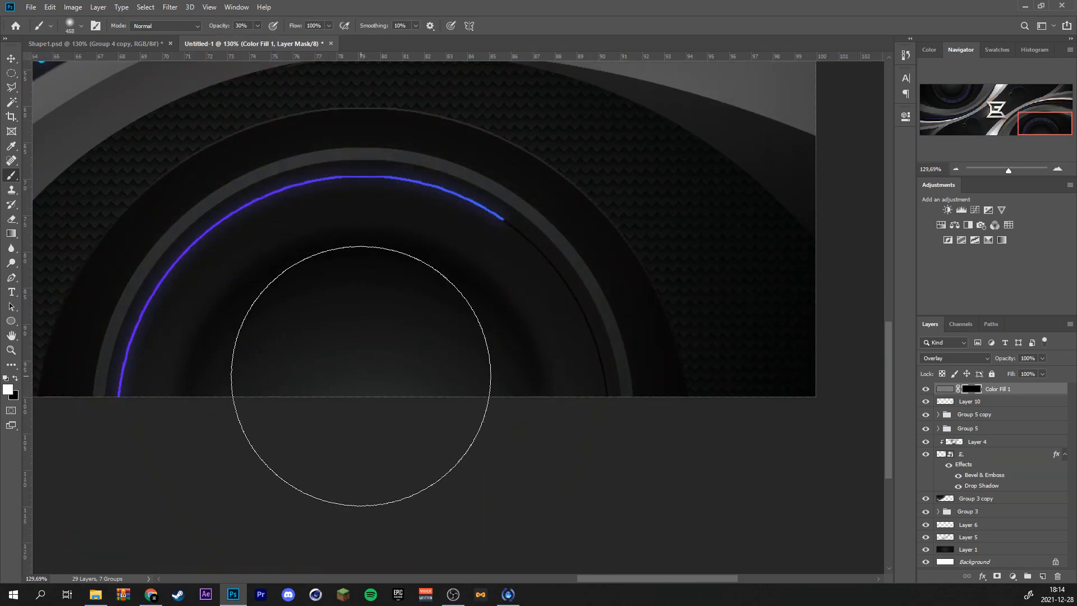
left_click_drag(357, 379, 395, 380)
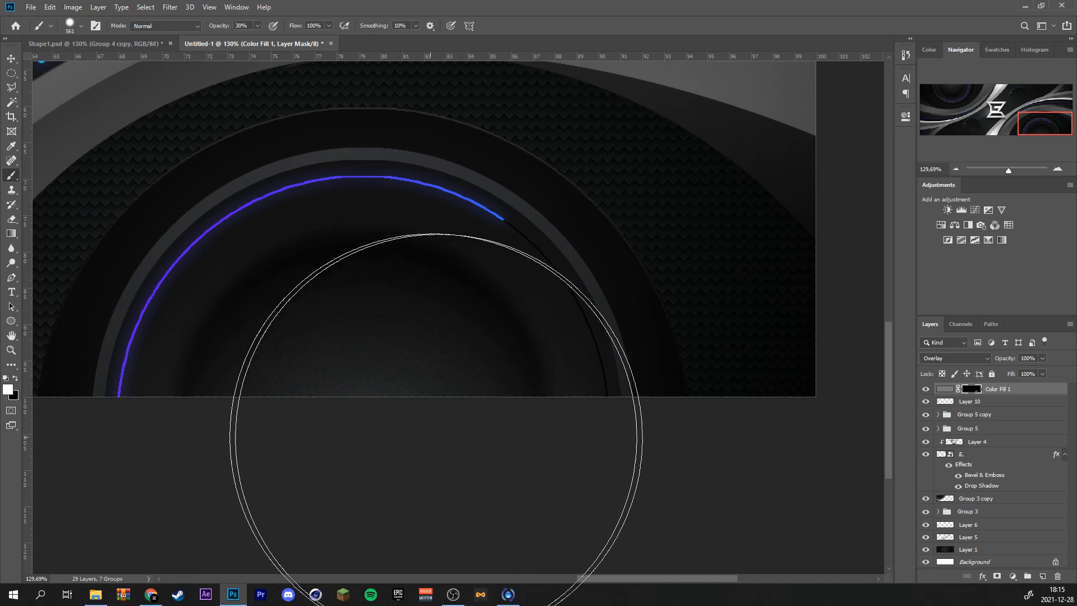
scroll(646, 474, "down", 4)
scroll(646, 474, "down", 3)
scroll(640, 471, "up", 6)
scroll(741, 480, "down", 7)
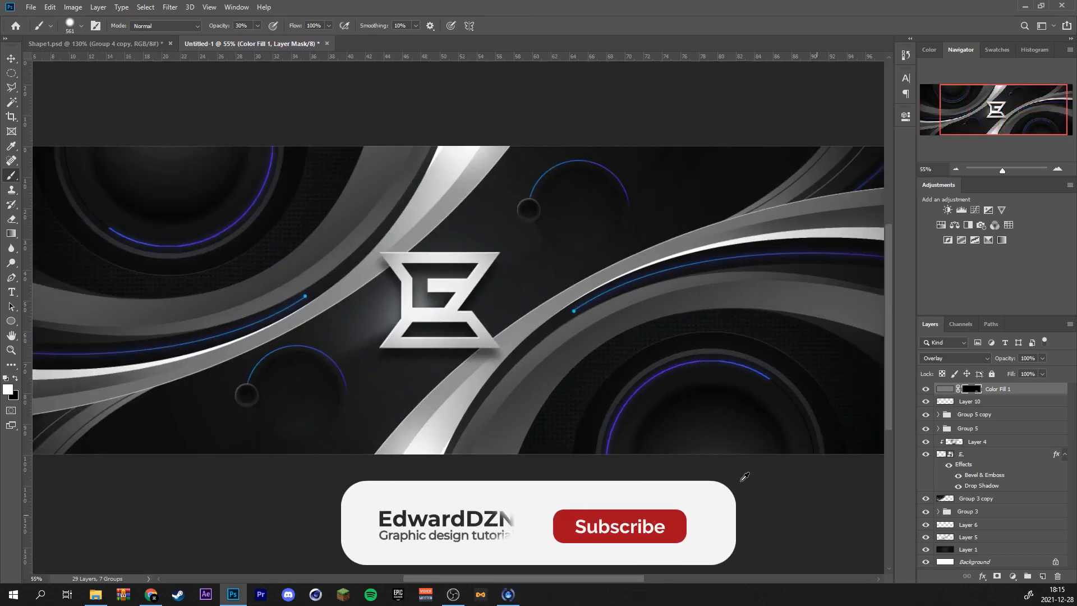
Paint white on the noise mask inside the banner's upper-left large circle.
scroll(157, 133, "up", 2)
scroll(161, 128, "up", 1)
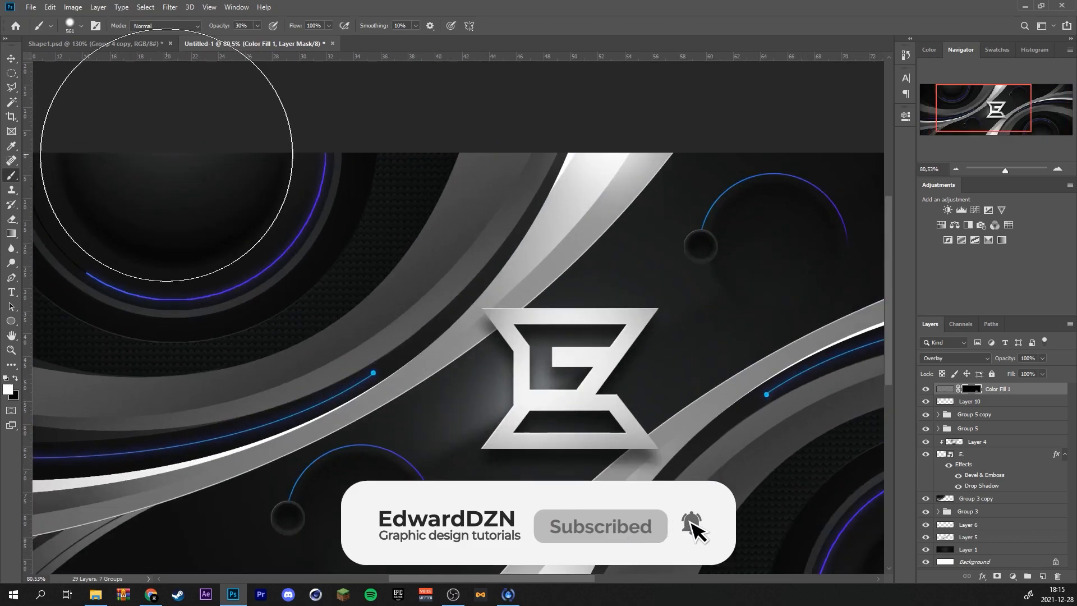
scroll(177, 131, "down", 2)
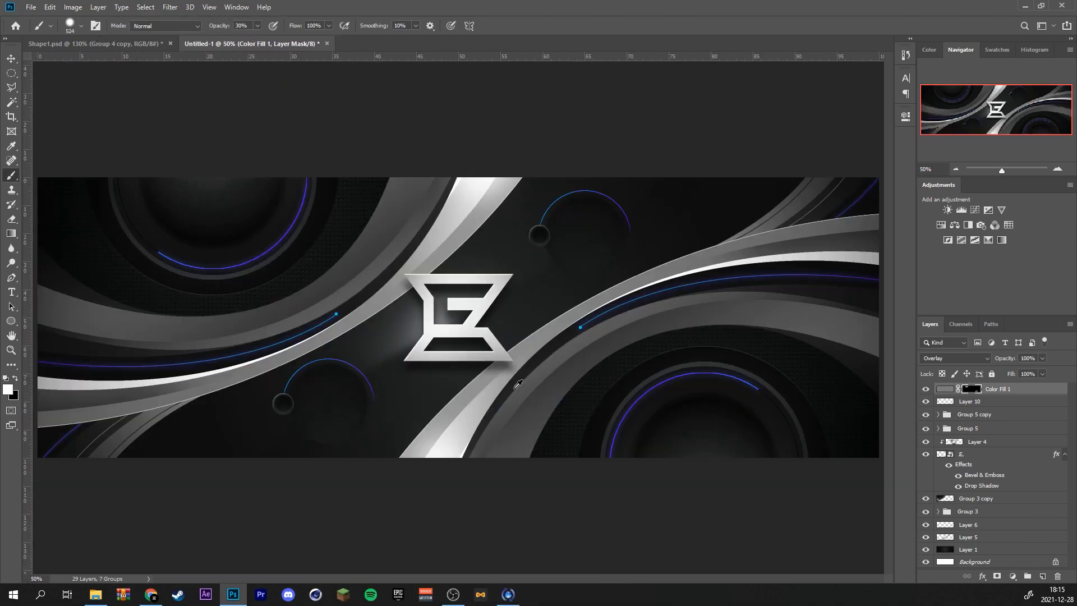
Resize the brush to fit inside the small arc below the logo and paint white on the noise mask there.
scroll(359, 516, "down", 1)
scroll(354, 494, "up", 1)
scroll(351, 466, "up", 3)
scroll(349, 392, "up", 4)
mouse_move(321, 296)
left_mouse_down()
mouse_move(225, 310)
mouse_move(262, 317)
left_mouse_up()
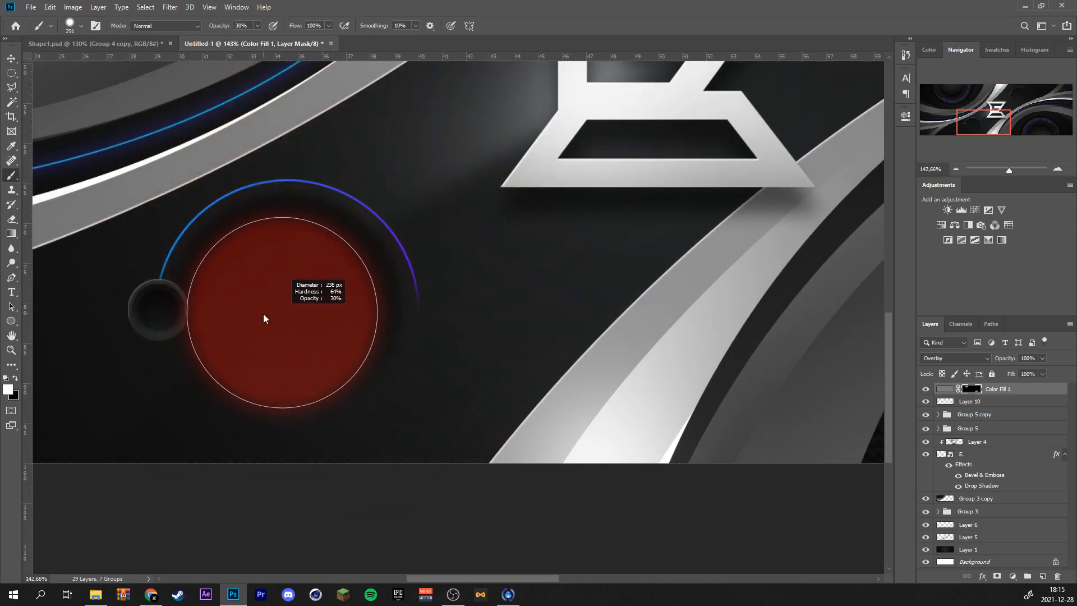
scroll(284, 449, "down", 10)
scroll(442, 468, "up", 1)
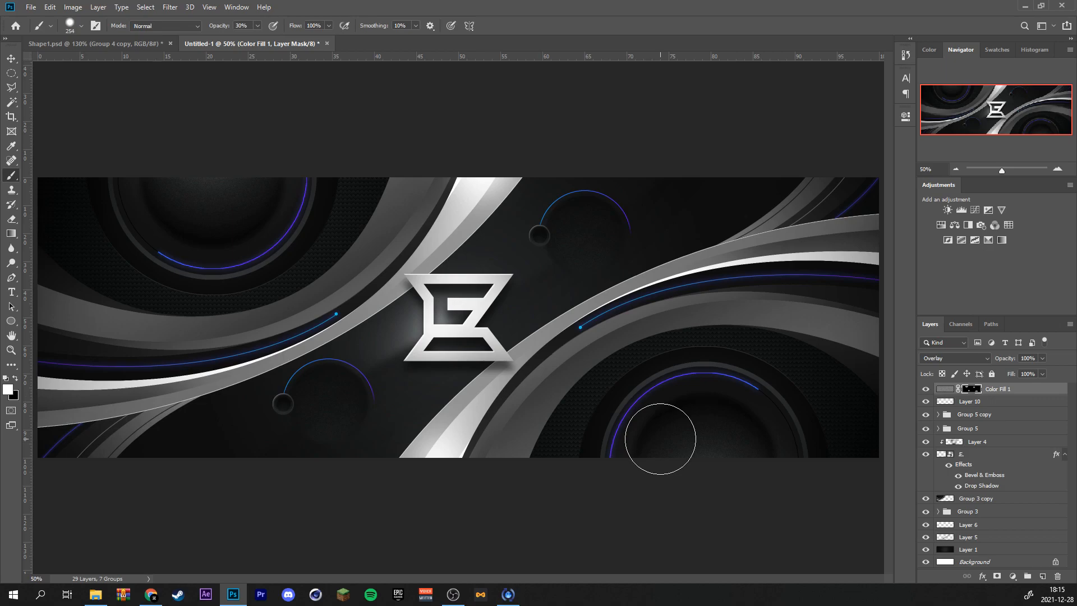
Open the recent file REGERA_PACK v2.psd.
left_click(33, 7)
mouse_move(67, 72)
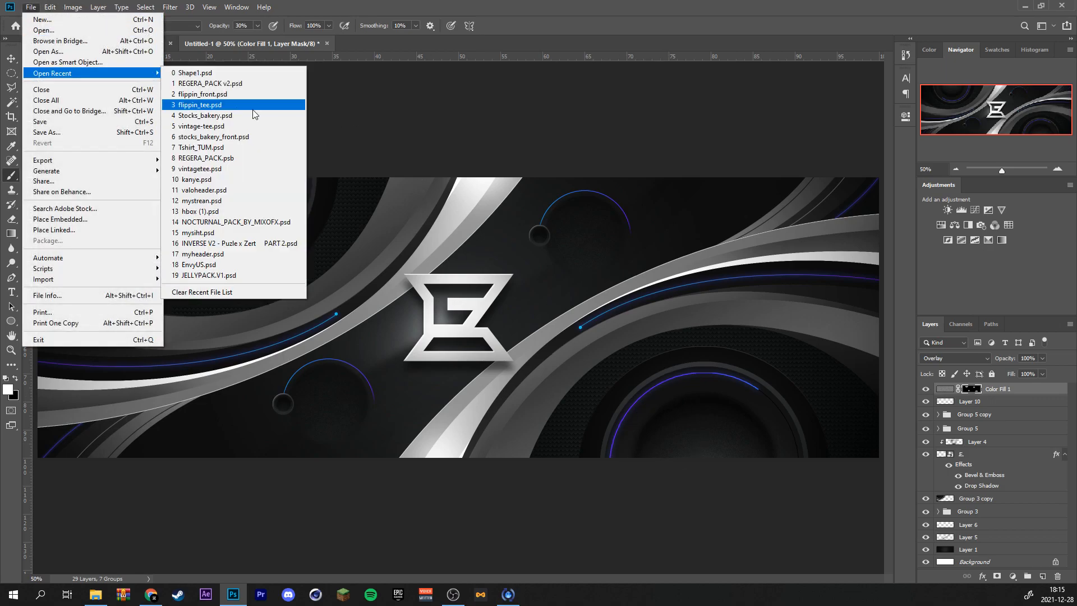
left_click(253, 82)
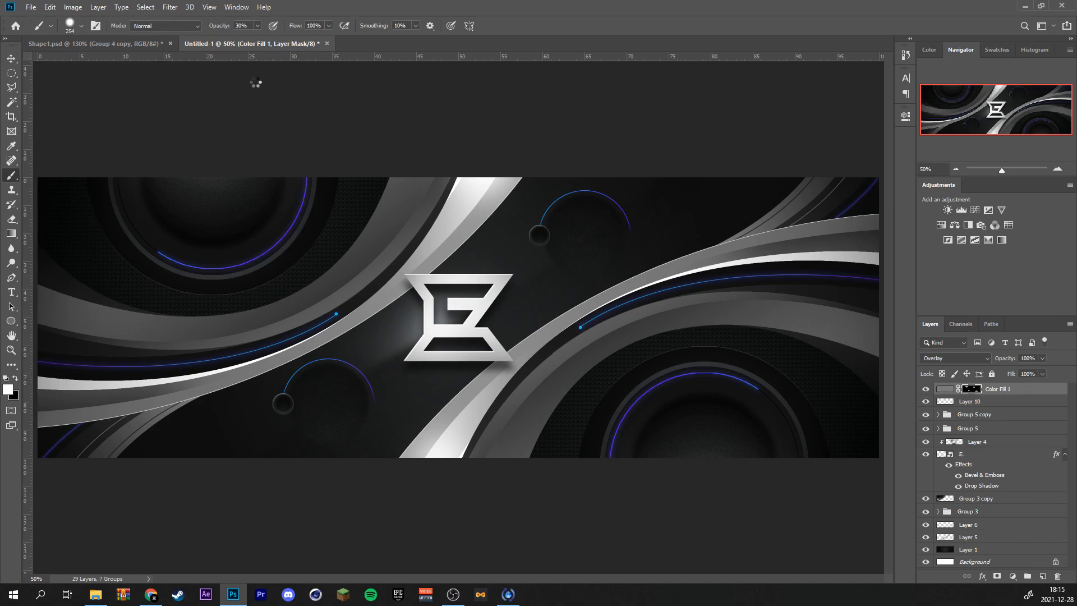
Hide the cover and Thank you! layers, show the orange dot layer in the Particles group, and copy it into the banner document.
key("v")
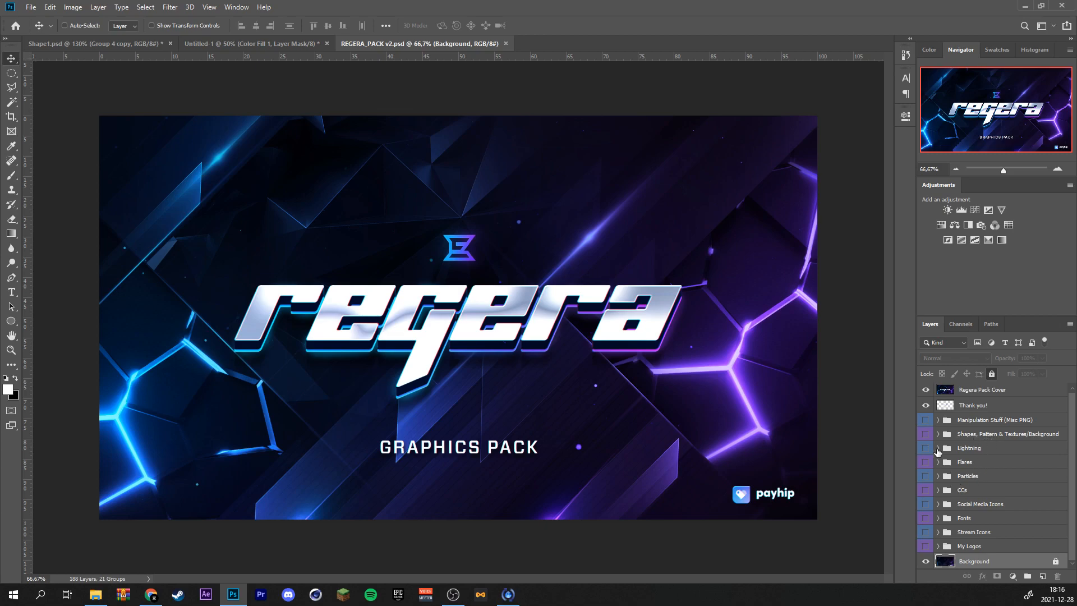
left_click_drag(933, 404, 930, 395)
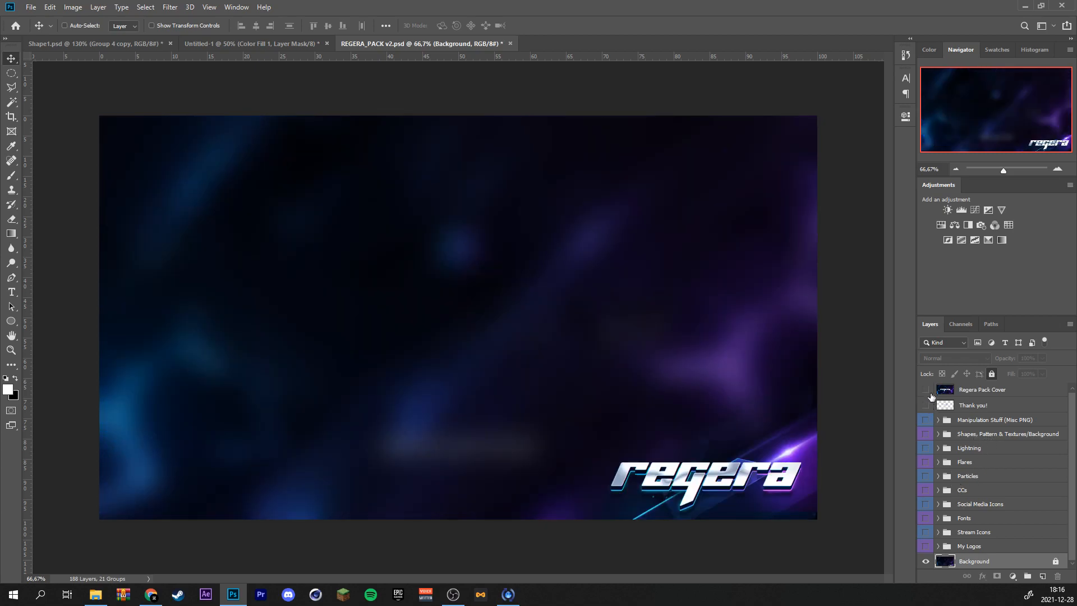
left_click(938, 475)
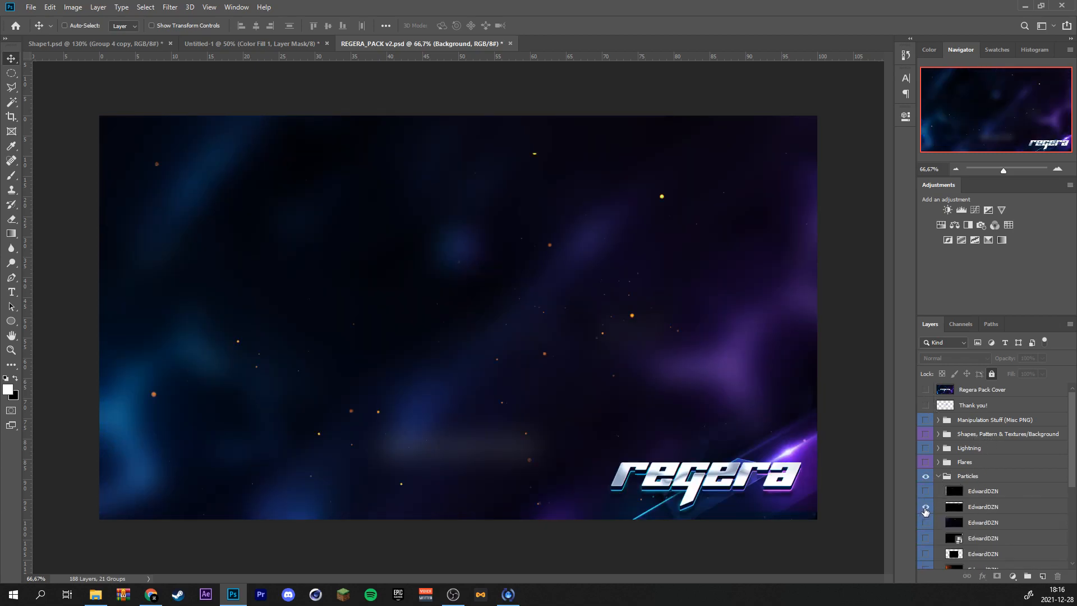
left_click(981, 511)
left_click_drag(523, 358, 351, 322)
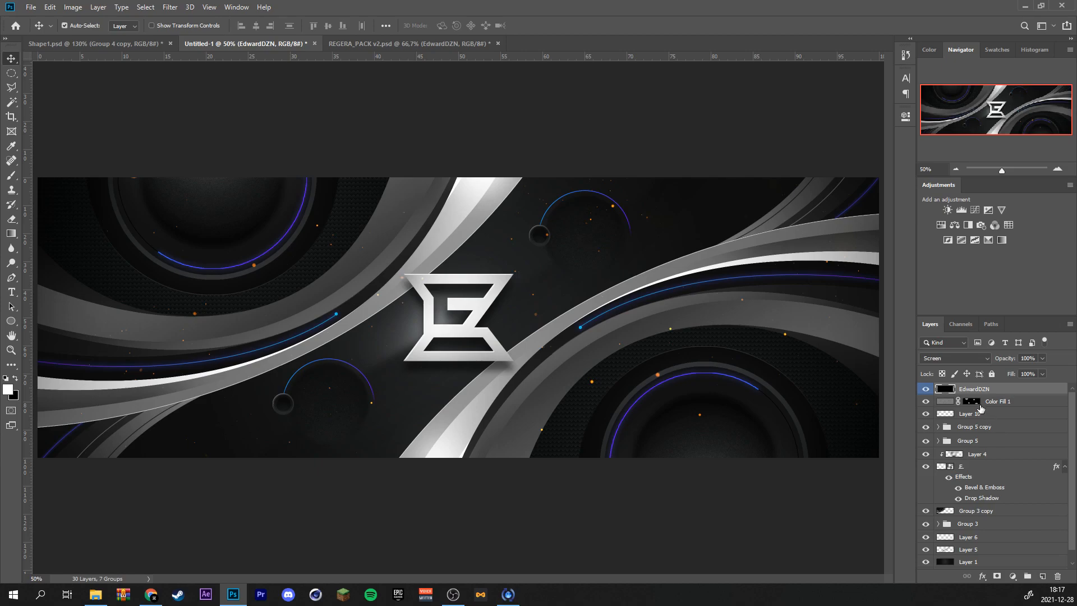
Desaturate the orange particle layer with Hue/Saturation by setting Saturation to -100.
key("ctrl+u")
left_click_drag(603, 267, 488, 264)
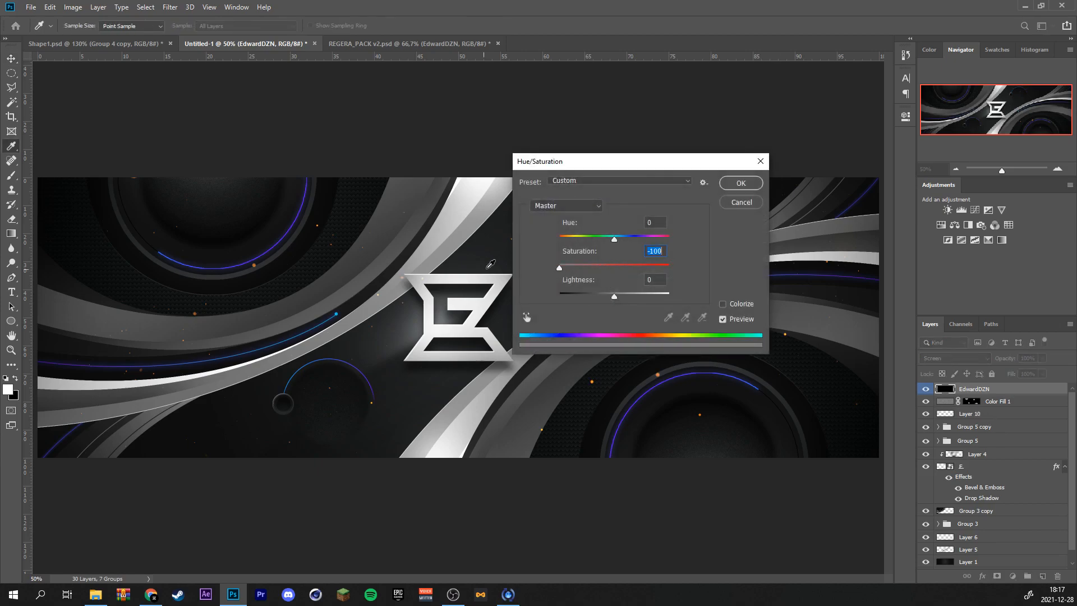
left_click(730, 185)
Add a new layer above the particle layer and clip it to the particles.
left_click(1042, 576)
right_click(984, 389)
left_click(927, 324)
Draw a blue-to-purple gradient across the banner on the clipped layer and set its blend mode to Overlay.
key("g")
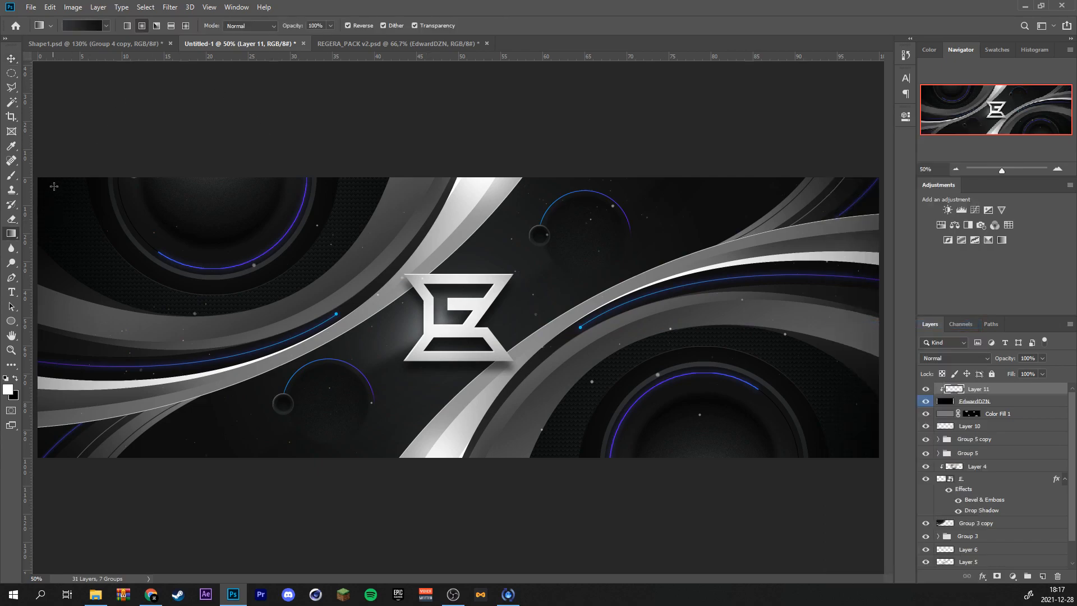
left_click(104, 28)
scroll(104, 81, "down", 2)
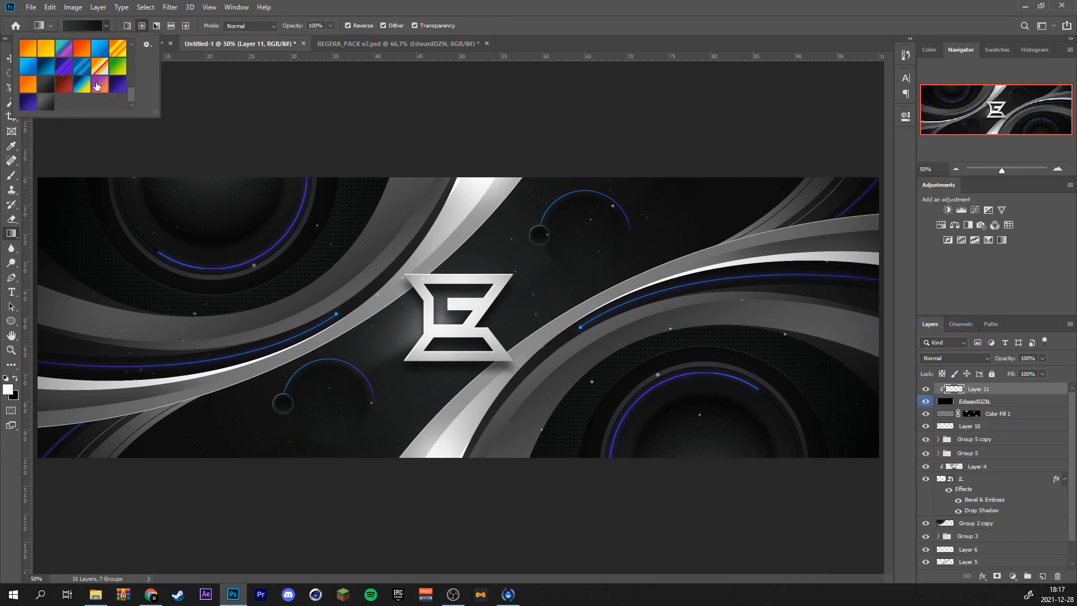
double_click(95, 92)
left_click_drag(224, 271, 790, 271)
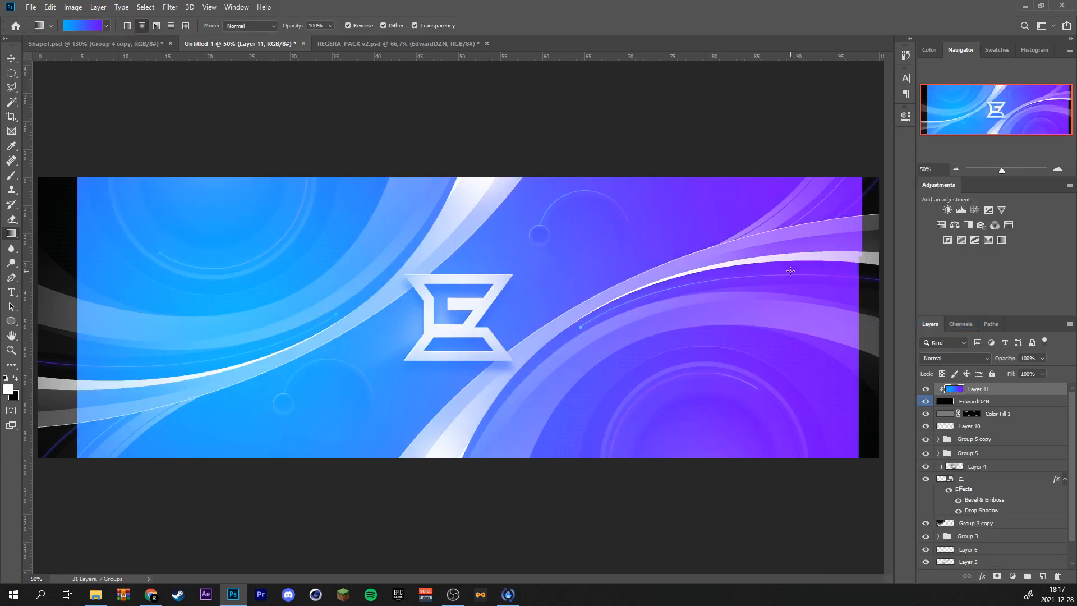
left_click(943, 358)
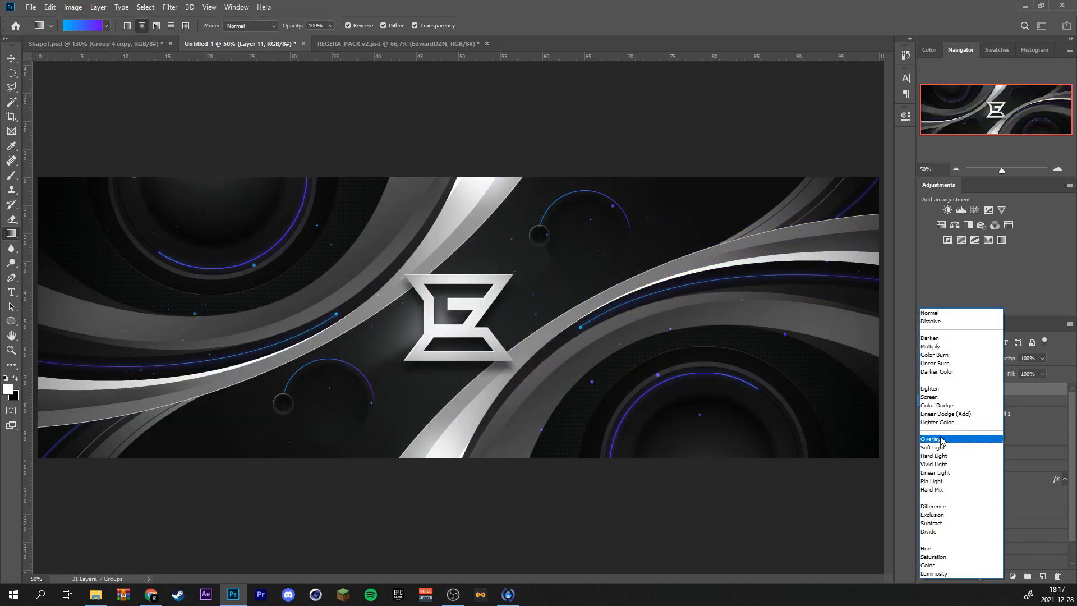
left_click(942, 439)
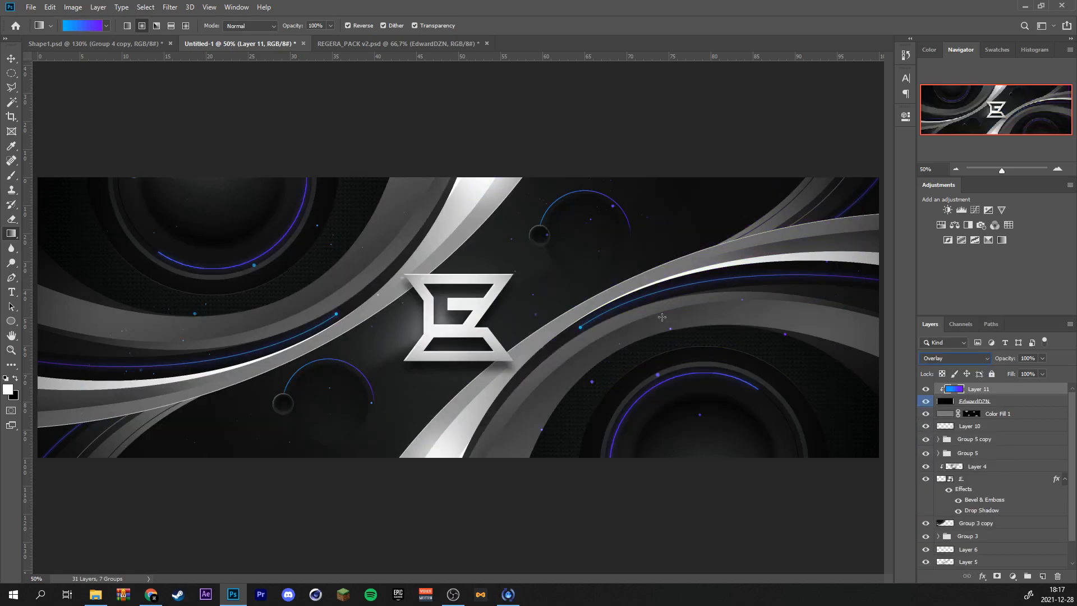
Erase the surplus particles over the curved bands and dark areas on the particle layer, keeping a few accent dots.
left_click(944, 401)
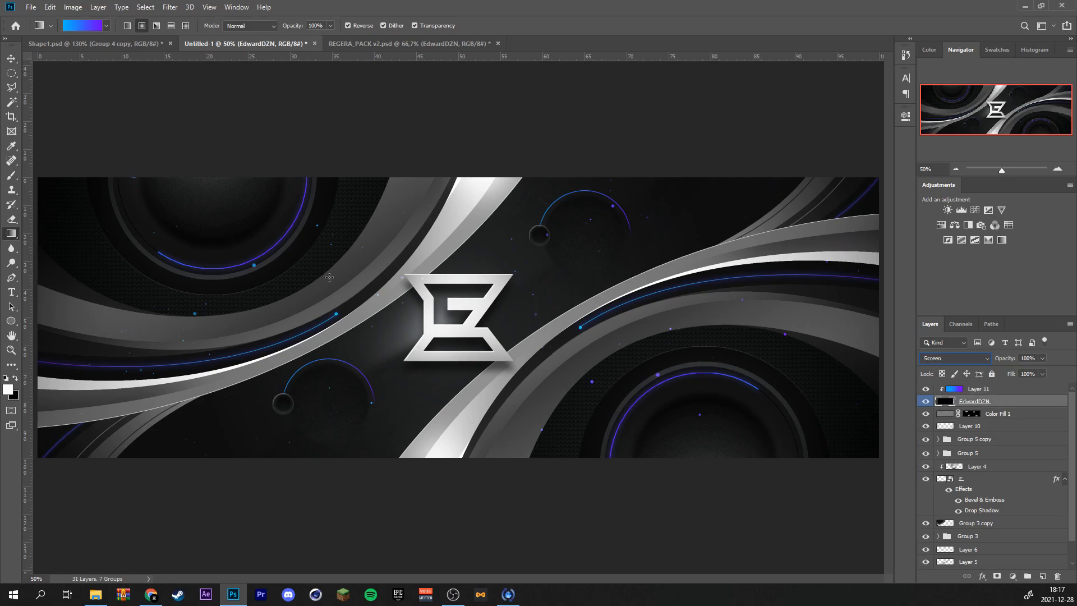
left_click(12, 218)
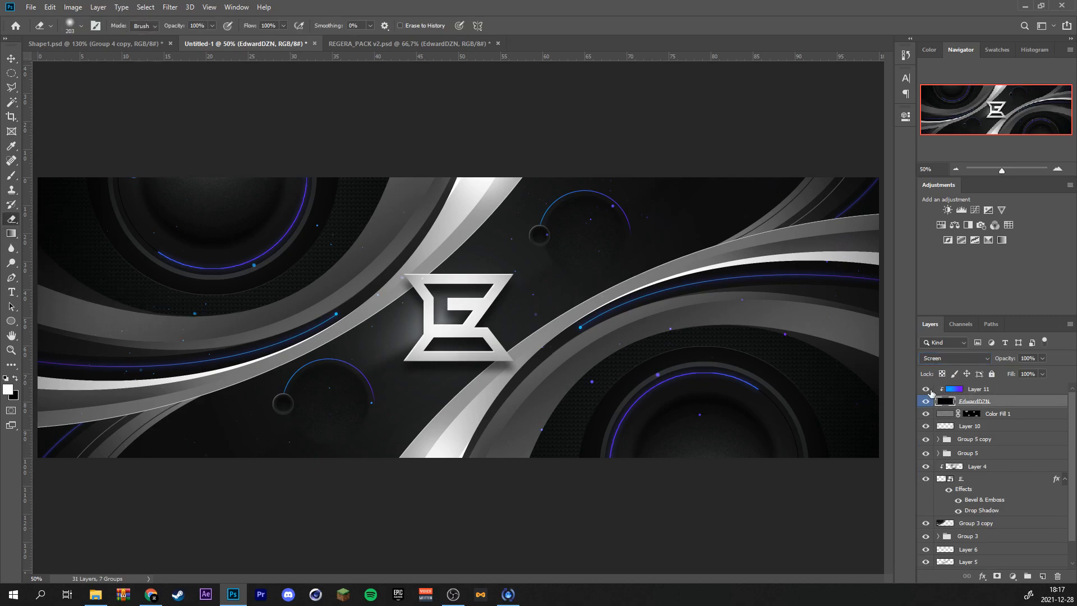
scroll(354, 390, "up", 1)
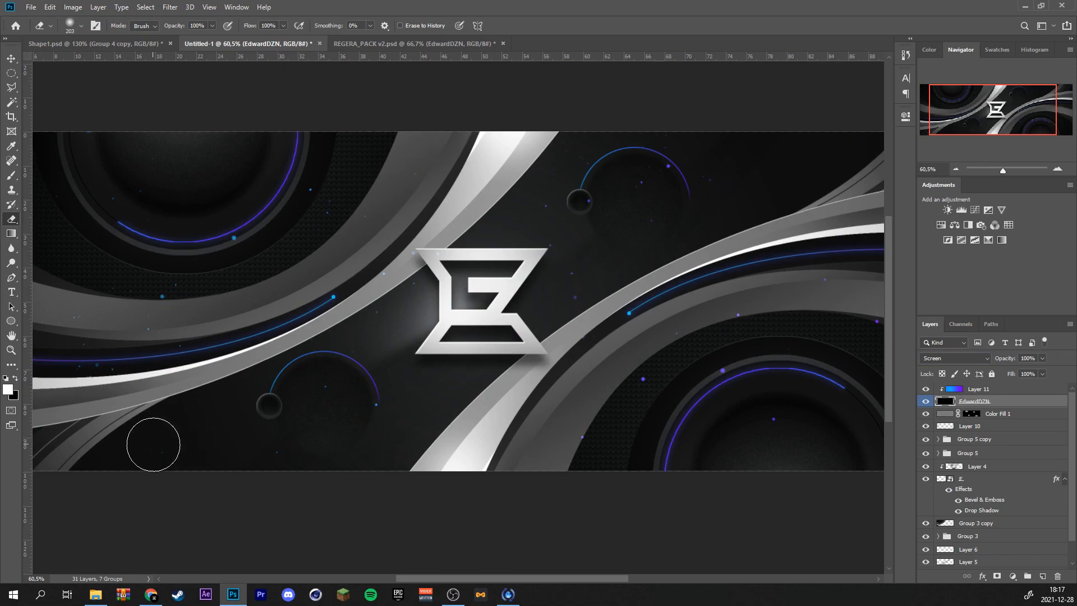
scroll(193, 421, "down", 1)
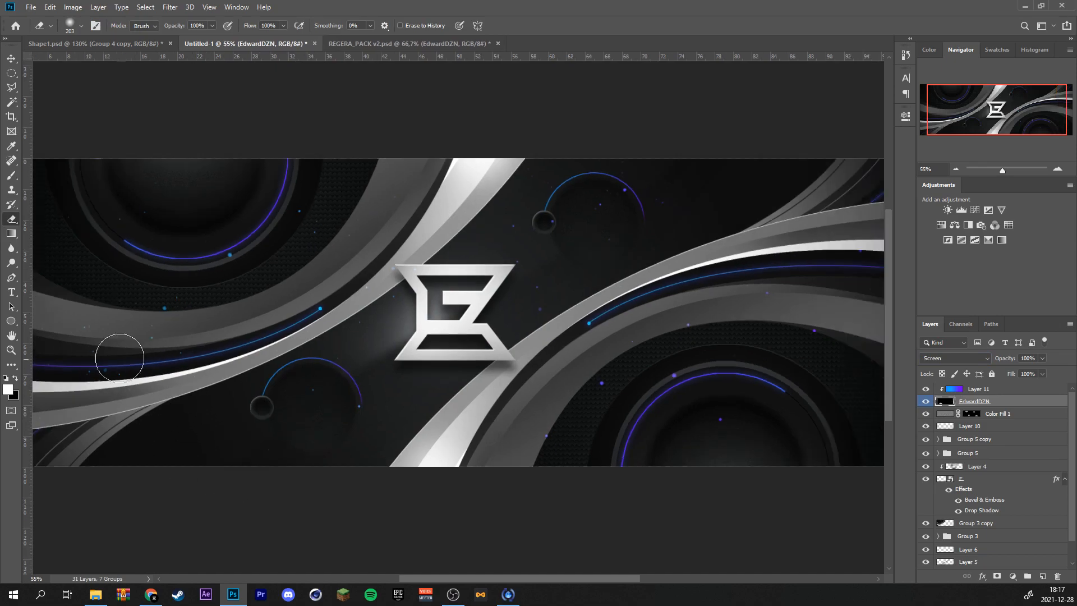
mouse_move(114, 322)
left_mouse_down()
mouse_move(243, 315)
mouse_move(347, 241)
left_mouse_up()
scroll(140, 376, "down", 2)
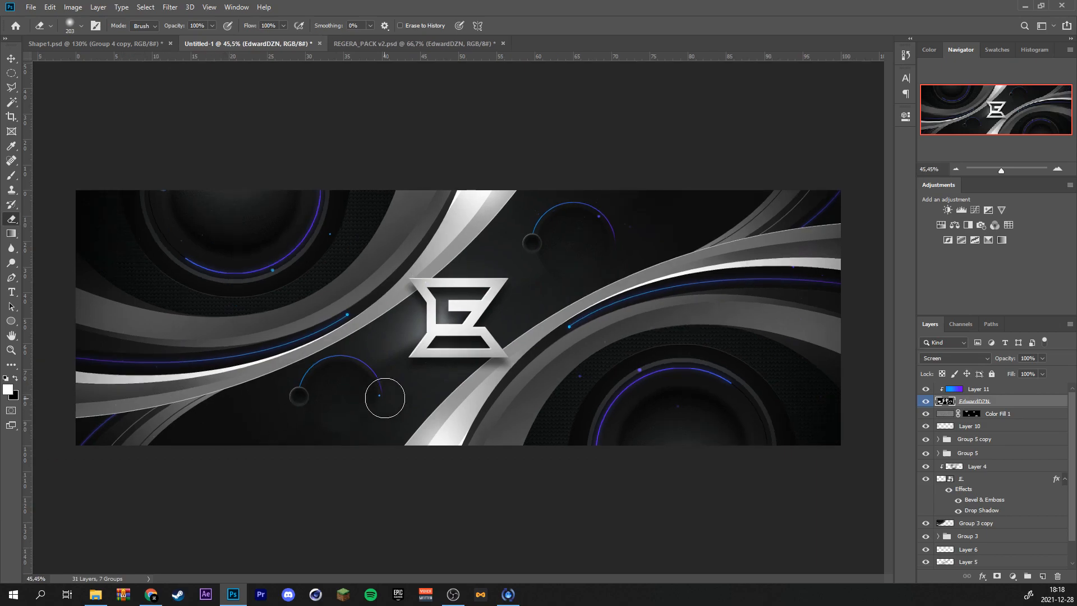
scroll(419, 386, "up", 1)
Add a Black & White adjustment layer above the gradient layer and set its blend mode to Color Dodge.
left_click(998, 393)
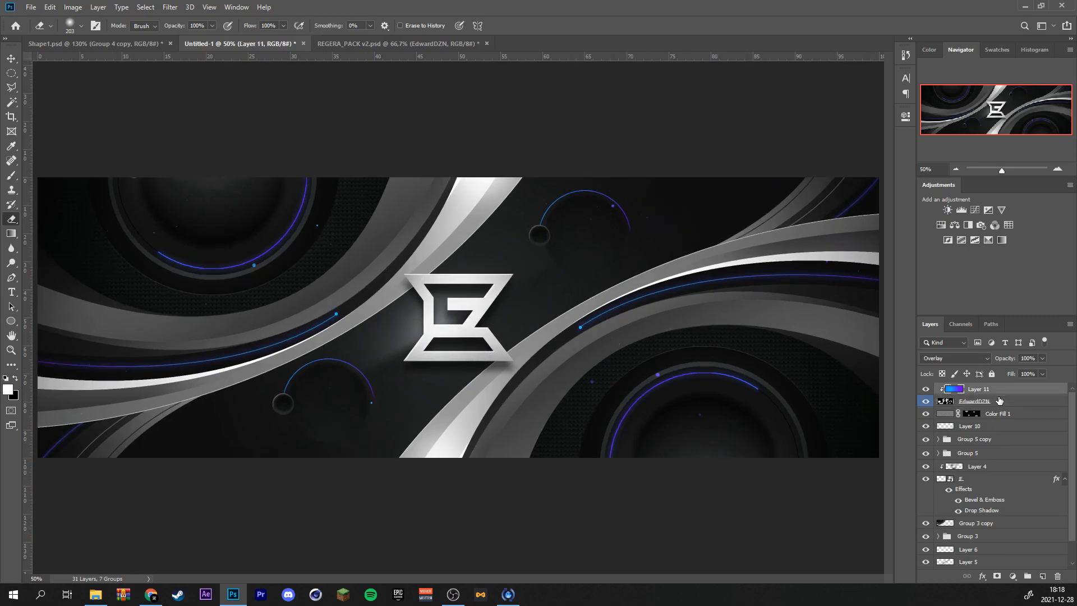
left_click(1015, 578)
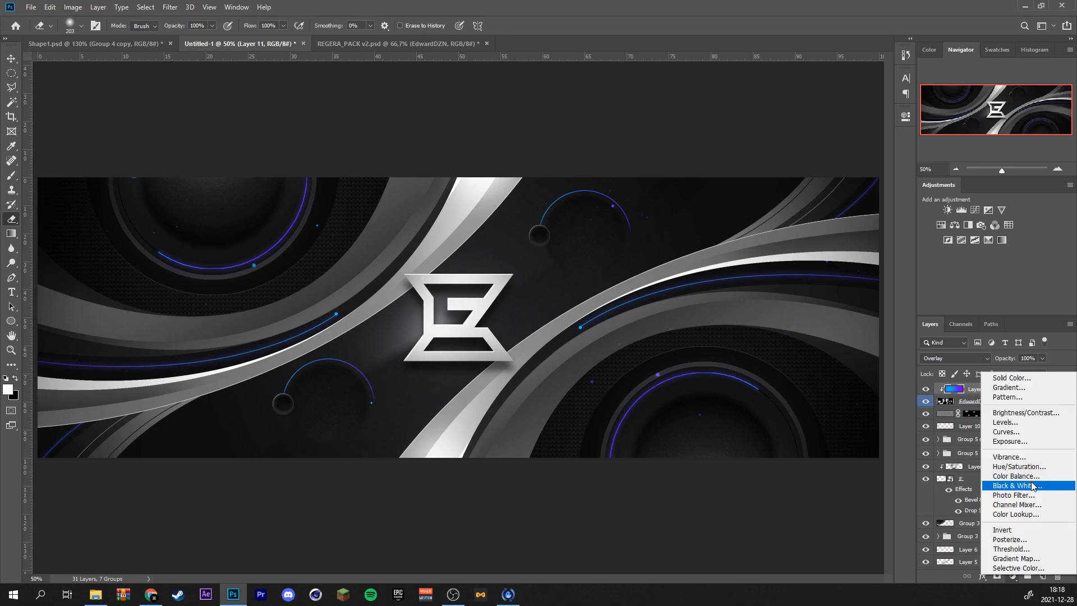
left_click(990, 481)
left_click(940, 358)
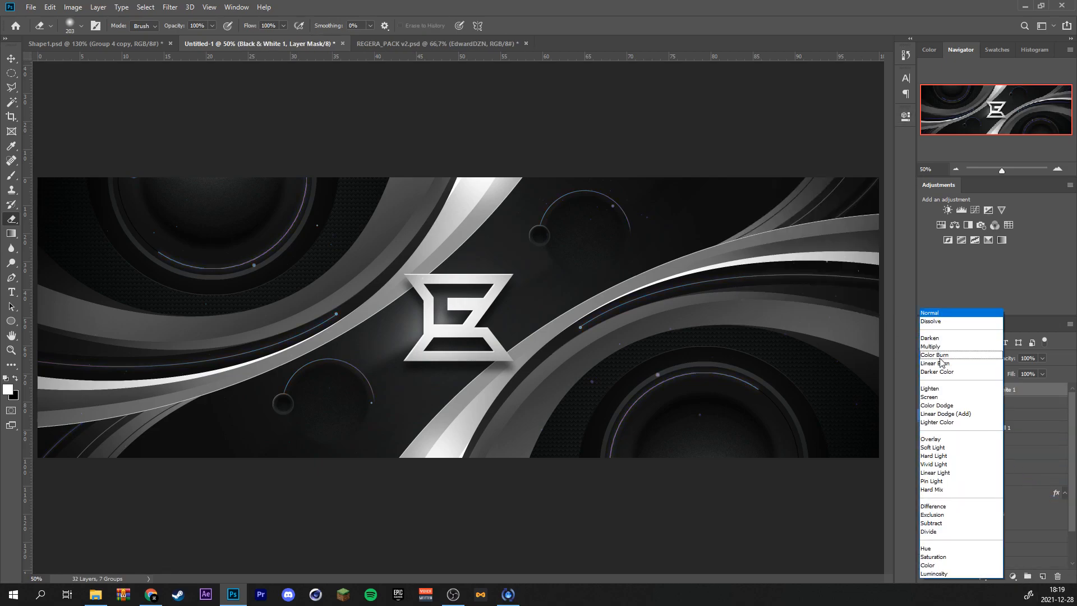
left_click(951, 406)
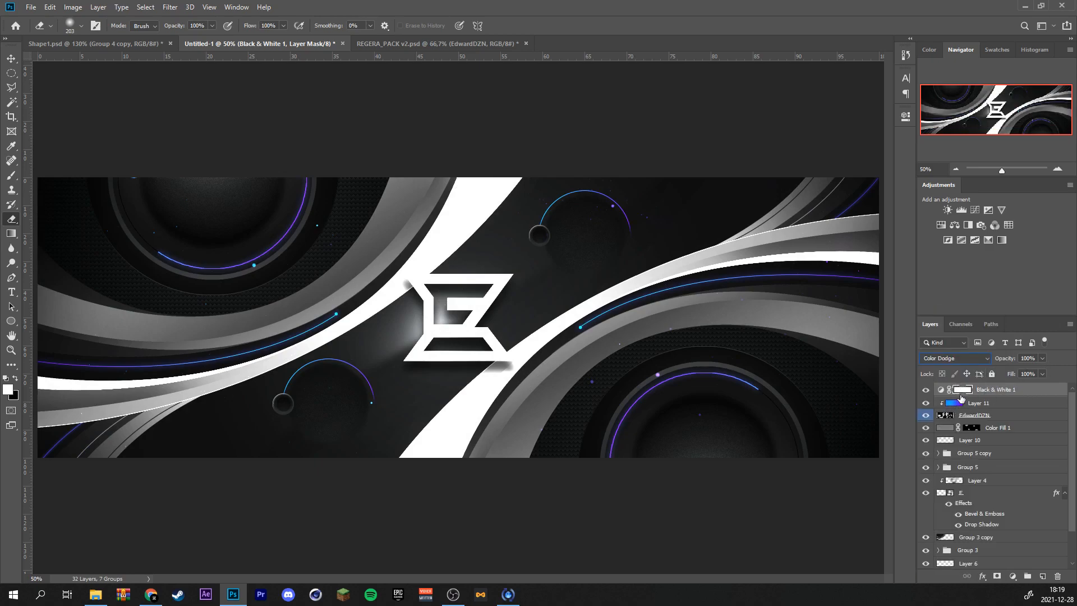
Invert the Black & White layer's mask and paint soft white strokes on it with a large brush at 30% opacity.
key("ctrl+i")
key("b")
mouse_move(180, 318)
left_mouse_down()
mouse_move(229, 296)
mouse_move(210, 170)
mouse_move(207, 193)
left_mouse_up()
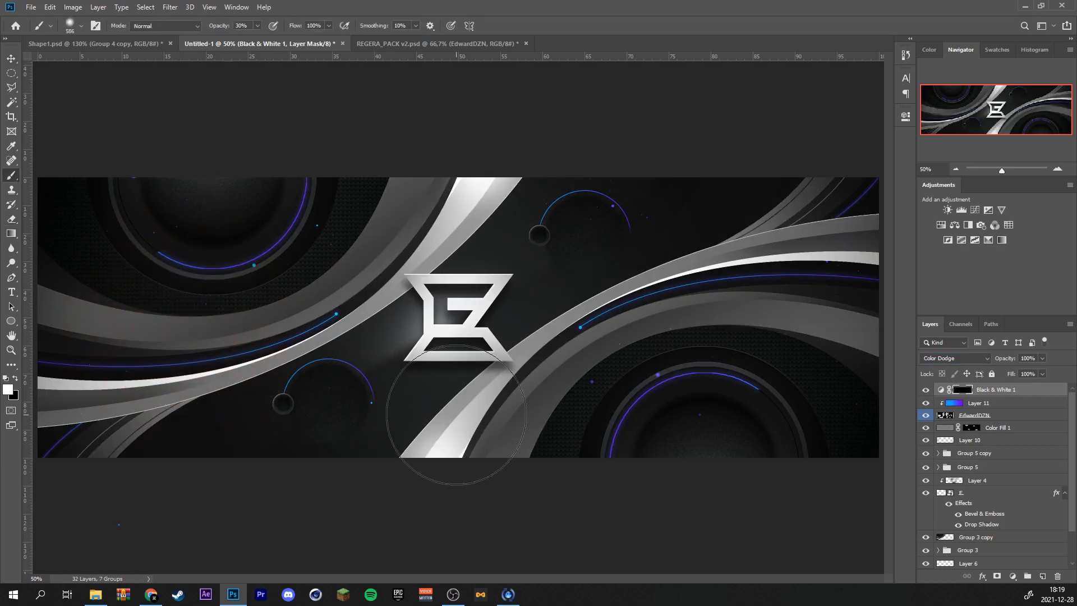
left_click(448, 428)
Paint white on the Black & White mask with a small 30% opacity brush along the glowing lines and accent dots.
scroll(651, 328, "up", 9)
left_click_drag(514, 292, 437, 304)
left_click_drag(522, 577, 603, 578)
scroll(427, 461, "down", 3)
scroll(427, 462, "down", 2)
left_click_drag(288, 420, 146, 447)
scroll(230, 426, "down", 3)
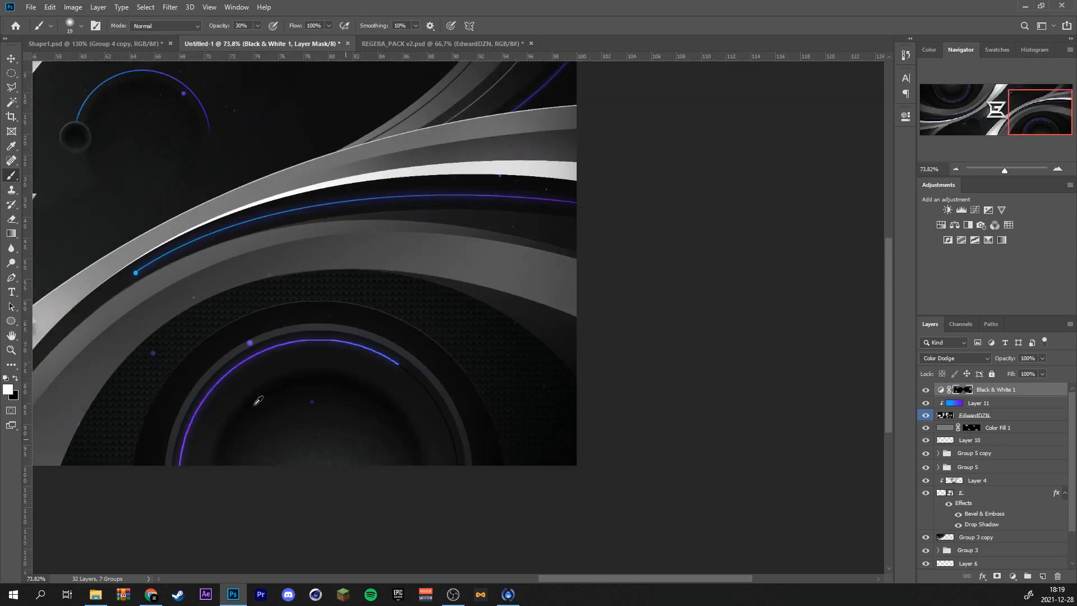
scroll(138, 284, "up", 2)
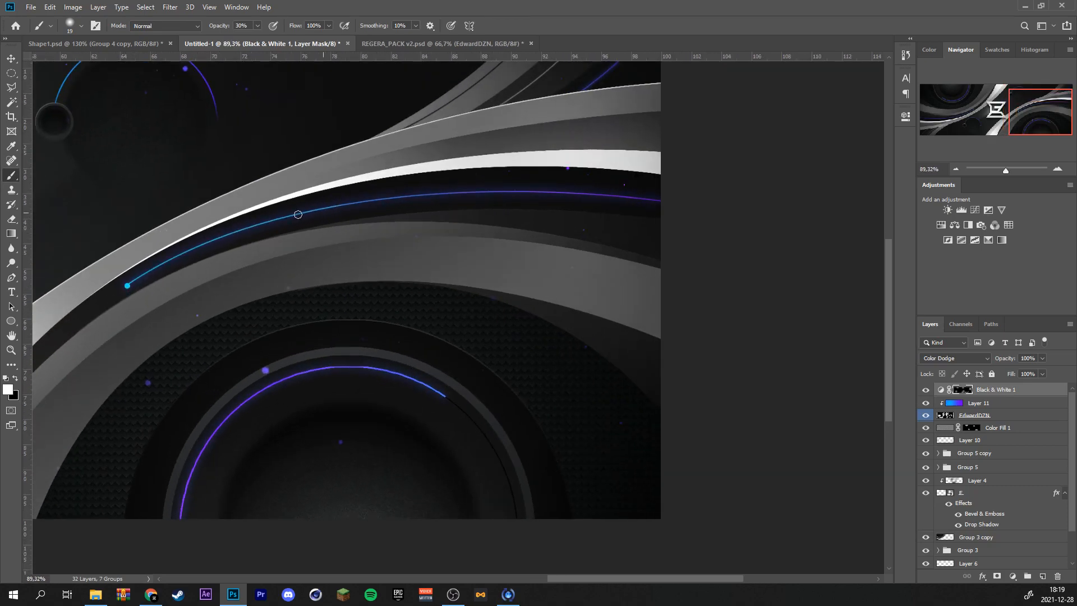
scroll(308, 371, "down", 3)
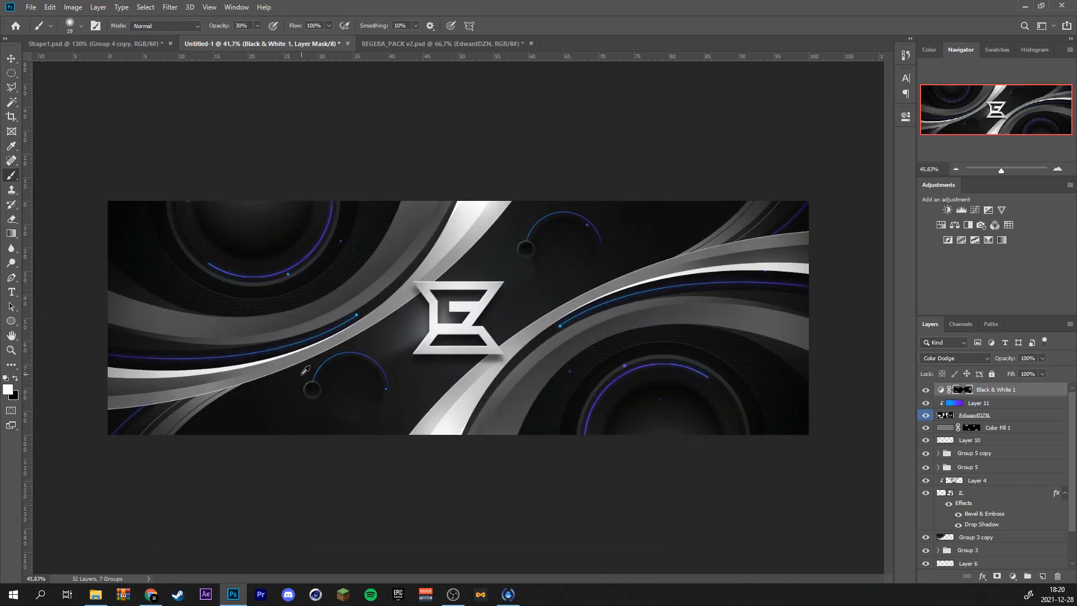
scroll(308, 368, "up", 1)
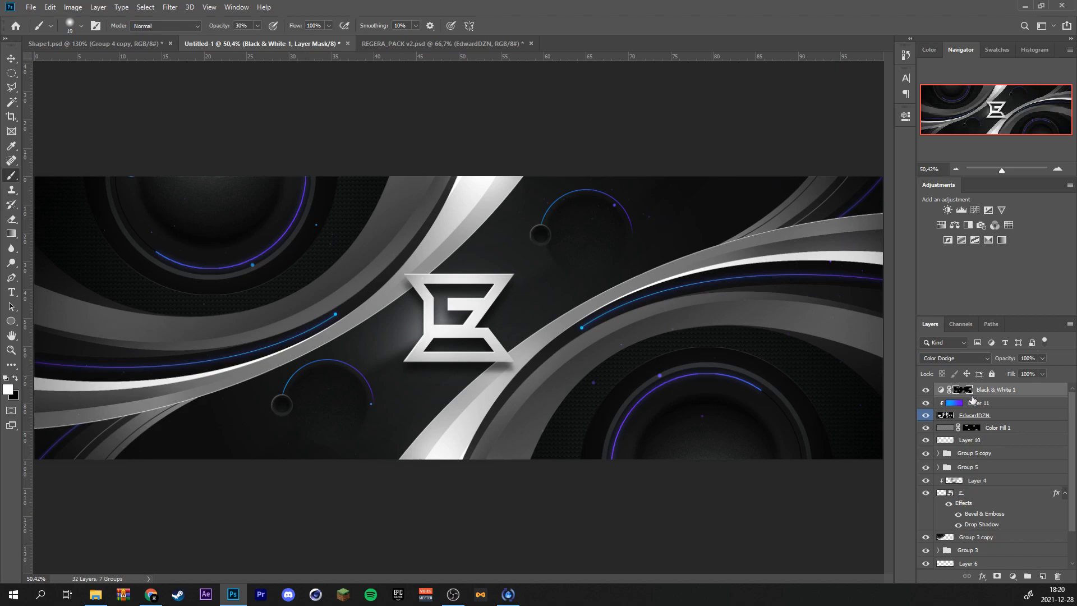
Group all layers above the background, duplicate the group, and merge the duplicate into a single layer.
scroll(1004, 474, "down", 3)
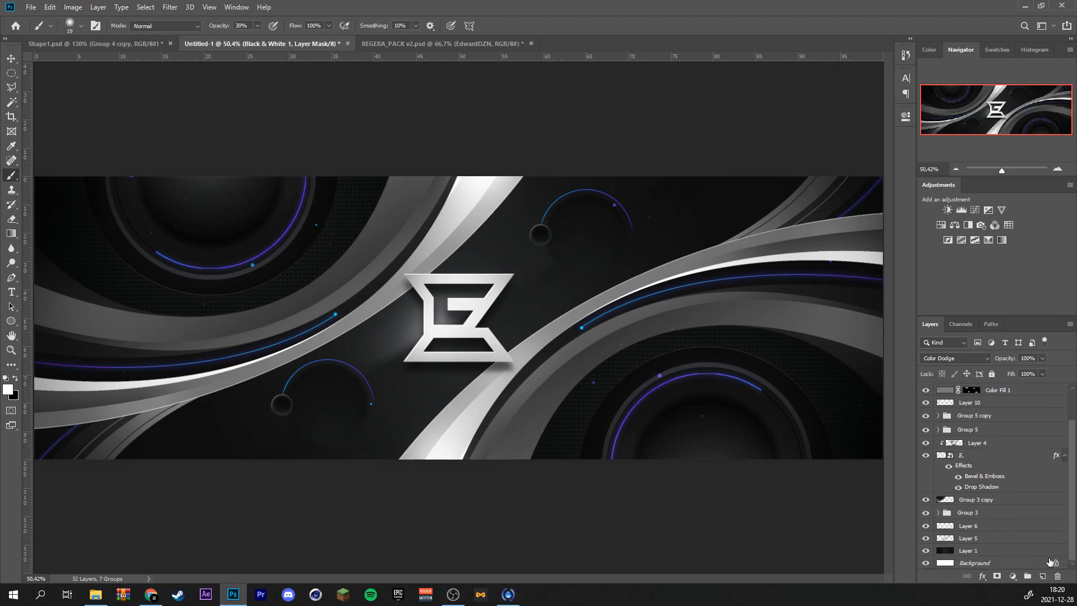
key("ctrl+alt+a")
key("ctrl+g")
key("ctrl+j")
key("ctrl+e")
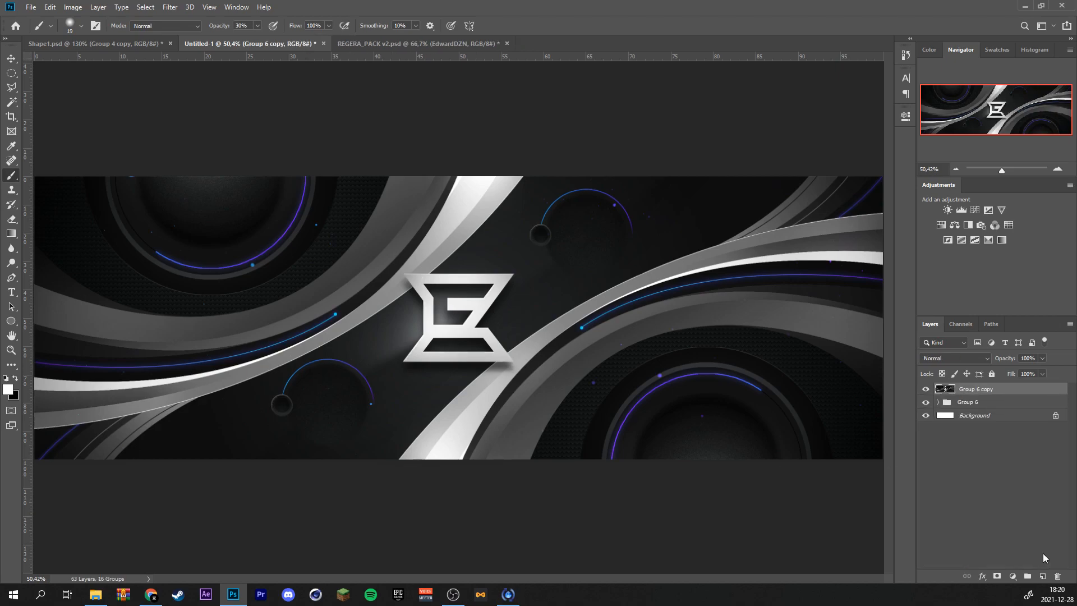
Apply a High Pass filter with a radius of 3.8 pixels to the merged copy.
key("v")
left_click(189, 7)
left_click(170, 6)
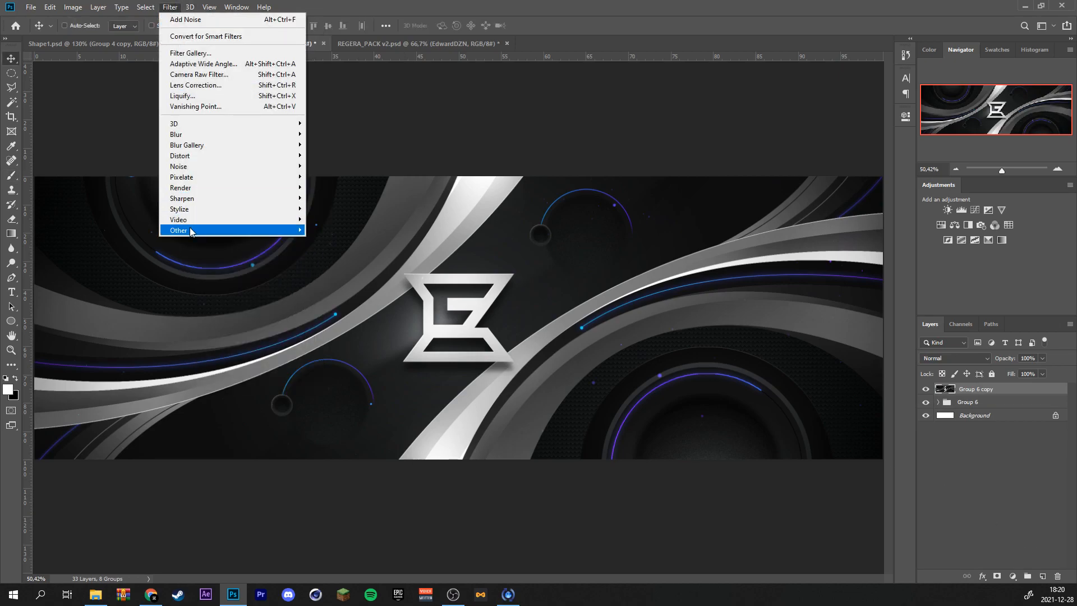
mouse_move(191, 231)
left_click(329, 242)
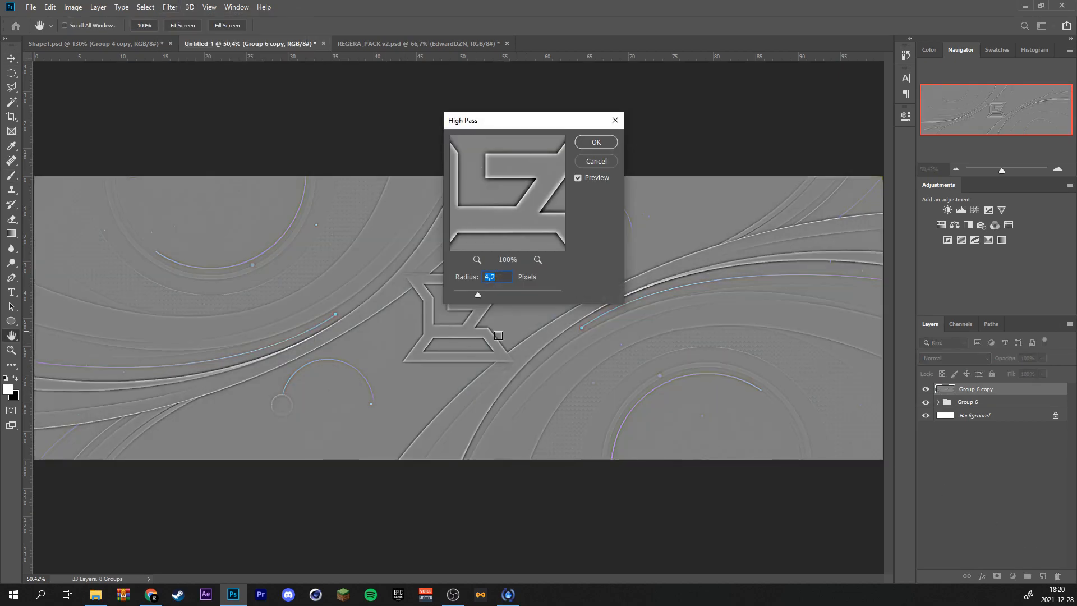
left_click(473, 292)
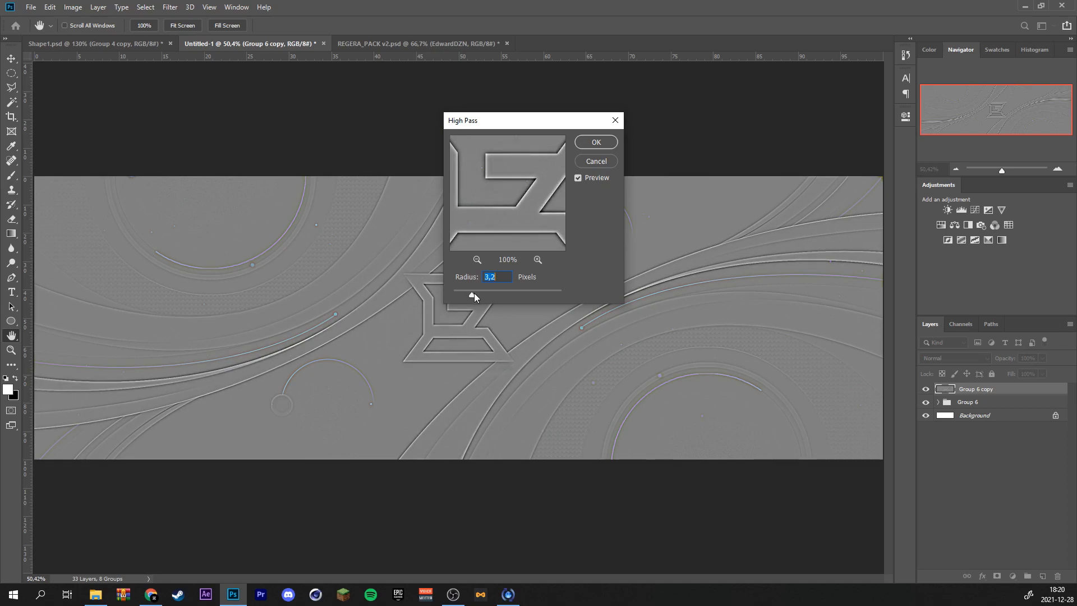
left_click(596, 142)
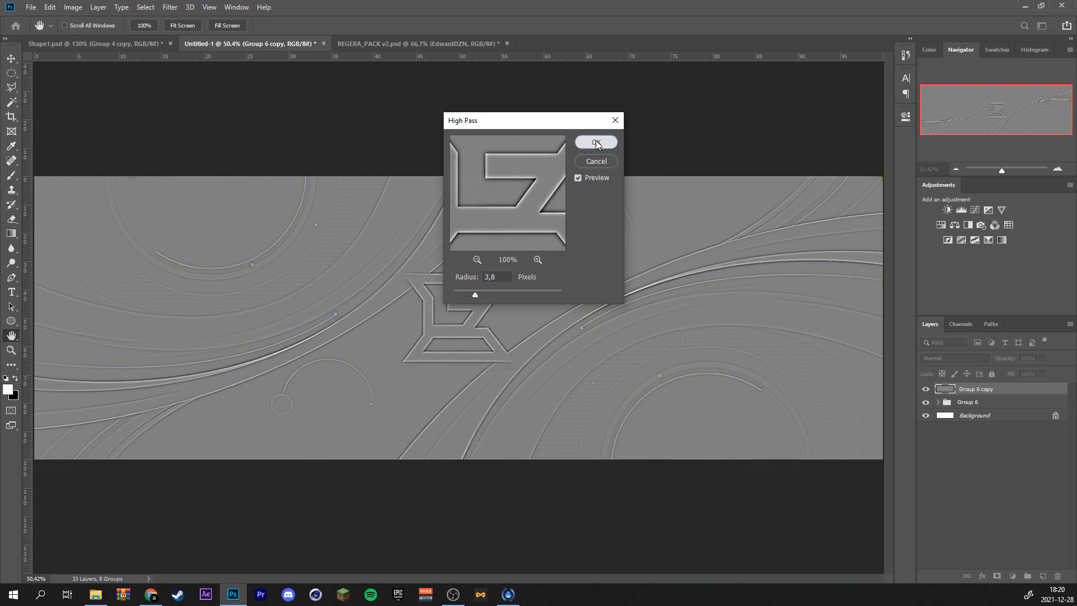
Set the high-pass layer's blend mode to Hard Light and its opacity to 15%.
left_click(954, 360)
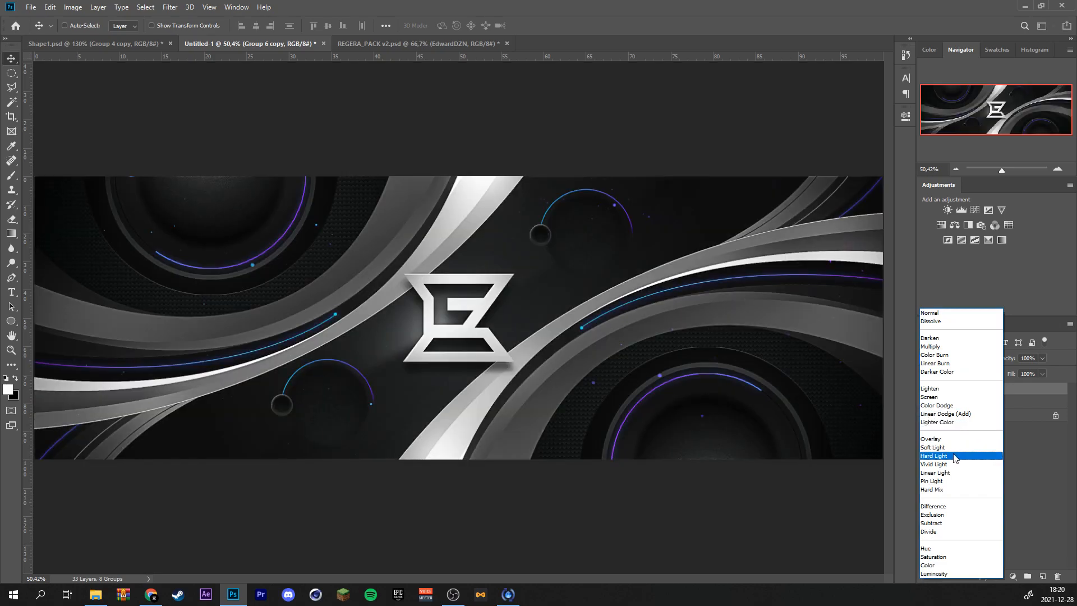
left_click(954, 457)
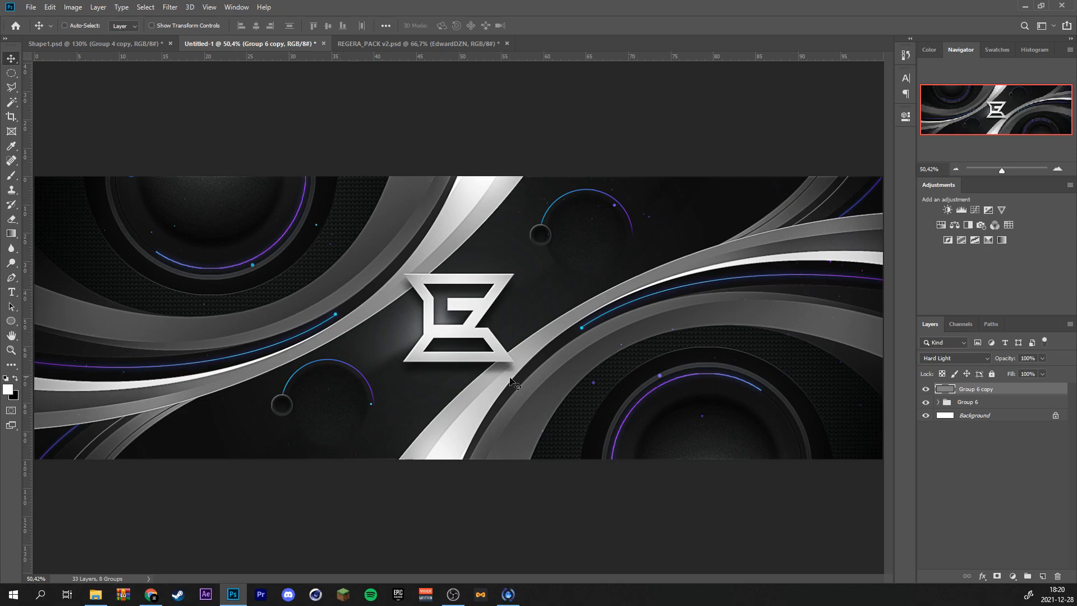
scroll(622, 376, "down", 1)
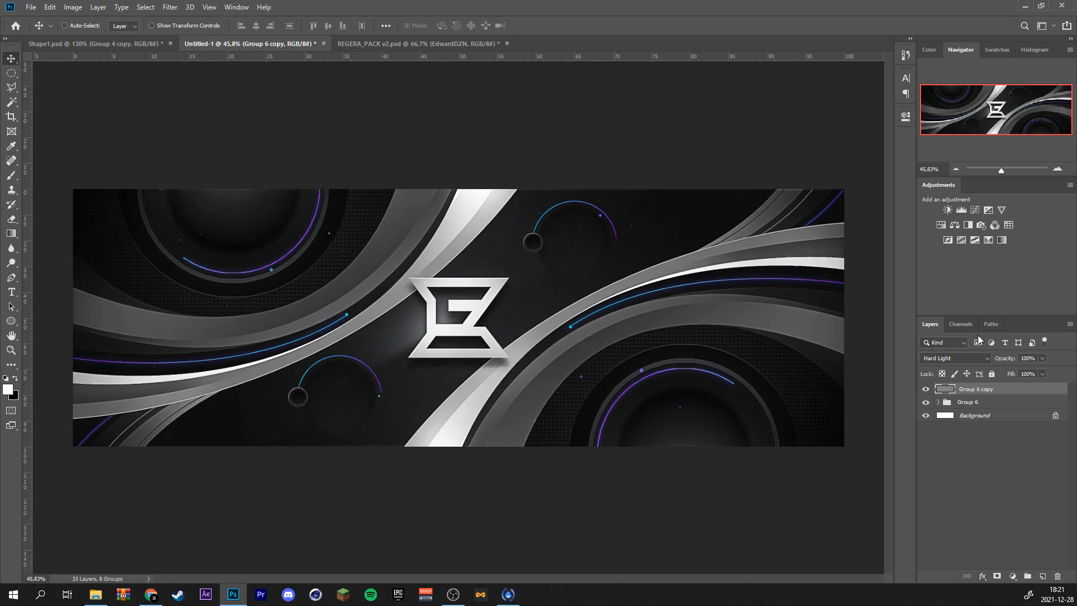
left_click(1042, 358)
left_click_drag(1043, 371, 1000, 375)
scroll(601, 372, "up", 6)
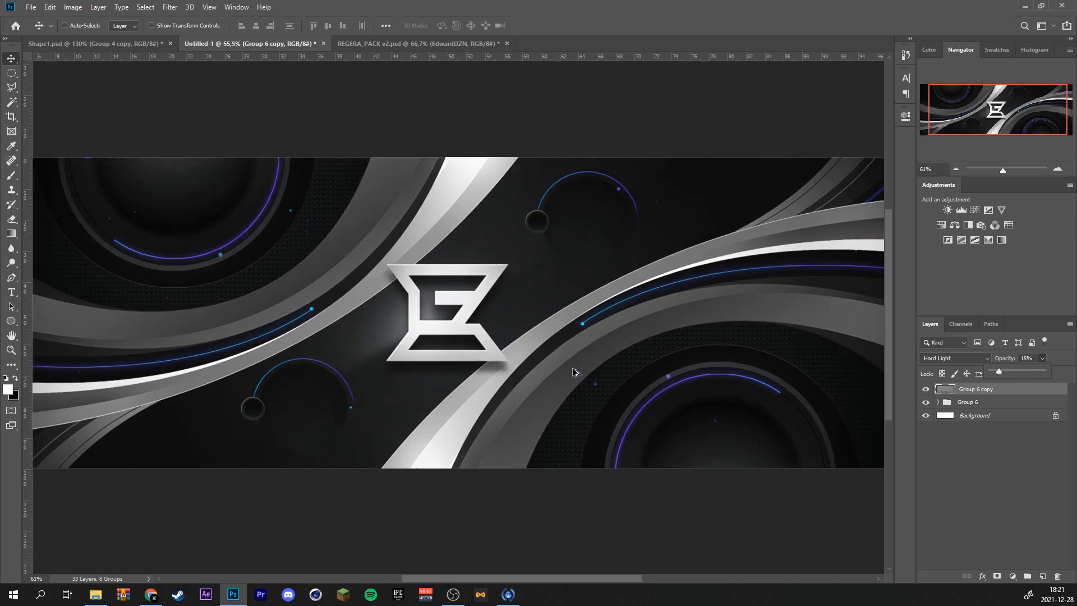
scroll(359, 352, "down", 4)
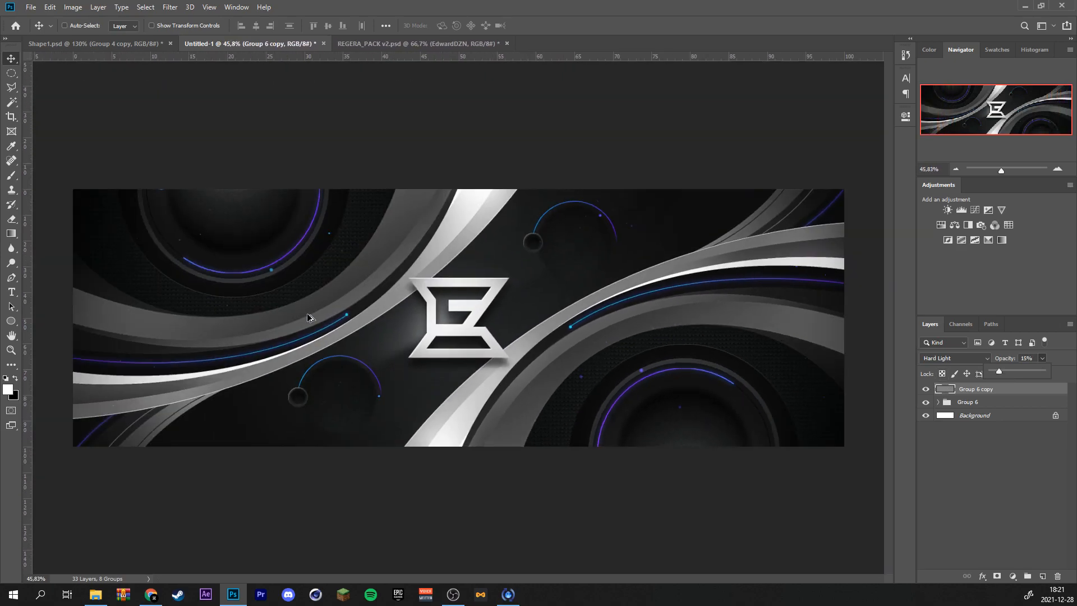
scroll(307, 313, "up", 1)
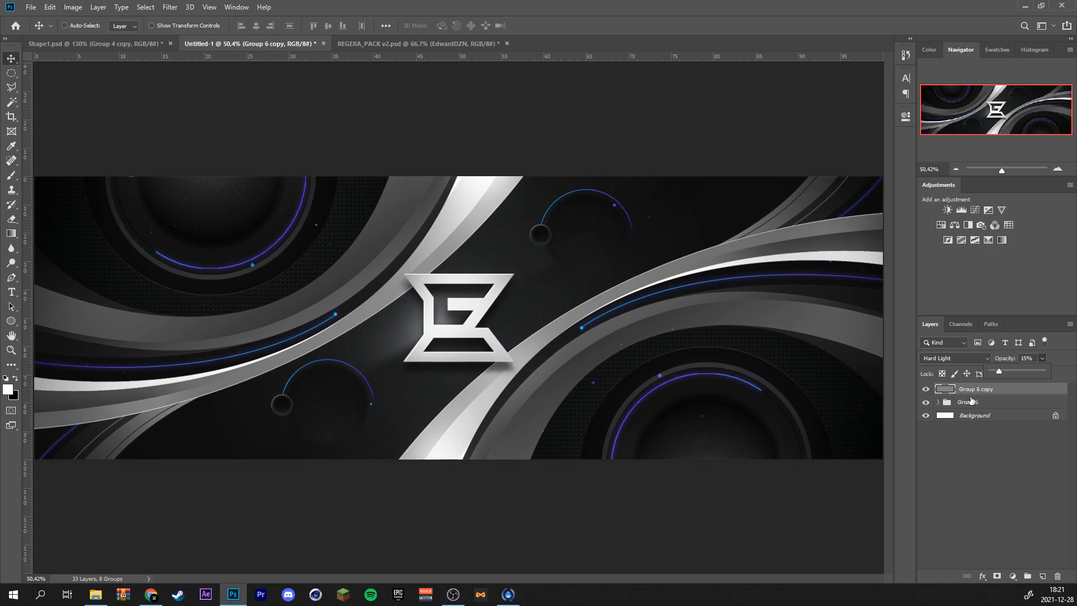
scroll(814, 369, "down", 1)
scroll(610, 303, "down", 1)
scroll(608, 301, "up", 1)
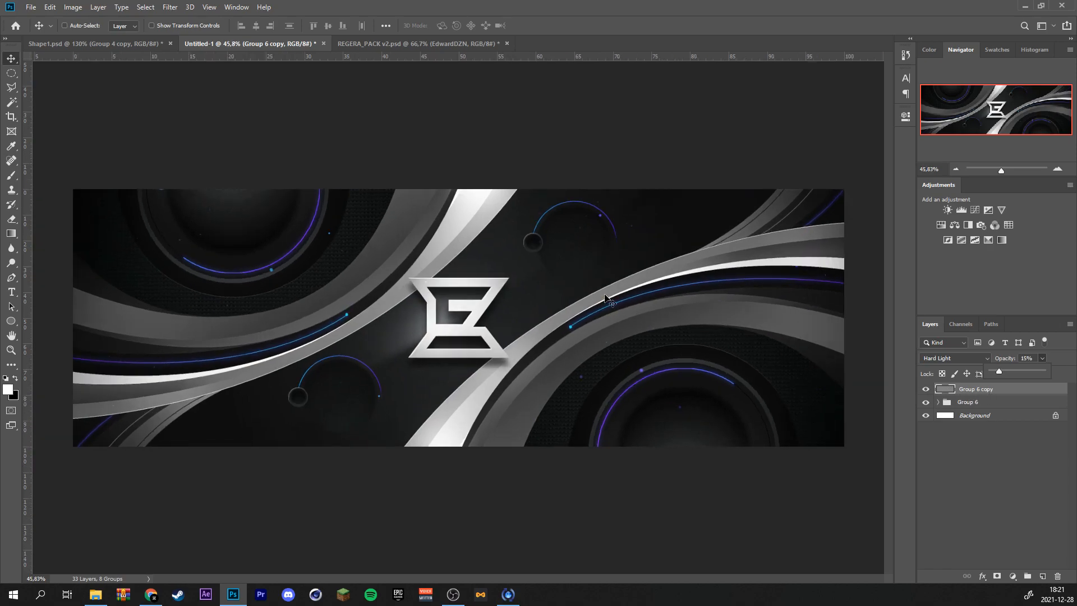